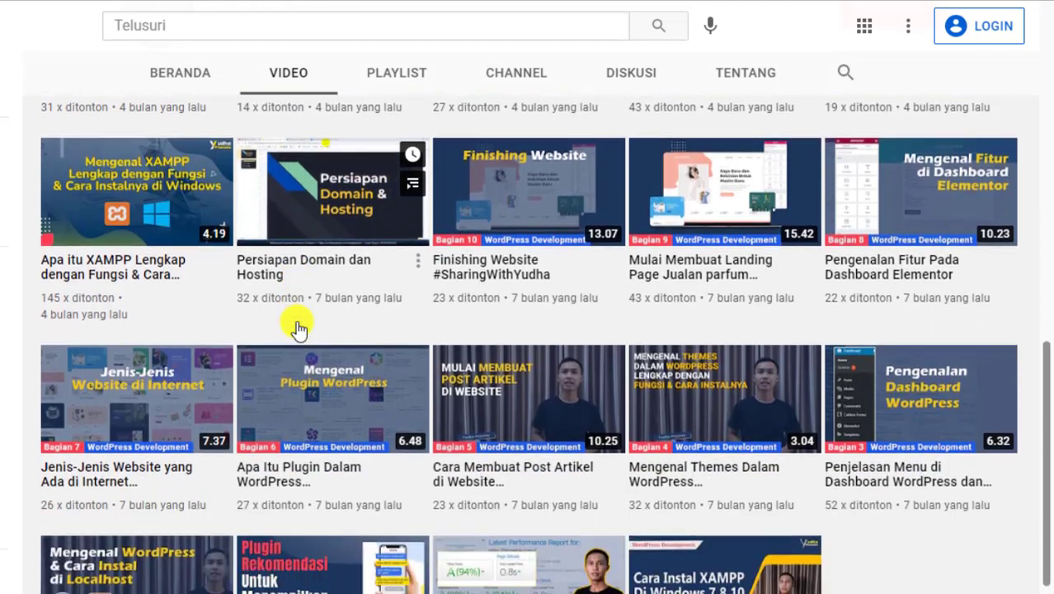
# Open the Landing Page 101 playlist from the YouTube channel's list of playlists
pyautogui.scroll(5, 305, 320)
pyautogui.scroll(3, 318, 320)
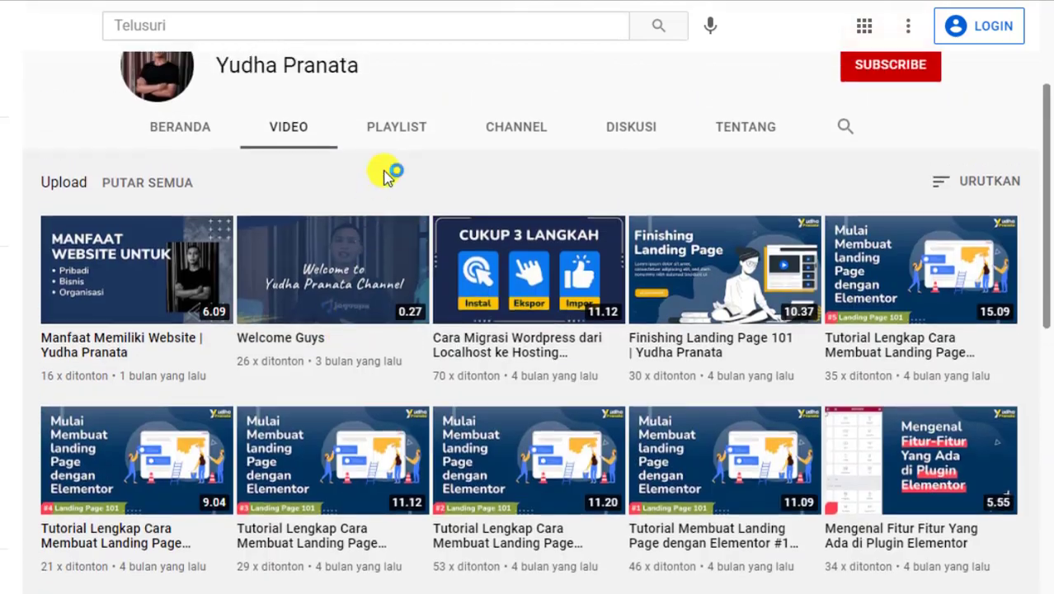
pyautogui.click(387, 136)
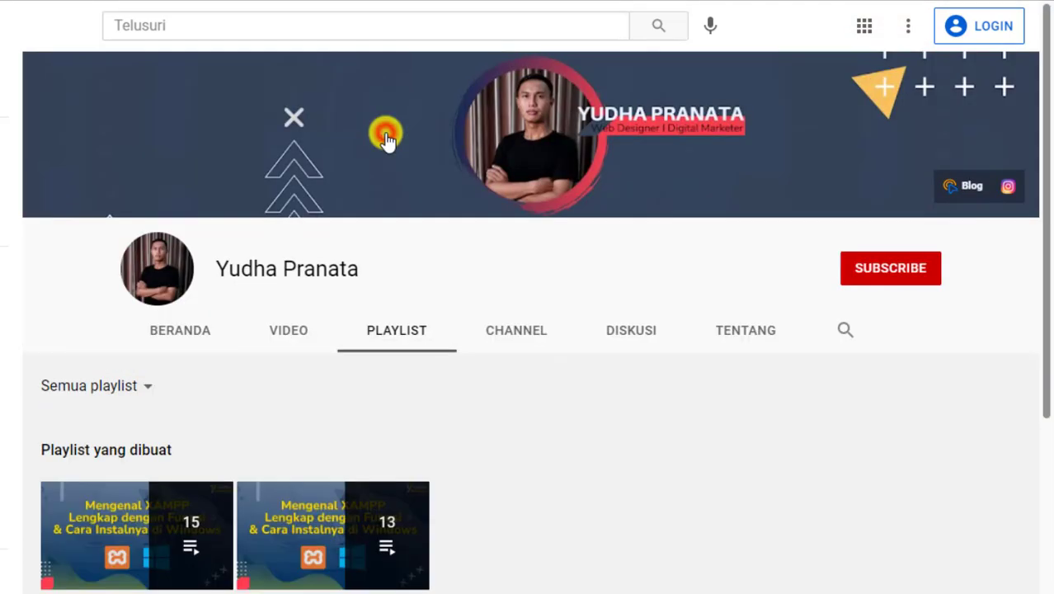
pyautogui.scroll(-2, 312, 455)
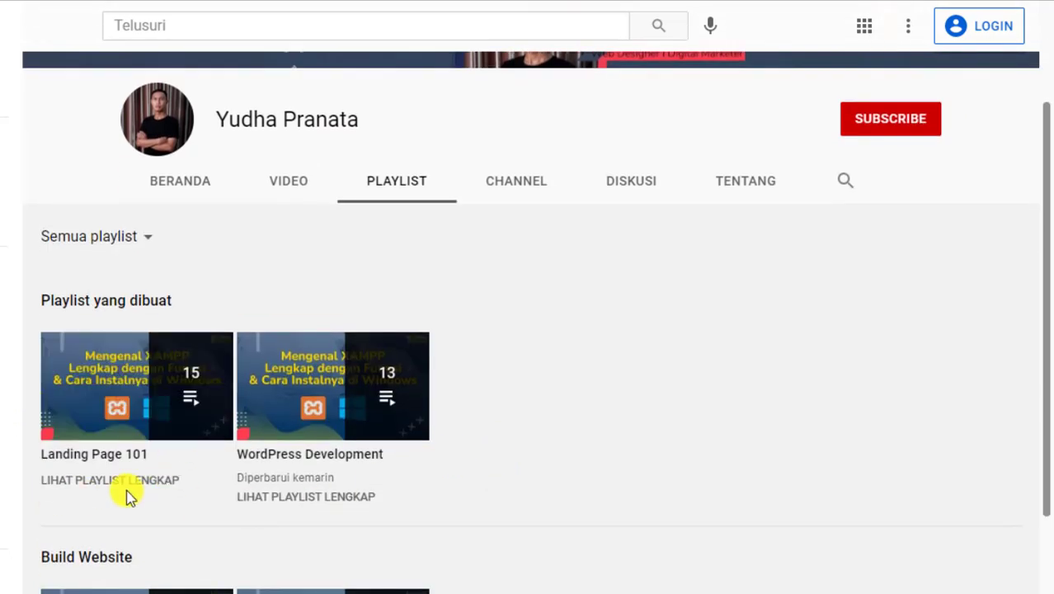
pyautogui.click(115, 406)
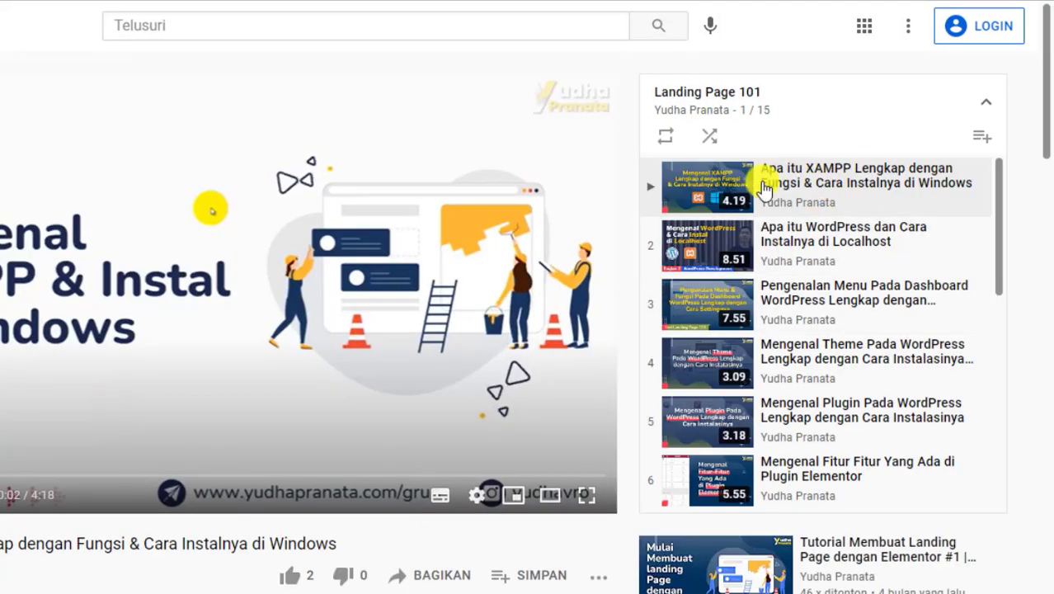
# Look through the videos in the Landing Page 101 and WordPress Development playlists
pyautogui.scroll(-2, 849, 379)
pyautogui.click(961, 155)
pyautogui.scroll(-3, 878, 354)
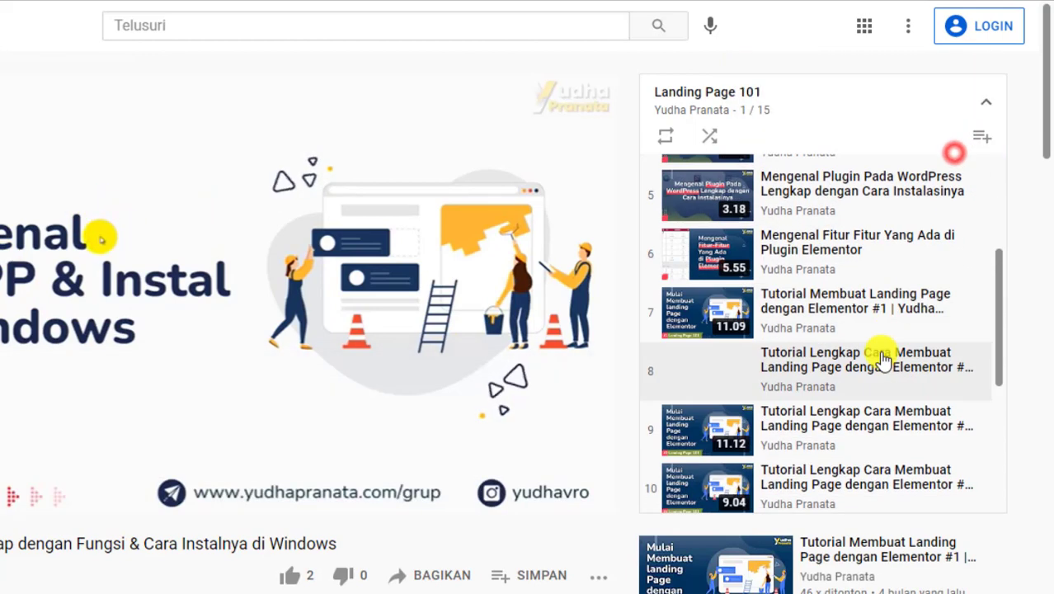
pyautogui.scroll(-2, 878, 364)
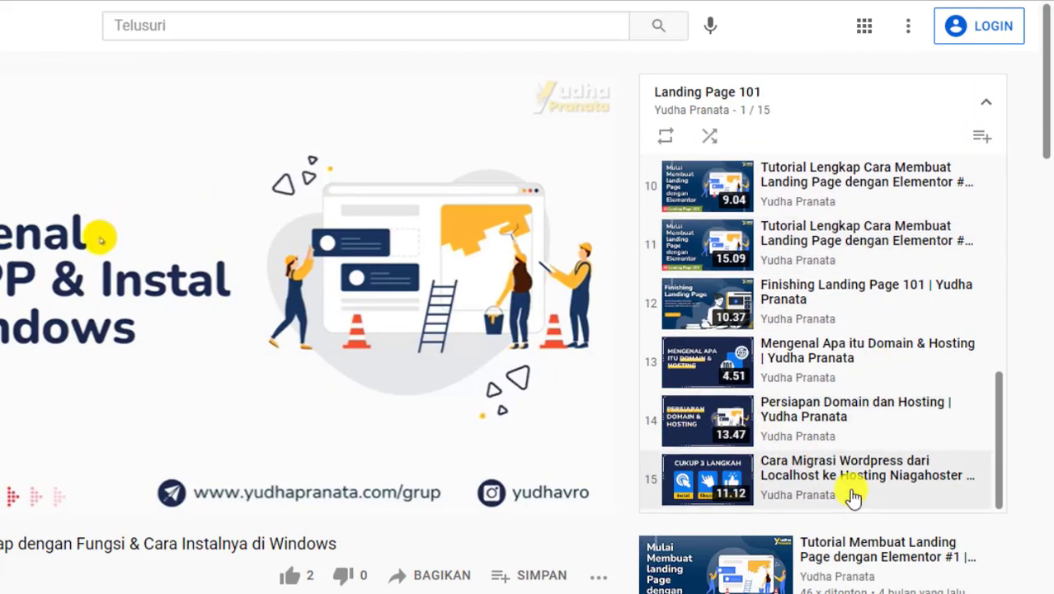
pyautogui.scroll(1, 852, 494)
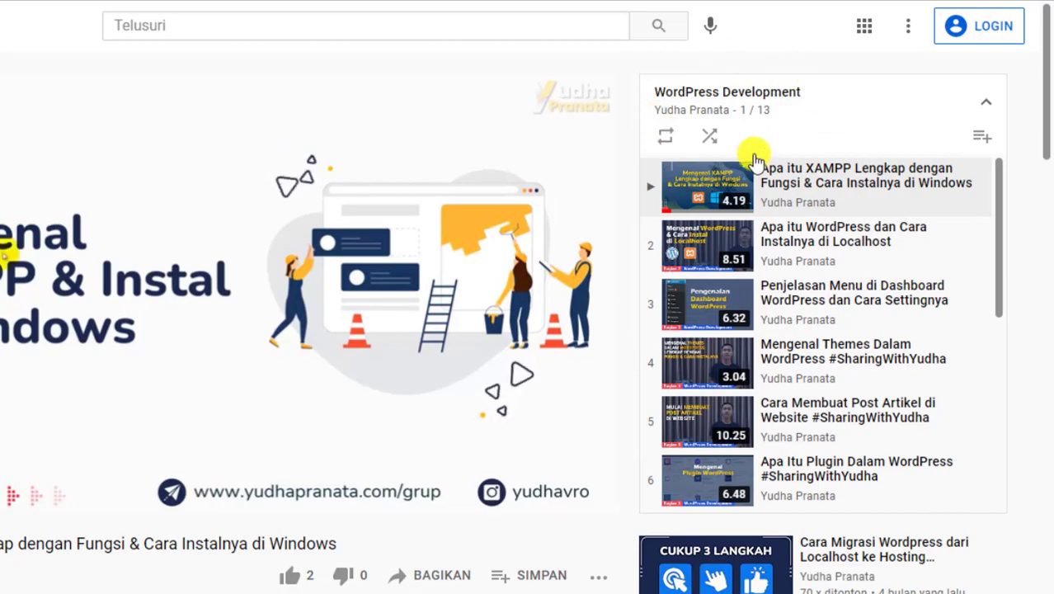
pyautogui.scroll(-5, 852, 466)
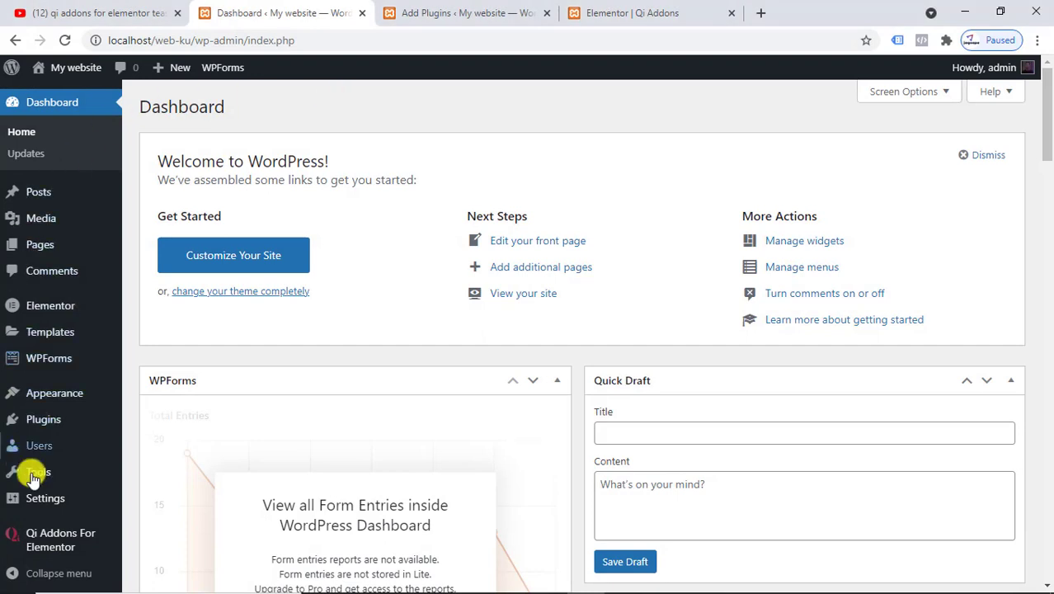
# In WordPress, view the Add Plugins search for "qi addons for elementor" and highlight the search keyword
pyautogui.moveTo(64, 418)
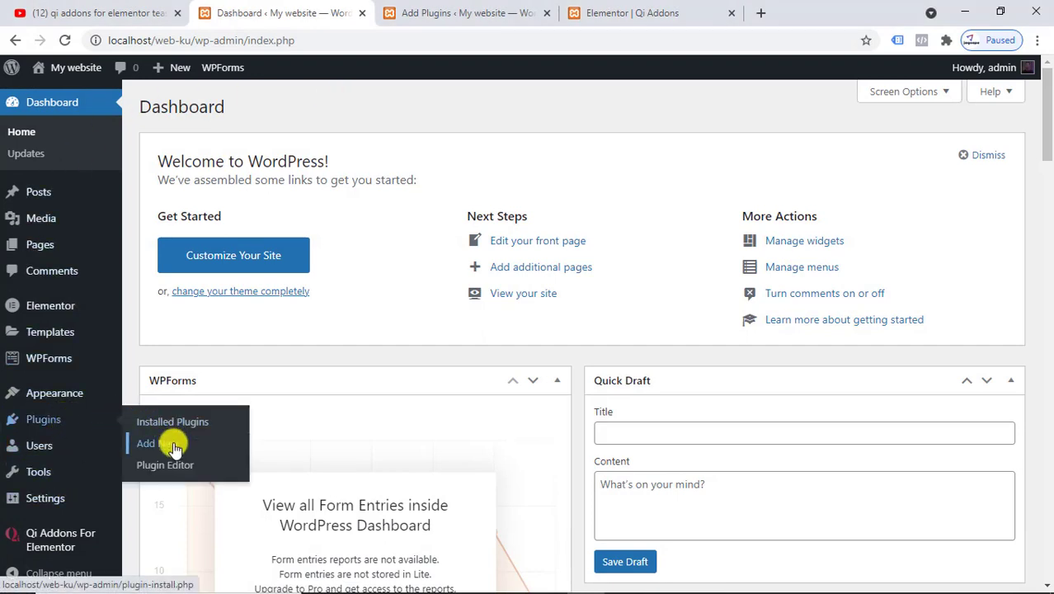
pyautogui.click(485, 14)
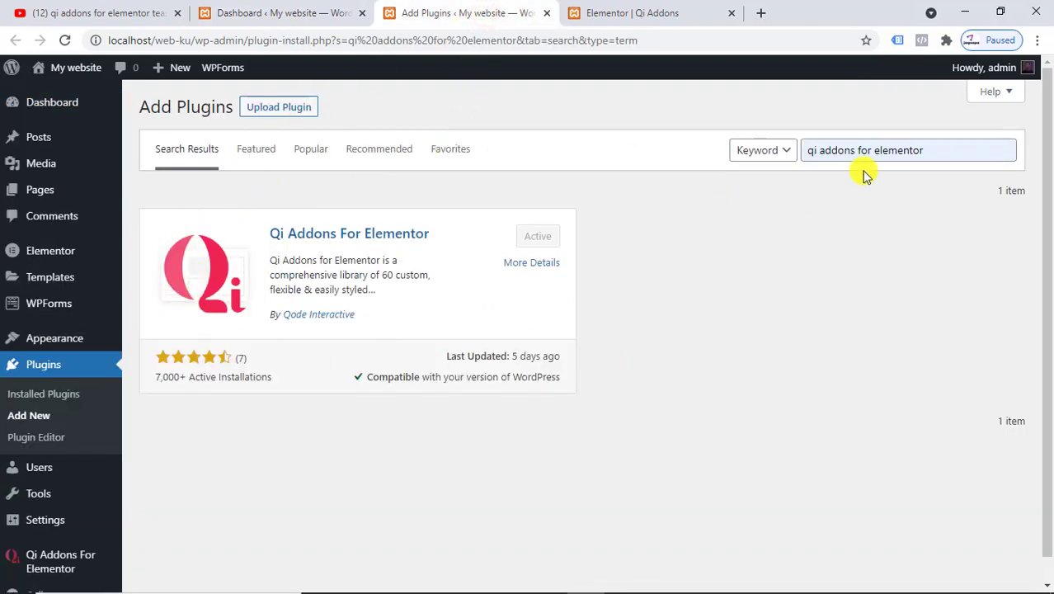
pyautogui.moveTo(968, 150); pyautogui.dragTo(812, 149)
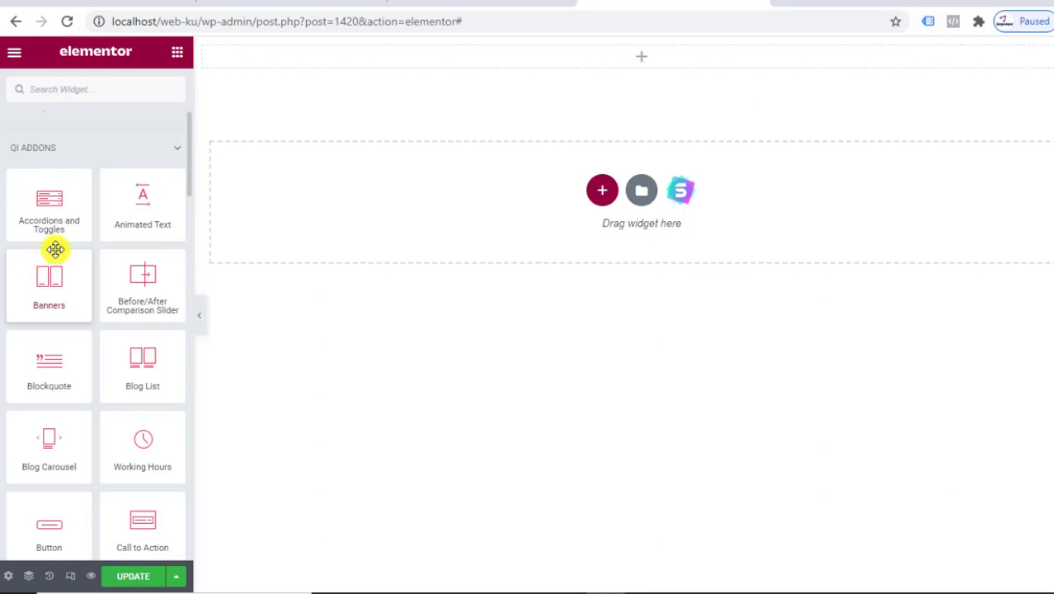
# Place the Qi Addons Accordions and Toggles widget on the empty Elementor page and the Animated Text widget directly below it
pyautogui.moveTo(65, 209); pyautogui.dragTo(607, 71)
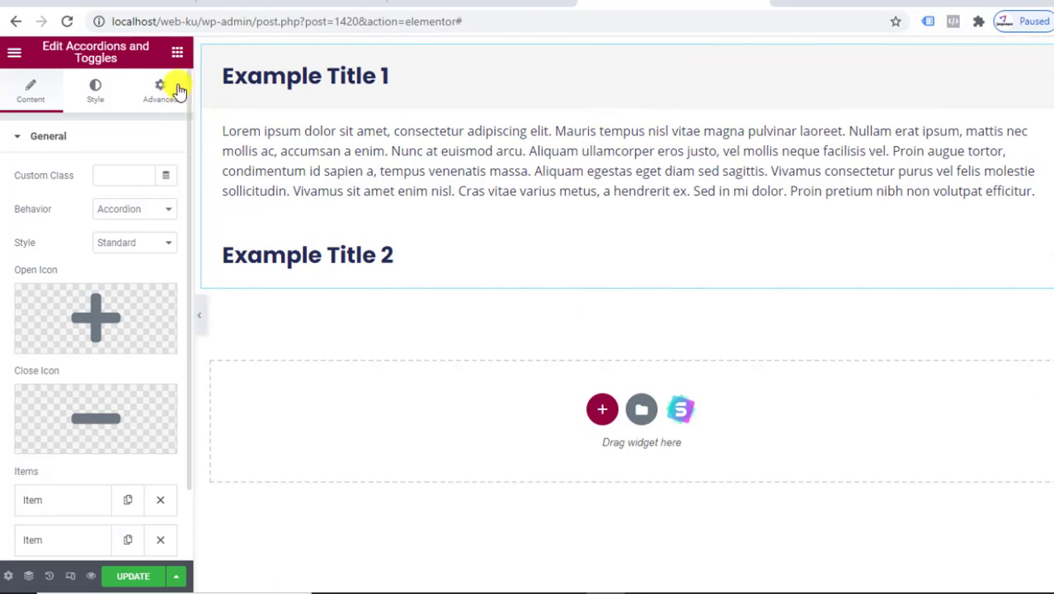
pyautogui.click(180, 58)
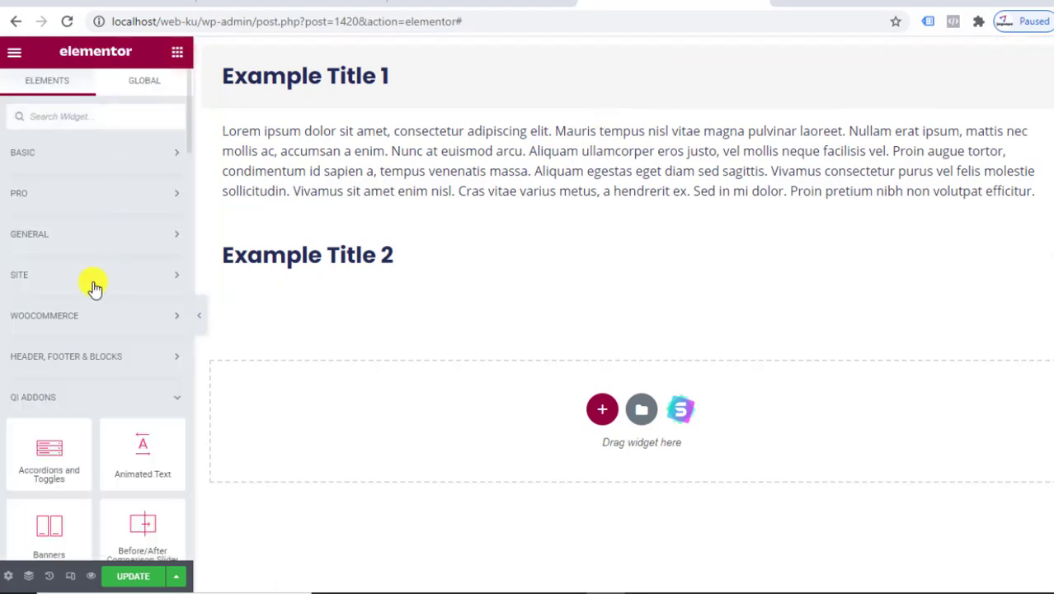
pyautogui.scroll(-2, 94, 304)
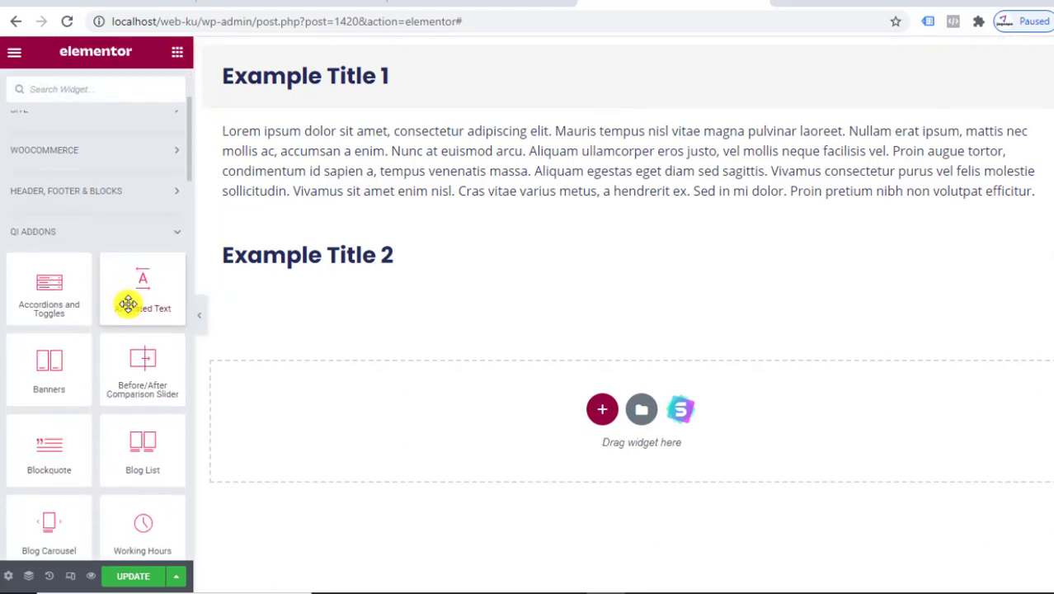
pyautogui.moveTo(135, 304); pyautogui.dragTo(305, 299)
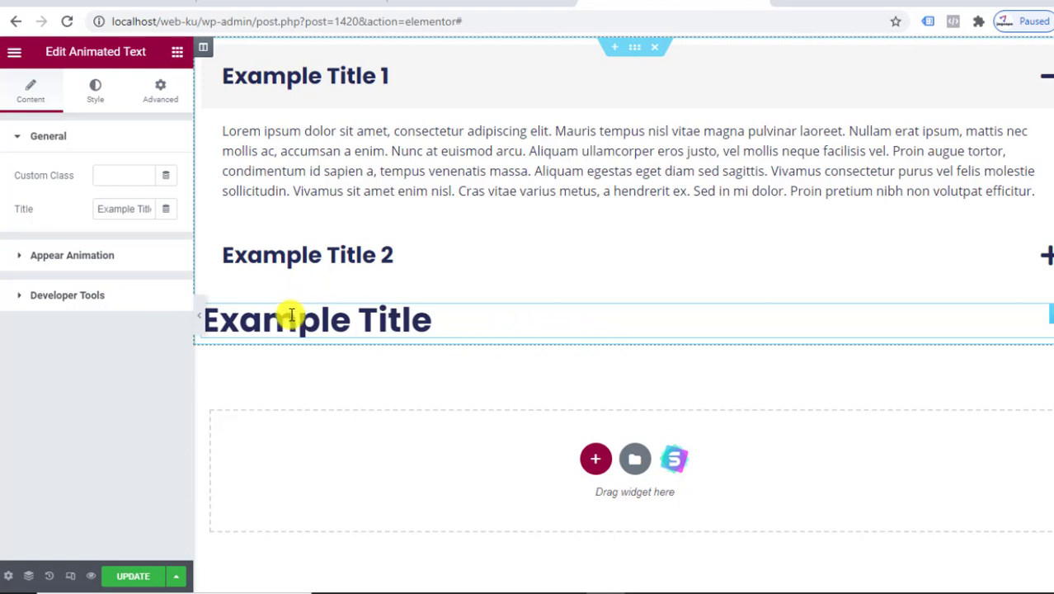
pyautogui.click(201, 317)
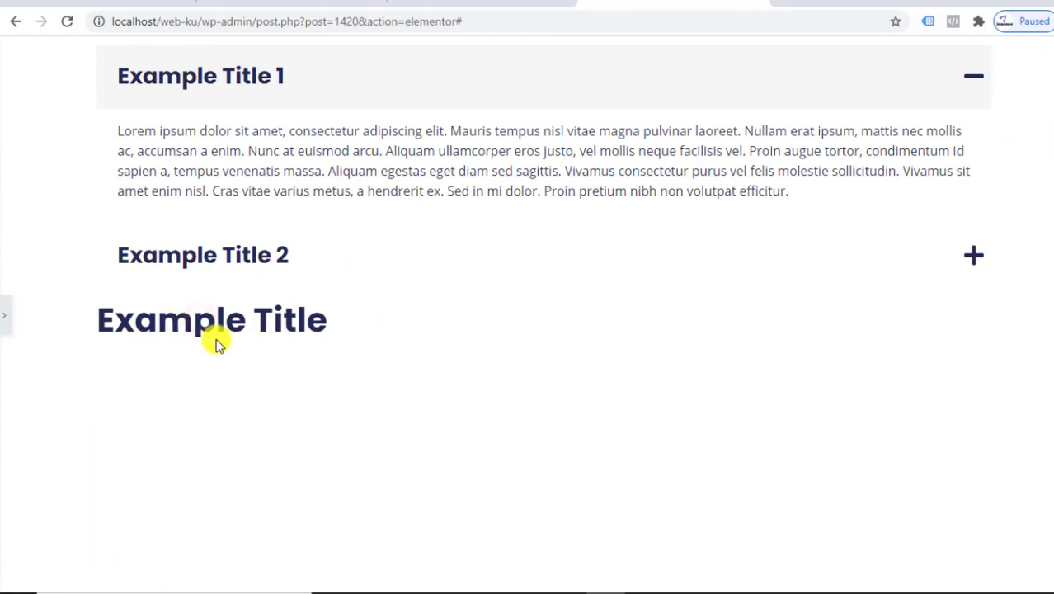
pyautogui.click(4, 318)
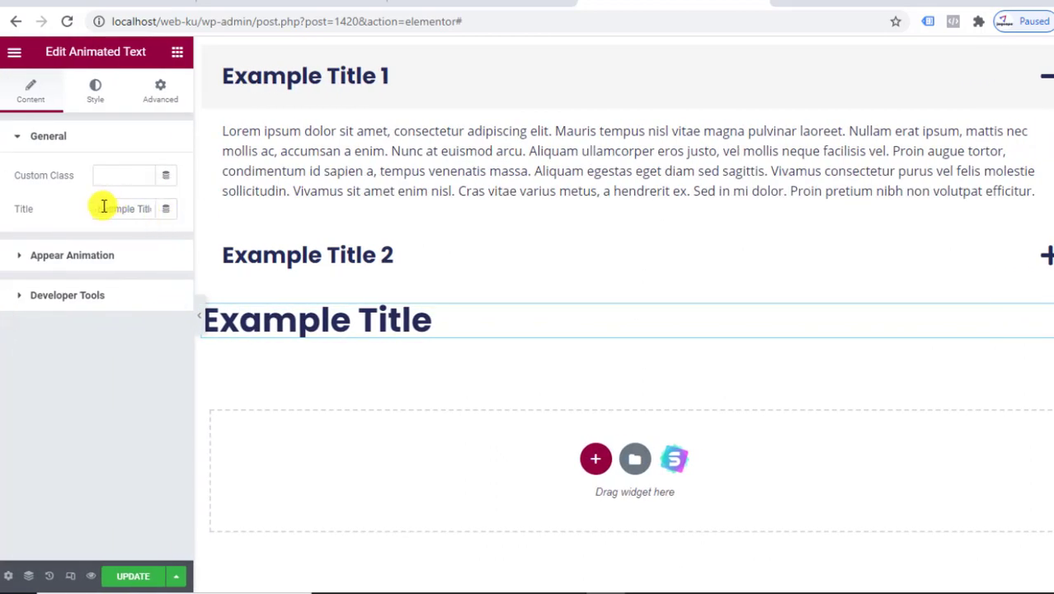
# Set the Animated Text widget's appear animation to From Left after trying From Top
pyautogui.click(100, 259)
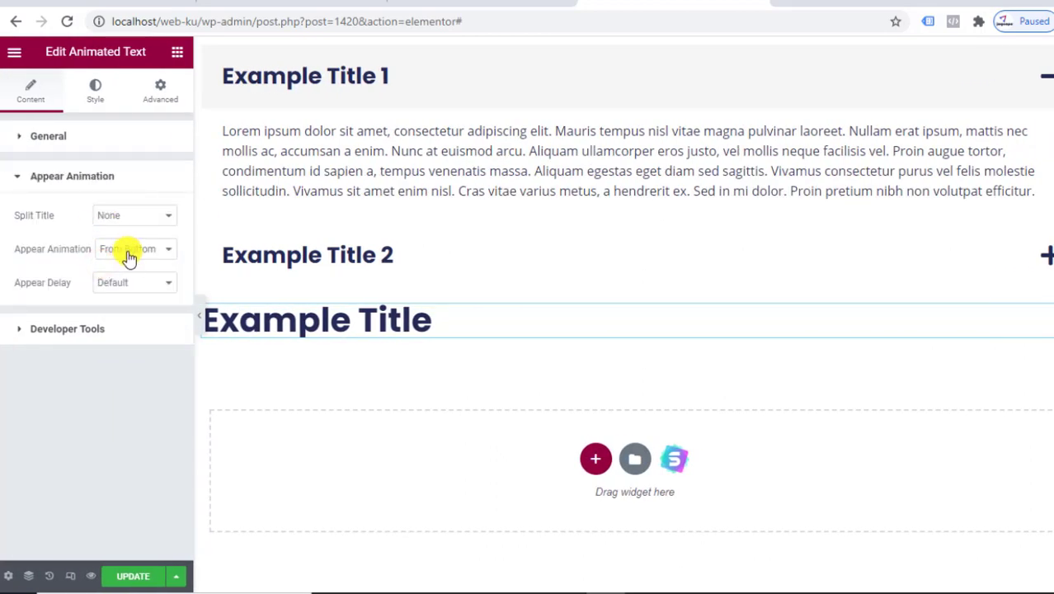
pyautogui.click(128, 249)
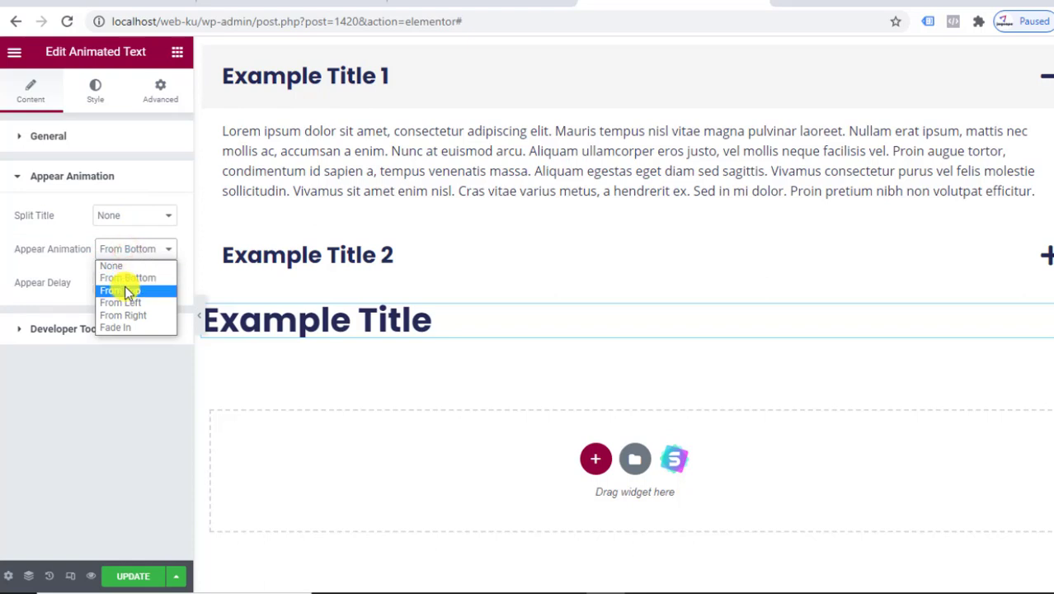
pyautogui.click(124, 289)
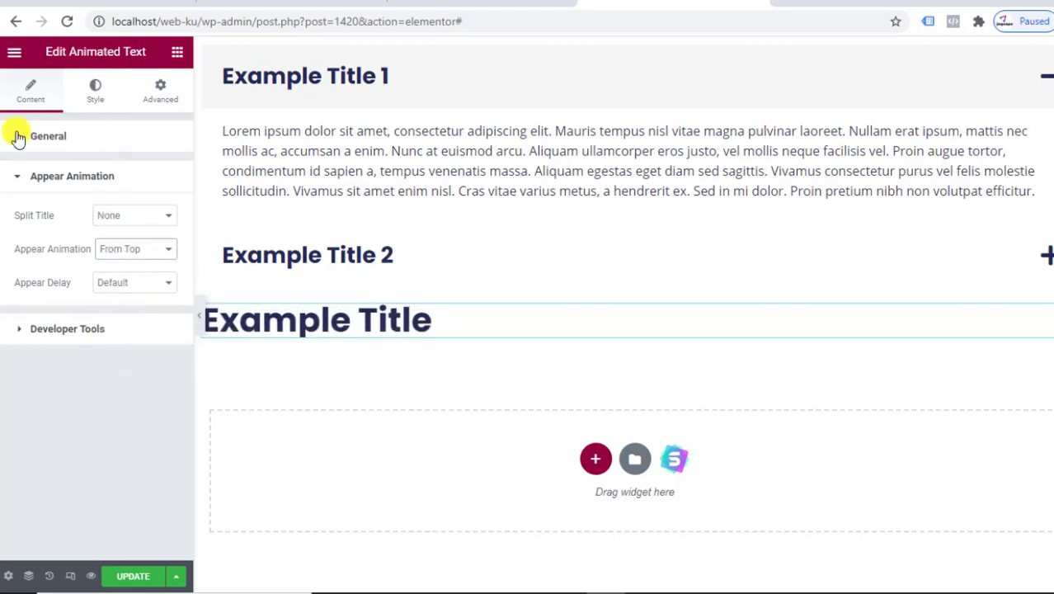
pyautogui.click(108, 249)
pyautogui.click(124, 309)
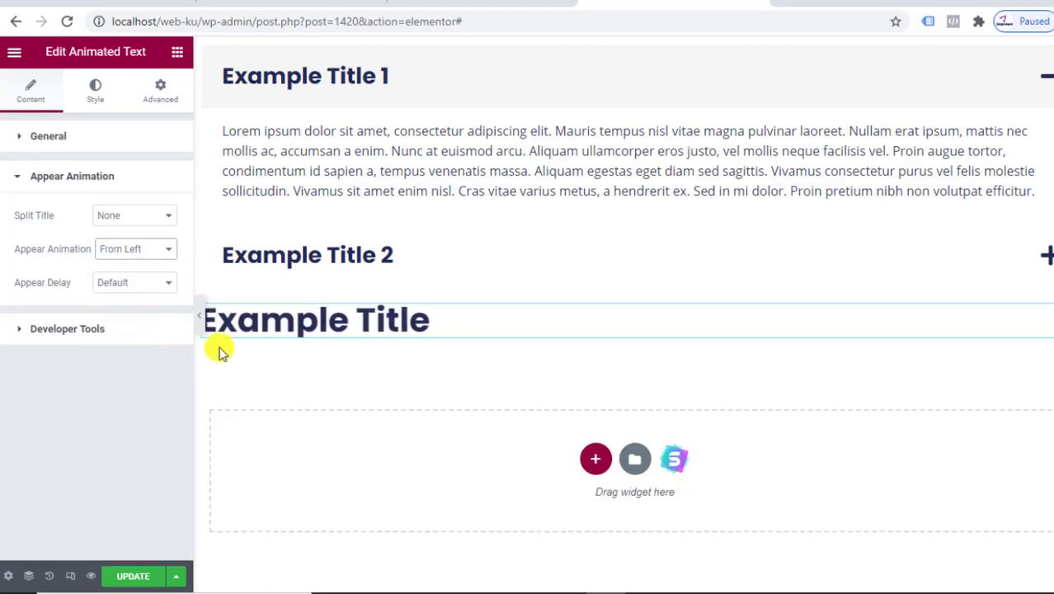
pyautogui.click(99, 99)
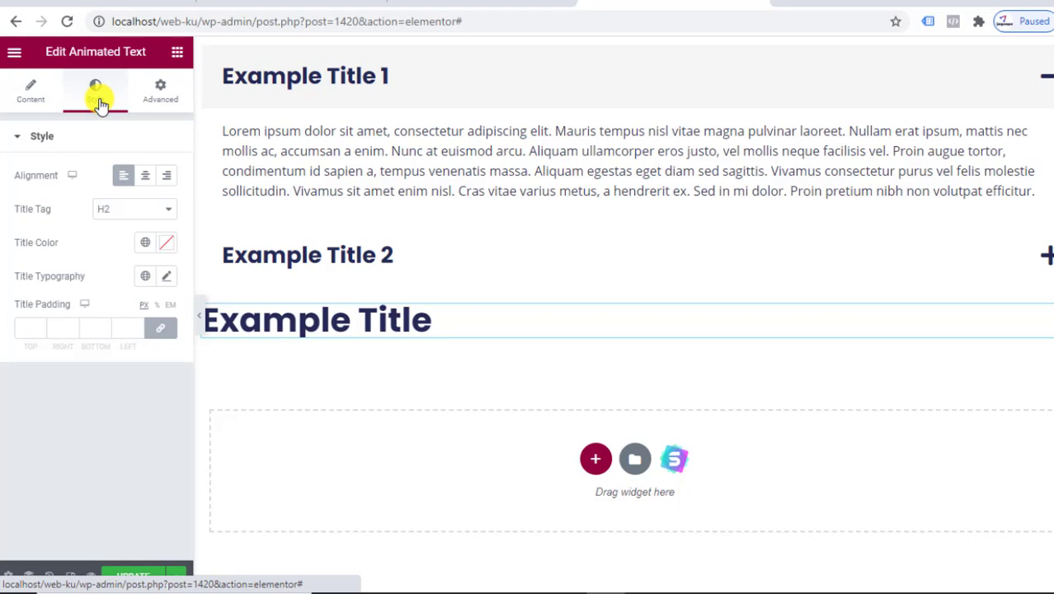
# Add the Qi Addons Banners widget below the animated text
pyautogui.click(177, 59)
pyautogui.scroll(-3, 122, 317)
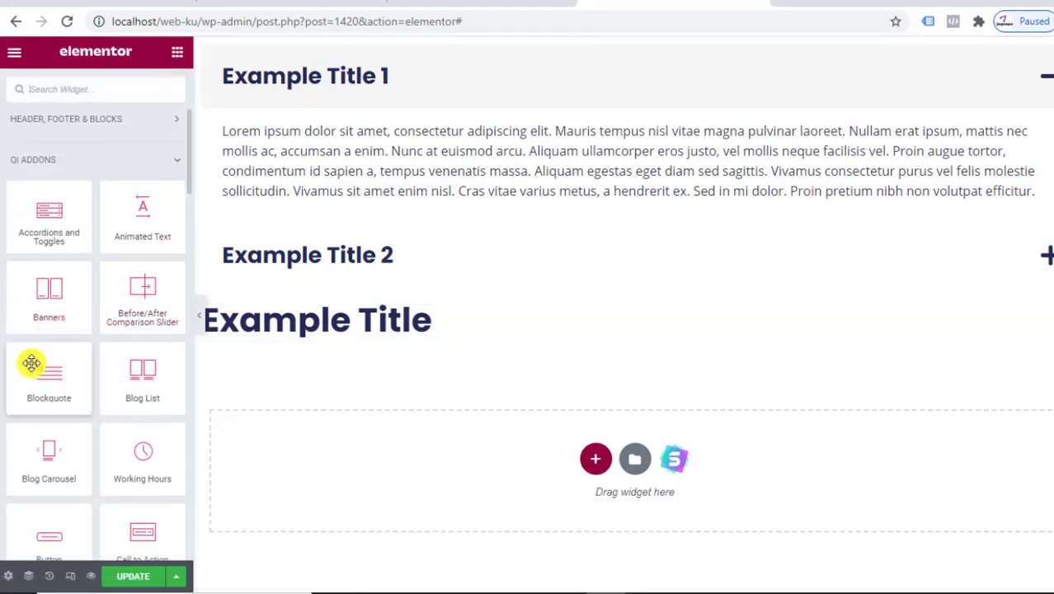
pyautogui.scroll(-1, 41, 330)
pyautogui.moveTo(53, 284); pyautogui.dragTo(372, 331)
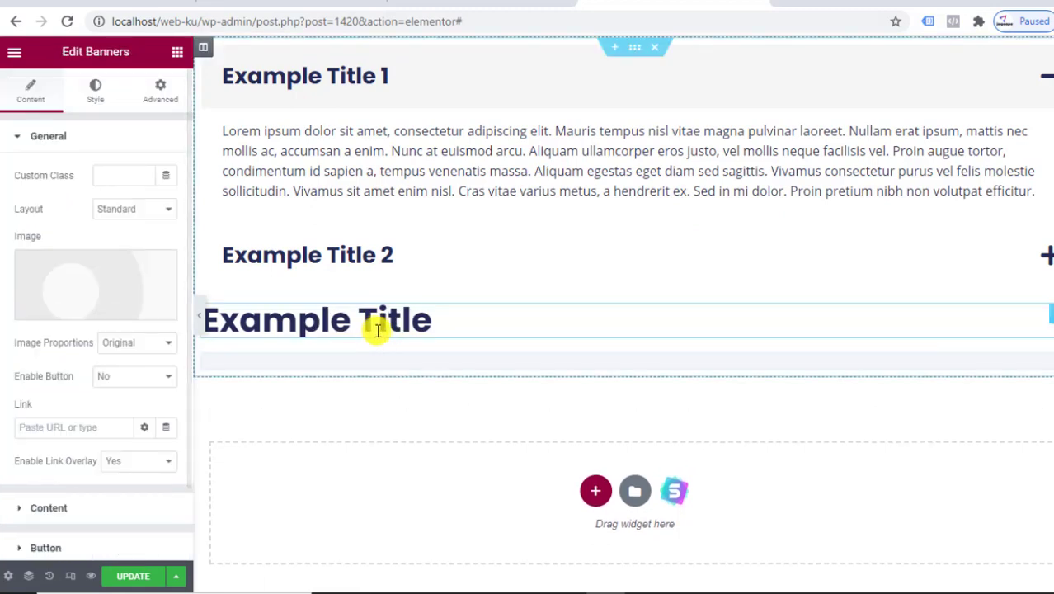
pyautogui.scroll(-5, 1028, 297)
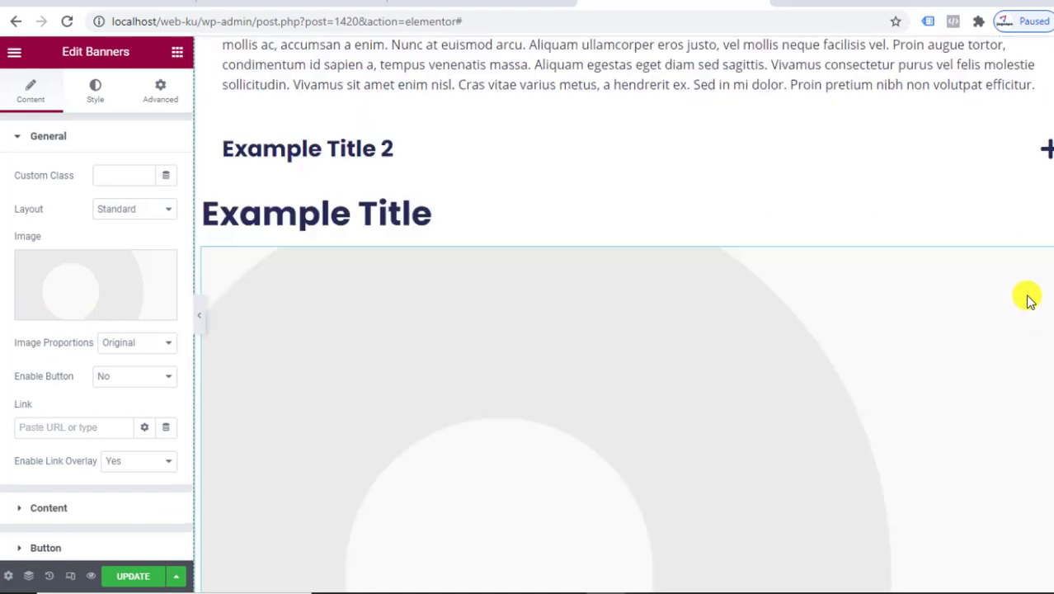
pyautogui.scroll(3, 792, 297)
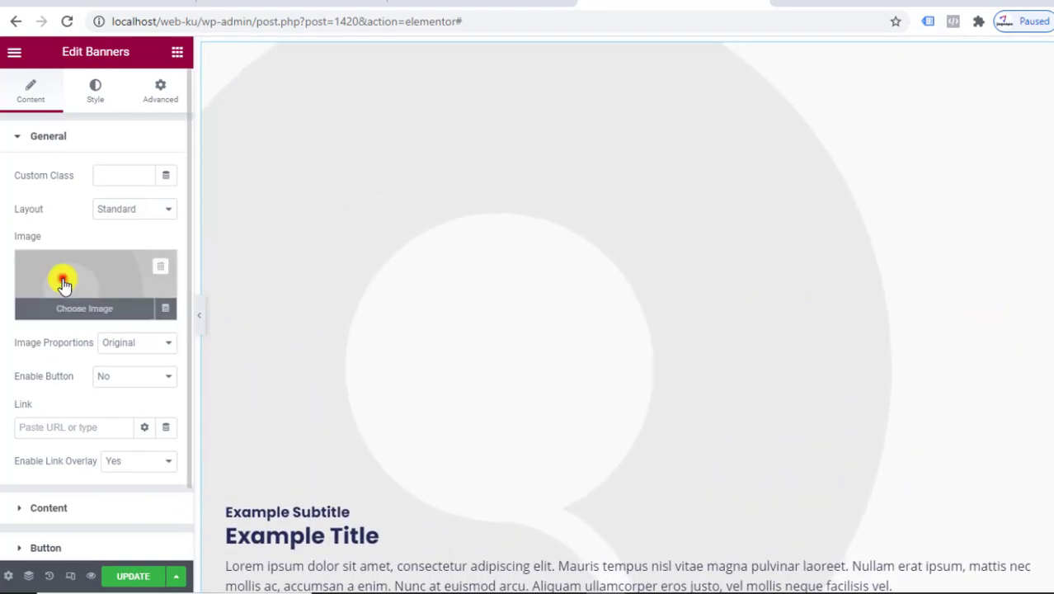
# Replace the banner's placeholder image with the red Quiz Categories picture and open the banner's content settings
pyautogui.click(63, 282)
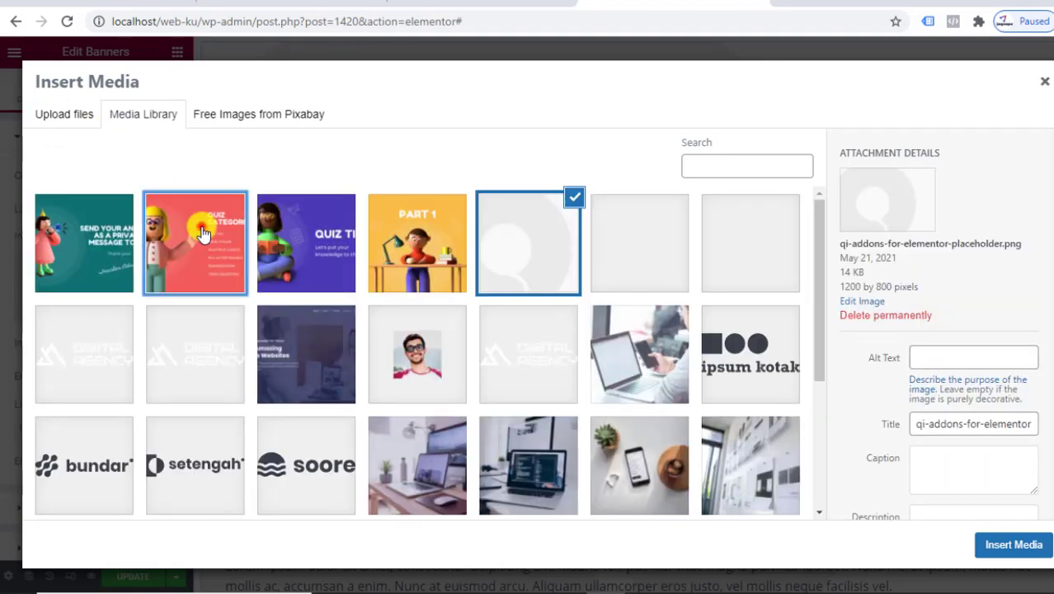
pyautogui.click(205, 228)
pyautogui.click(1013, 545)
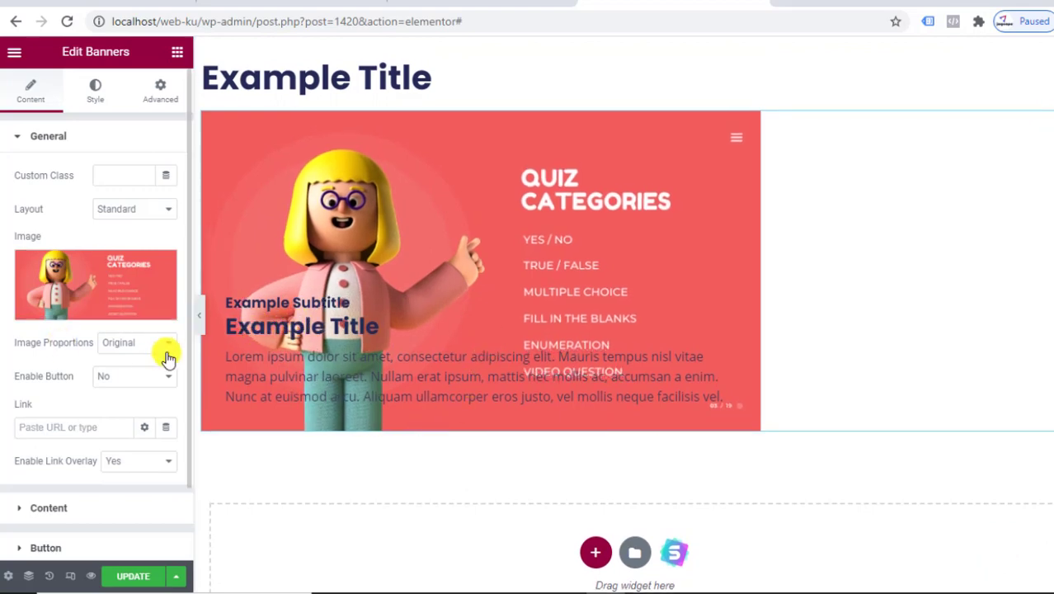
pyautogui.scroll(-1, 113, 452)
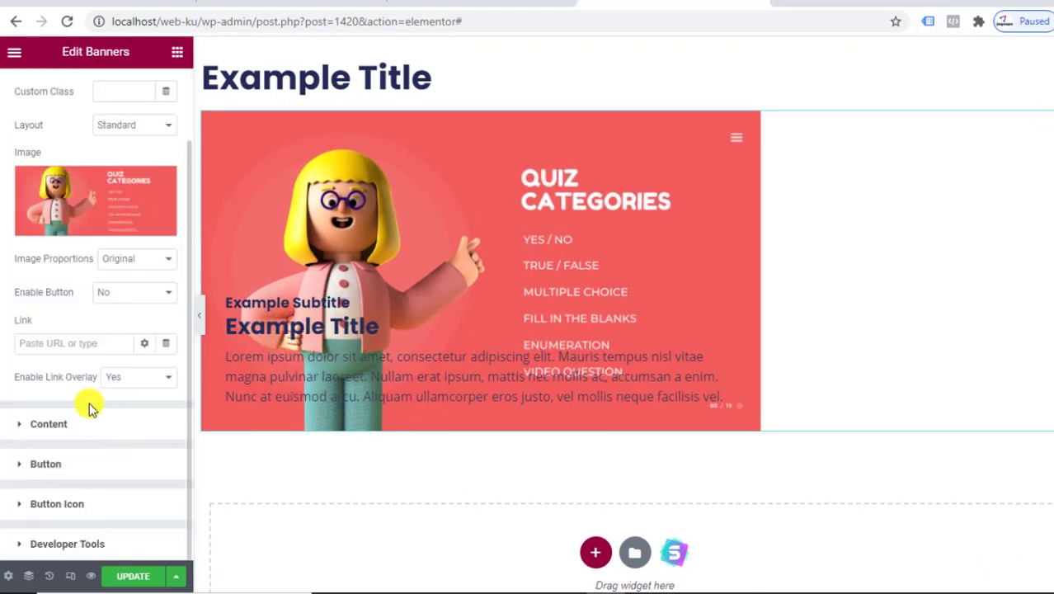
pyautogui.click(81, 425)
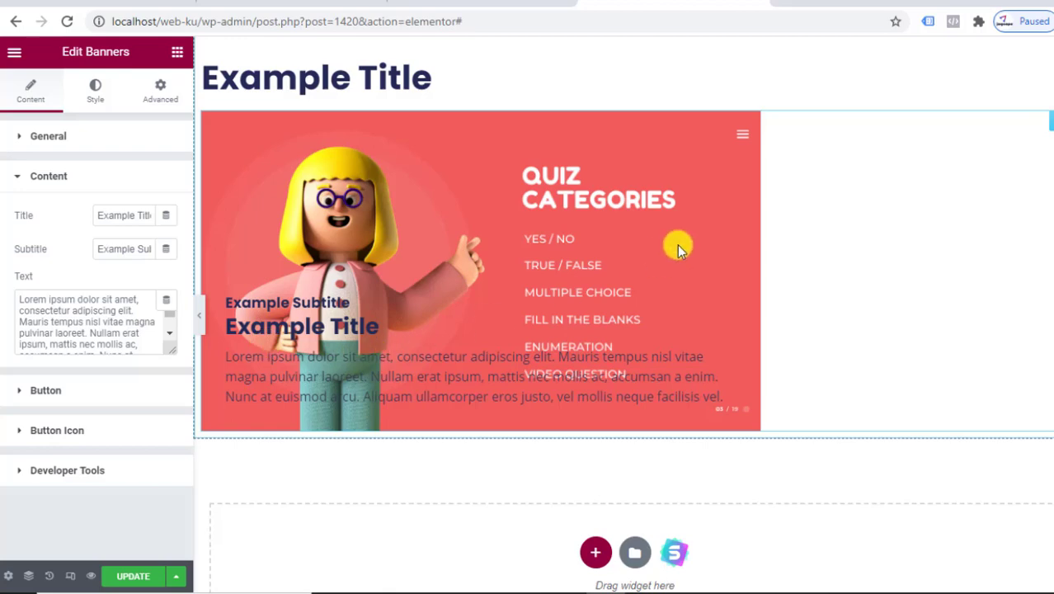
# Add the Before/After Comparison Slider widget below the banner and delete the Banners widget
pyautogui.click(177, 52)
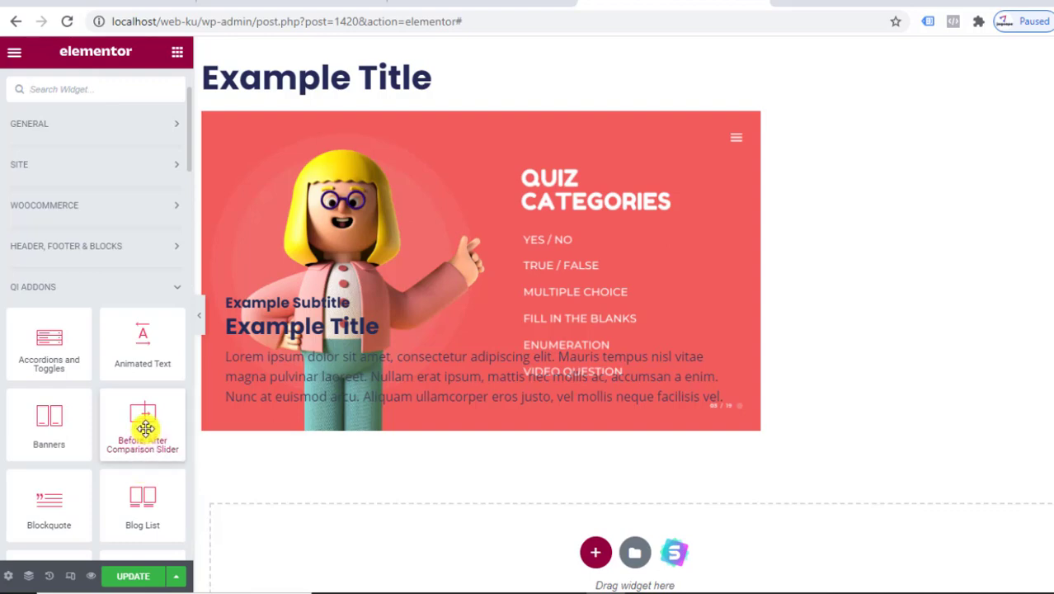
pyautogui.moveTo(145, 427); pyautogui.dragTo(418, 429)
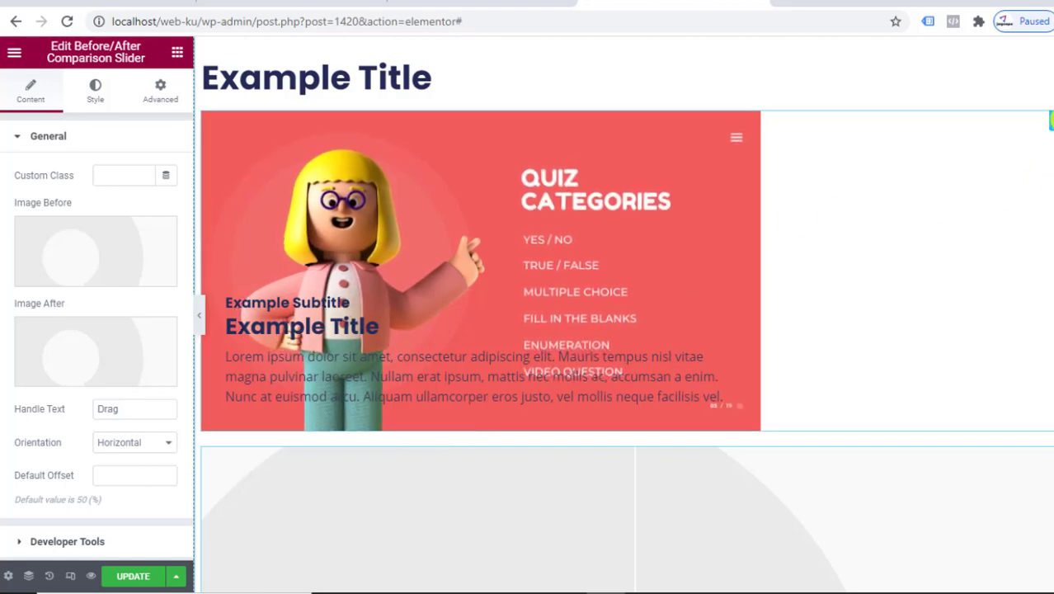
pyautogui.rightClick(1049, 122)
pyautogui.click(989, 345)
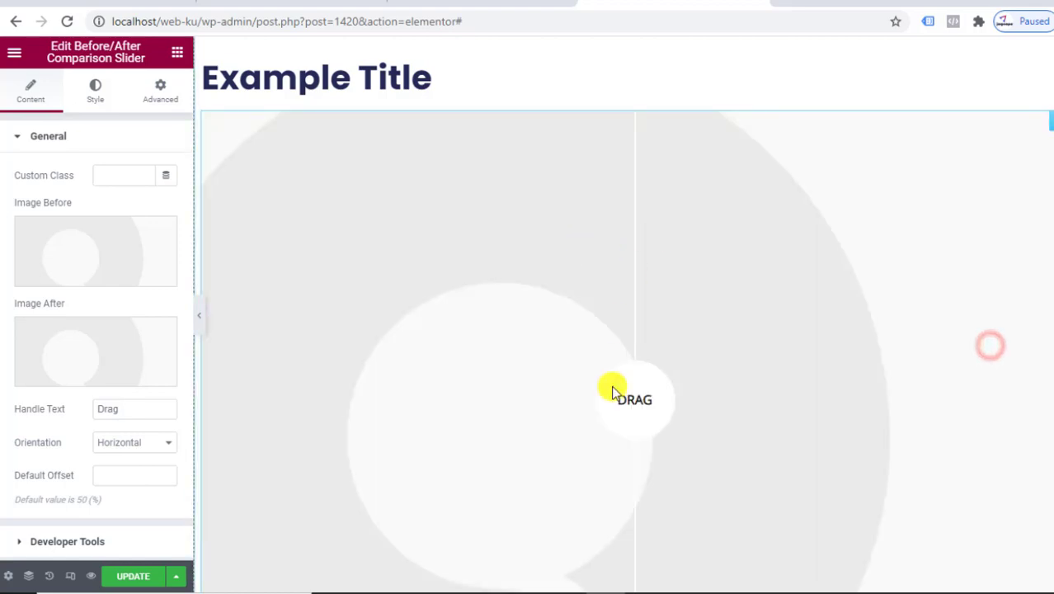
# Set the comparison slider's before image to the teal "Send your answers as a private message to me" picture (4.png)
pyautogui.moveTo(631, 401); pyautogui.dragTo(565, 382)
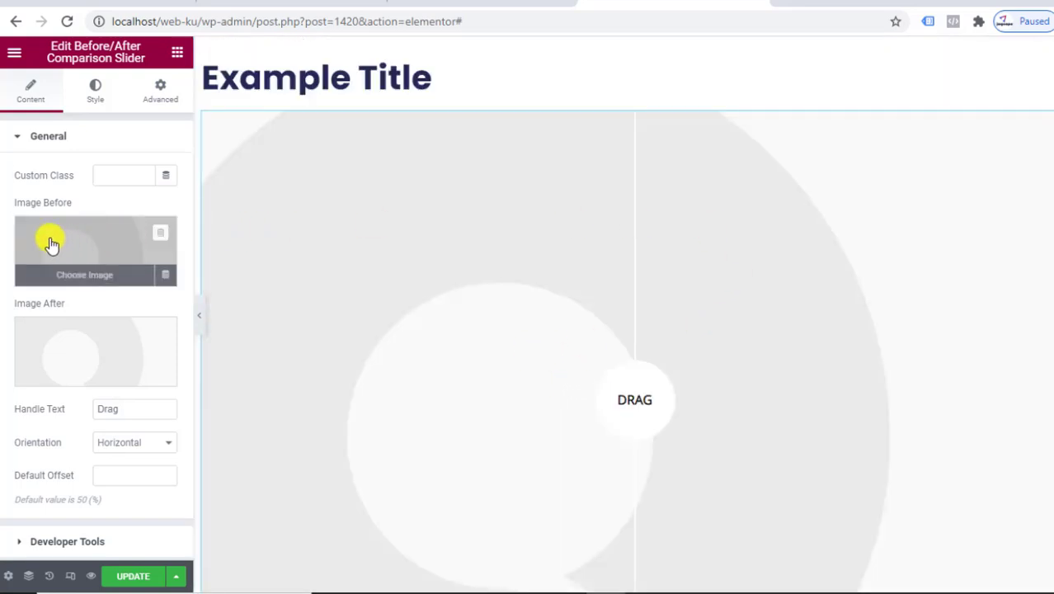
pyautogui.click(85, 225)
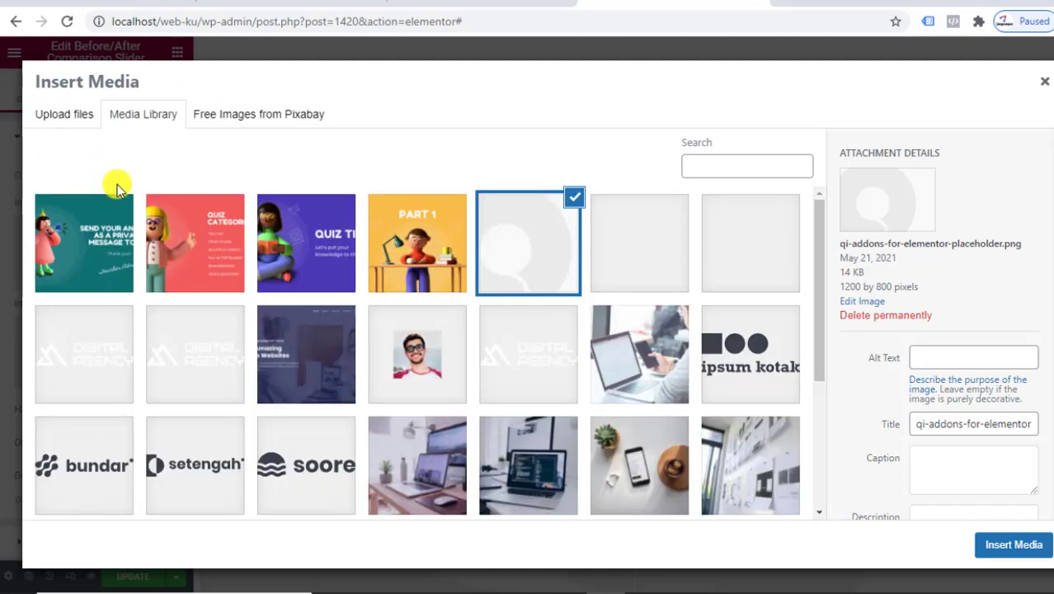
pyautogui.click(90, 231)
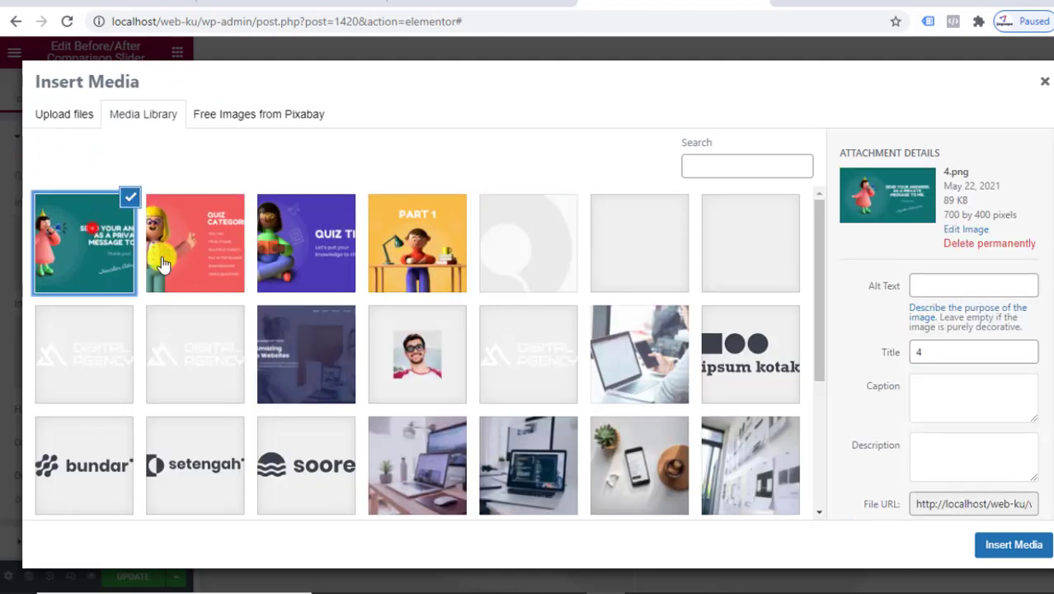
pyautogui.click(998, 544)
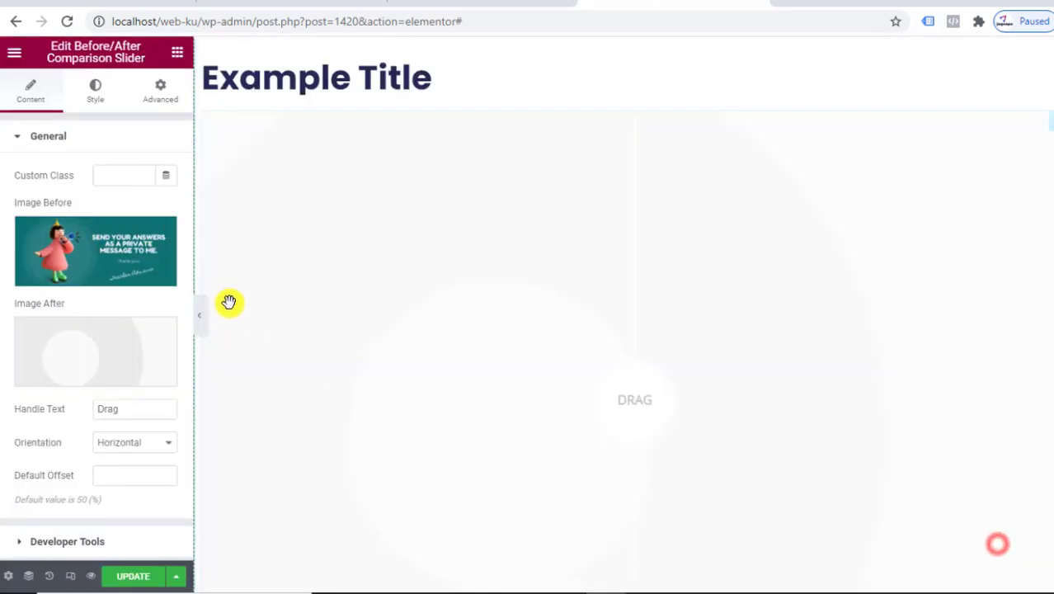
# Set the slider's after image to the red Quiz Categories picture (3.png) and preview the comparison by moving the handle toward the left edge
pyautogui.click(66, 331)
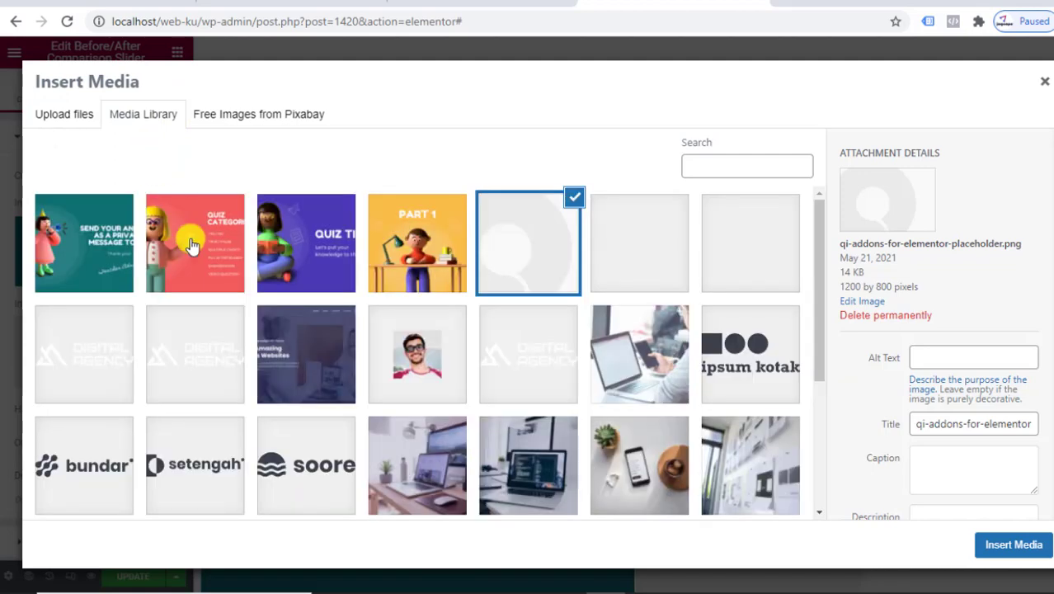
pyautogui.click(191, 243)
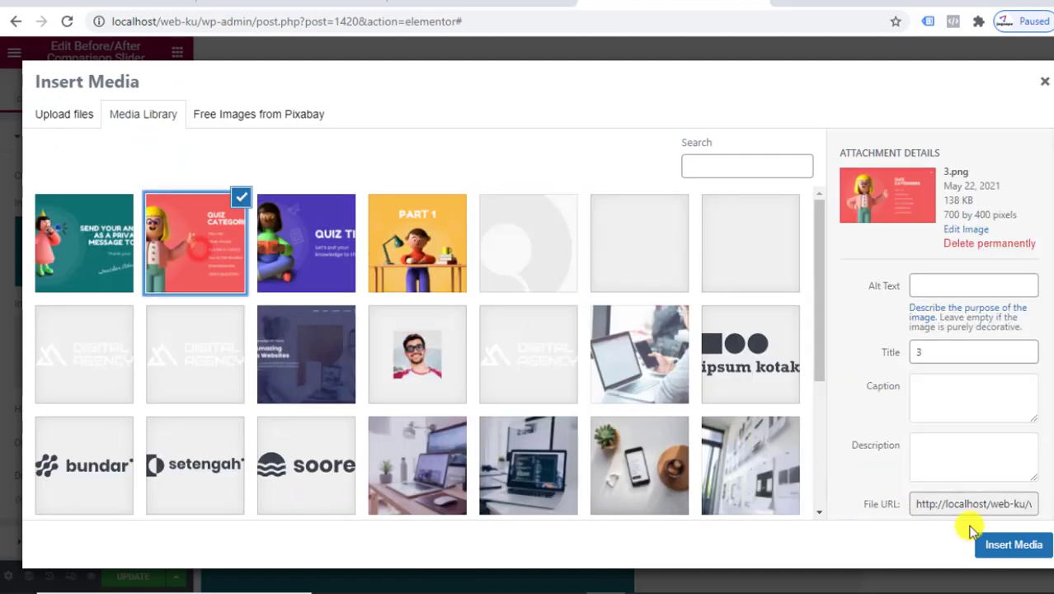
pyautogui.click(989, 545)
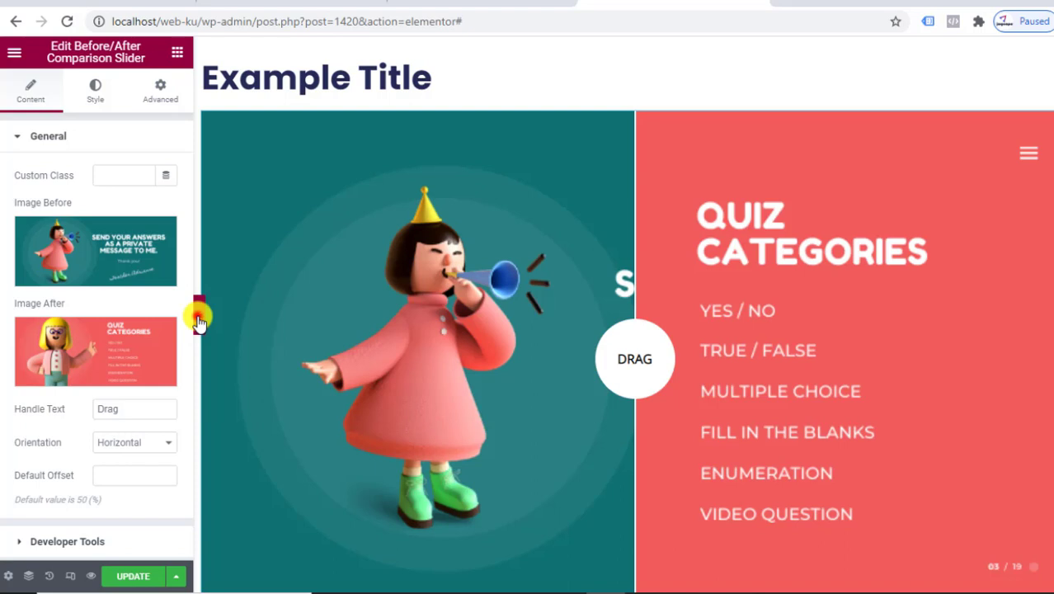
pyautogui.click(199, 315)
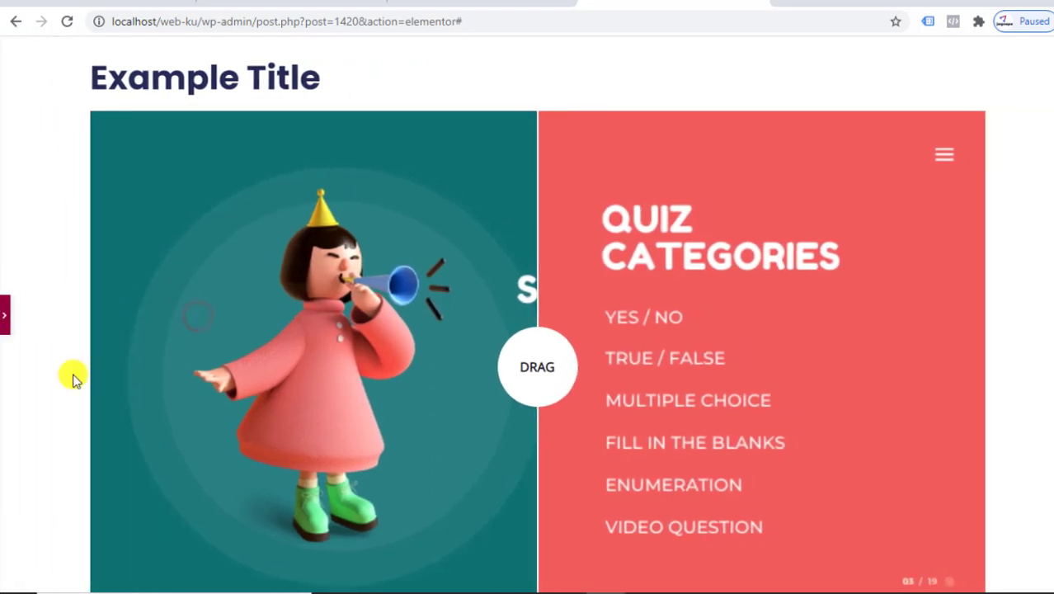
pyautogui.moveTo(528, 378); pyautogui.dragTo(183, 391)
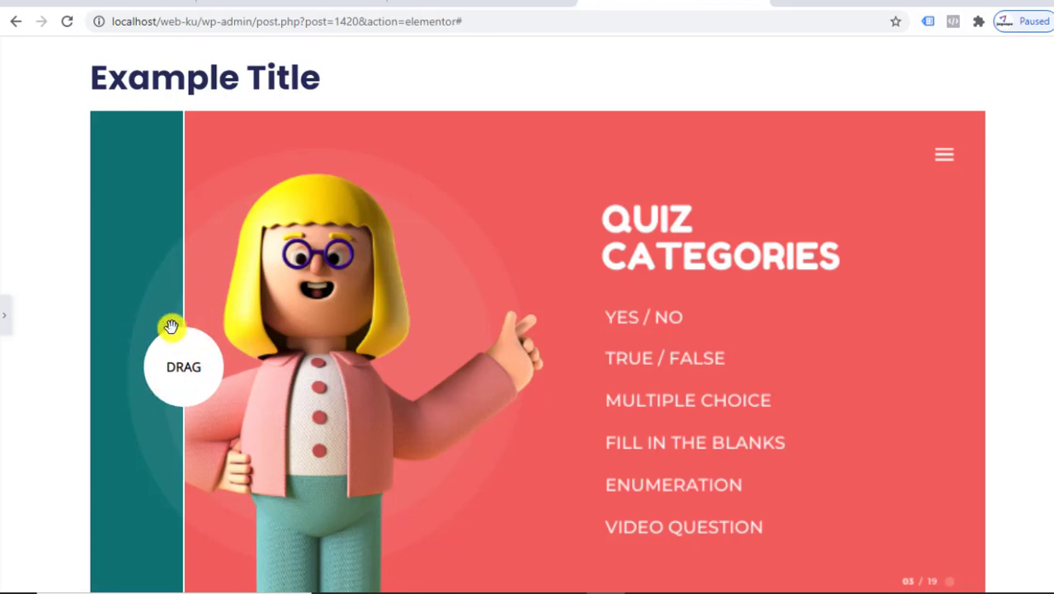
# Change the comparison slider's handle text to "Geser"
pyautogui.click(6, 321)
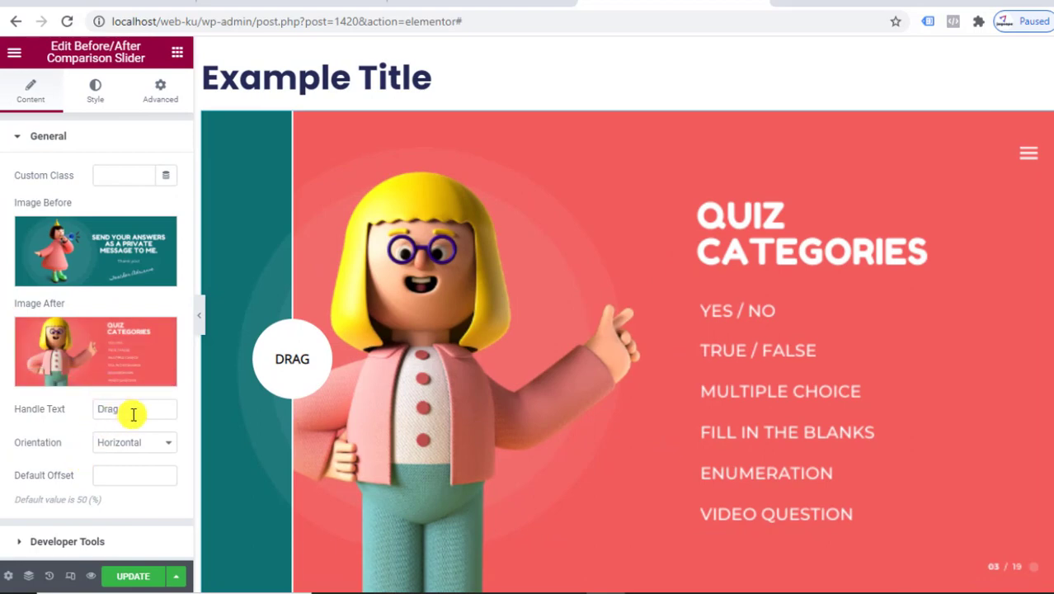
pyautogui.moveTo(133, 409); pyautogui.dragTo(72, 416)
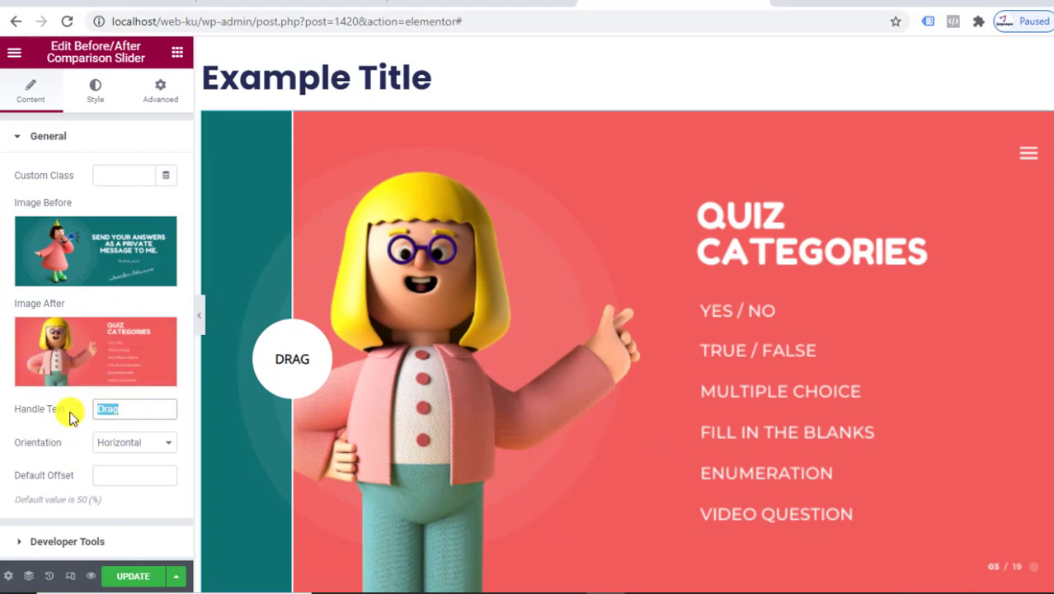
pyautogui.write('Geser')
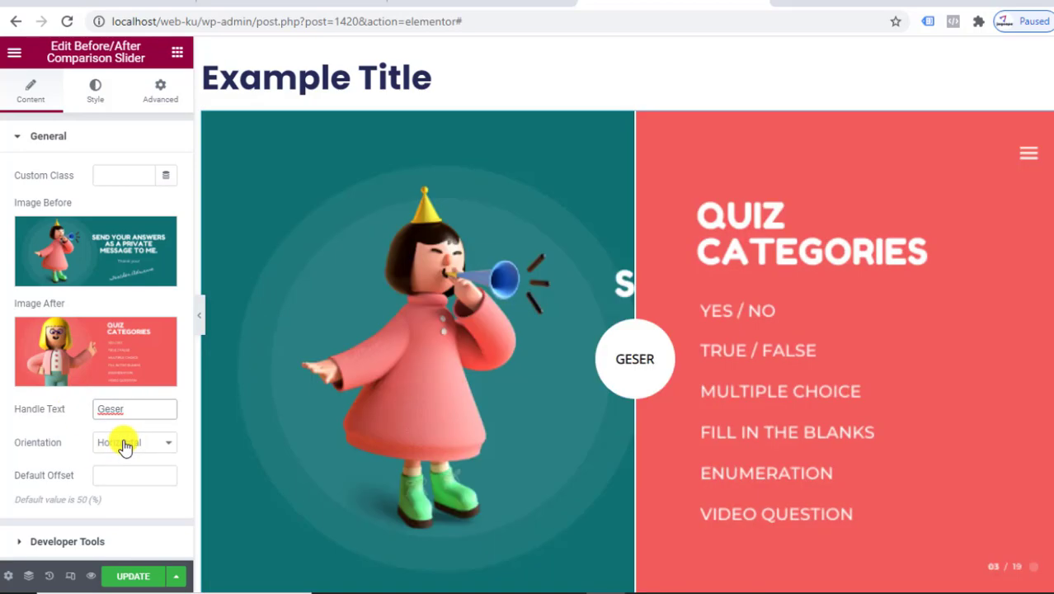
# Try the Vertical orientation on the comparison slider and return it to Horizontal
pyautogui.click(125, 443)
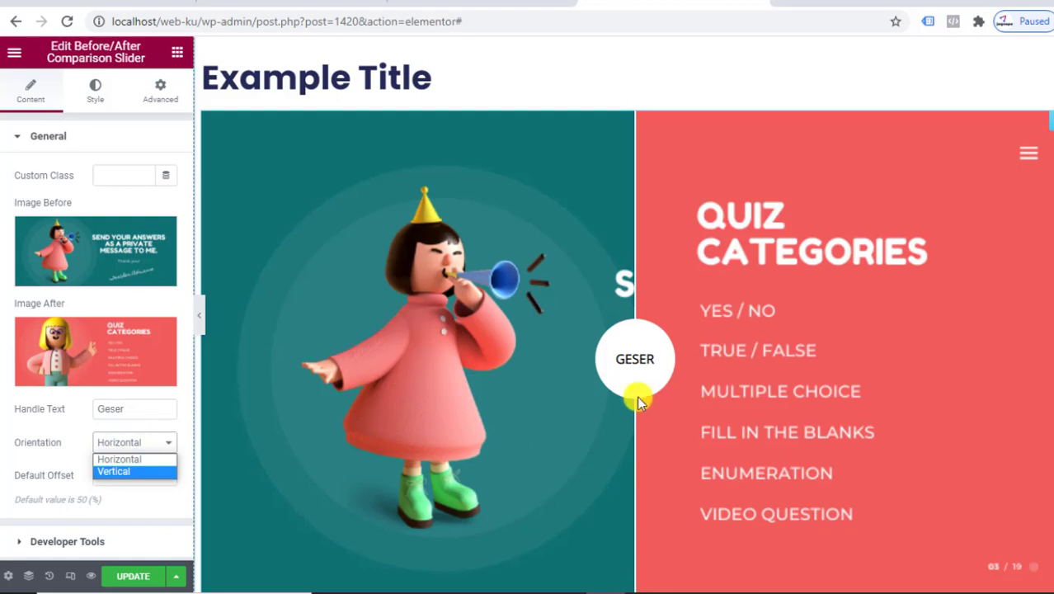
pyautogui.click(140, 471)
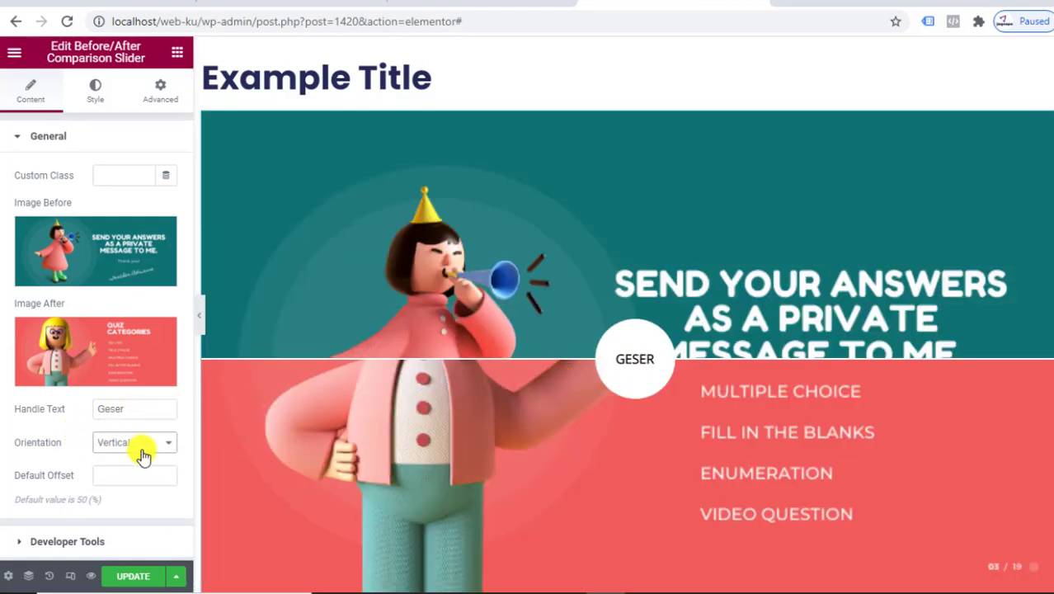
pyautogui.click(142, 452)
pyautogui.click(139, 458)
pyautogui.click(145, 449)
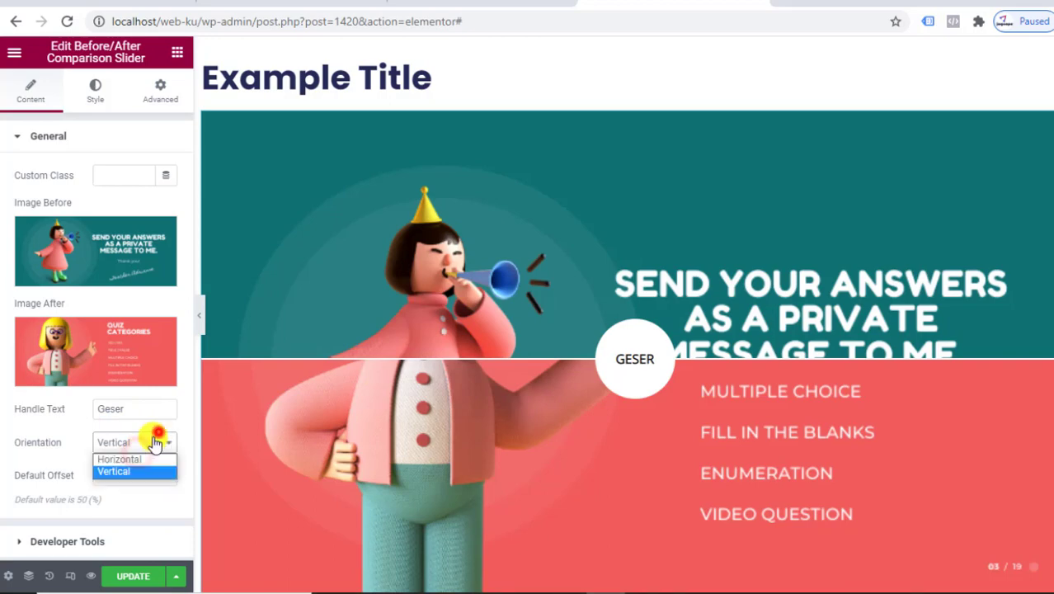
pyautogui.click(141, 455)
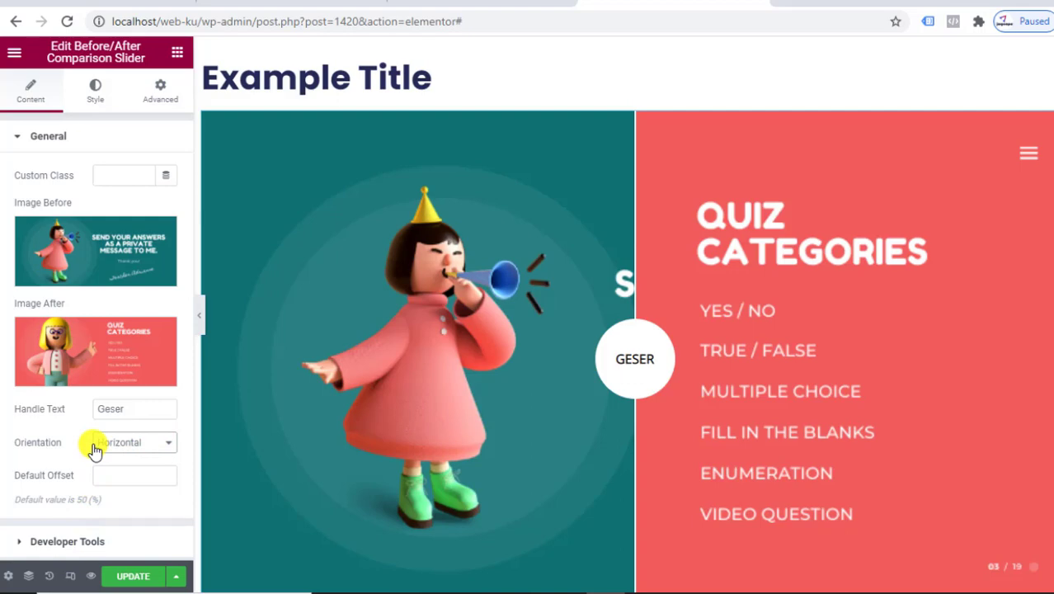
# Show the comparison slider's shortcode snippet through its developer tools and turn the snippet display off again
pyautogui.click(50, 544)
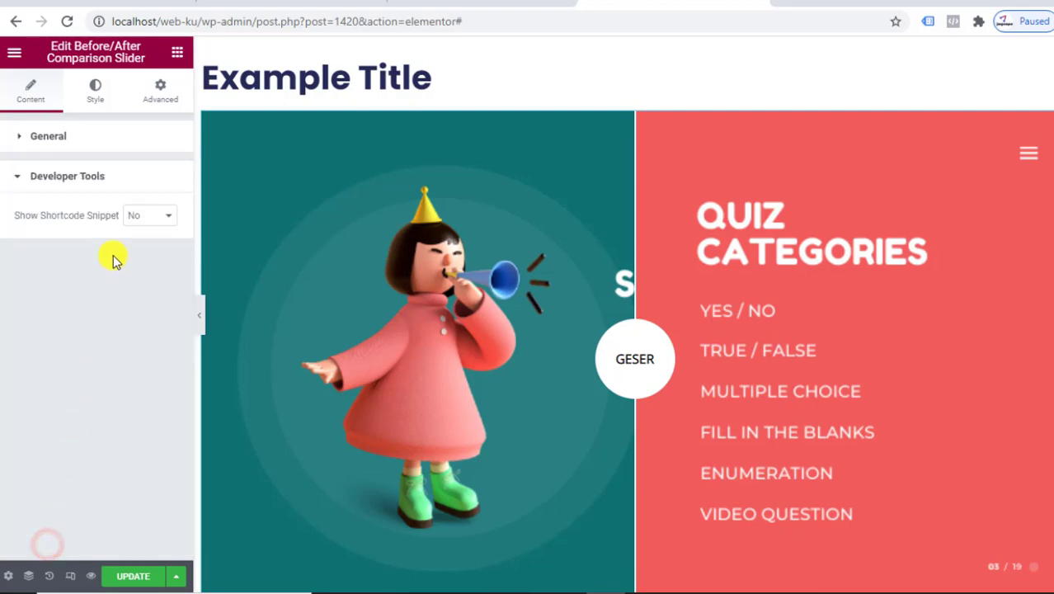
pyautogui.click(135, 215)
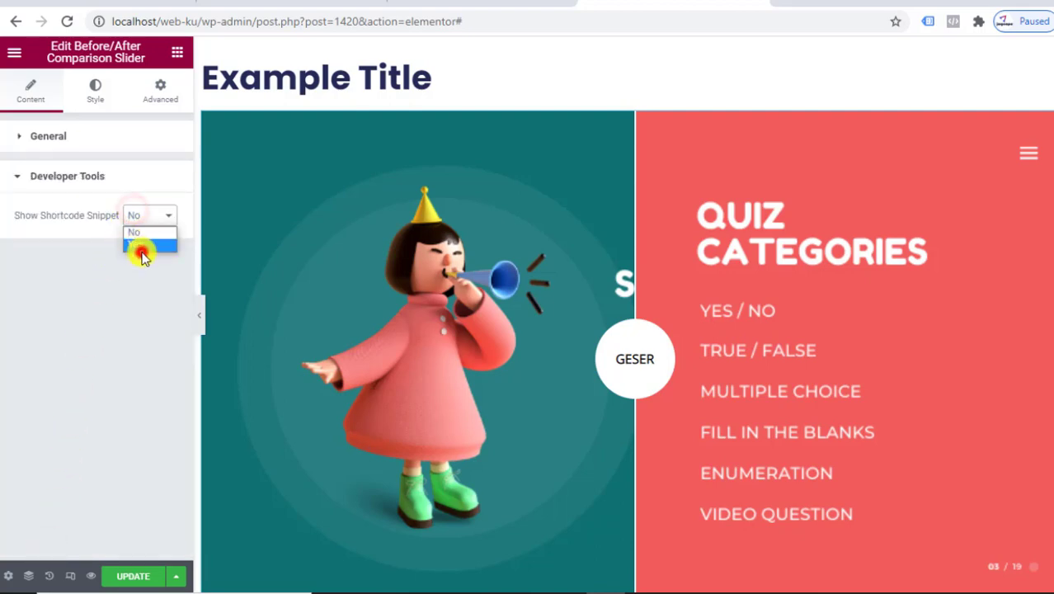
pyautogui.click(153, 250)
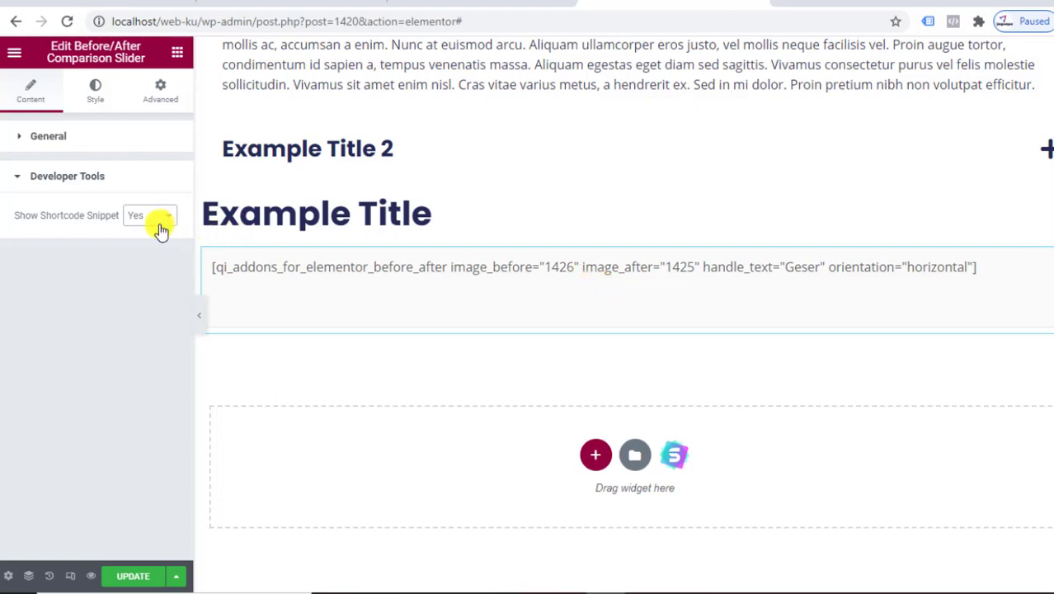
pyautogui.click(156, 221)
pyautogui.click(142, 230)
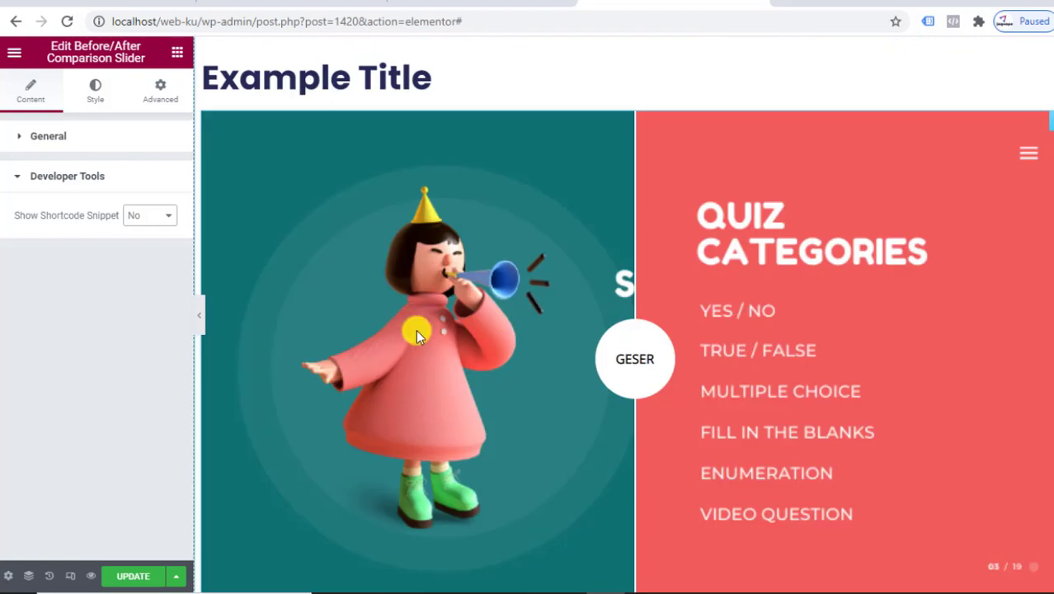
# Try a handle top offset of 315 px in the comparison slider's style settings and clear the value
pyautogui.click(97, 88)
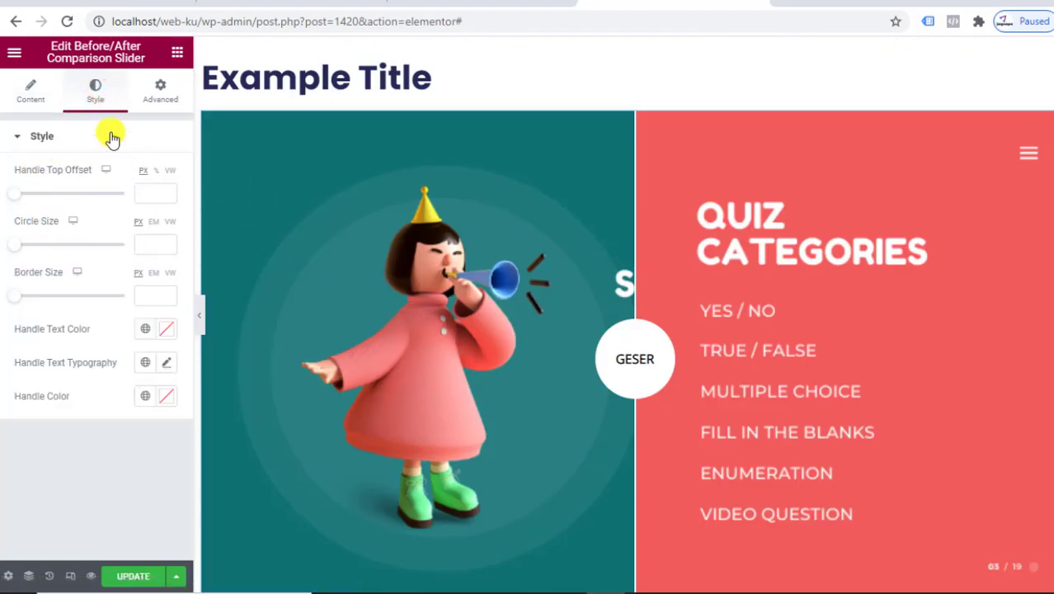
pyautogui.moveTo(12, 198); pyautogui.dragTo(83, 197)
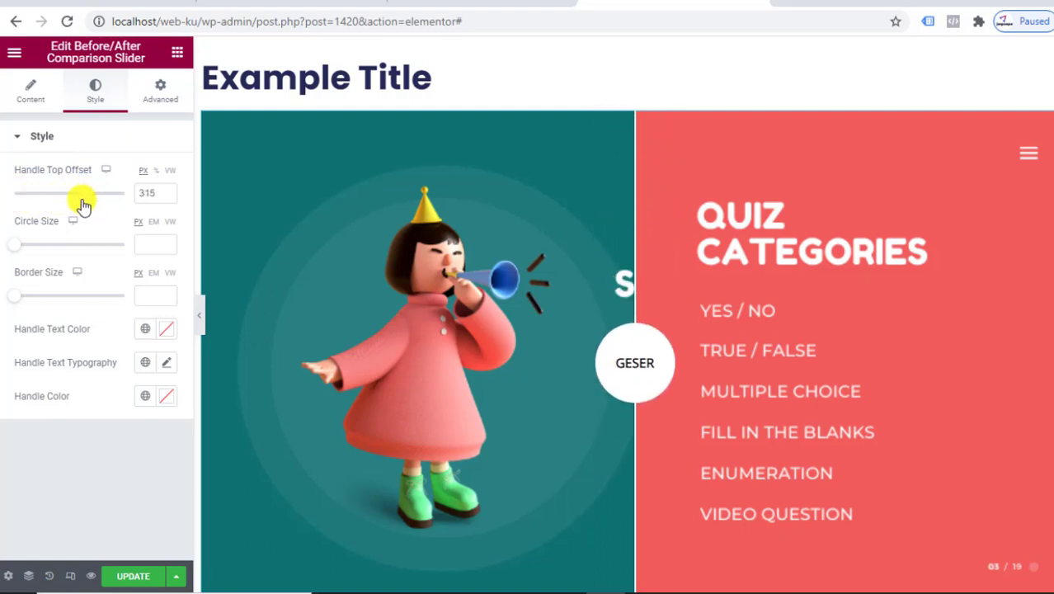
pyautogui.press('BackSpace')
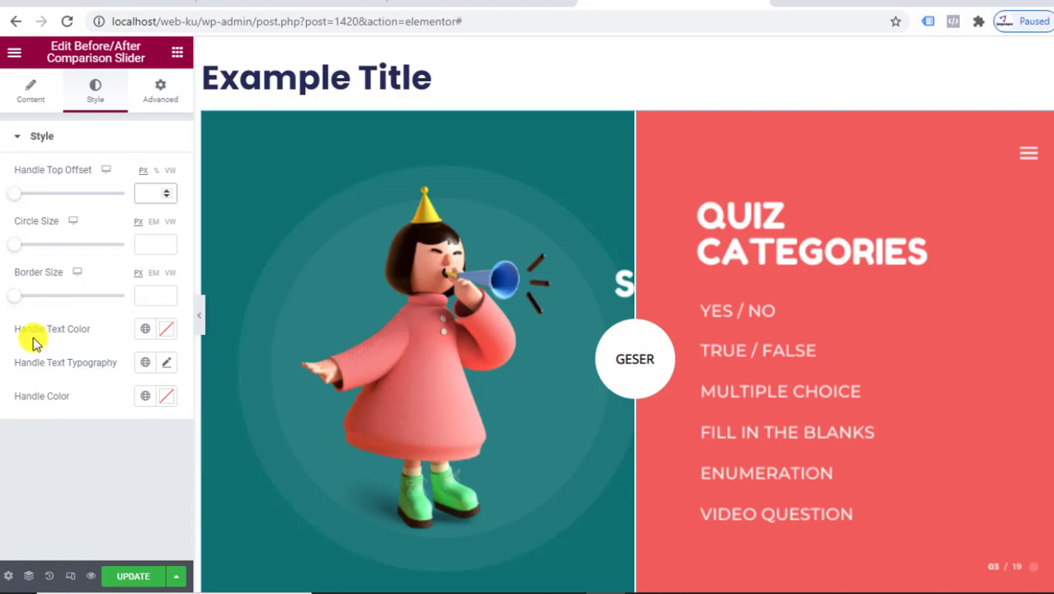
# Set the slider's handle text color to red (#D92323) and its handle color to light grey (#D1D1D1)
pyautogui.click(166, 329)
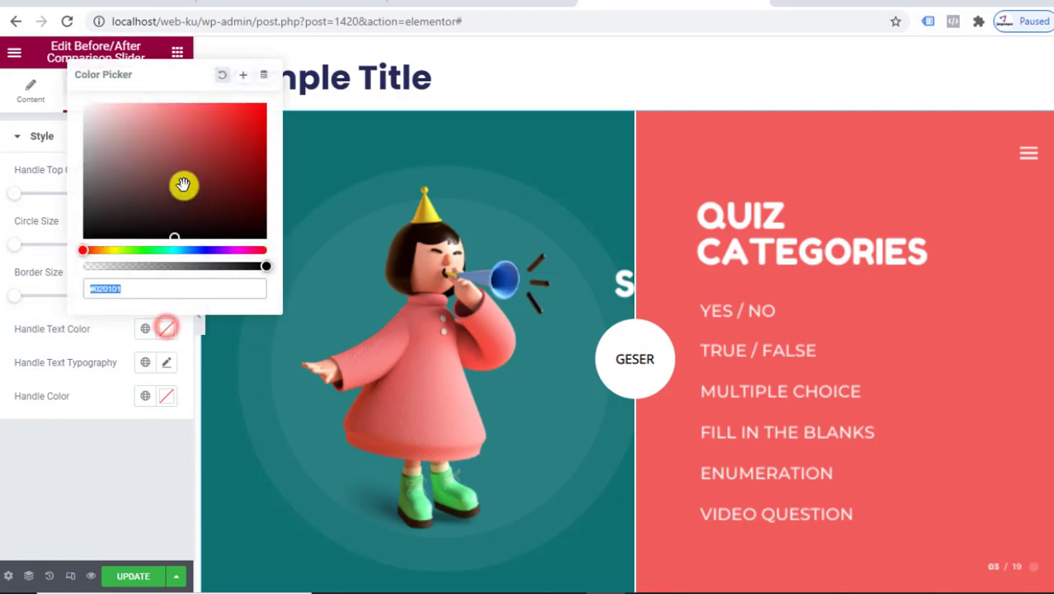
pyautogui.click(236, 123)
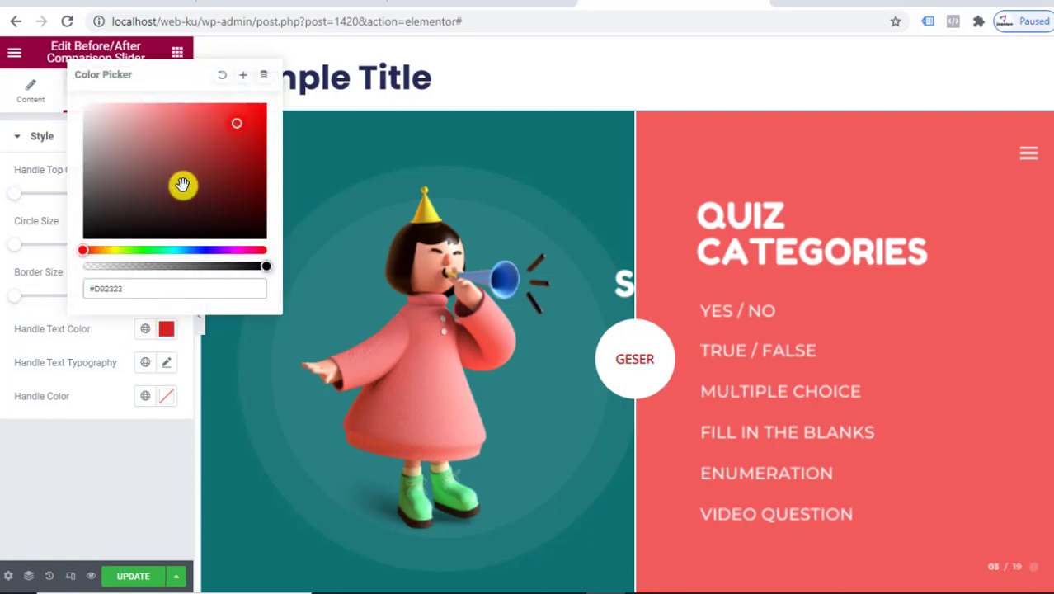
pyautogui.click(166, 330)
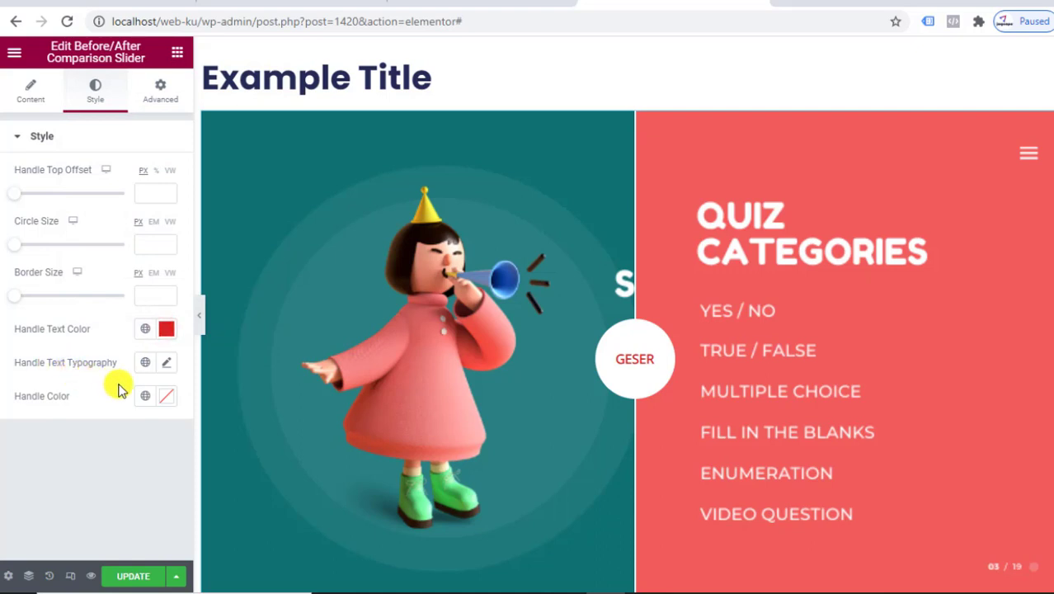
pyautogui.click(163, 400)
pyautogui.moveTo(99, 285)
pyautogui.mouseDown()
pyautogui.moveTo(85, 286)
pyautogui.moveTo(143, 303)
pyautogui.moveTo(146, 282)
pyautogui.moveTo(106, 226)
pyautogui.moveTo(77, 224)
pyautogui.moveTo(77, 235)
pyautogui.moveTo(84, 195)
pyautogui.mouseUp()
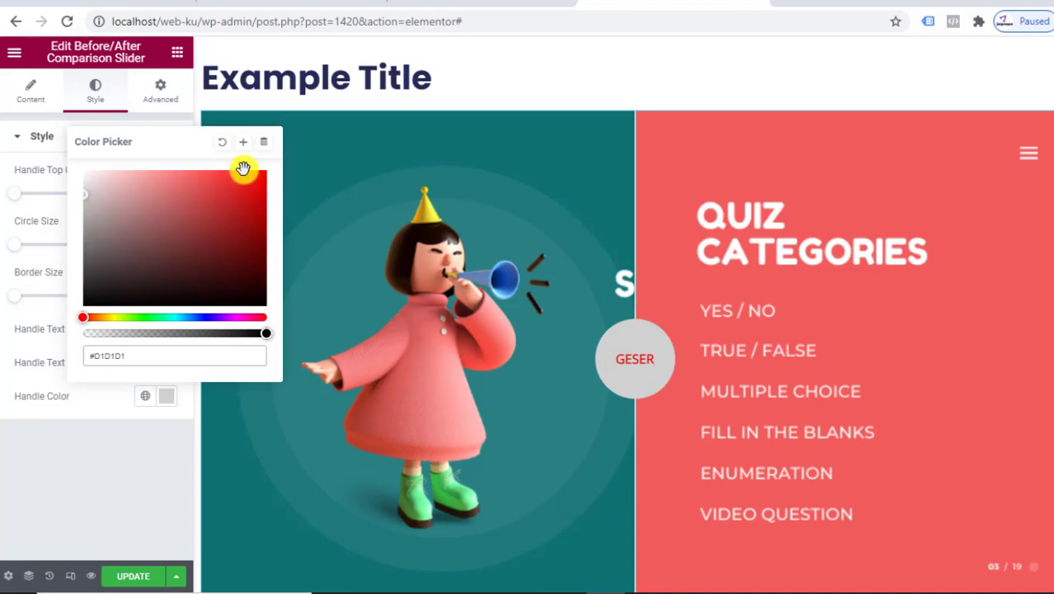
pyautogui.click(162, 398)
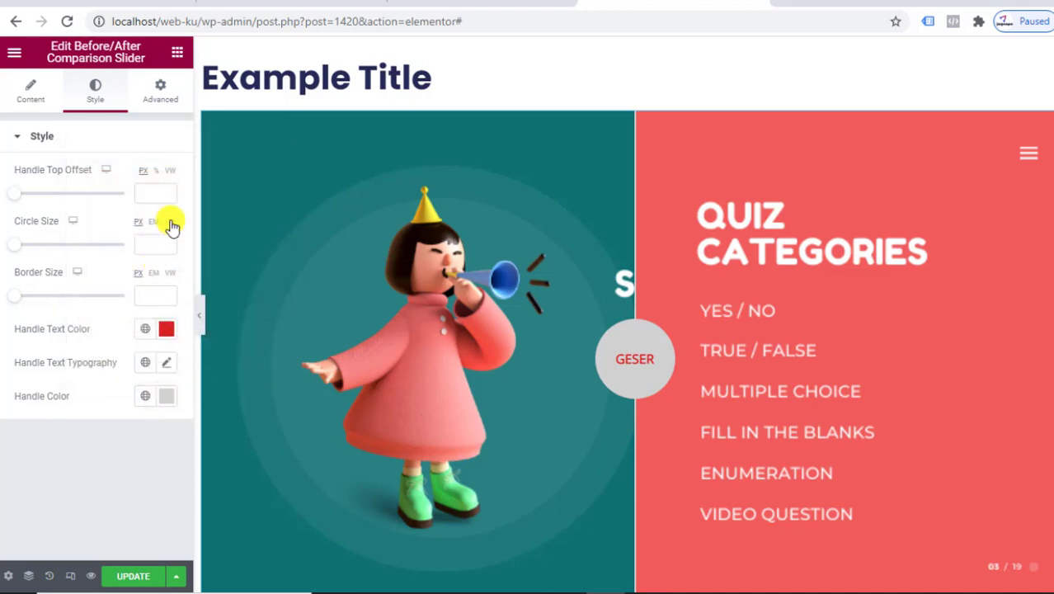
# Add the Qi Addons Blog List widget below the comparison slider and look over its post cards
pyautogui.click(179, 55)
pyautogui.scroll(-3, 128, 371)
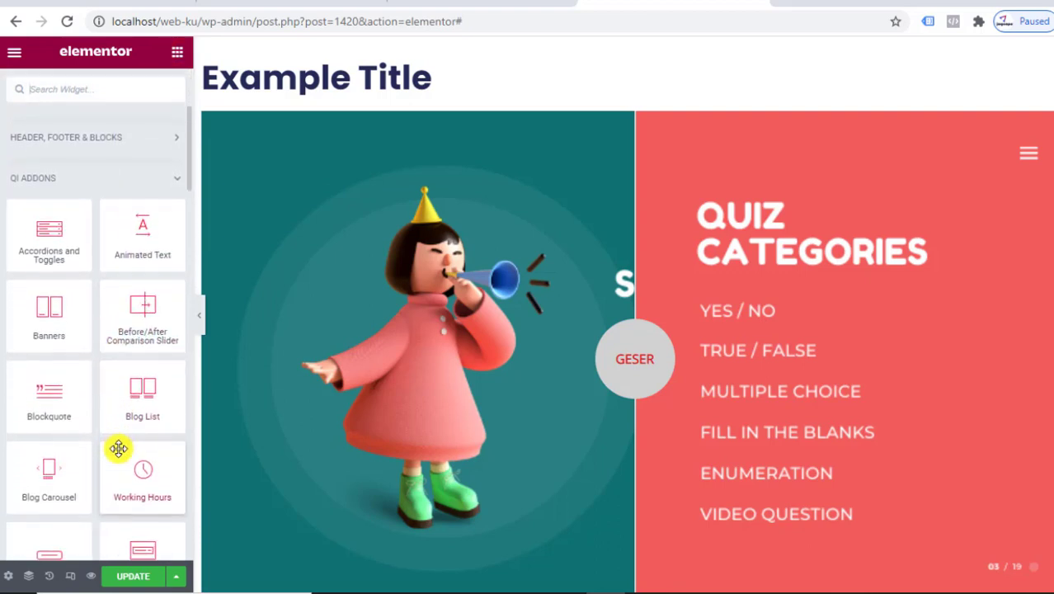
pyautogui.scroll(-1, 78, 431)
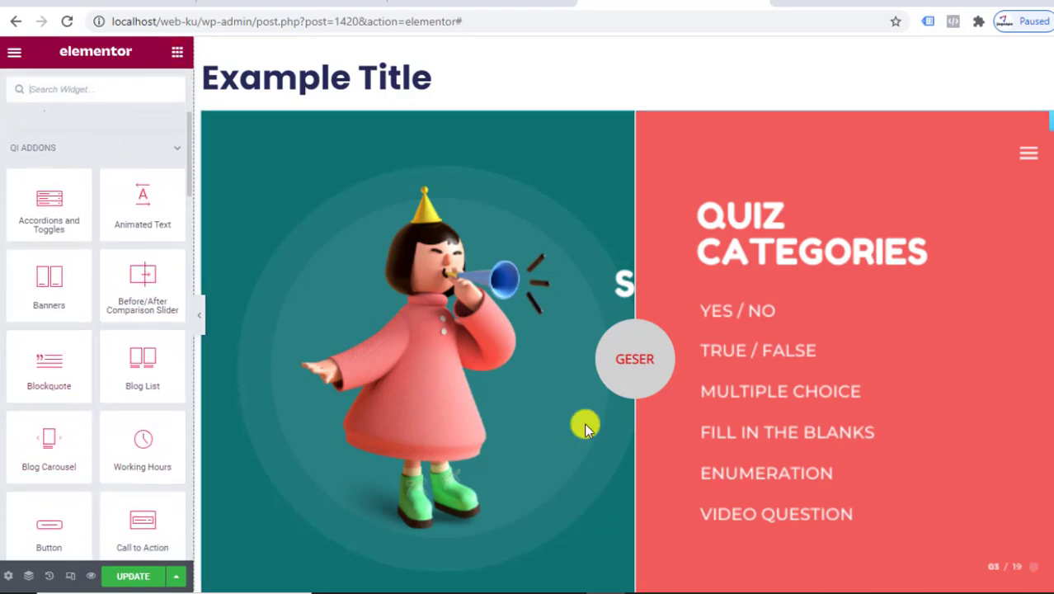
pyautogui.scroll(-3, 779, 401)
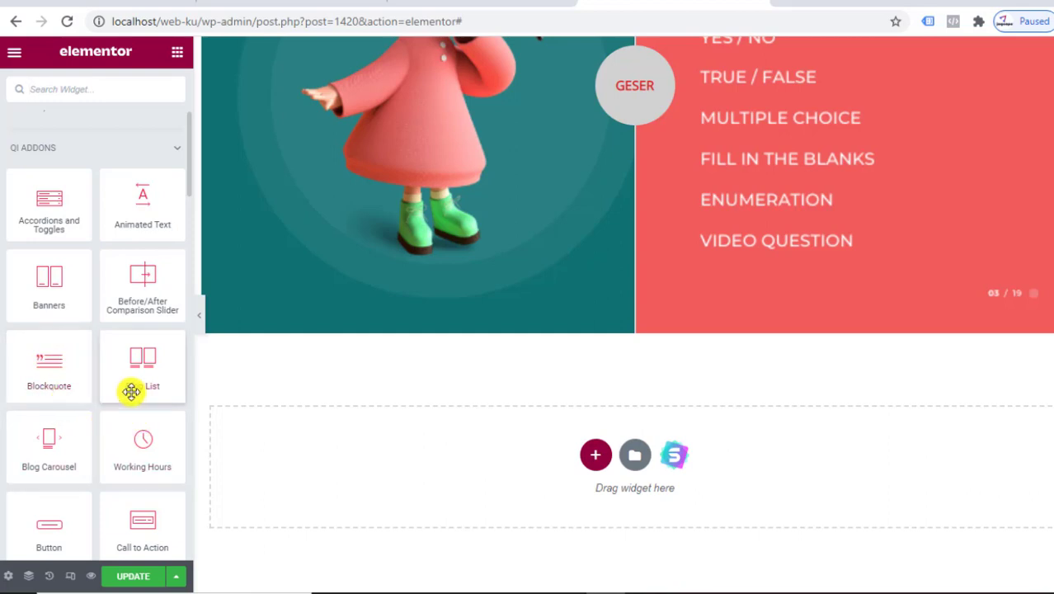
pyautogui.moveTo(142, 372); pyautogui.dragTo(365, 334)
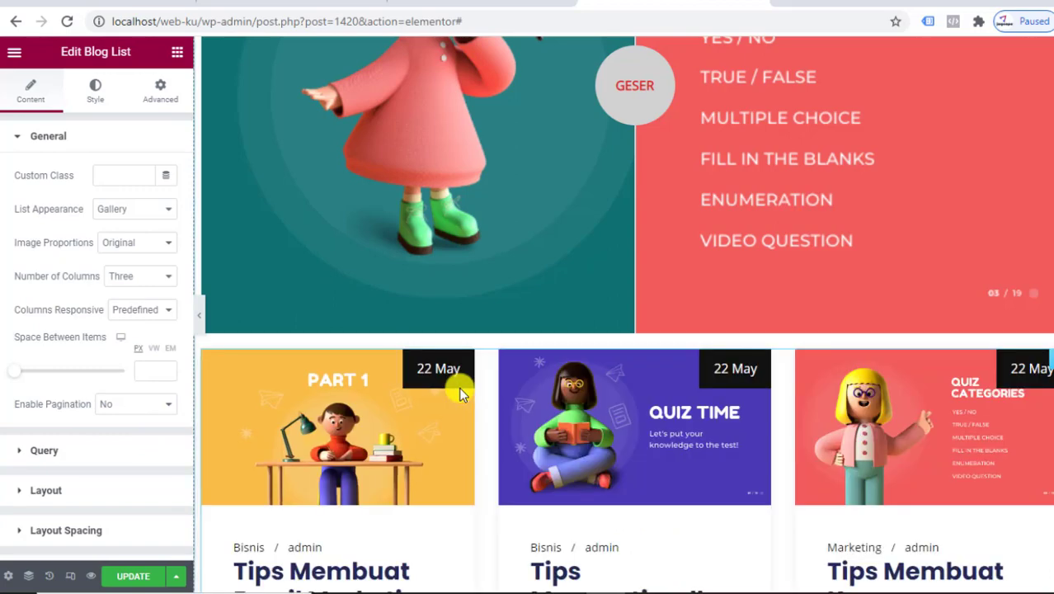
pyautogui.scroll(-5, 545, 388)
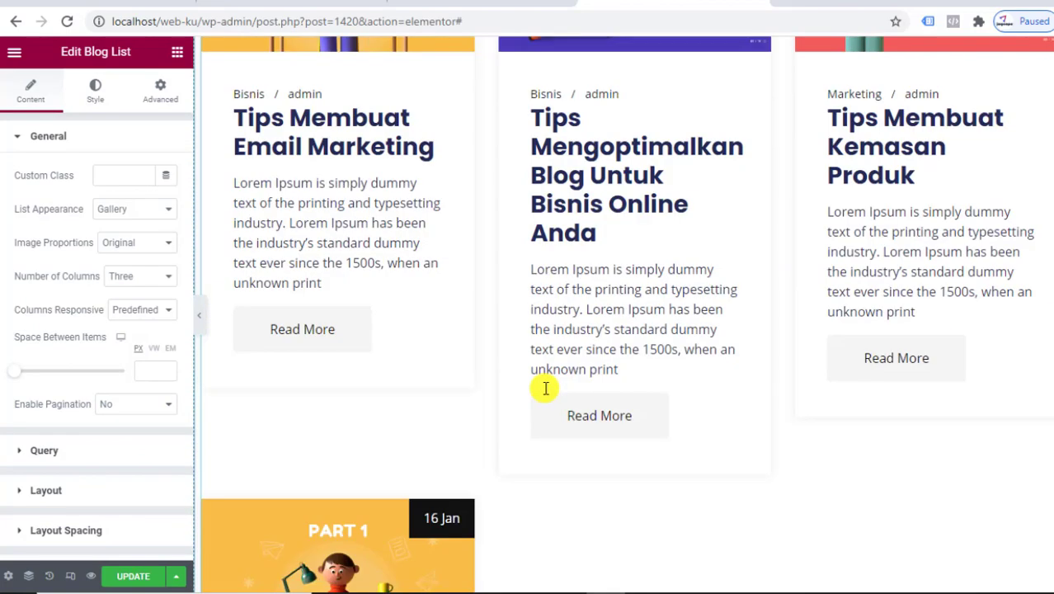
pyautogui.scroll(5, 545, 387)
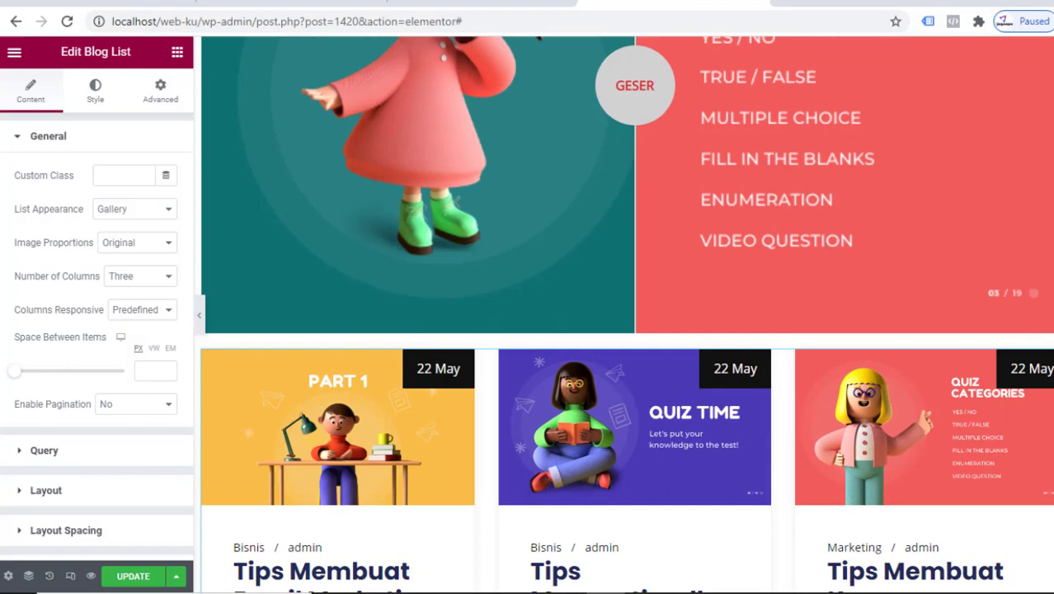
pyautogui.scroll(-3, 546, 388)
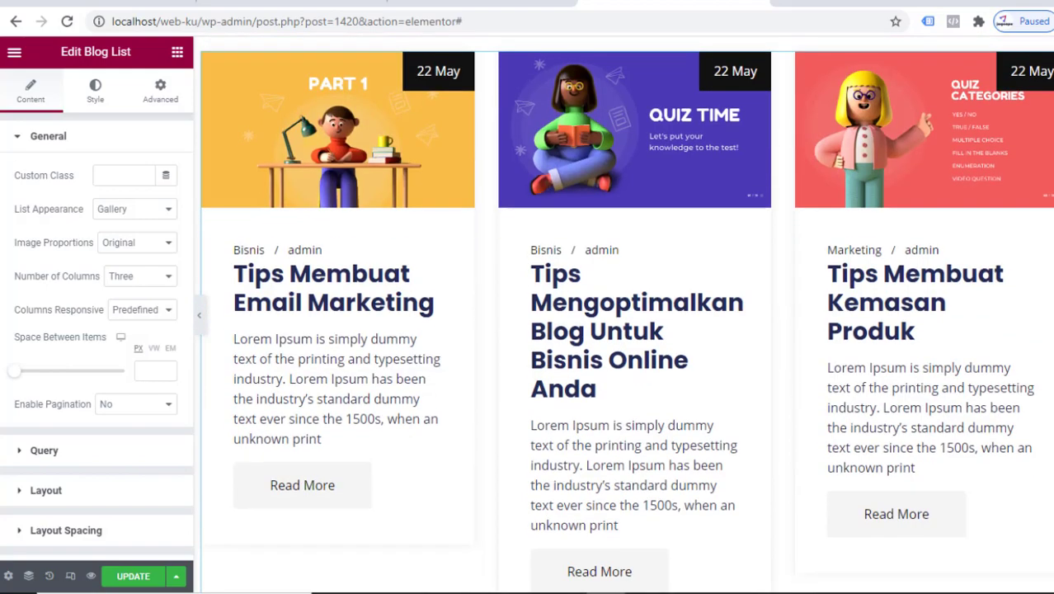
# Preview the three-column blog list at full page width without the editing panel, and bring the panel back
pyautogui.click(202, 317)
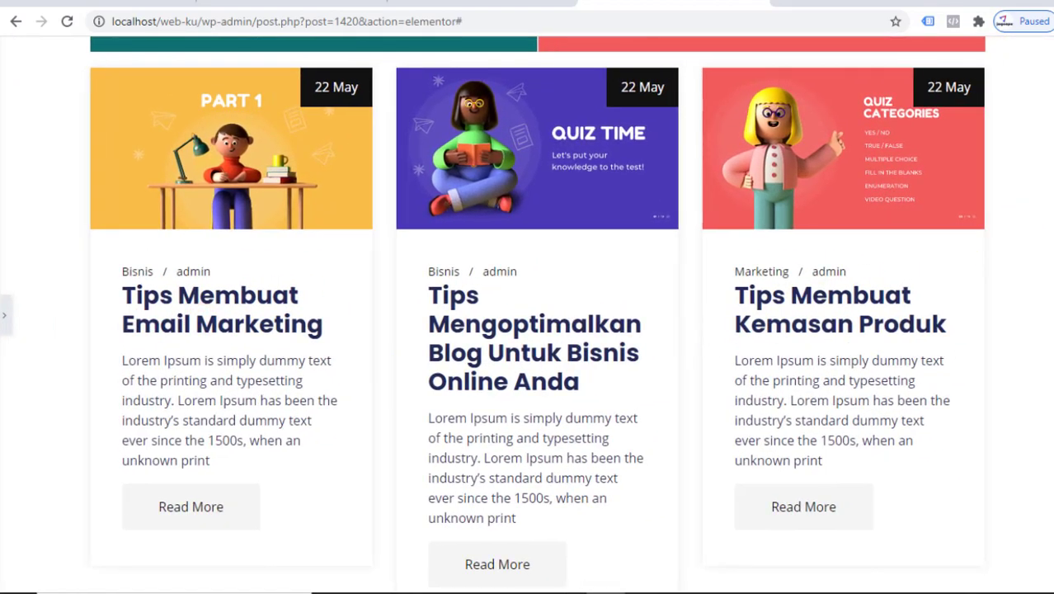
pyautogui.scroll(4, 545, 388)
pyautogui.scroll(-6, 545, 388)
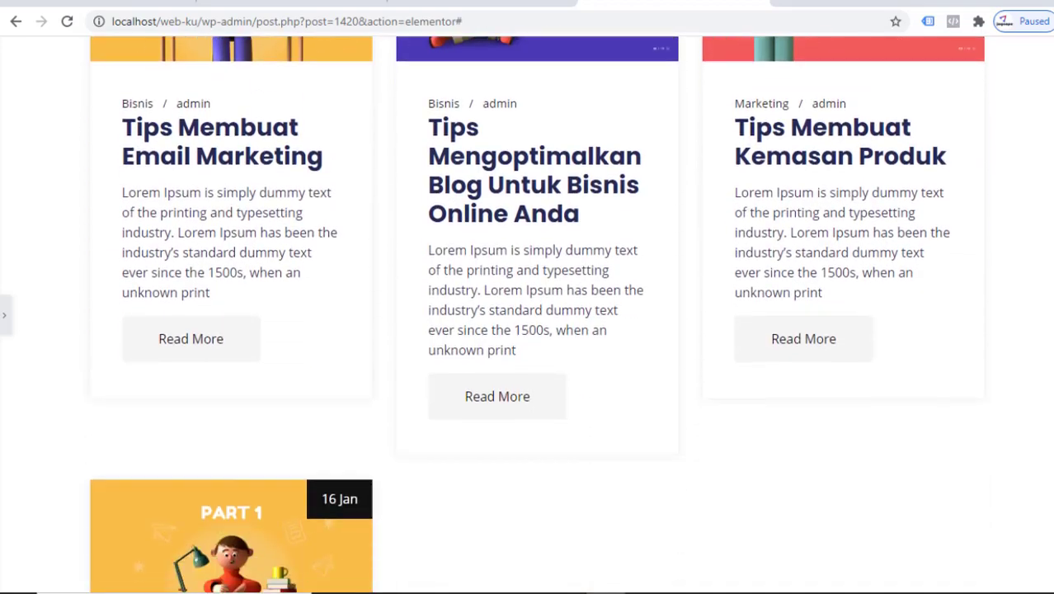
pyautogui.scroll(1, 527, 315)
pyautogui.click(4, 315)
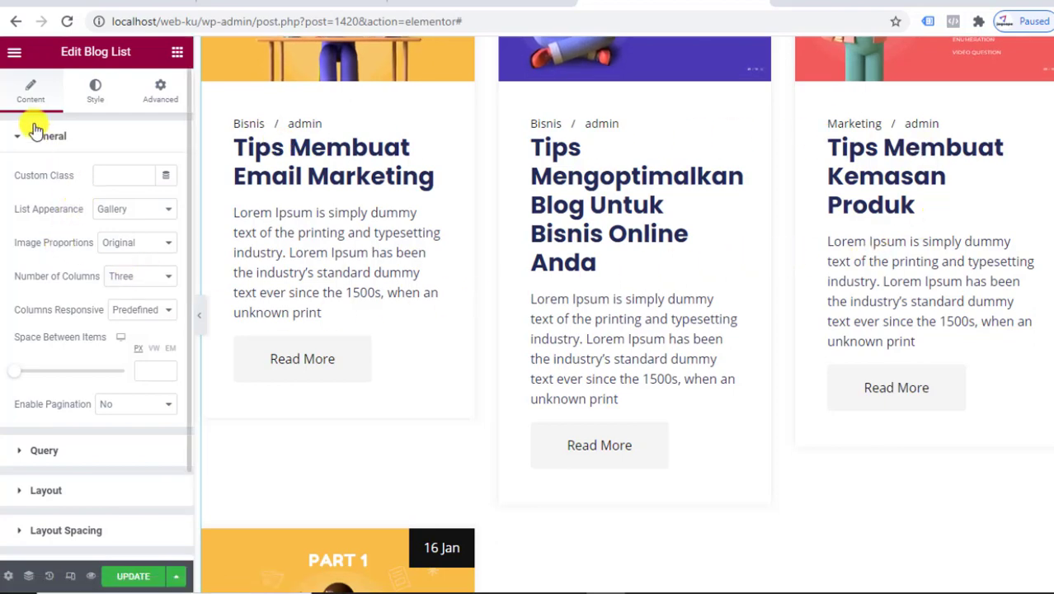
# Set the blog list's number of columns to Two
pyautogui.click(138, 279)
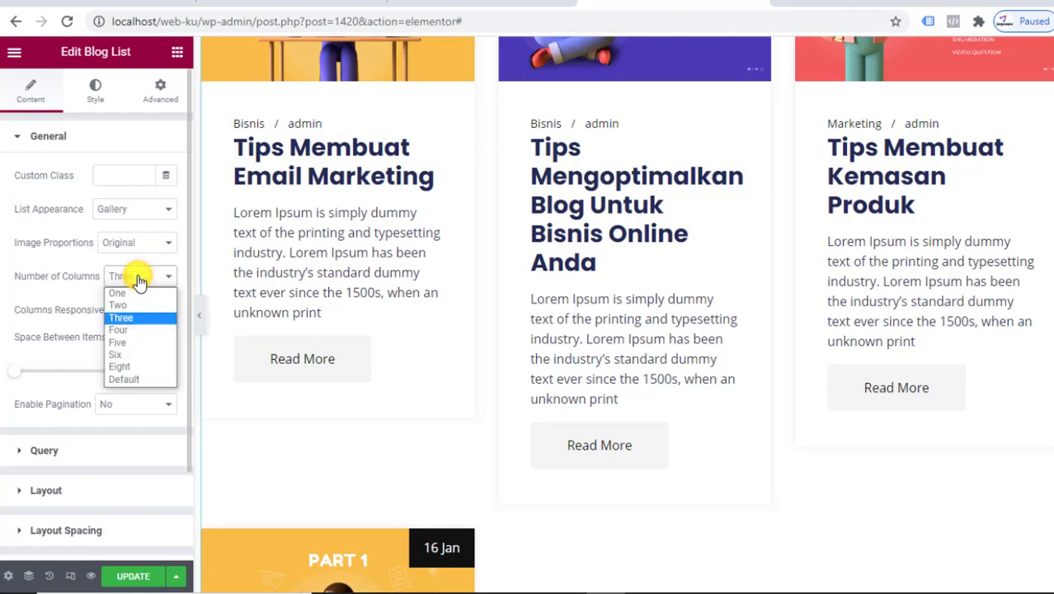
pyautogui.click(137, 306)
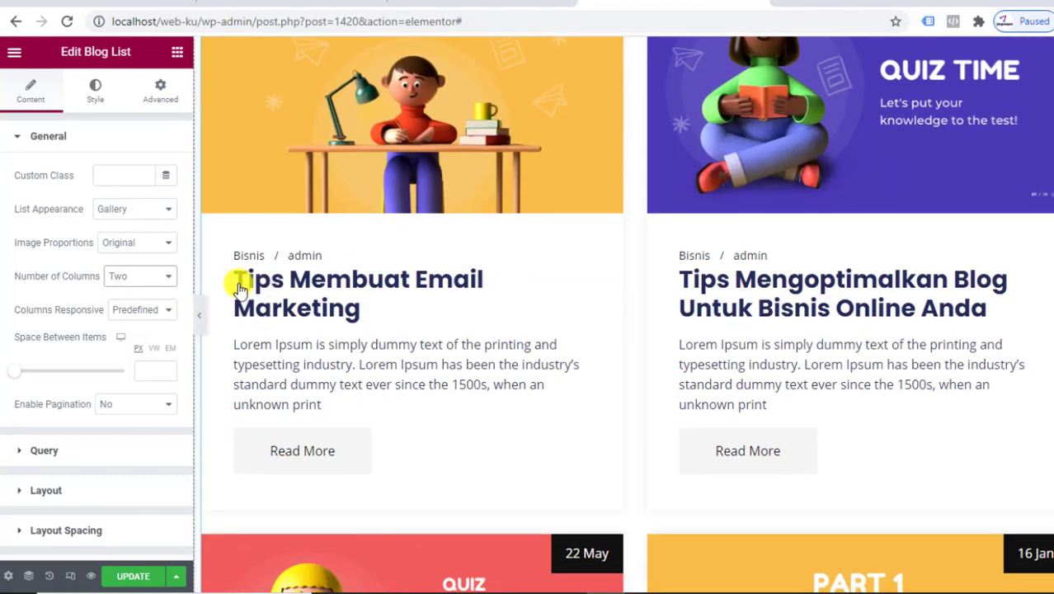
pyautogui.scroll(-3, 99, 407)
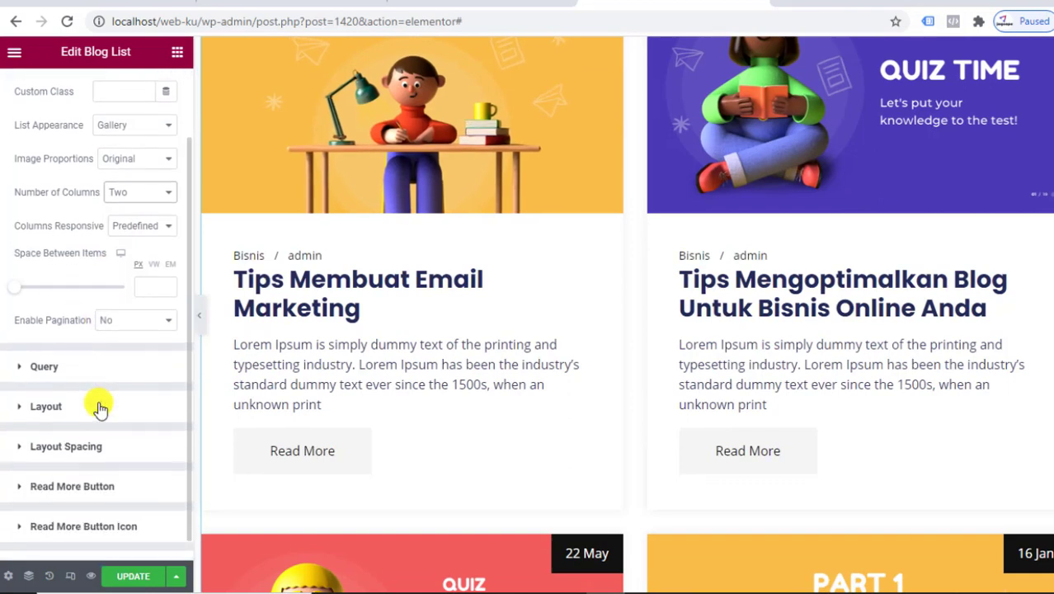
# Review the blog list's query settings and its available Order By options, leaving the order criterion at Date
pyautogui.click(92, 345)
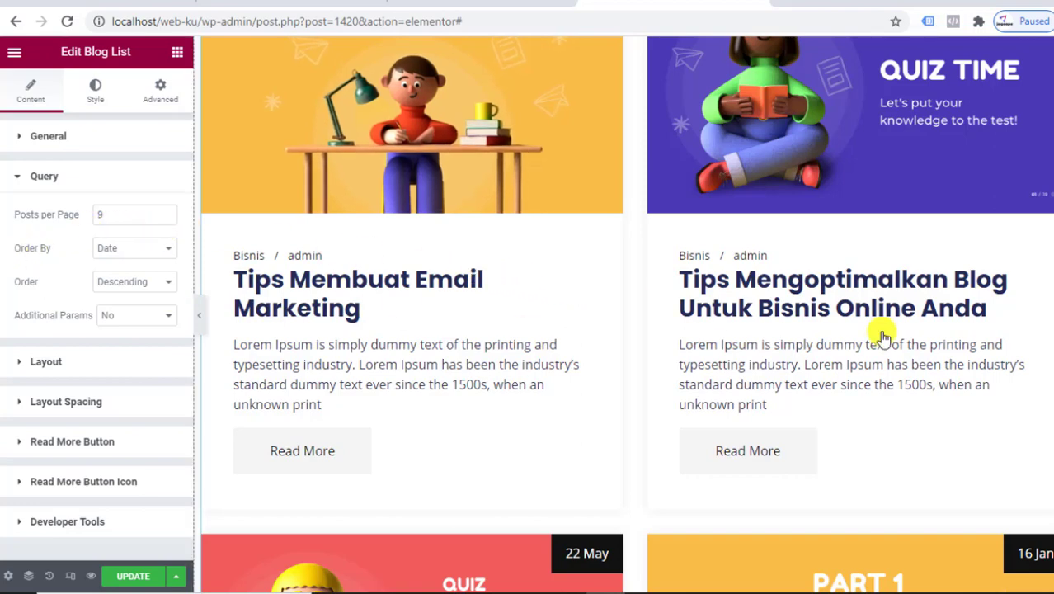
pyautogui.scroll(2, 882, 329)
pyautogui.scroll(-1, 627, 313)
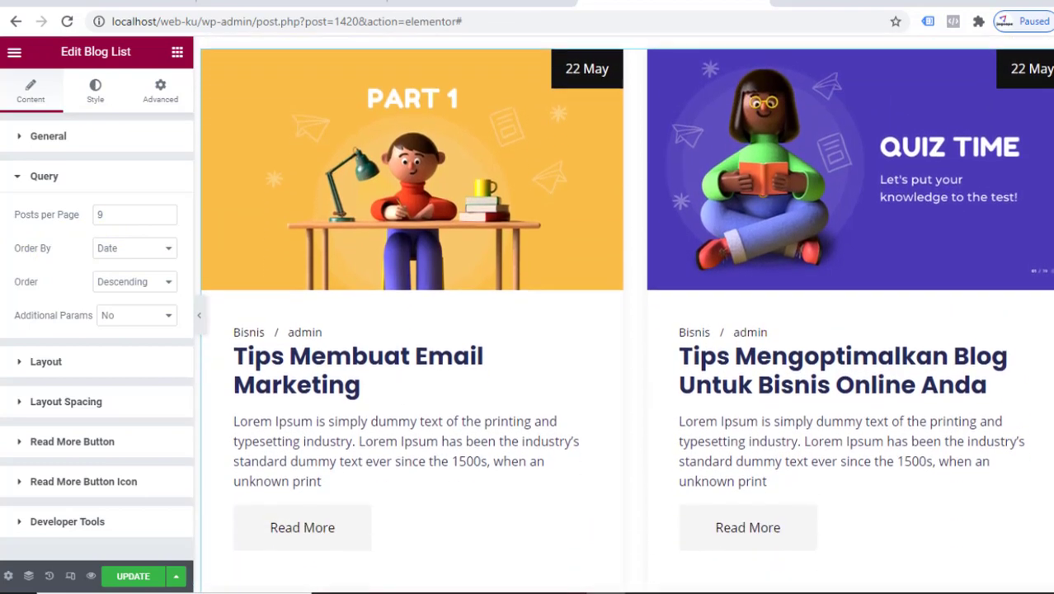
pyautogui.click(126, 256)
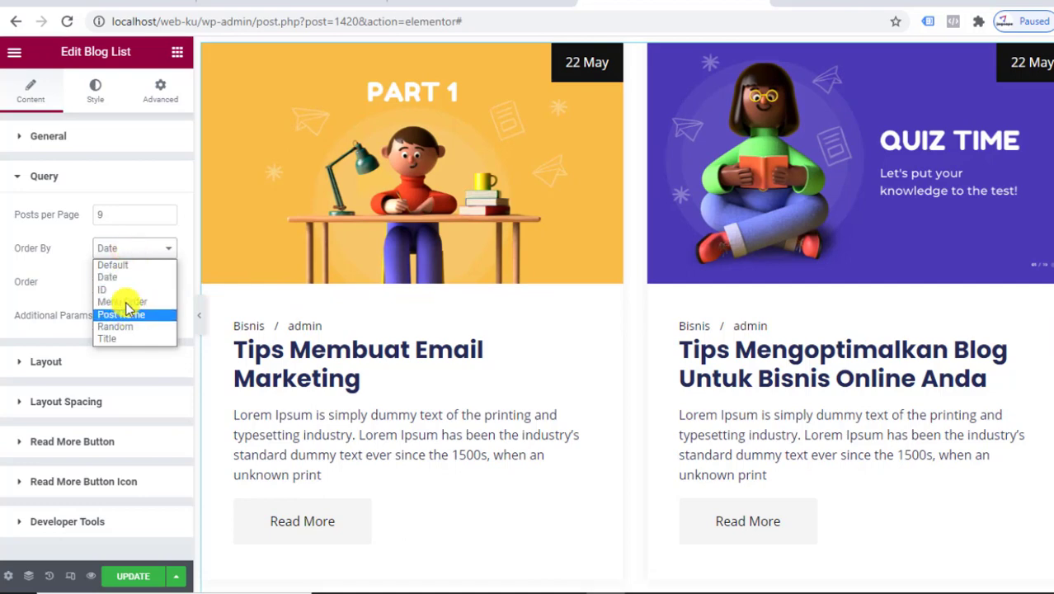
pyautogui.click(123, 247)
# Set the blog list's item layout to Info on Image
pyautogui.click(73, 364)
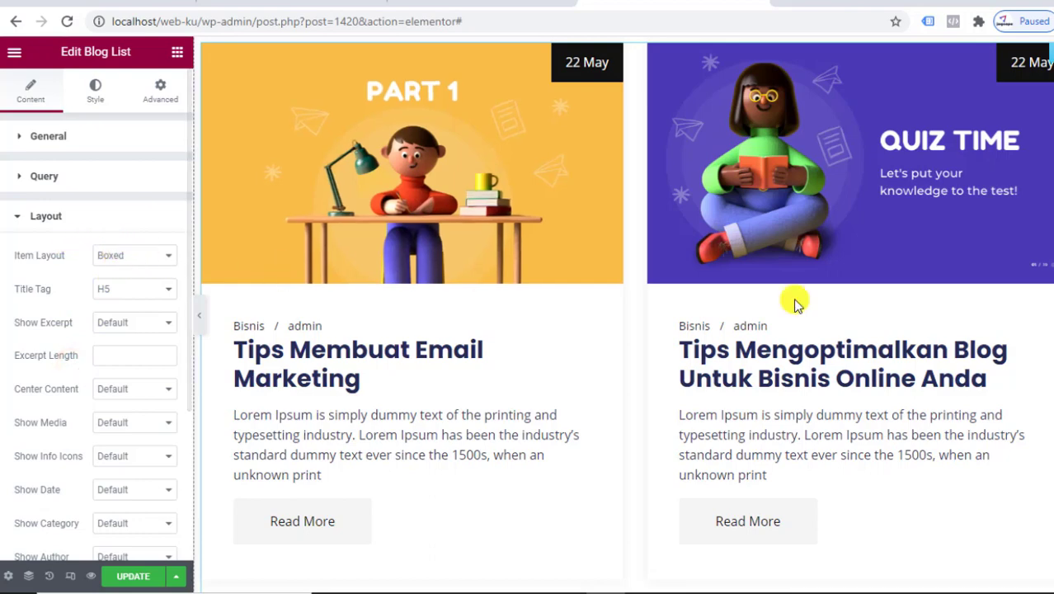
pyautogui.click(124, 256)
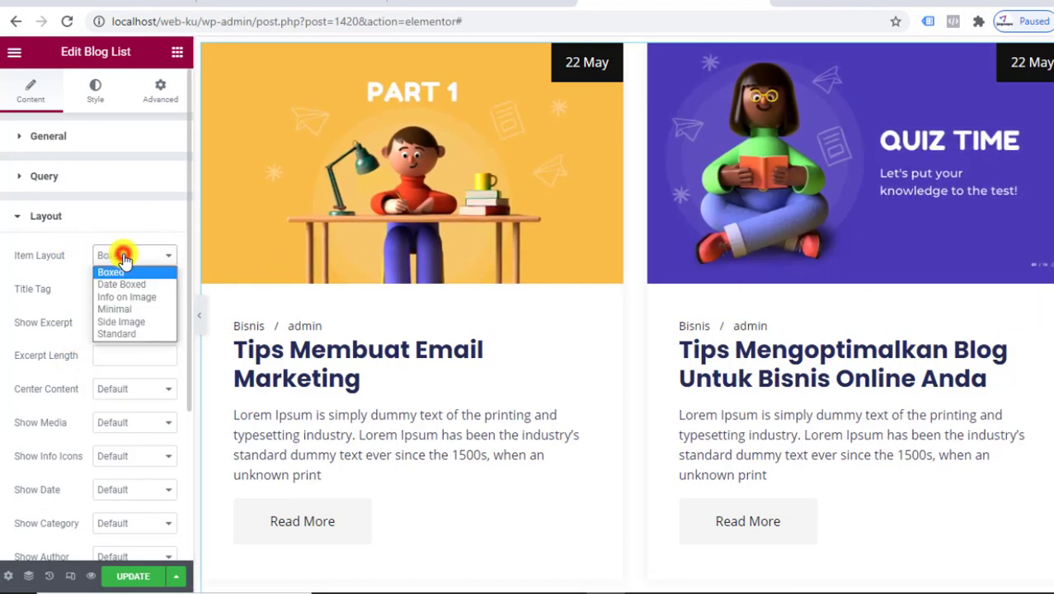
pyautogui.click(127, 298)
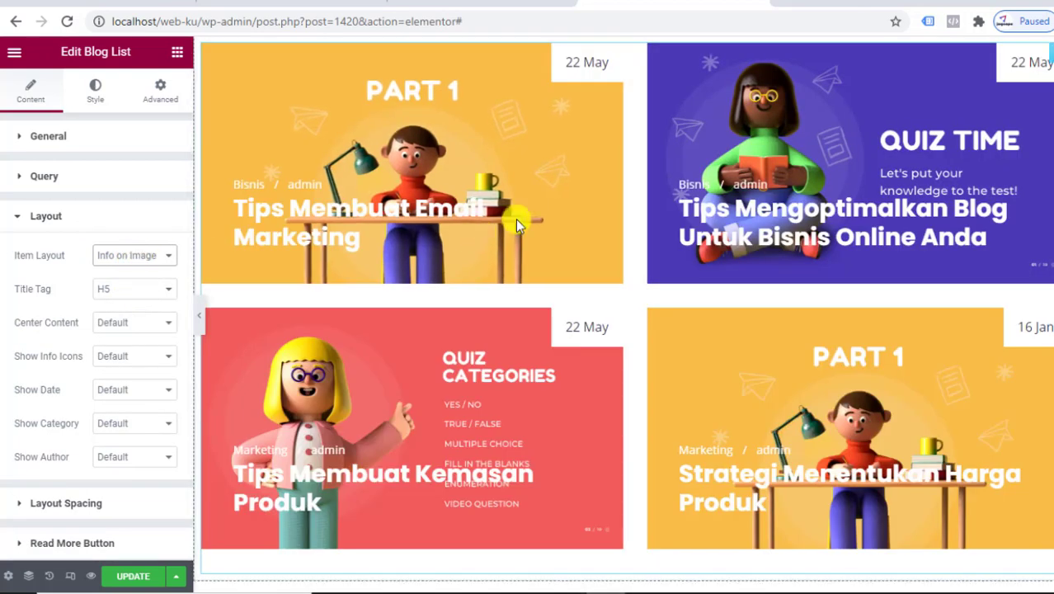
# Examine the Info on Image blog list and the comparison slider above it in the full-width preview, and restore the editing panel
pyautogui.click(198, 322)
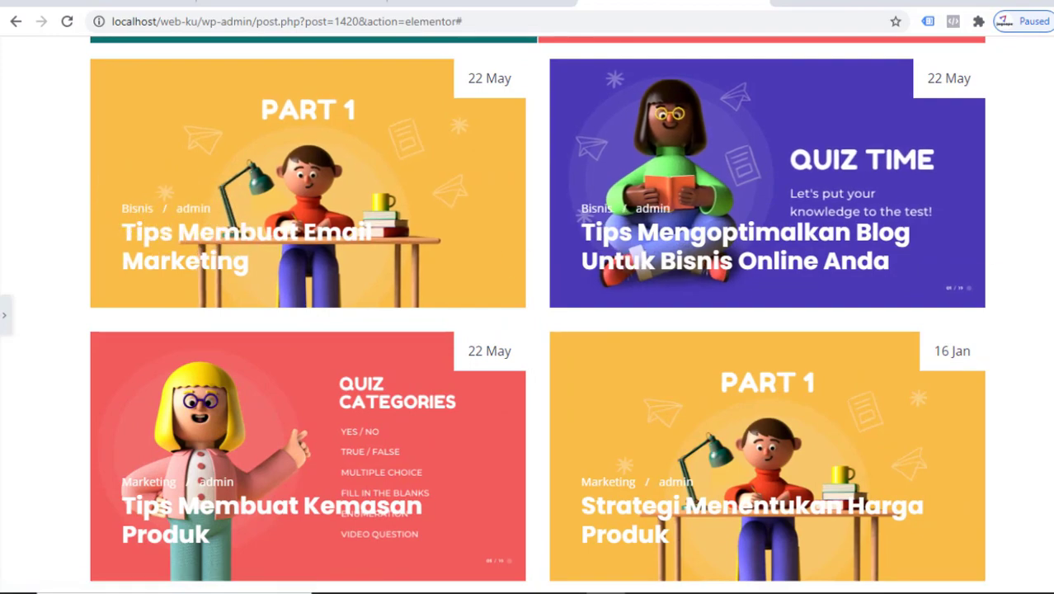
pyautogui.scroll(-1, 767, 214)
pyautogui.scroll(10, 1048, 318)
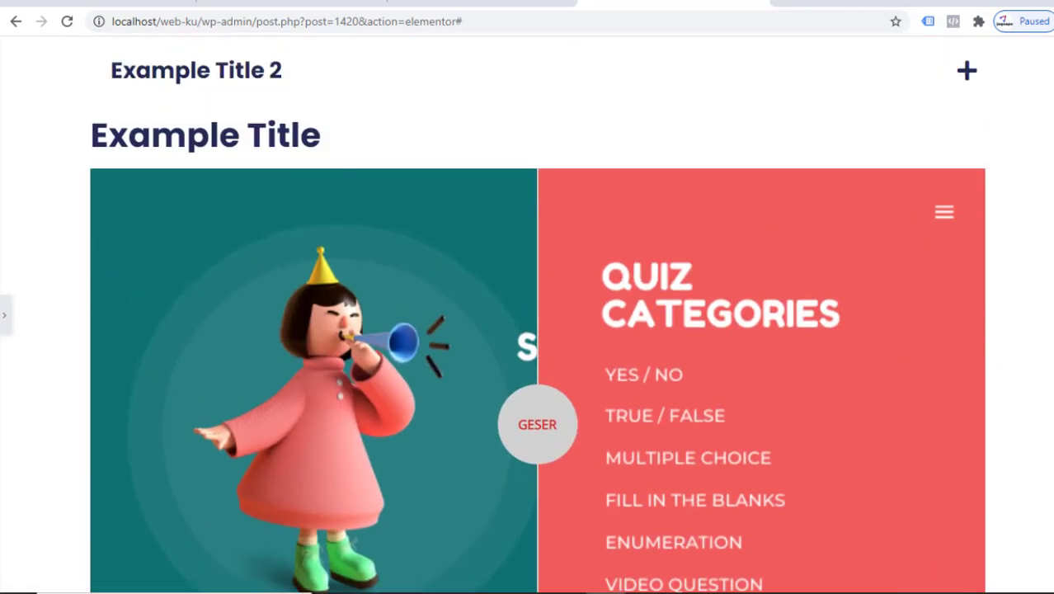
pyautogui.scroll(-6, 1047, 318)
pyautogui.scroll(-4, 1050, 330)
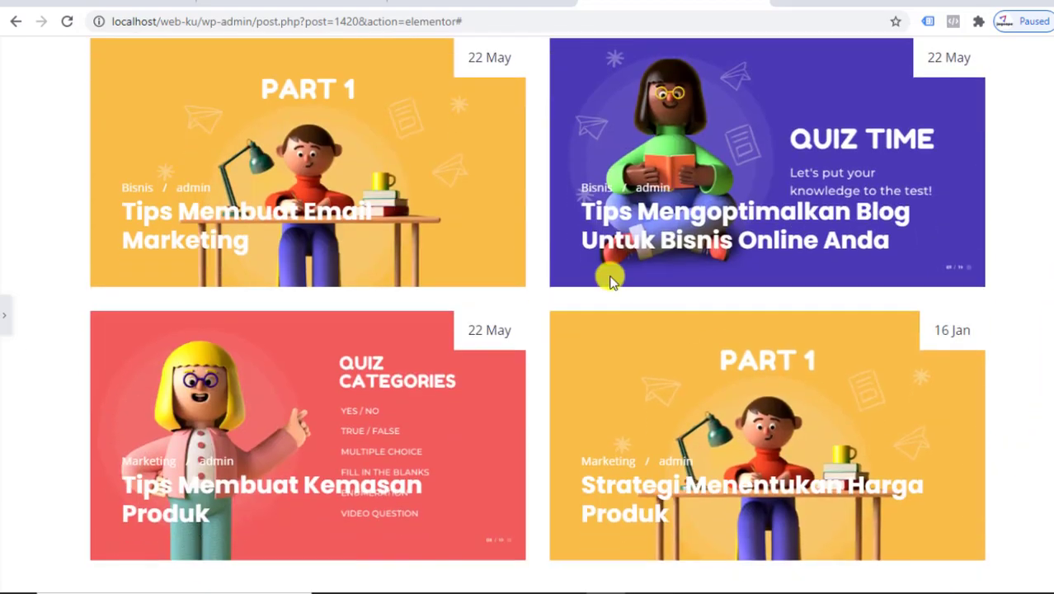
pyautogui.click(5, 315)
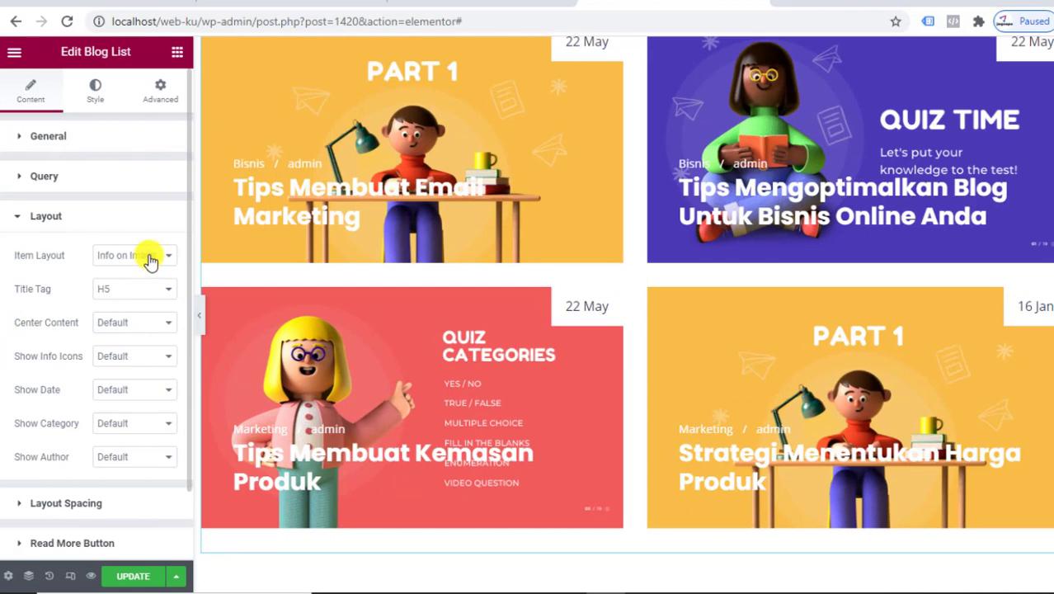
# Review the blog list's item layout choices, layout spacing options and query settings without changing any of them
pyautogui.click(150, 257)
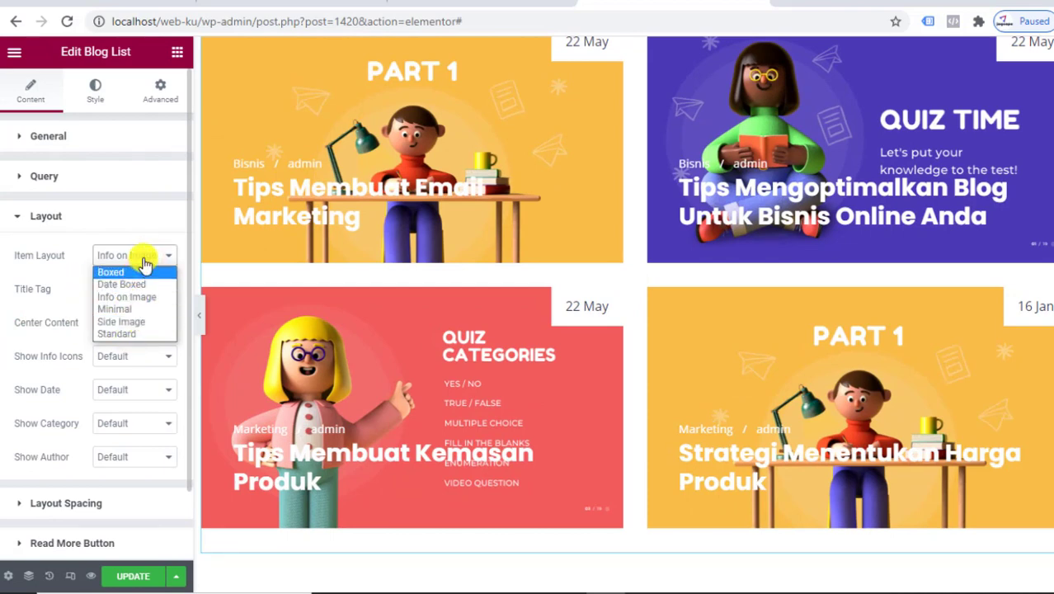
pyautogui.click(142, 256)
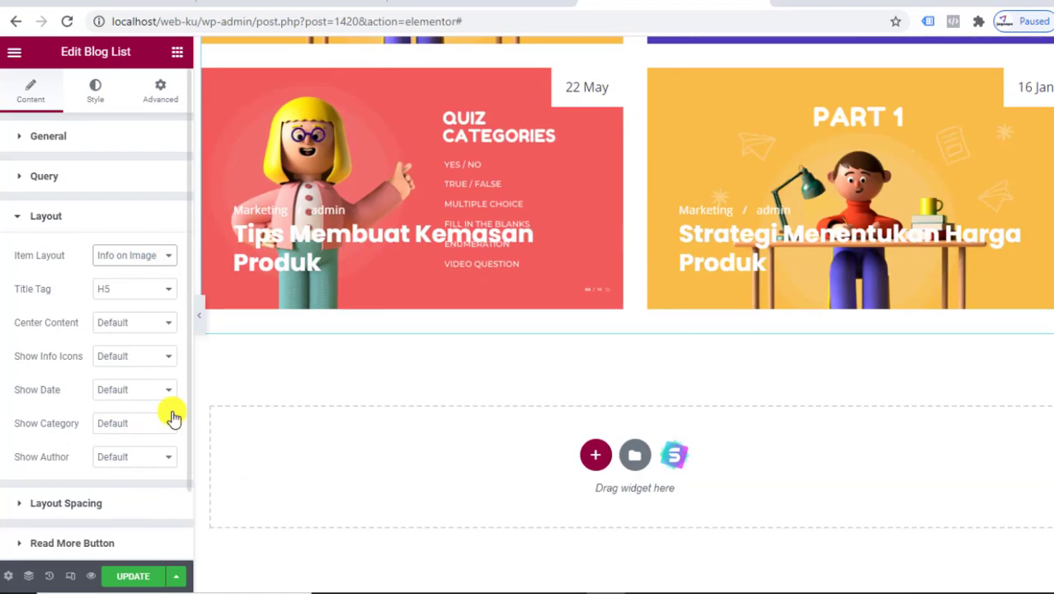
pyautogui.scroll(5, 592, 247)
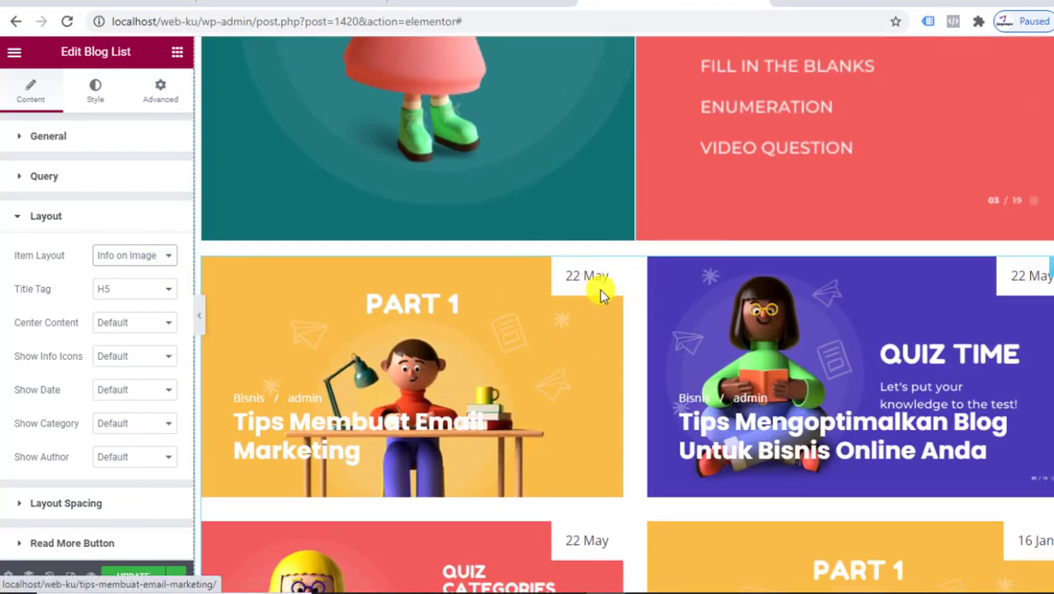
pyautogui.scroll(-2, 99, 375)
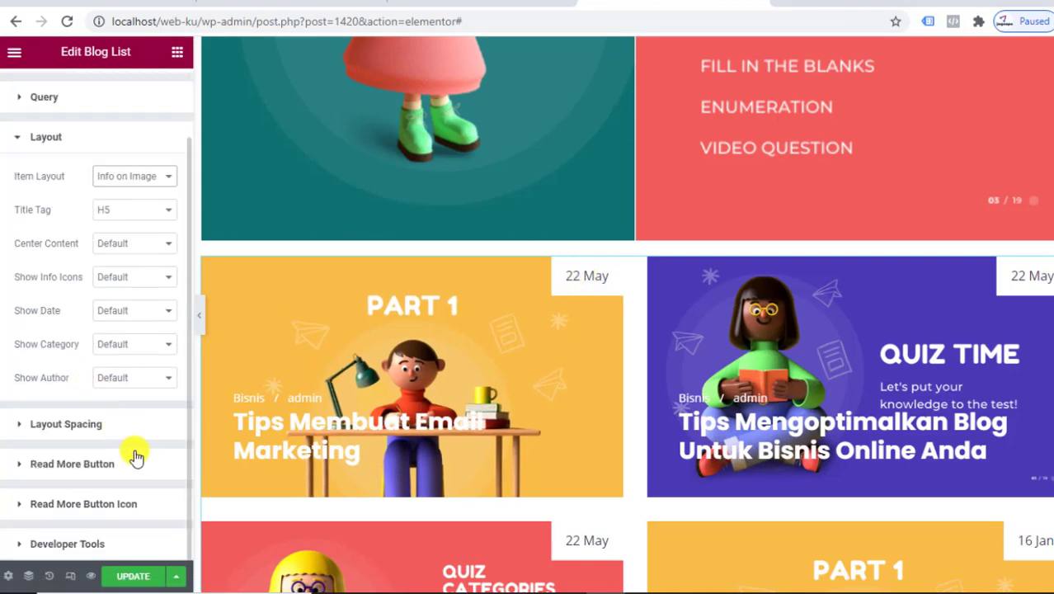
pyautogui.click(102, 425)
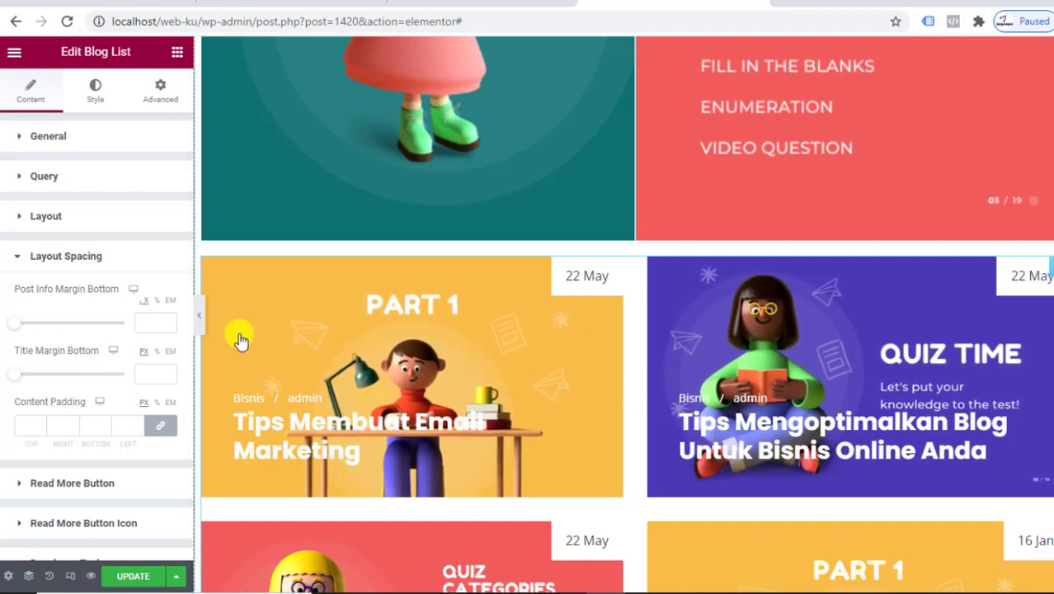
pyautogui.scroll(-1, 116, 434)
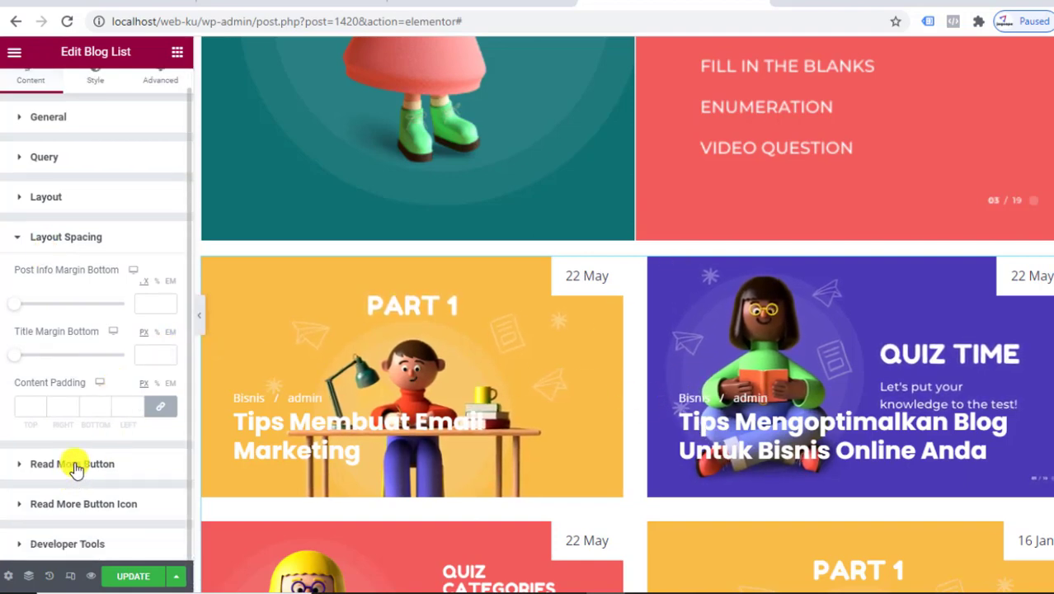
pyautogui.click(89, 162)
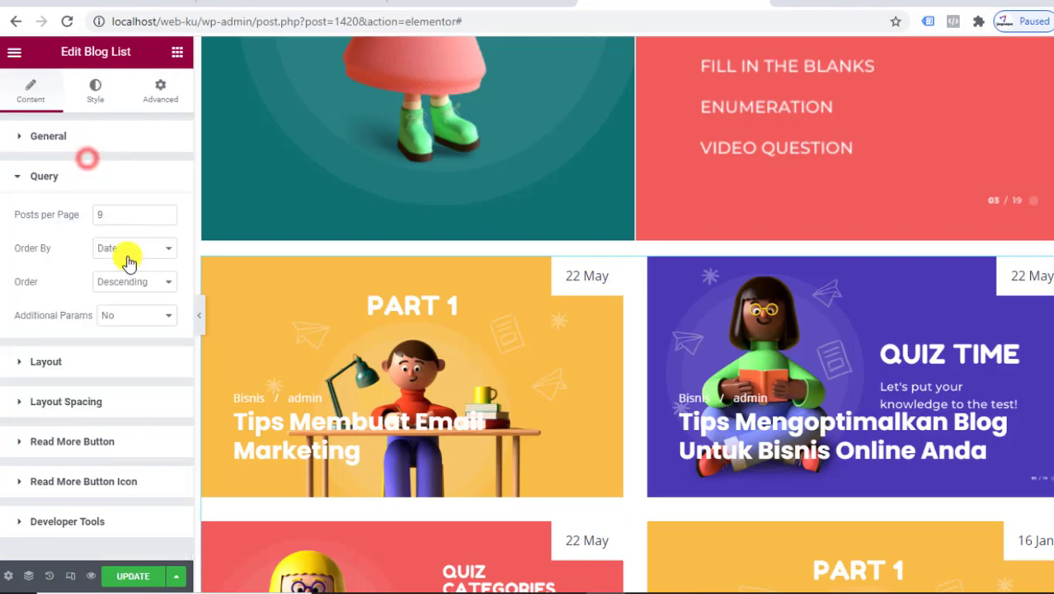
# Set the blog list's item layout back to Boxed
pyautogui.click(114, 371)
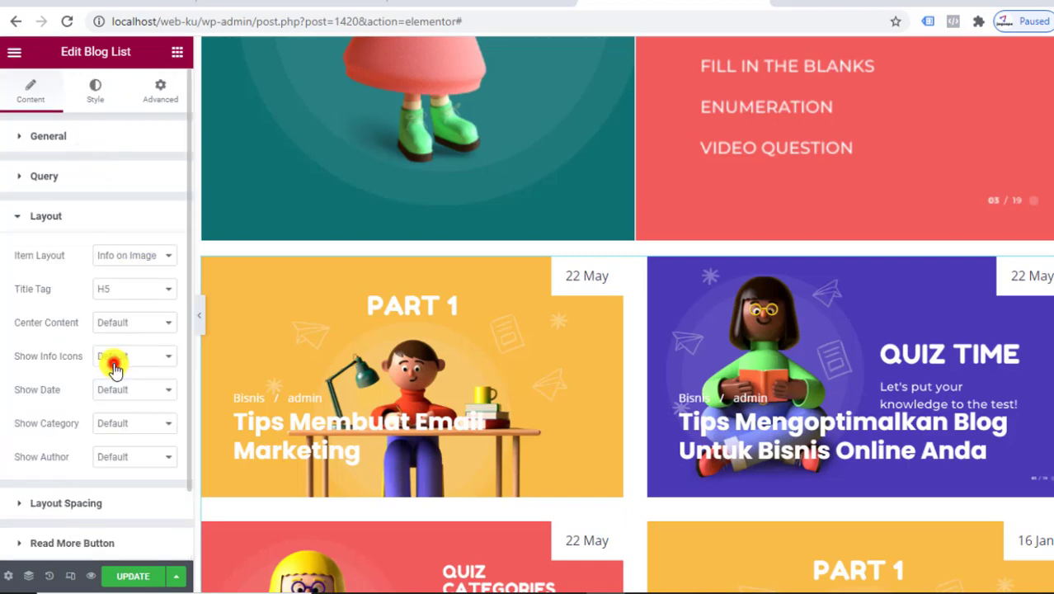
pyautogui.click(140, 264)
pyautogui.click(143, 272)
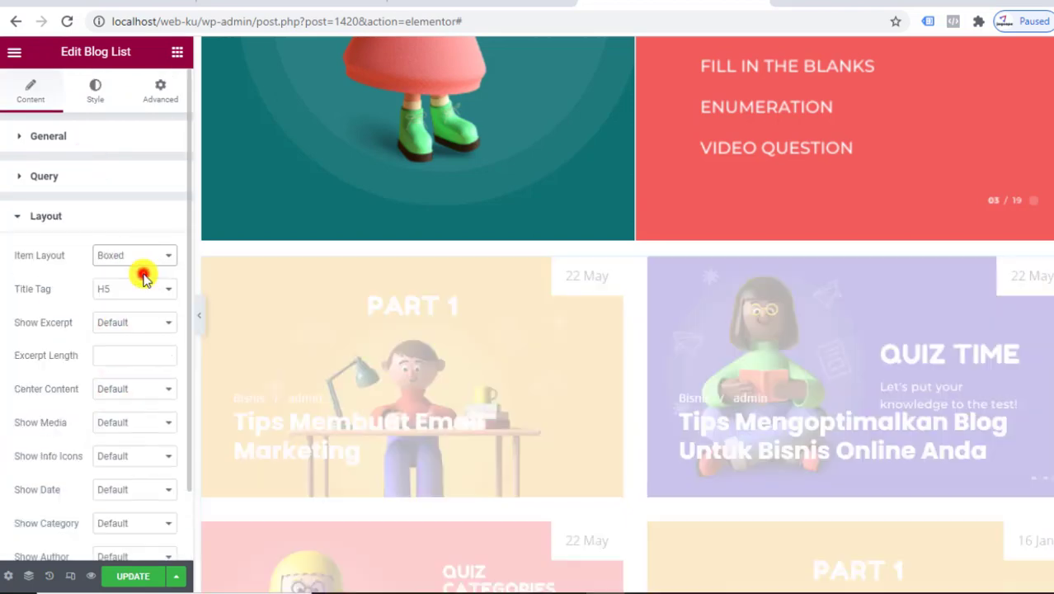
# Try the Outlined layout for the blog list's Read More button, switch it to Textual, and check the links on the post cards
pyautogui.scroll(-3, 122, 333)
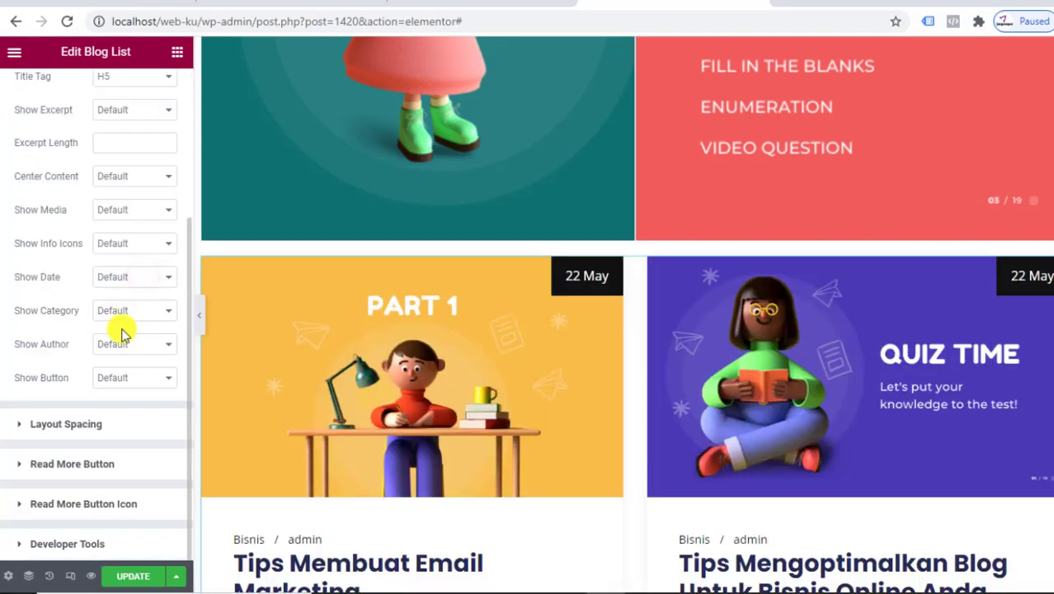
pyautogui.click(102, 464)
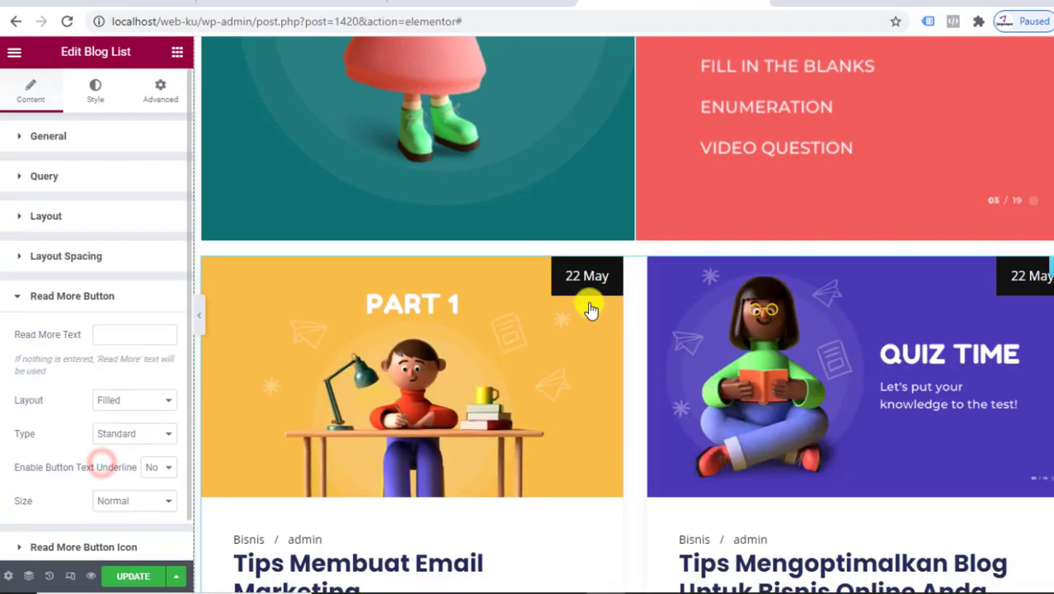
pyautogui.scroll(-8, 588, 306)
pyautogui.scroll(3, 579, 314)
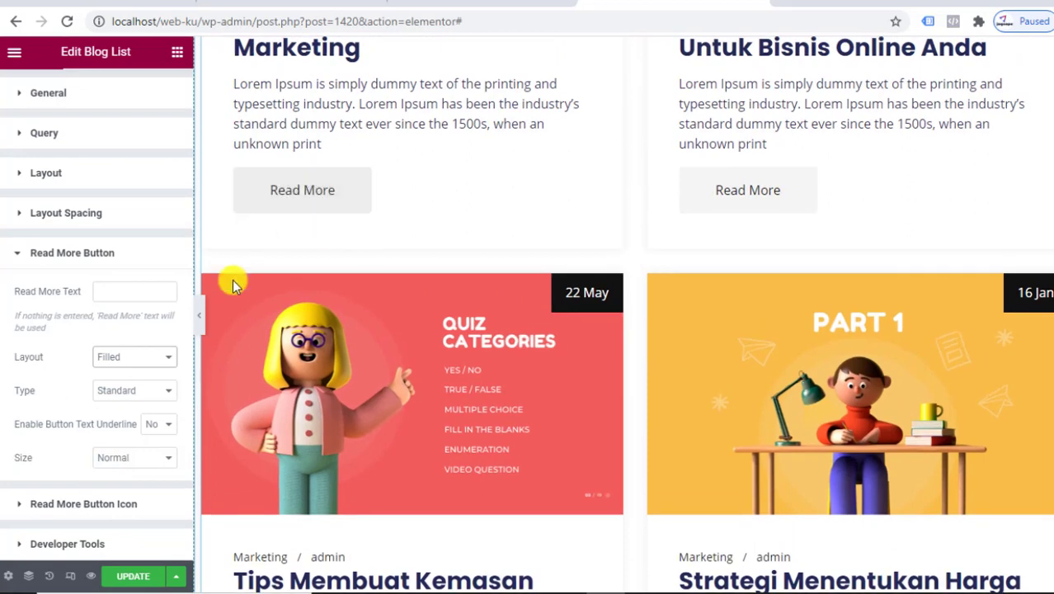
pyautogui.scroll(-1, 304, 188)
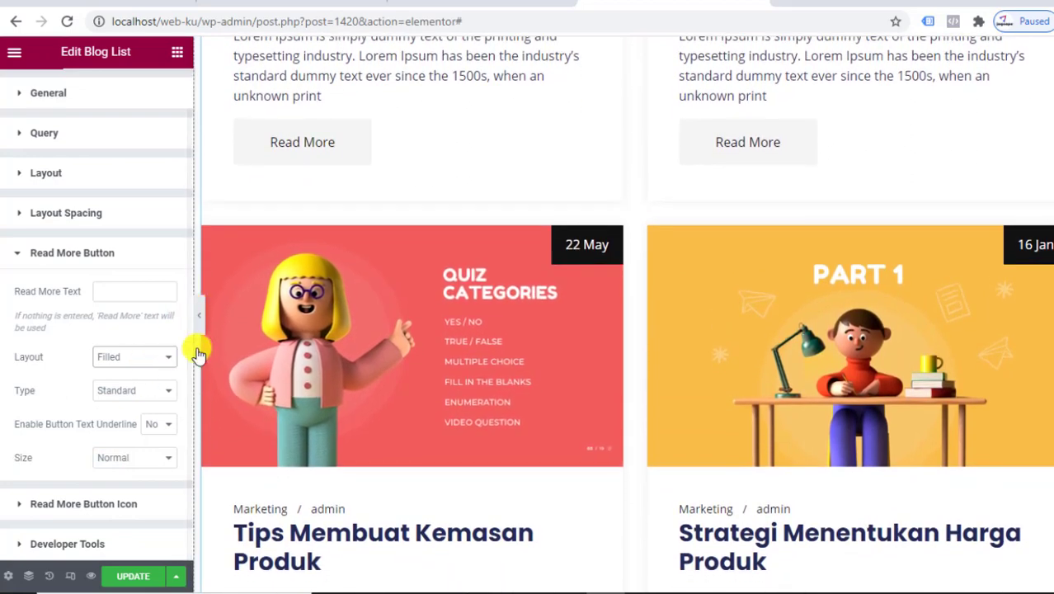
pyautogui.click(149, 356)
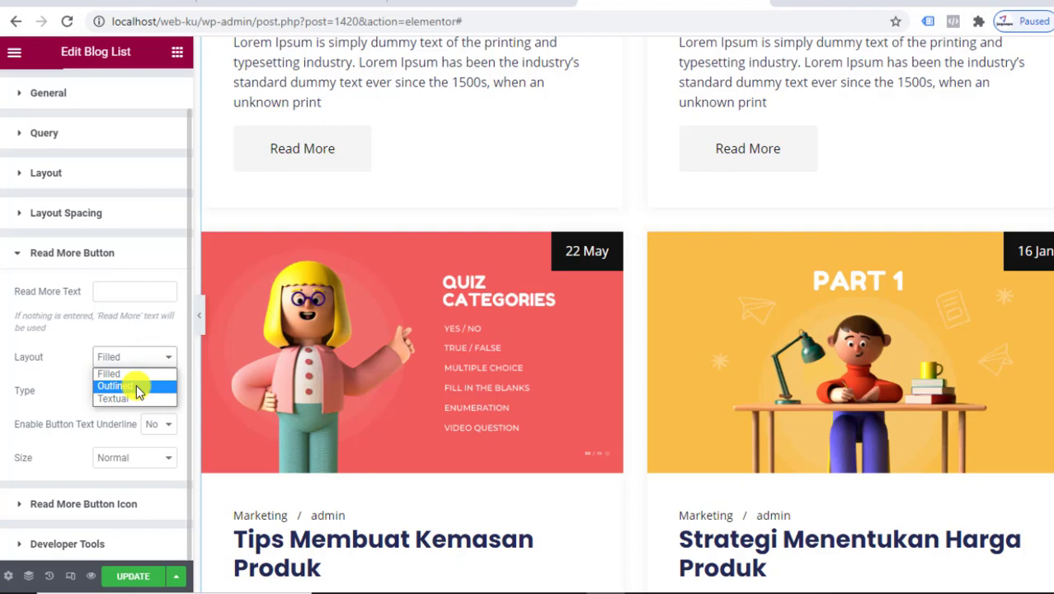
pyautogui.click(136, 385)
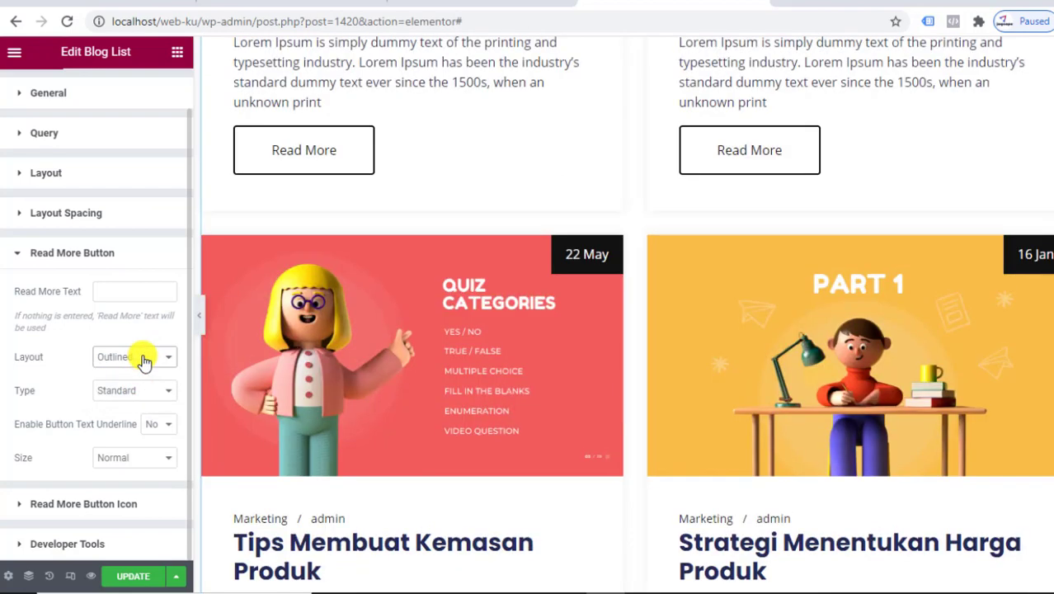
pyautogui.click(144, 359)
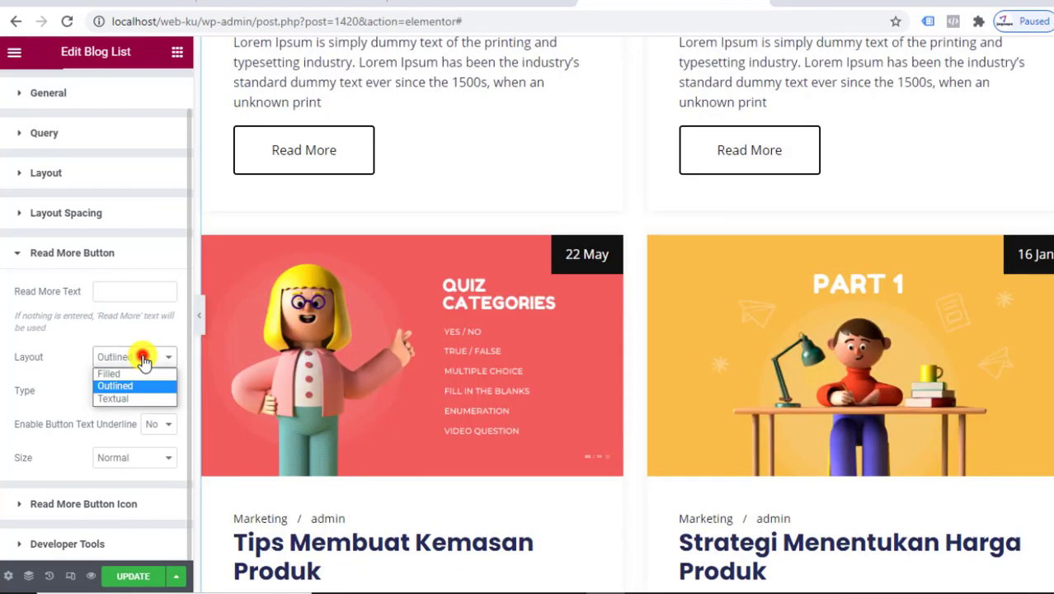
pyautogui.click(141, 398)
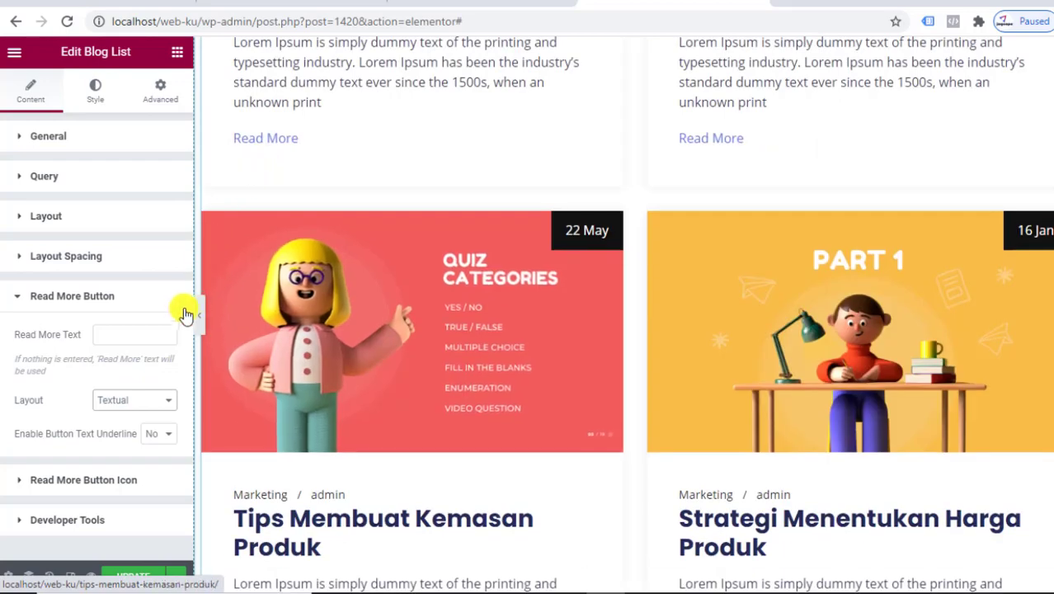
pyautogui.scroll(7, 914, 275)
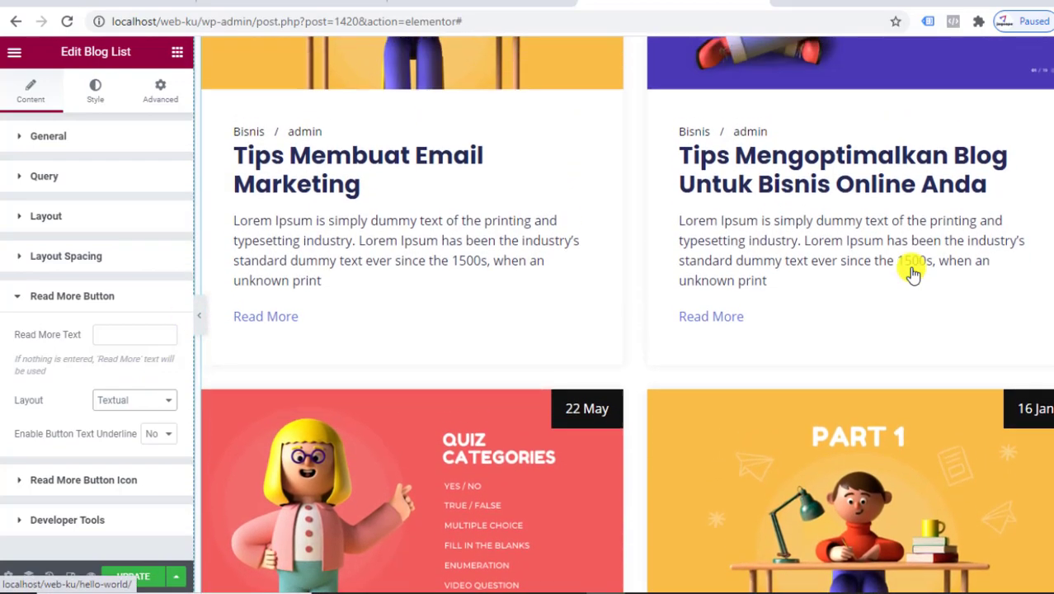
pyautogui.scroll(-3, 912, 264)
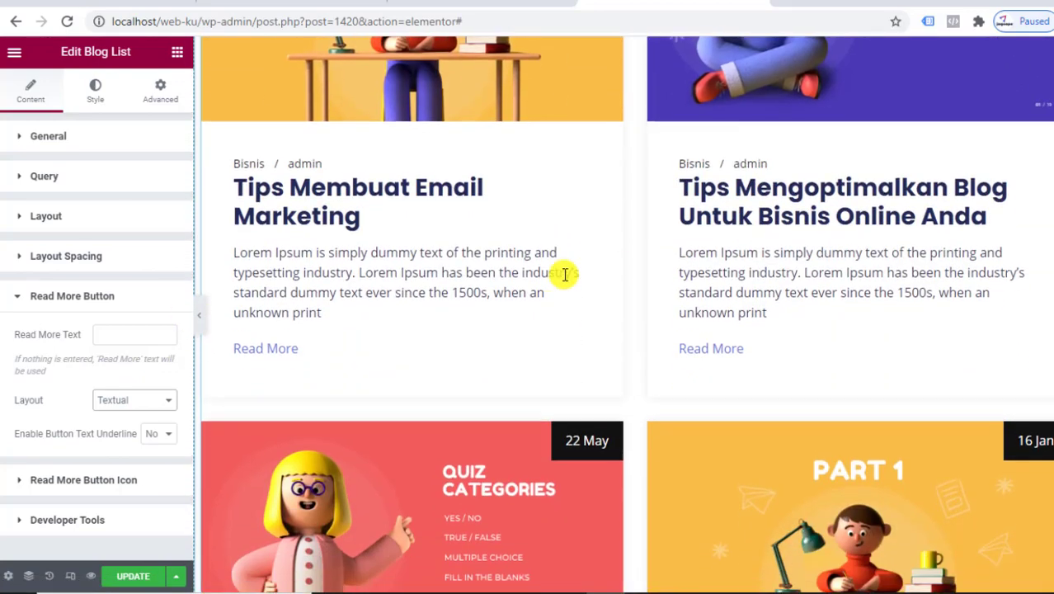
# Open the Read More button icon settings, view the icon library, and close it without inserting an icon
pyautogui.click(102, 297)
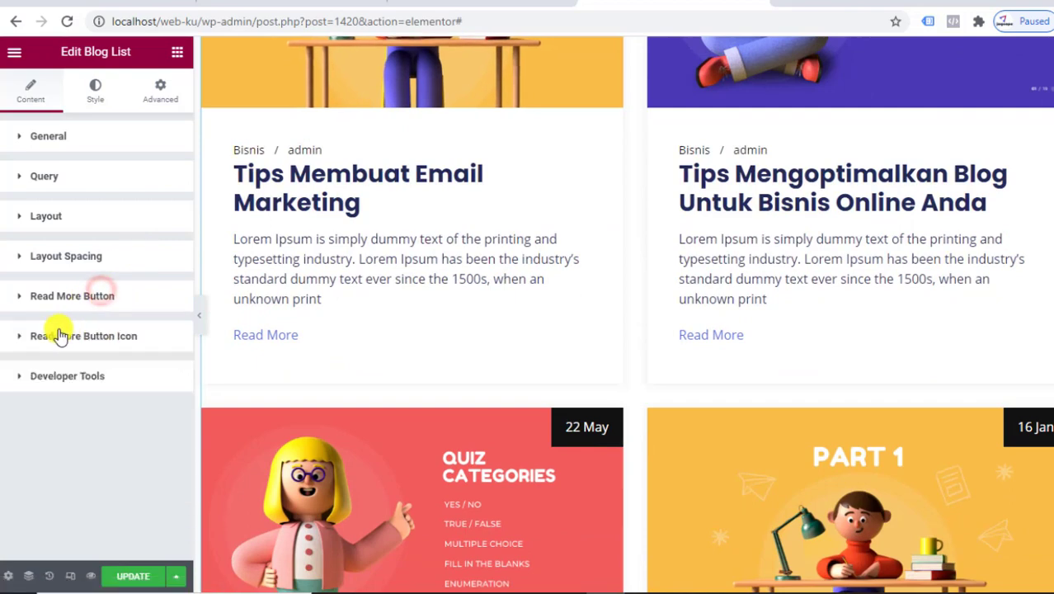
pyautogui.click(122, 345)
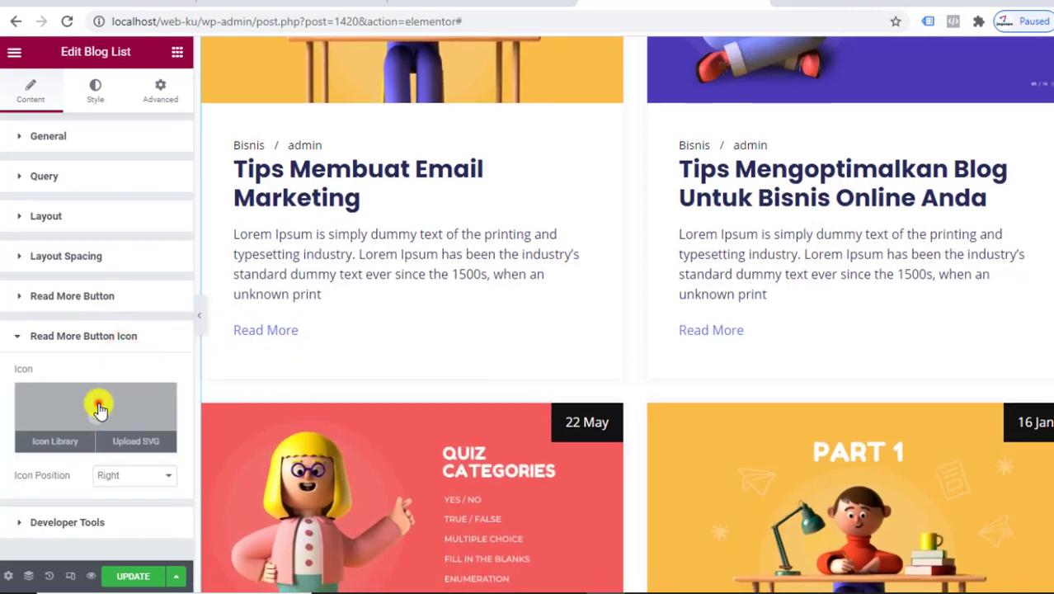
pyautogui.click(98, 403)
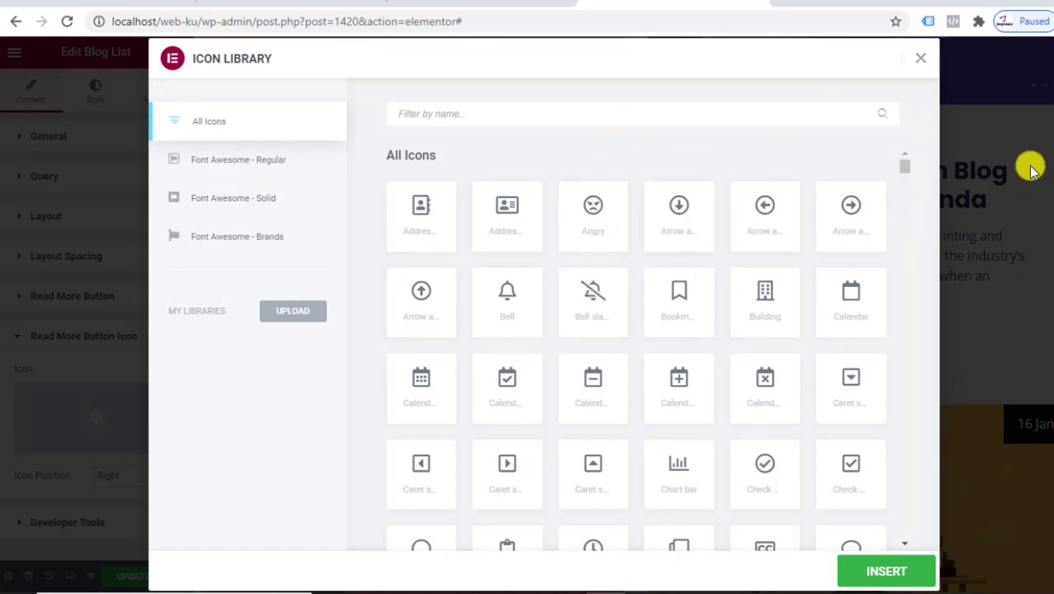
pyautogui.click(918, 65)
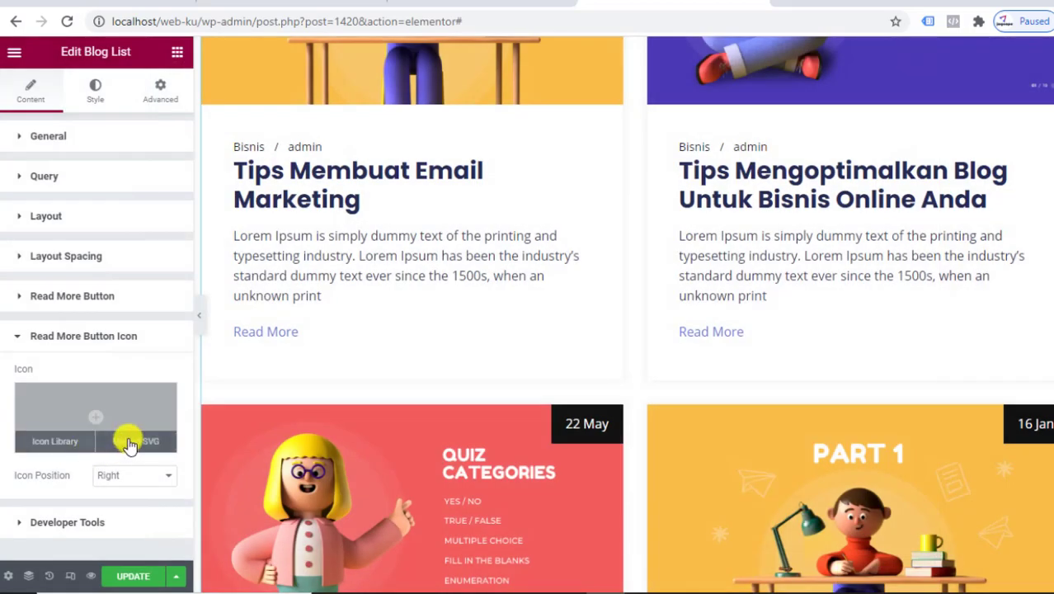
# Style the blog list's Read More buttons with a red background and a 50 px border radius, and check them on the post cards
pyautogui.click(97, 91)
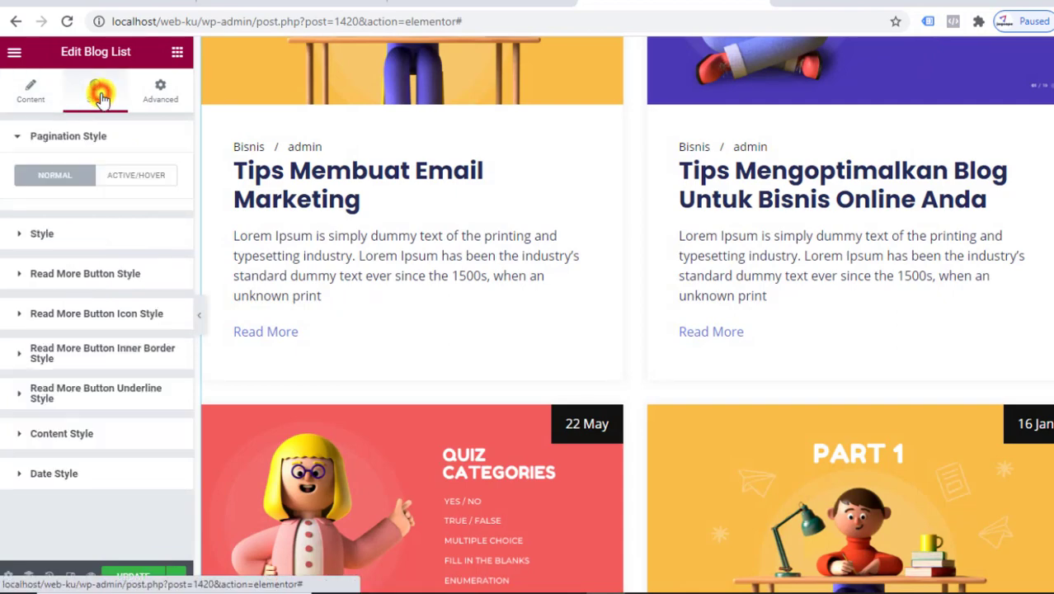
pyautogui.scroll(3, 342, 348)
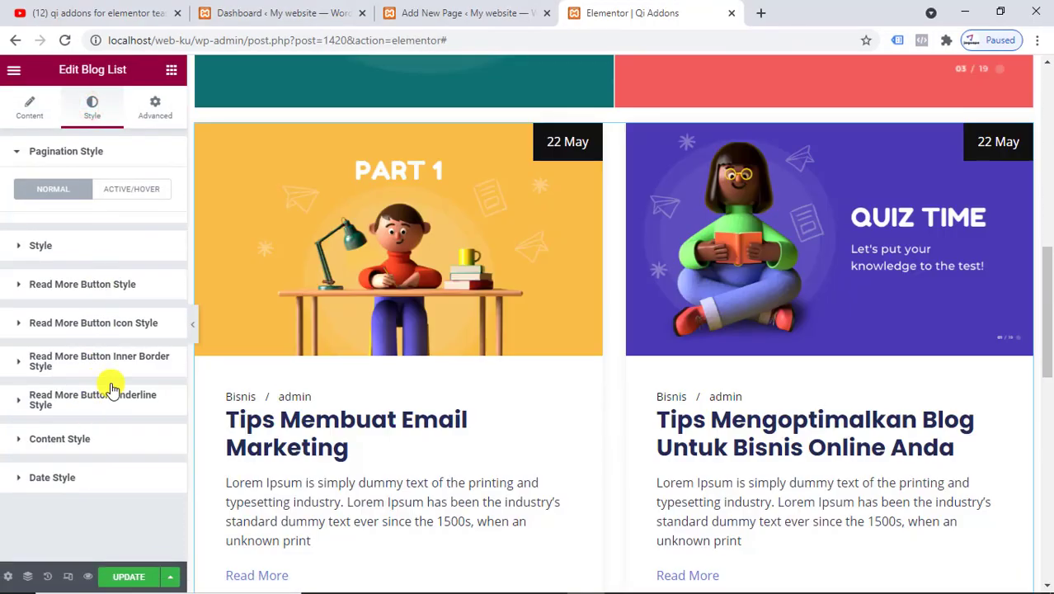
pyautogui.scroll(-3, 575, 410)
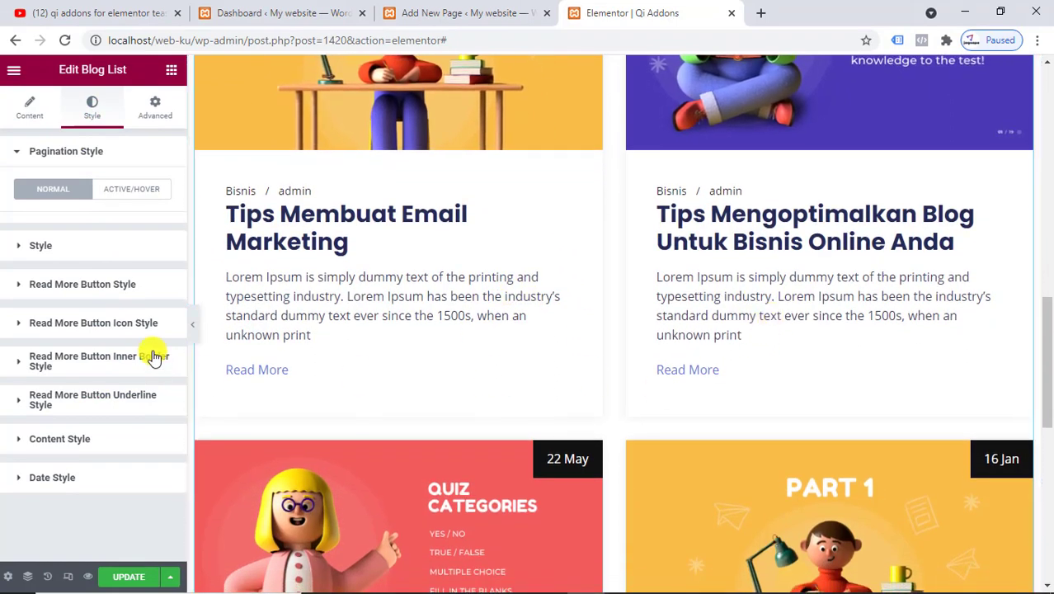
pyautogui.scroll(-6, 234, 362)
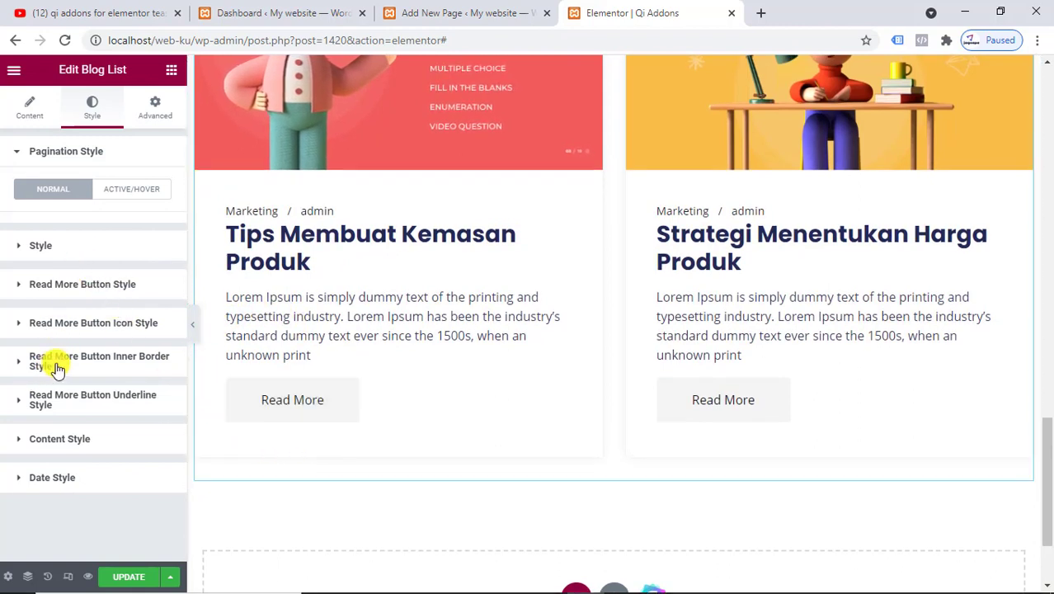
pyautogui.click(58, 285)
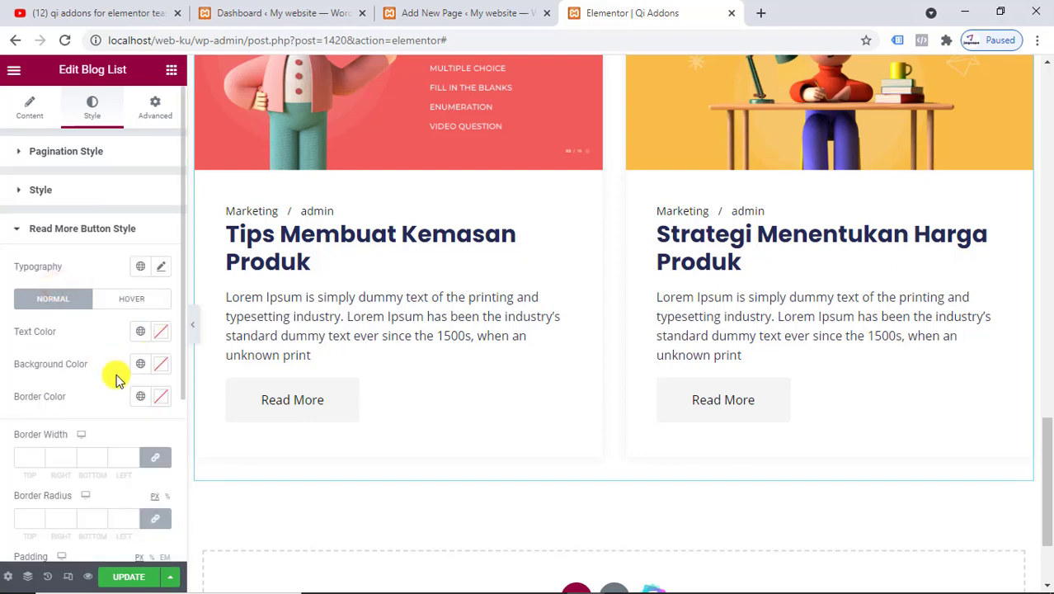
pyautogui.click(162, 365)
pyautogui.click(183, 165)
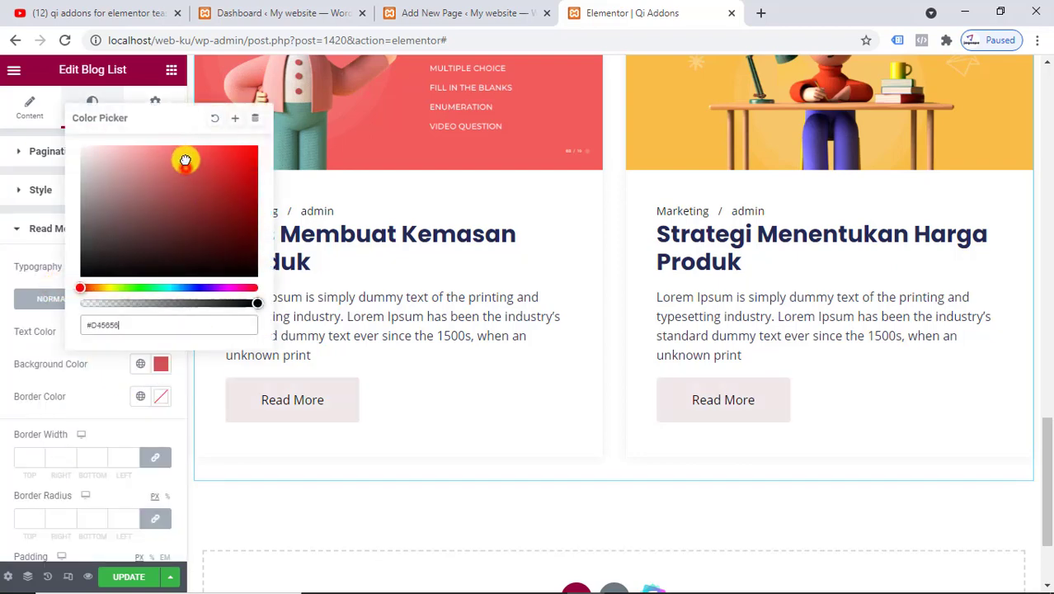
pyautogui.click(158, 370)
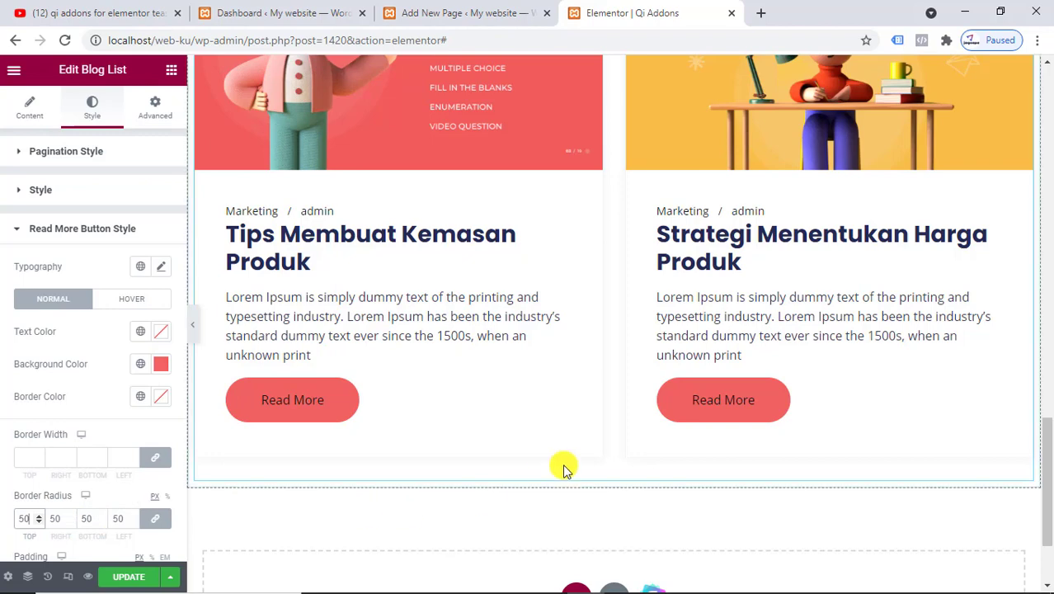
pyautogui.scroll(4, 682, 298)
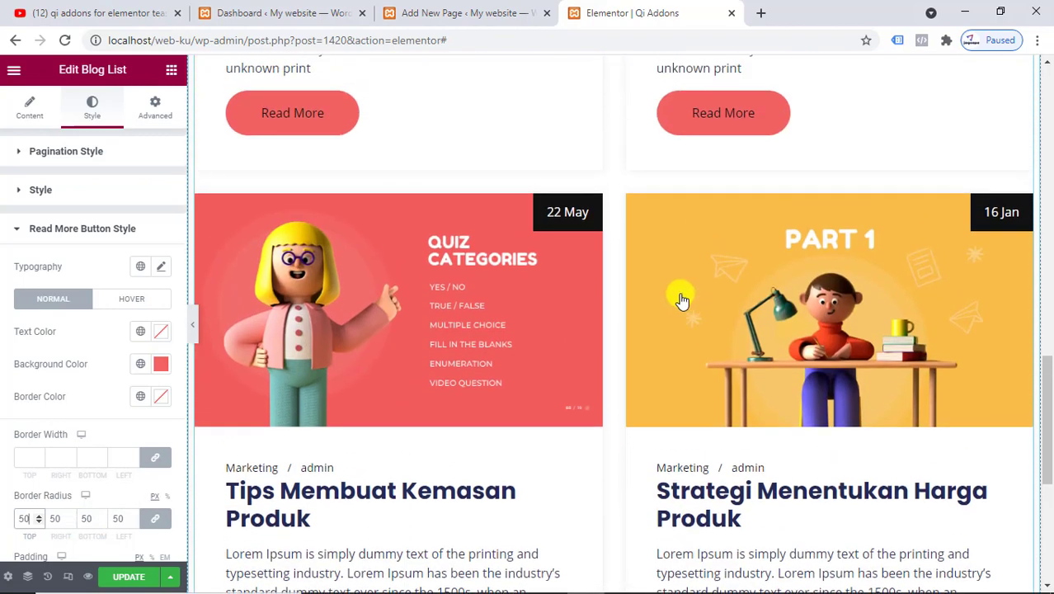
pyautogui.scroll(-3, 681, 299)
pyautogui.scroll(-1, 681, 299)
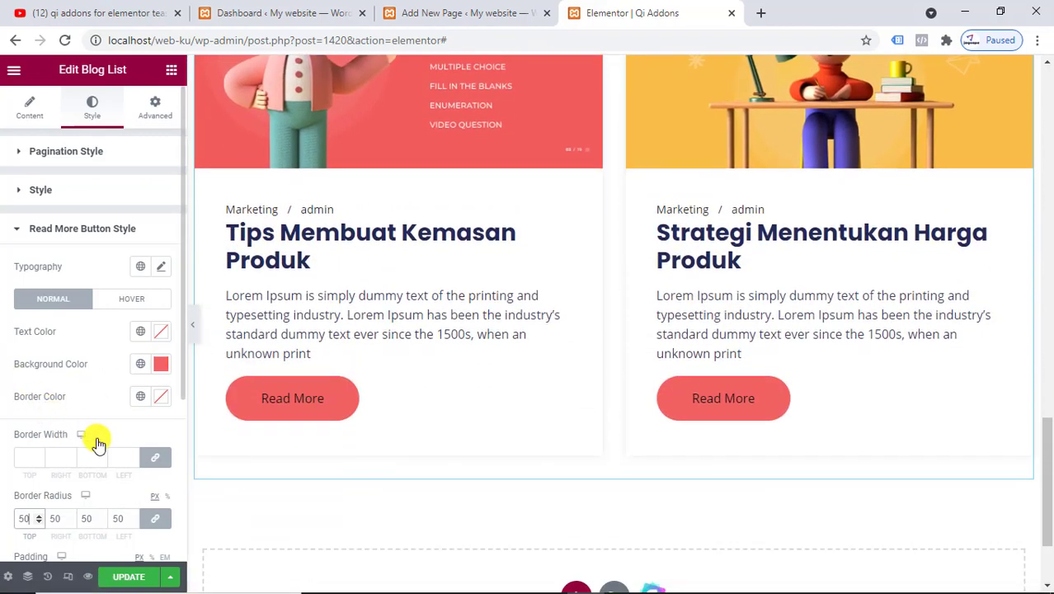
pyautogui.scroll(-3, 99, 439)
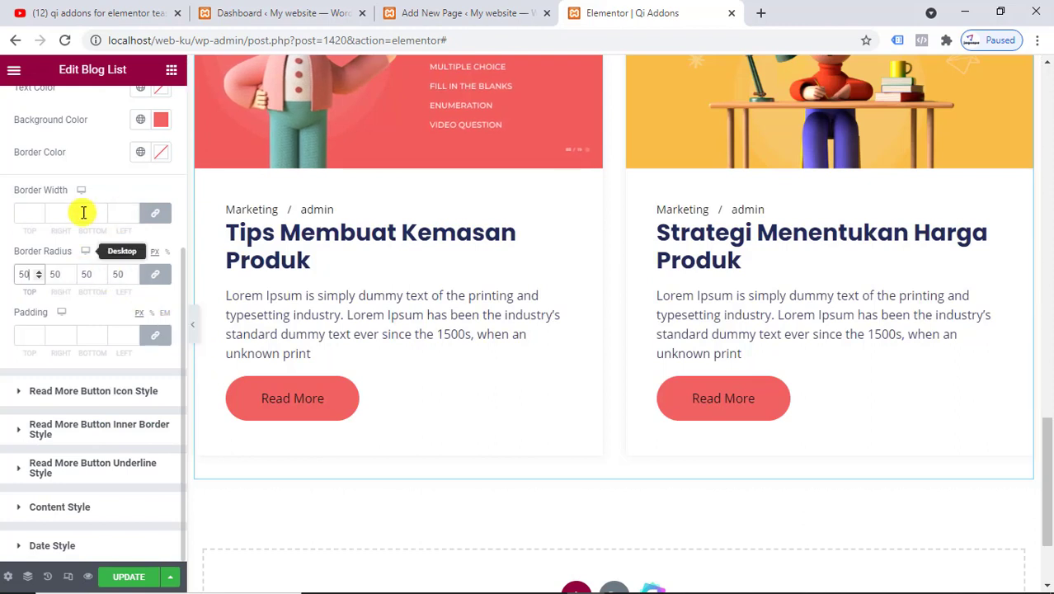
pyautogui.scroll(2, 82, 212)
# Add the Qi Addons Blog Carousel widget to the page directly below the blog list
pyautogui.click(167, 73)
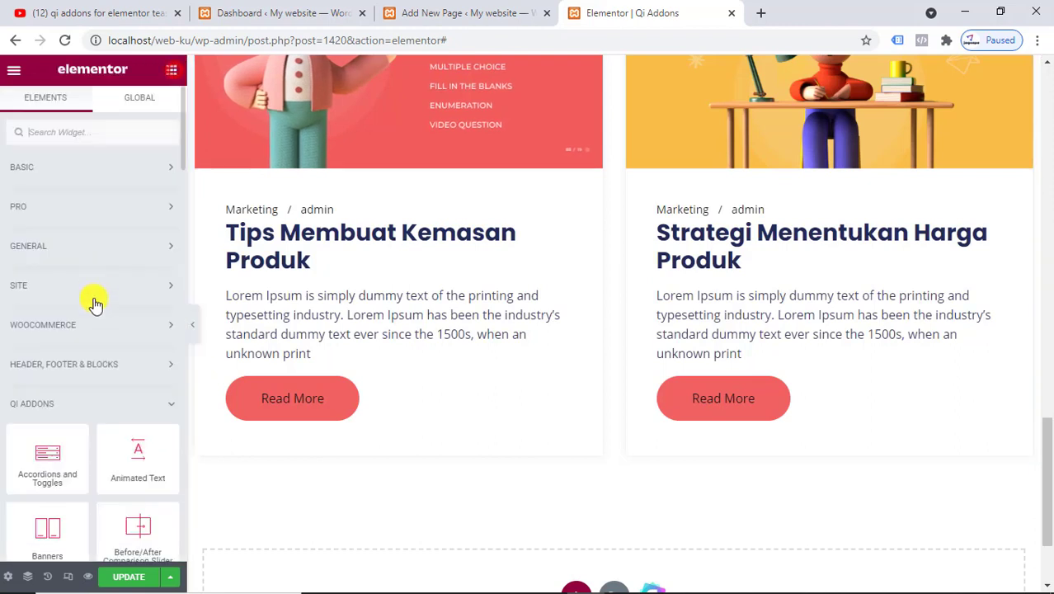
pyautogui.scroll(-3, 103, 355)
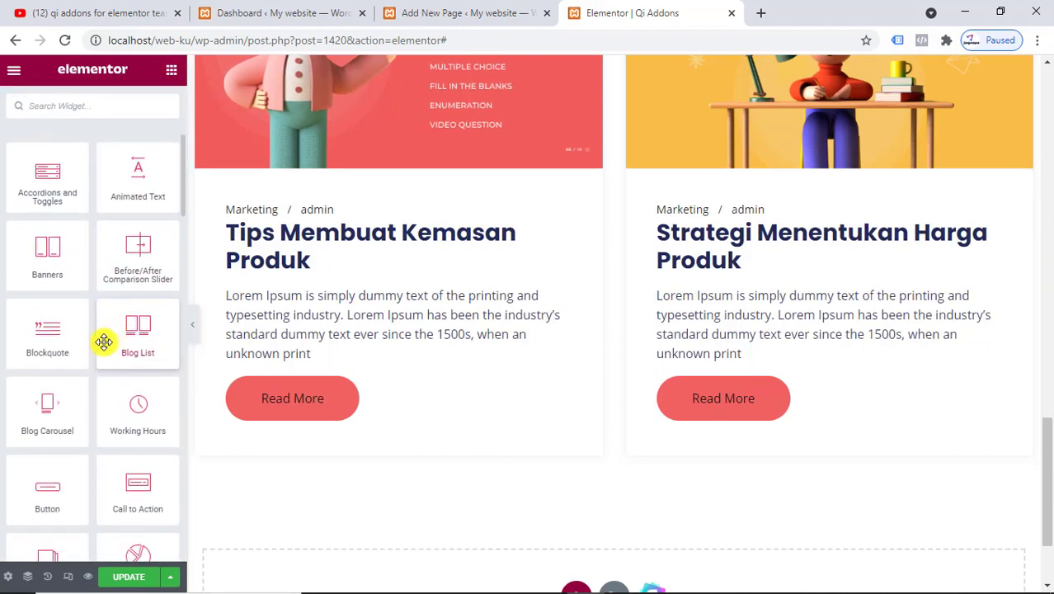
pyautogui.scroll(-1, 103, 341)
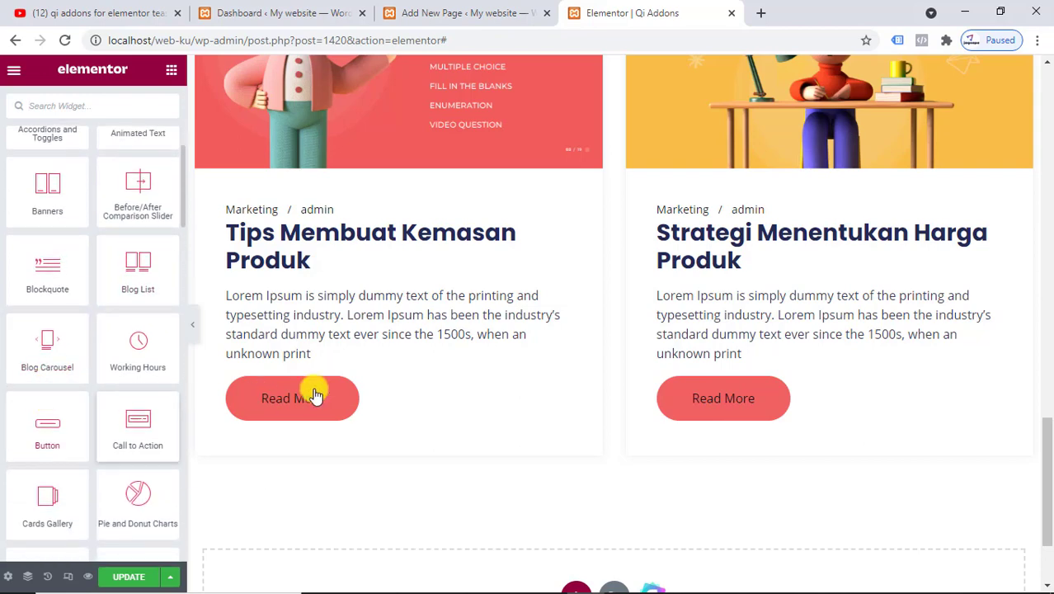
pyautogui.scroll(-2, 623, 383)
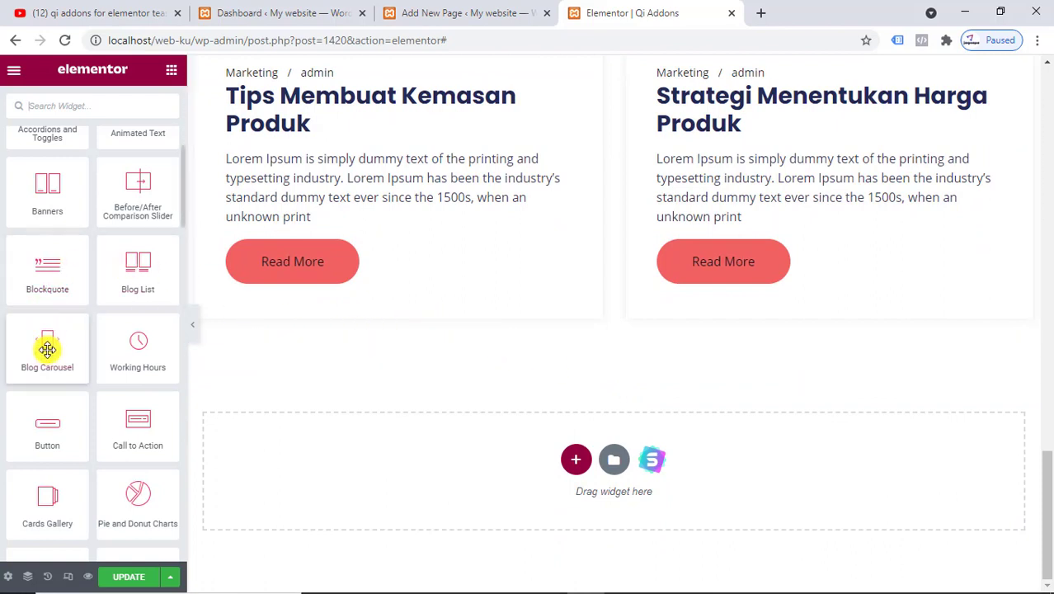
pyautogui.moveTo(300, 343); pyautogui.dragTo(474, 359)
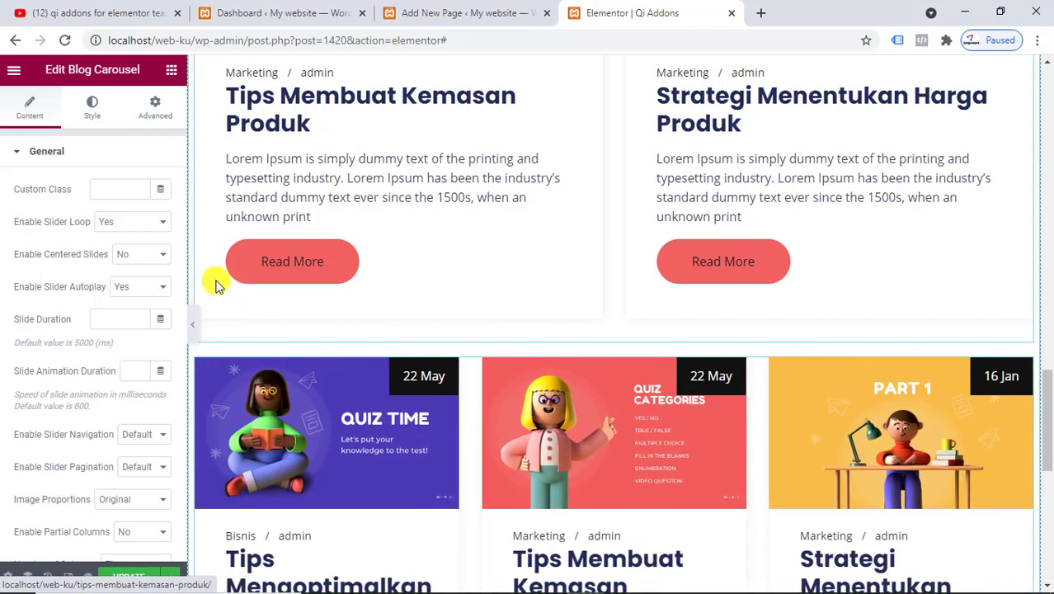
# Compare the new blog carousel with the blog list above it and check its sliding cards, arrows and pagination dots
pyautogui.scroll(5, 628, 247)
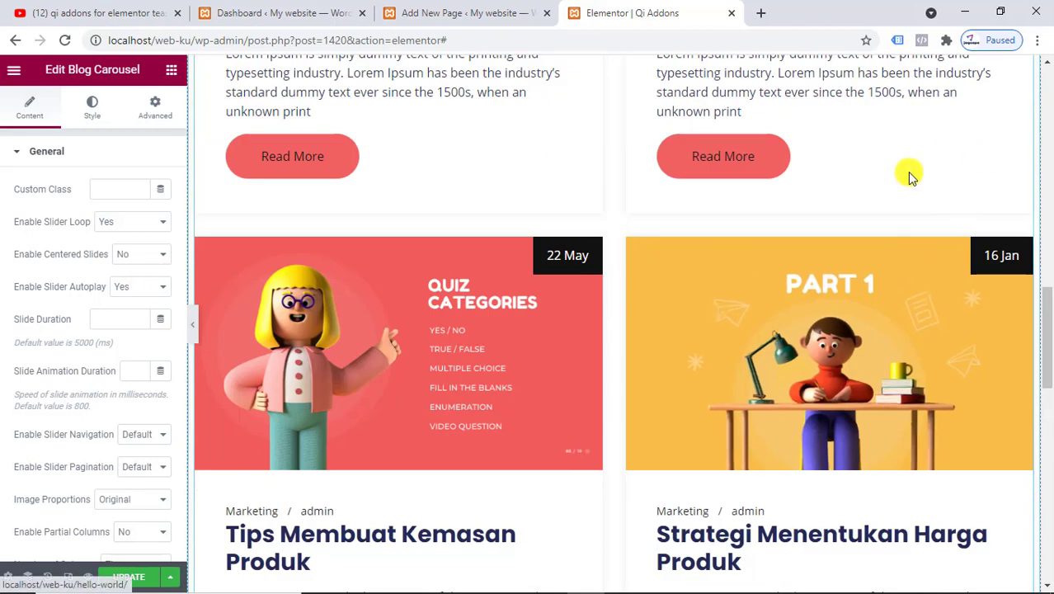
pyautogui.scroll(-5, 560, 471)
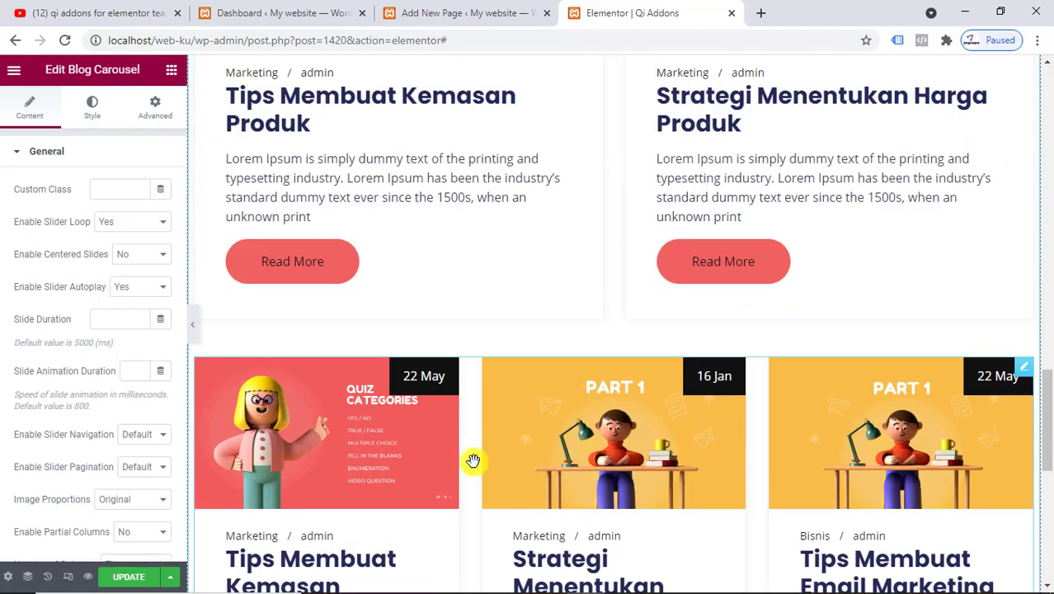
pyautogui.scroll(-5, 782, 433)
pyautogui.scroll(5, 725, 389)
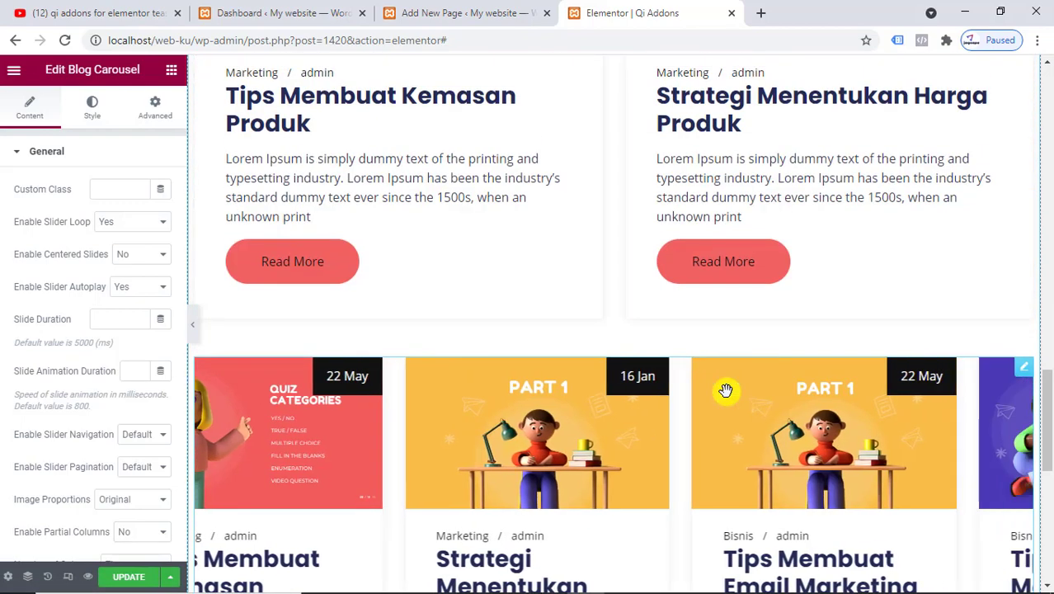
pyautogui.scroll(-5, 725, 389)
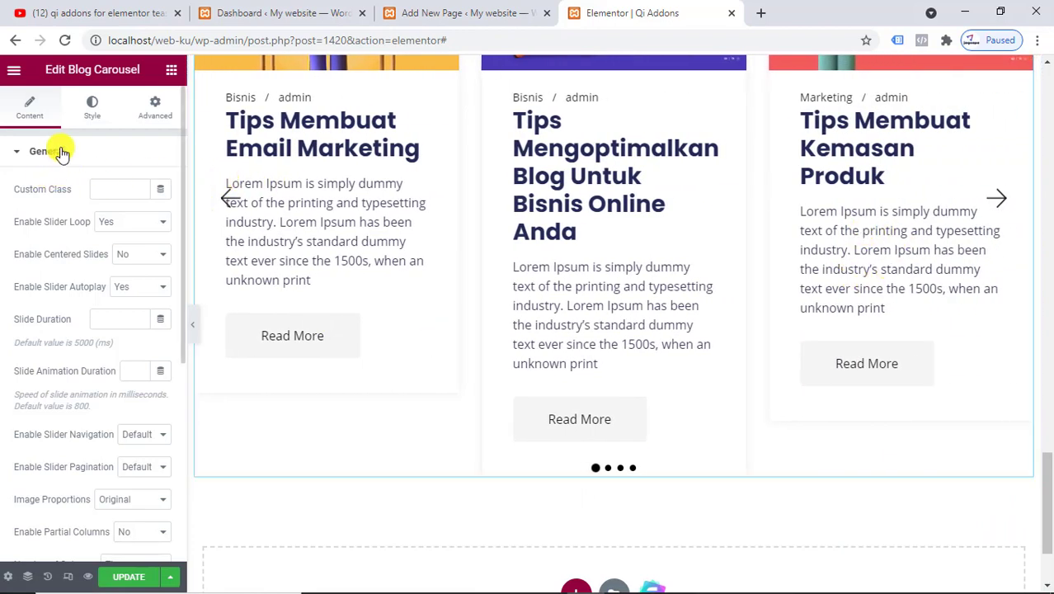
# Try setting the blog carousel's slider navigation and slider pagination to No, restoring each to Default
pyautogui.scroll(-5, 90, 388)
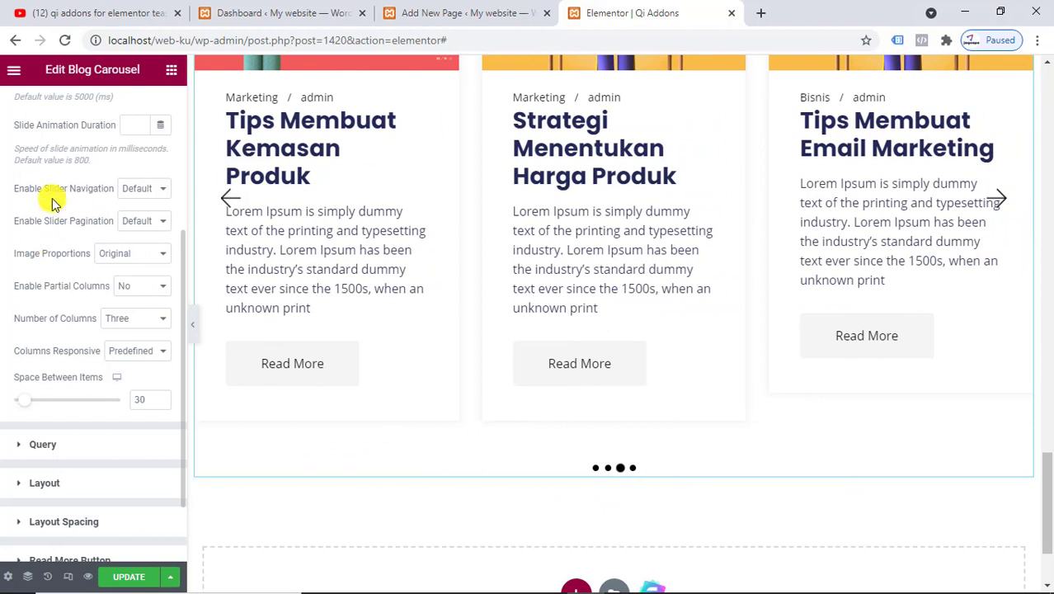
pyautogui.click(140, 189)
pyautogui.click(141, 228)
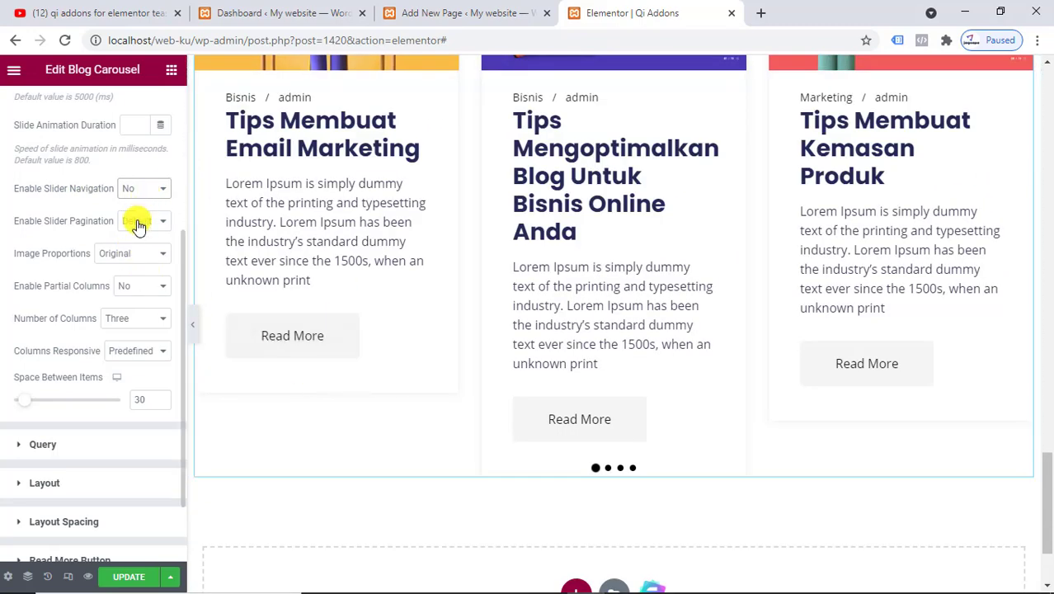
pyautogui.click(139, 191)
pyautogui.click(139, 206)
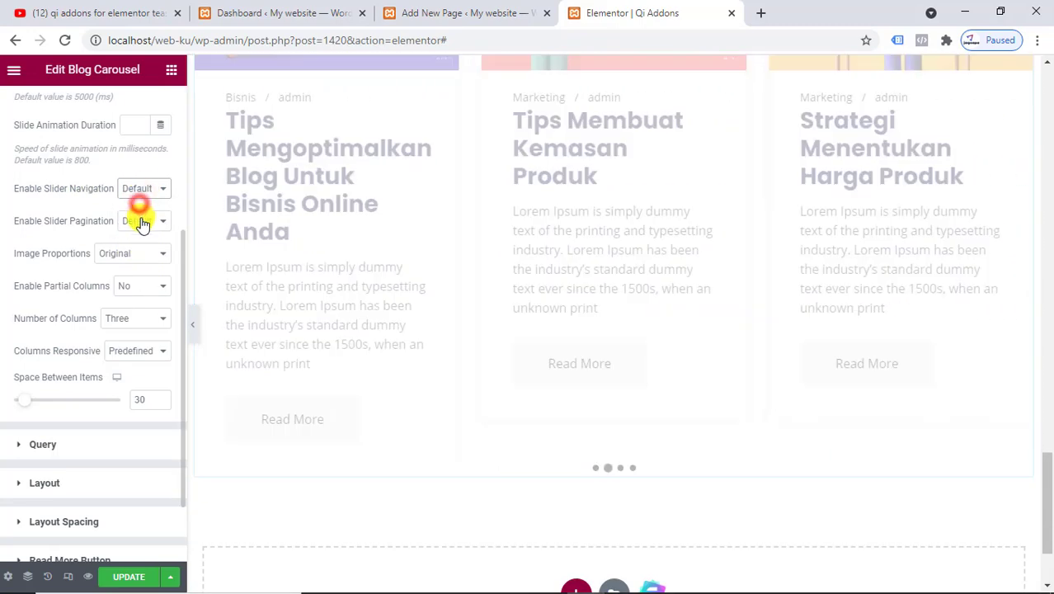
pyautogui.click(140, 221)
pyautogui.click(134, 261)
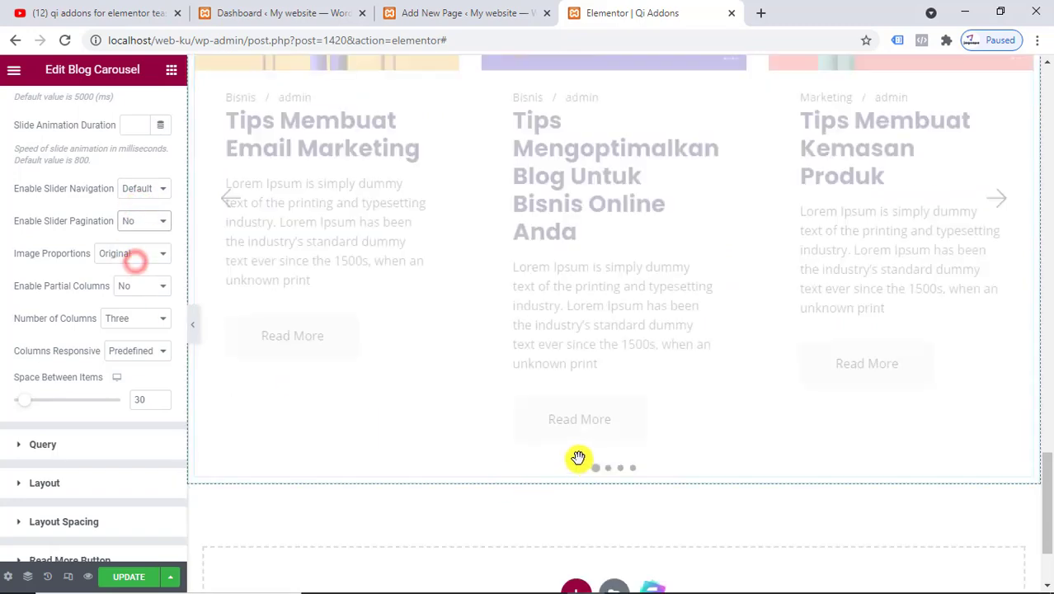
# Review the carousel's image proportion choices and query settings without changing them, and check the sliding post cards
pyautogui.click(132, 253)
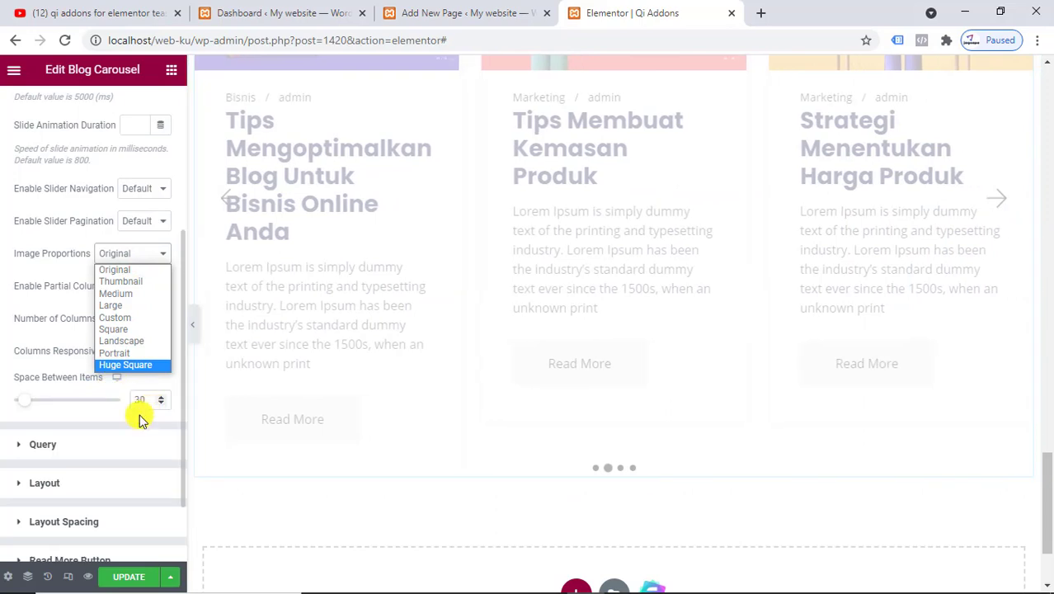
pyautogui.click(104, 420)
pyautogui.scroll(-2, 103, 445)
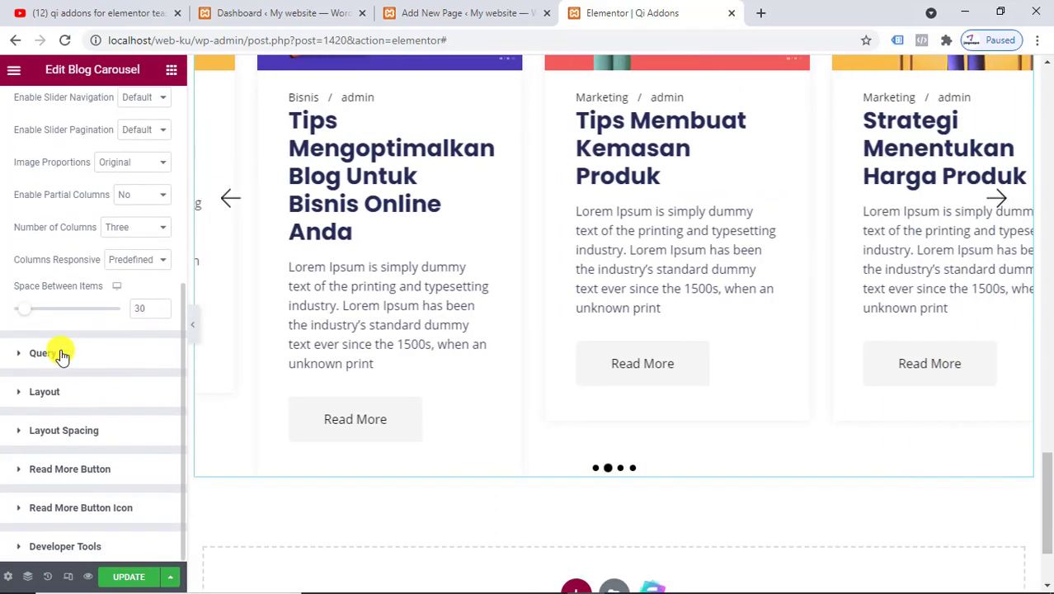
pyautogui.click(61, 355)
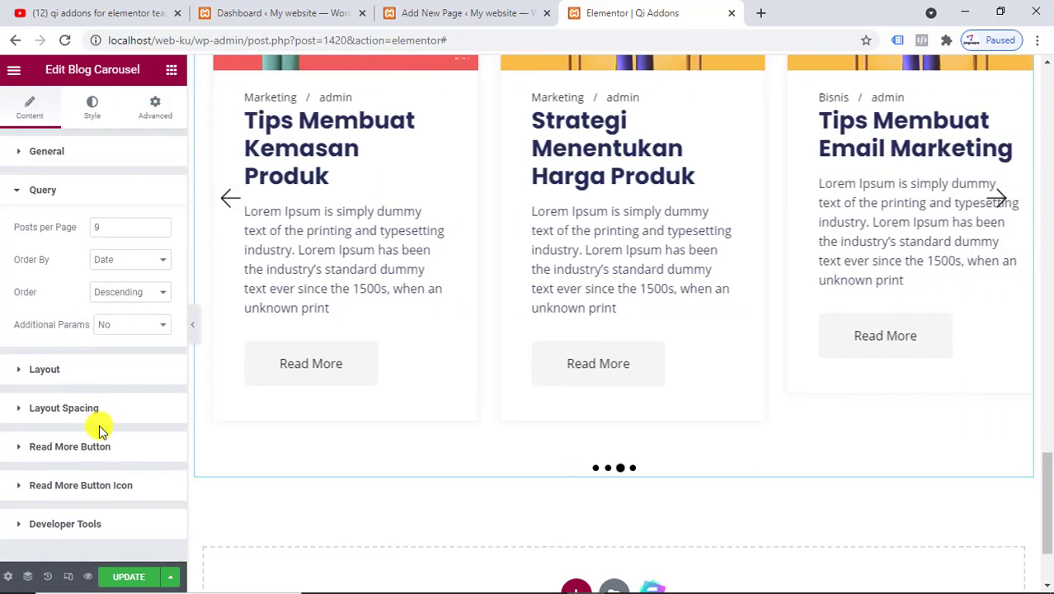
pyautogui.scroll(4, 734, 285)
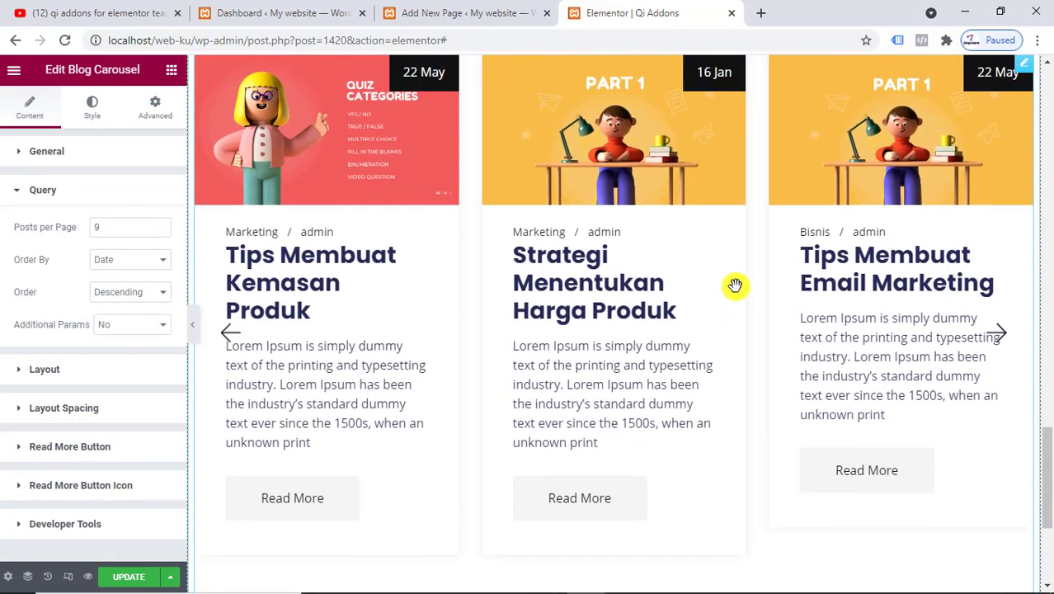
pyautogui.scroll(-2, 230, 368)
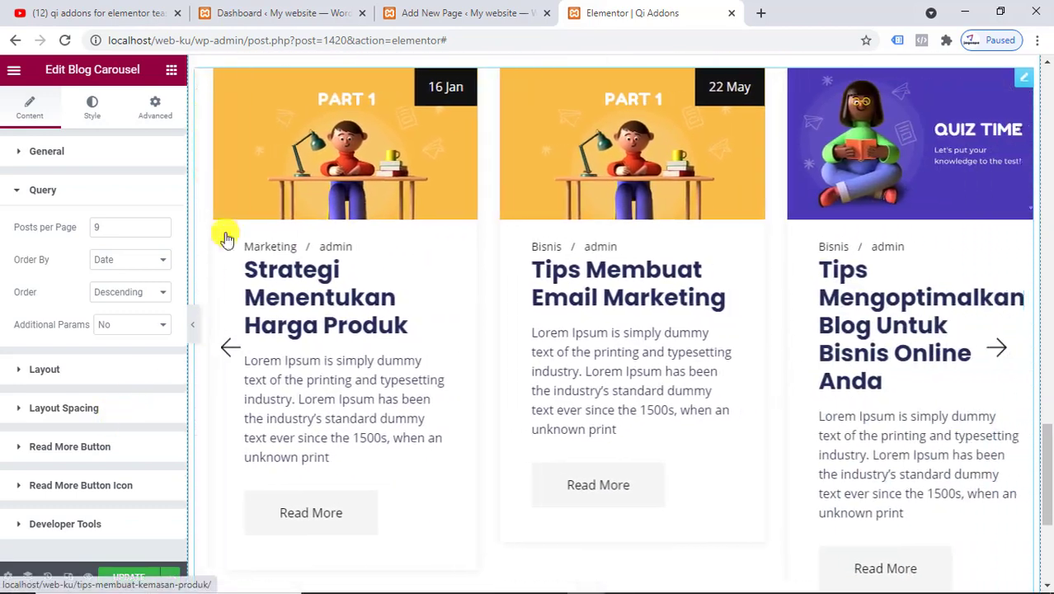
# Add the Qi Addons Working Hours widget directly below the blog carousel and look over its weekday schedule
pyautogui.click(172, 70)
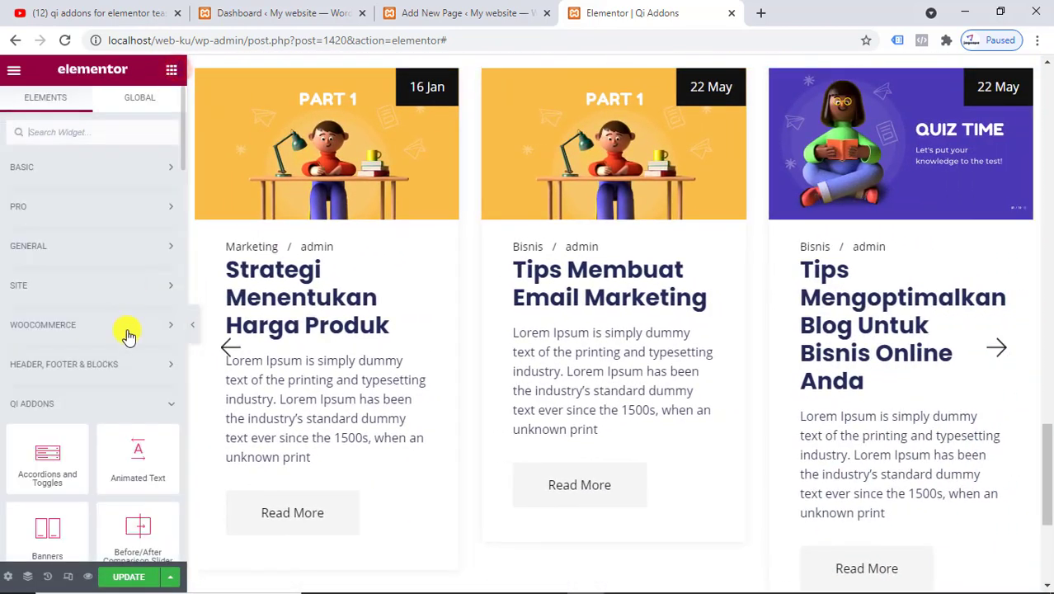
pyautogui.scroll(-4, 123, 433)
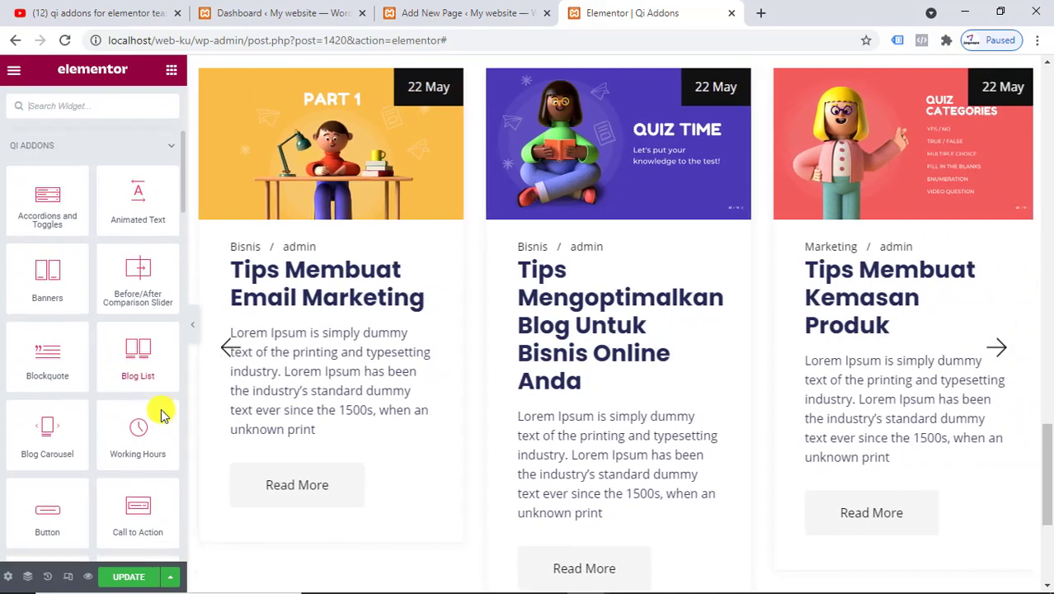
pyautogui.scroll(-1, 132, 368)
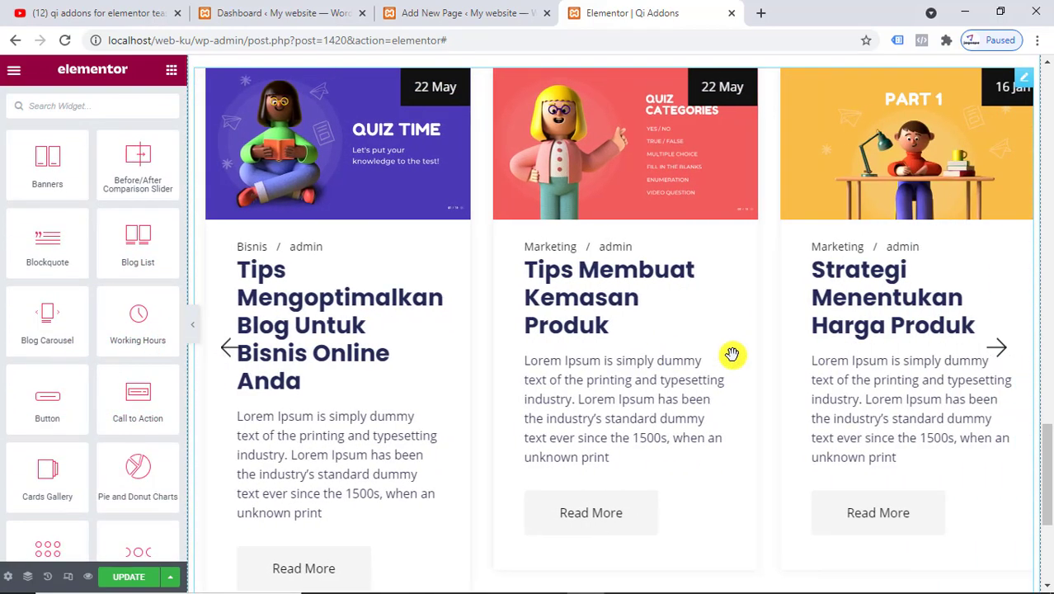
pyautogui.scroll(-3, 577, 347)
pyautogui.moveTo(166, 324); pyautogui.dragTo(534, 338)
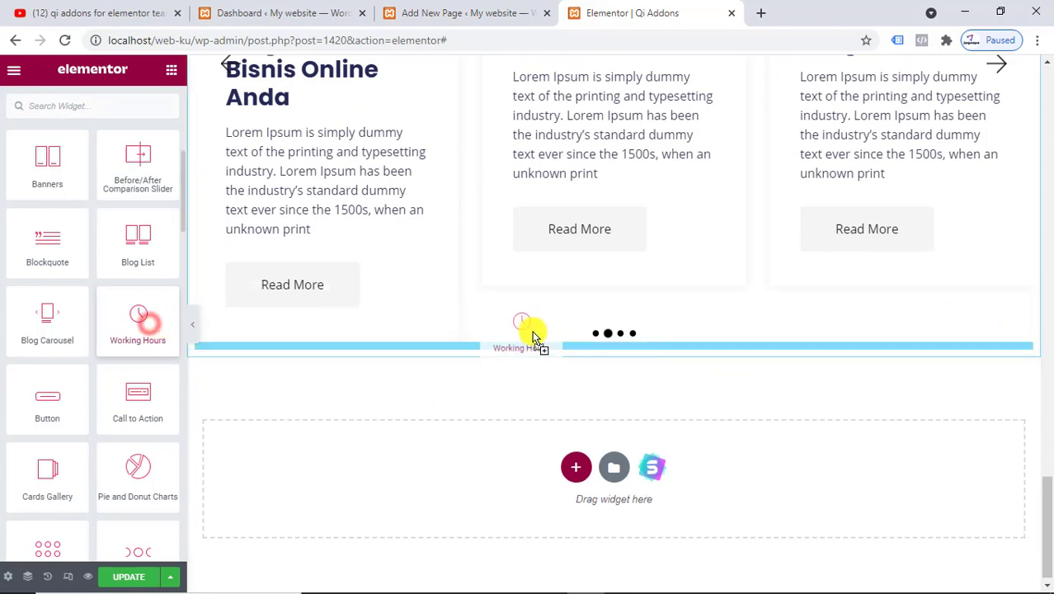
pyautogui.moveTo(561, 490); pyautogui.dragTo(565, 487)
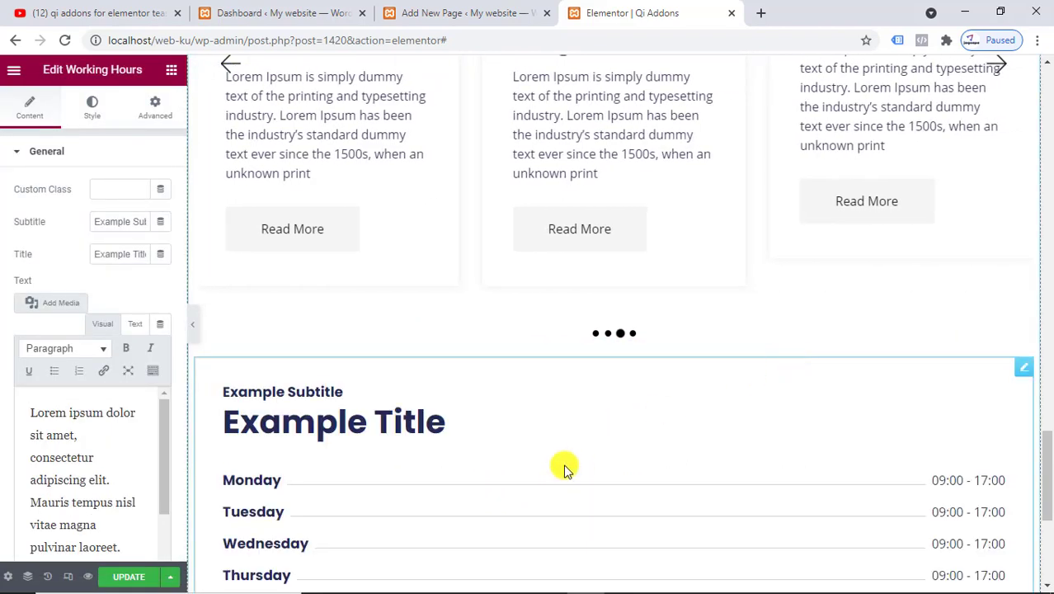
pyautogui.scroll(-4, 565, 470)
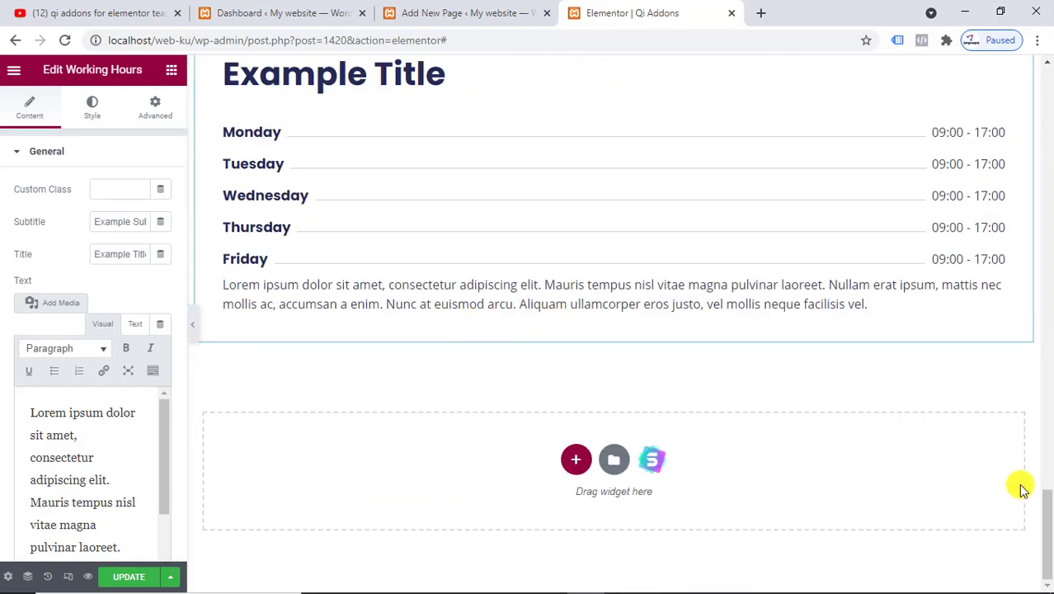
pyautogui.moveTo(1048, 516); pyautogui.dragTo(1046, 472)
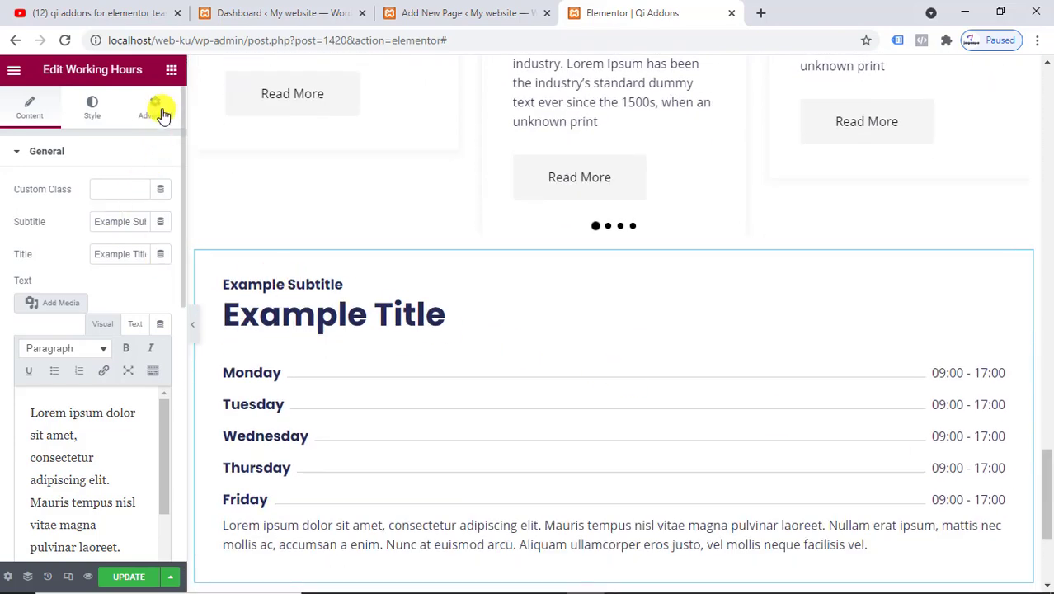
# Add the Qi Addons Cards Gallery widget directly below the working hours block
pyautogui.click(171, 71)
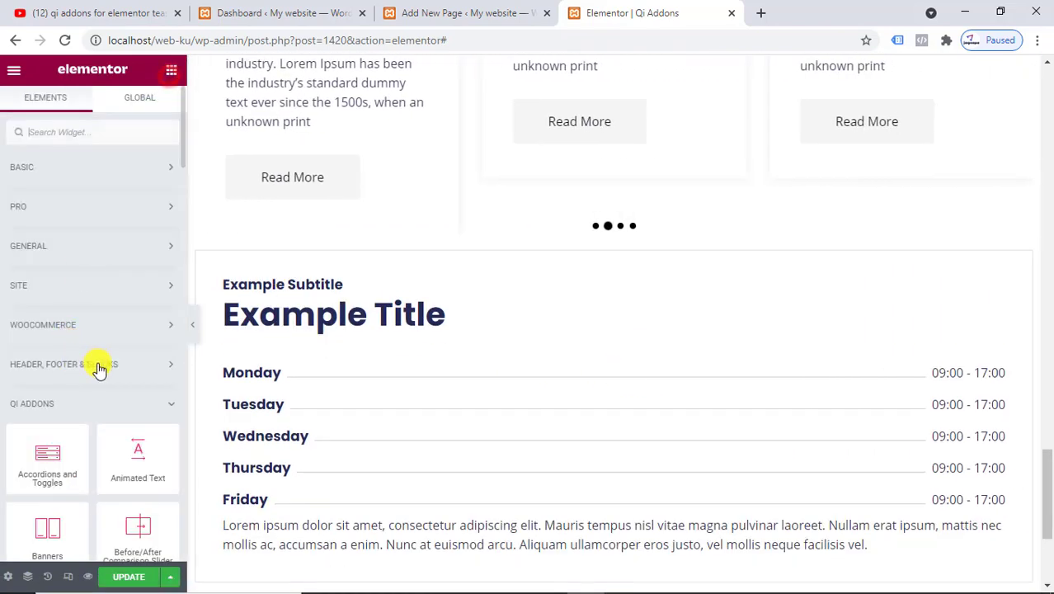
pyautogui.scroll(-5, 124, 375)
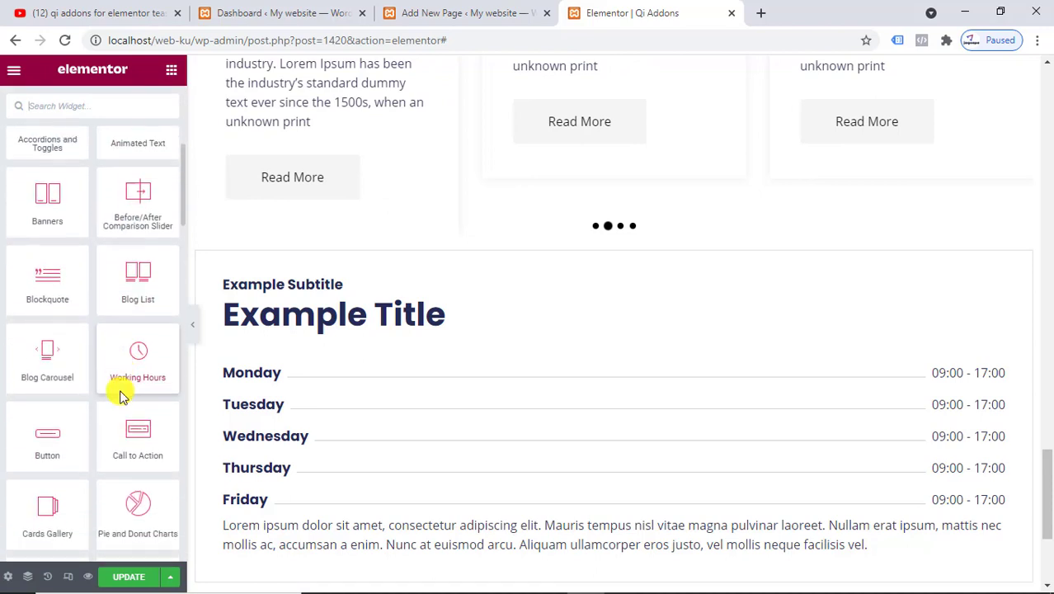
pyautogui.scroll(-1, 322, 354)
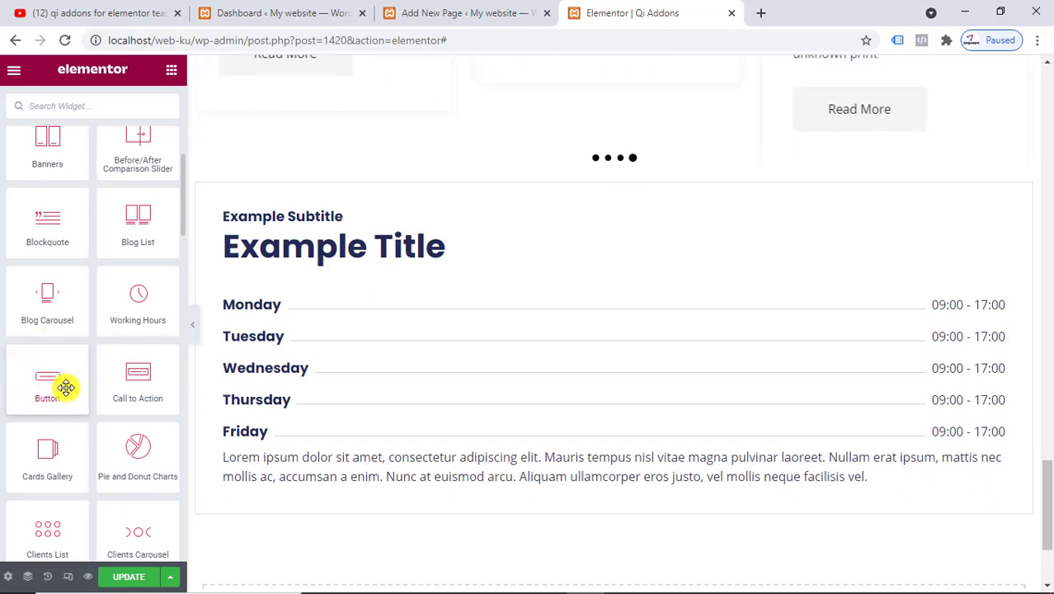
pyautogui.scroll(-3, 354, 400)
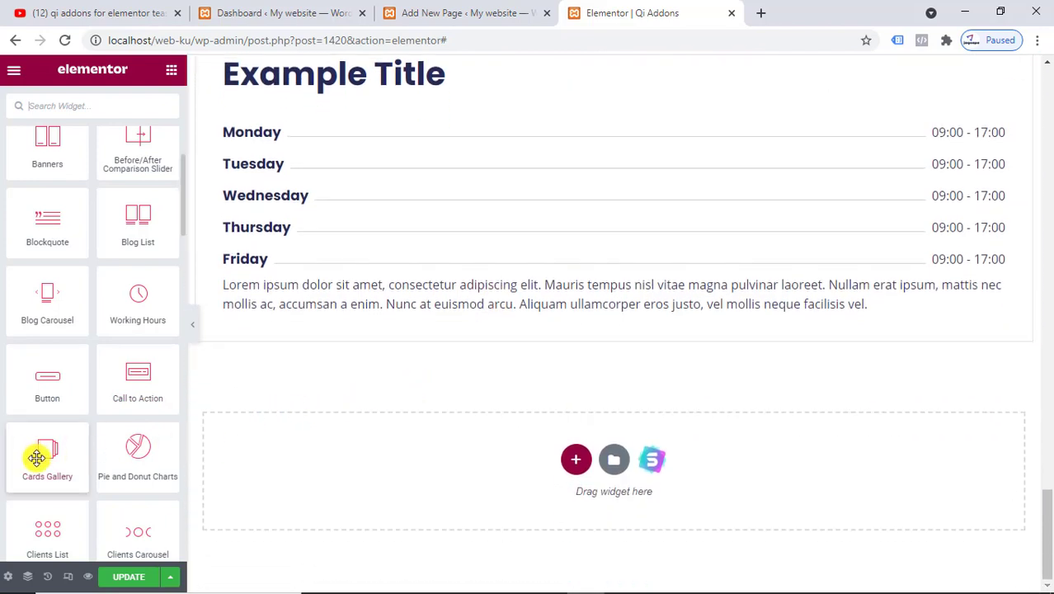
pyautogui.moveTo(36, 459); pyautogui.dragTo(426, 324)
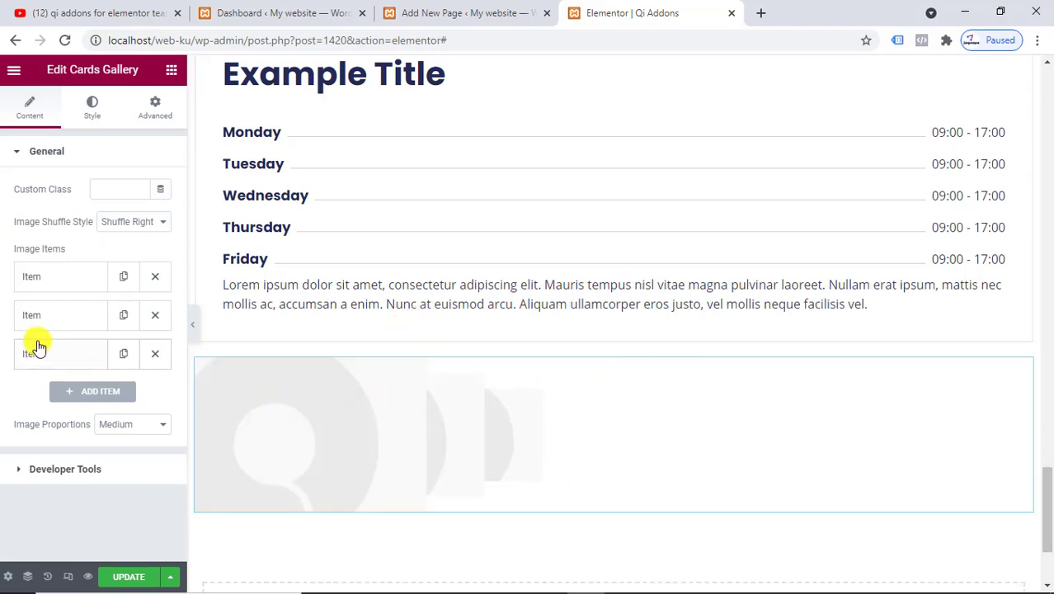
# Set the first Cards Gallery item's image to 4.png, the teal "Send your answers" picture, from the media library
pyautogui.click(39, 278)
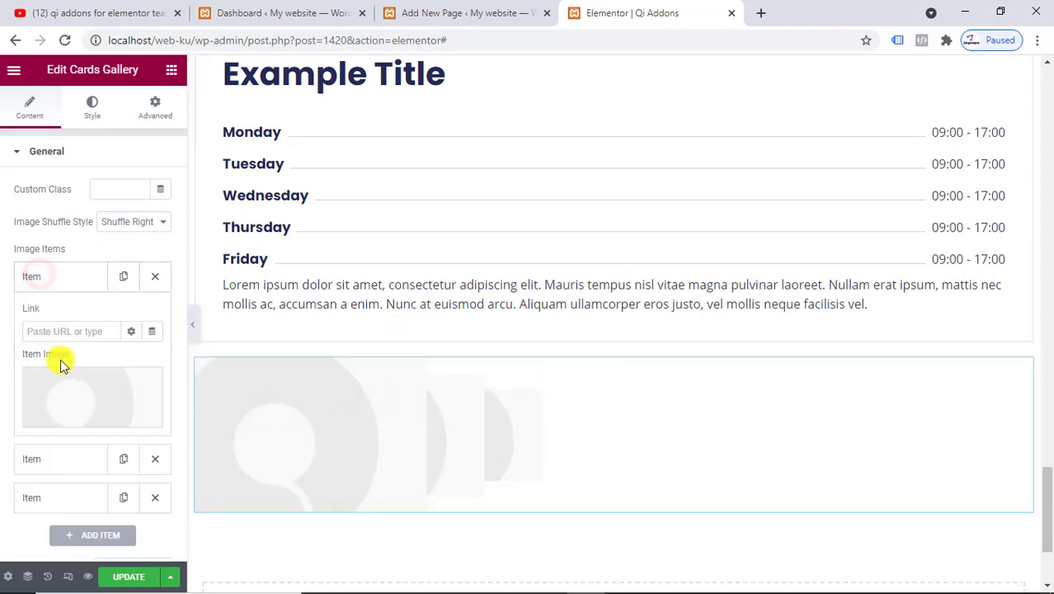
pyautogui.click(48, 381)
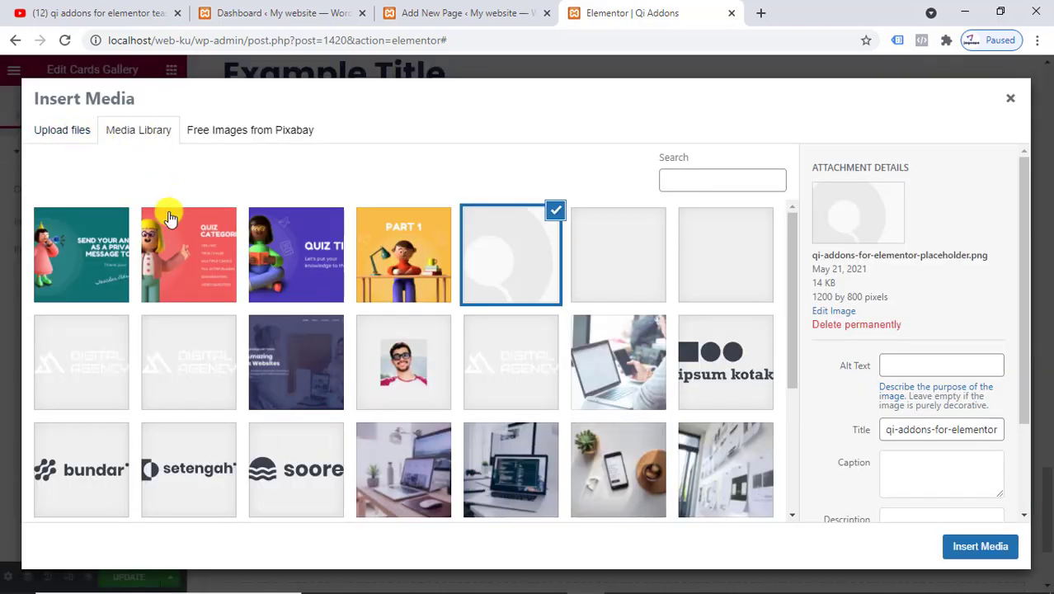
pyautogui.click(96, 240)
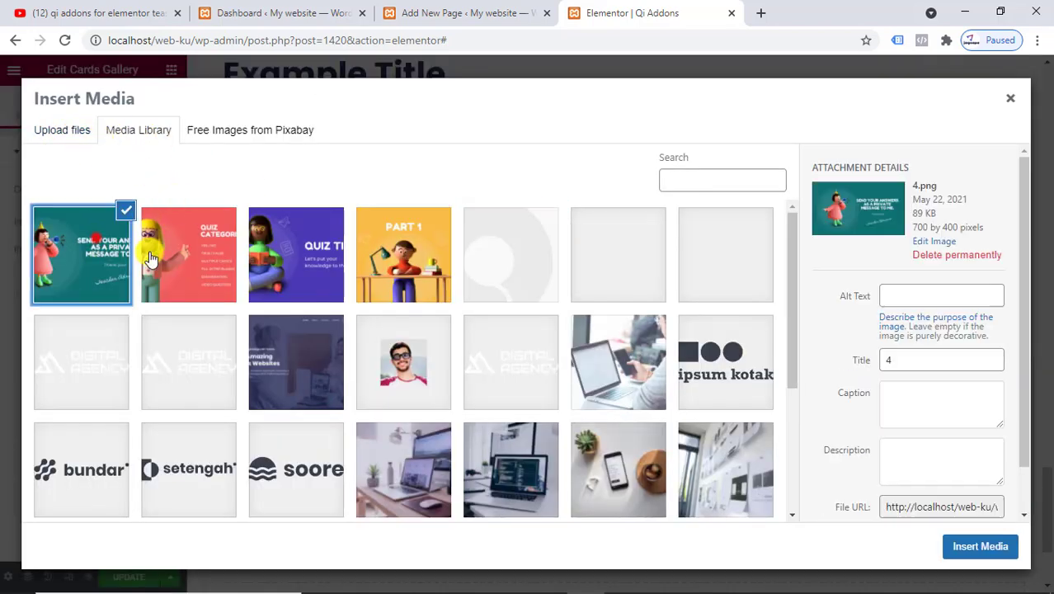
pyautogui.click(965, 548)
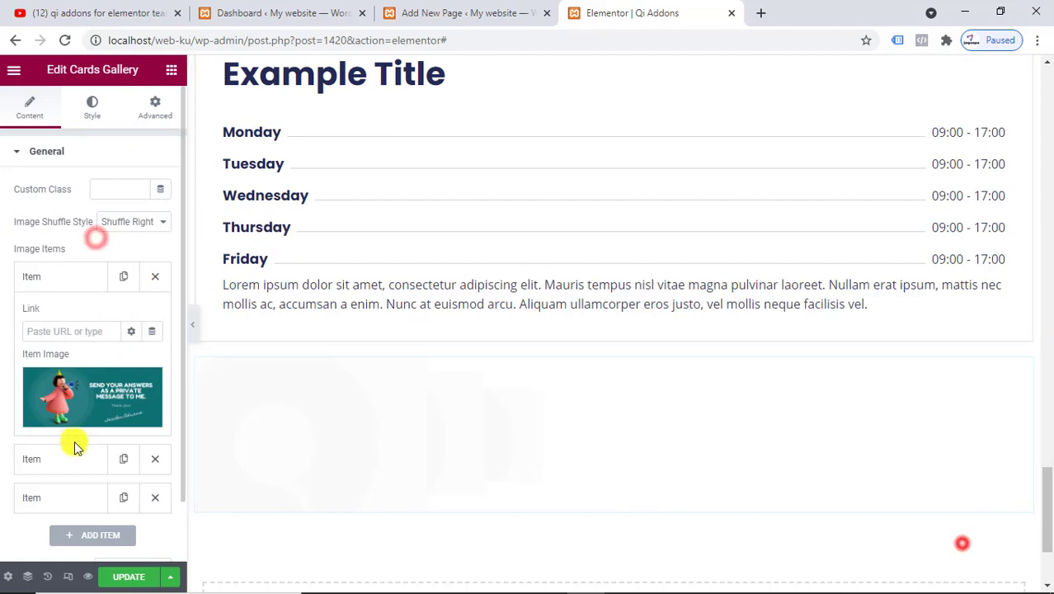
# Set the second Cards Gallery item's image to the red "Quiz Categories" picture from the media library
pyautogui.scroll(-1, 78, 412)
pyautogui.doubleClick(66, 211)
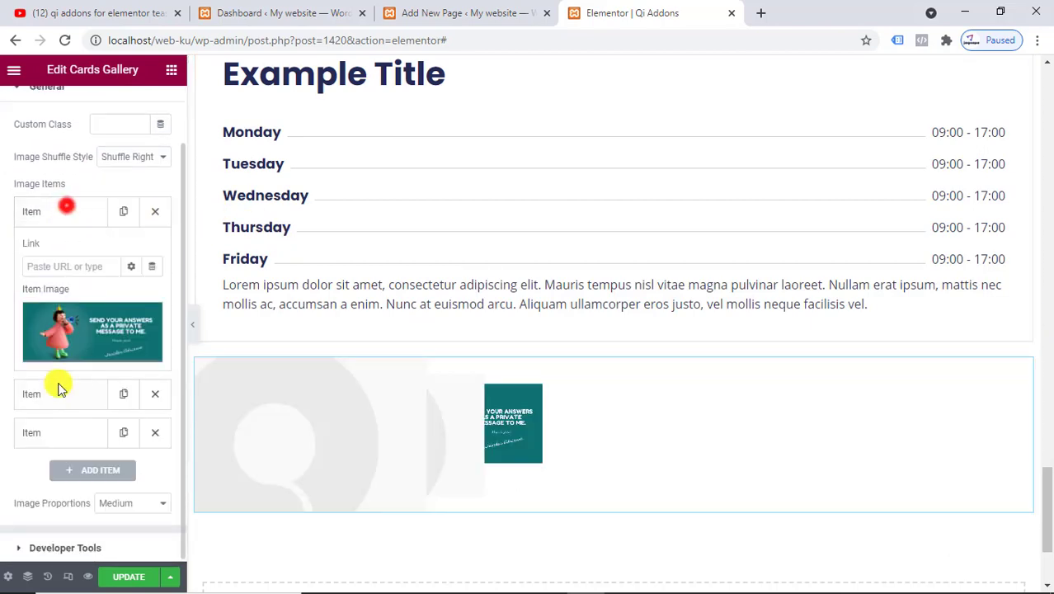
pyautogui.click(59, 394)
pyautogui.click(65, 354)
pyautogui.click(412, 179)
pyautogui.click(183, 254)
pyautogui.click(980, 546)
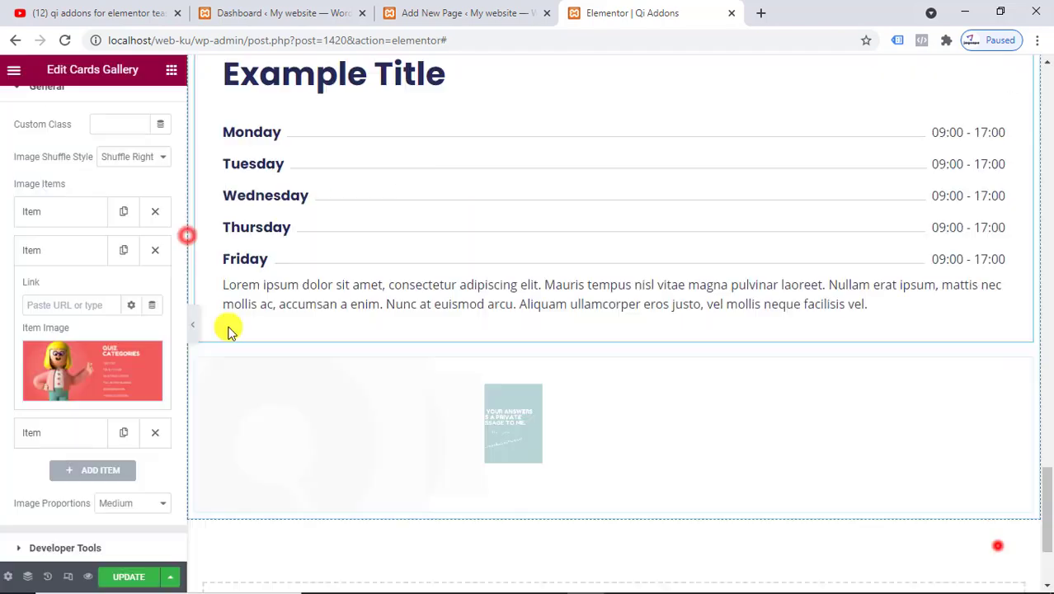
# Set the third Cards Gallery item's image to the purple "Quiz Time" picture from the media library
pyautogui.click(70, 244)
pyautogui.click(63, 288)
pyautogui.click(94, 392)
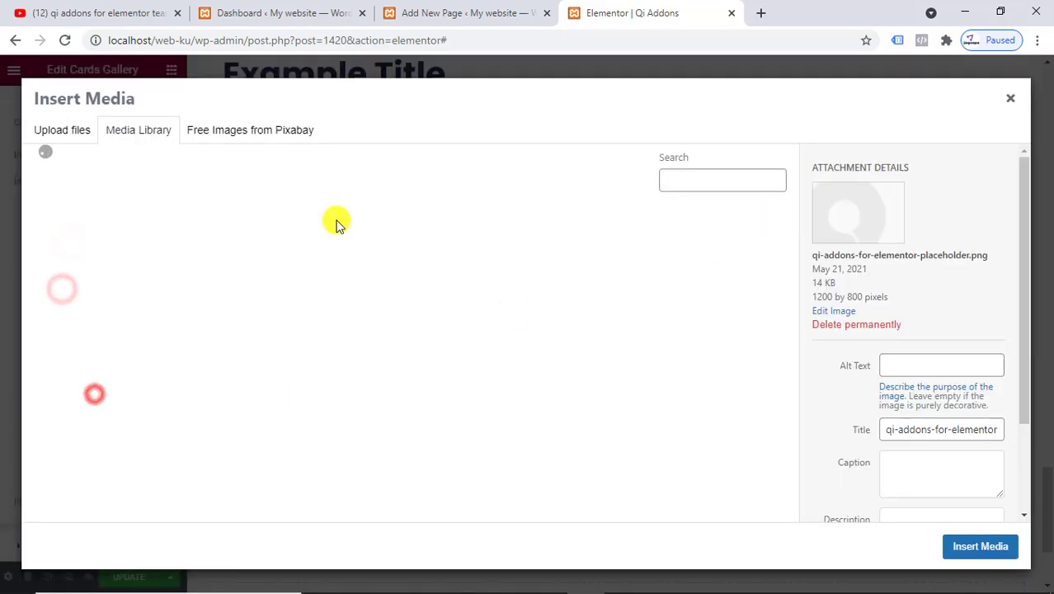
pyautogui.click(337, 221)
pyautogui.click(977, 545)
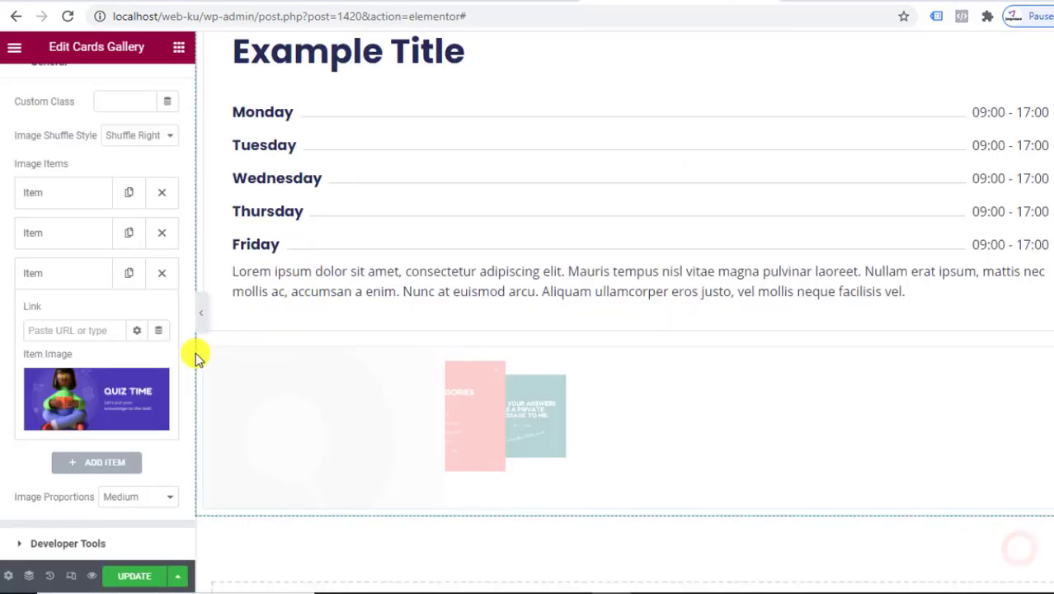
# Preview the cards gallery at full width and shuffle through its stacked images, restoring the editing view at the end
pyautogui.click(202, 313)
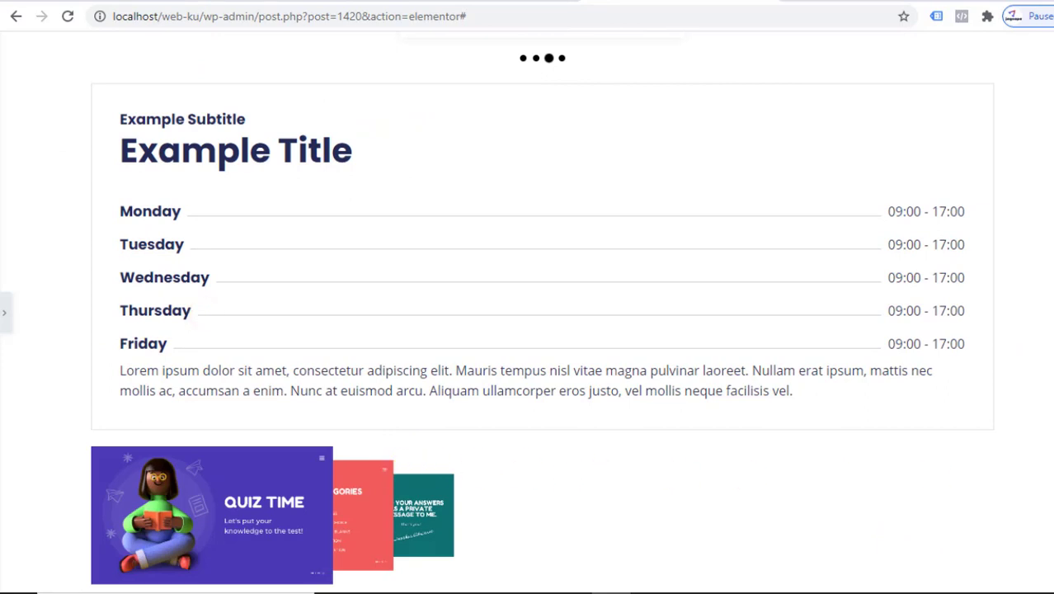
pyautogui.click(357, 493)
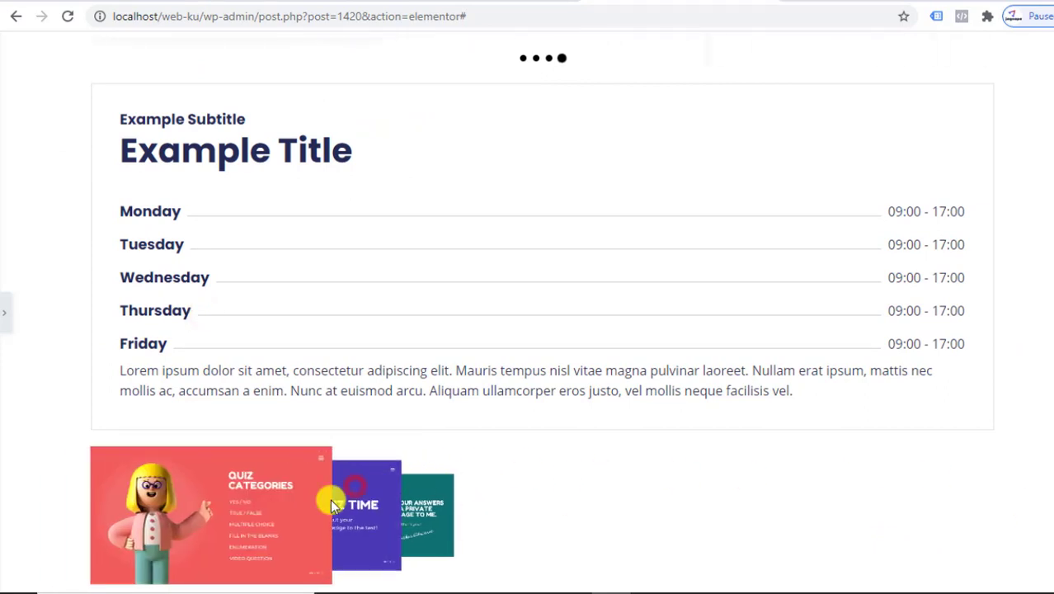
pyautogui.click(418, 518)
pyautogui.click(4, 317)
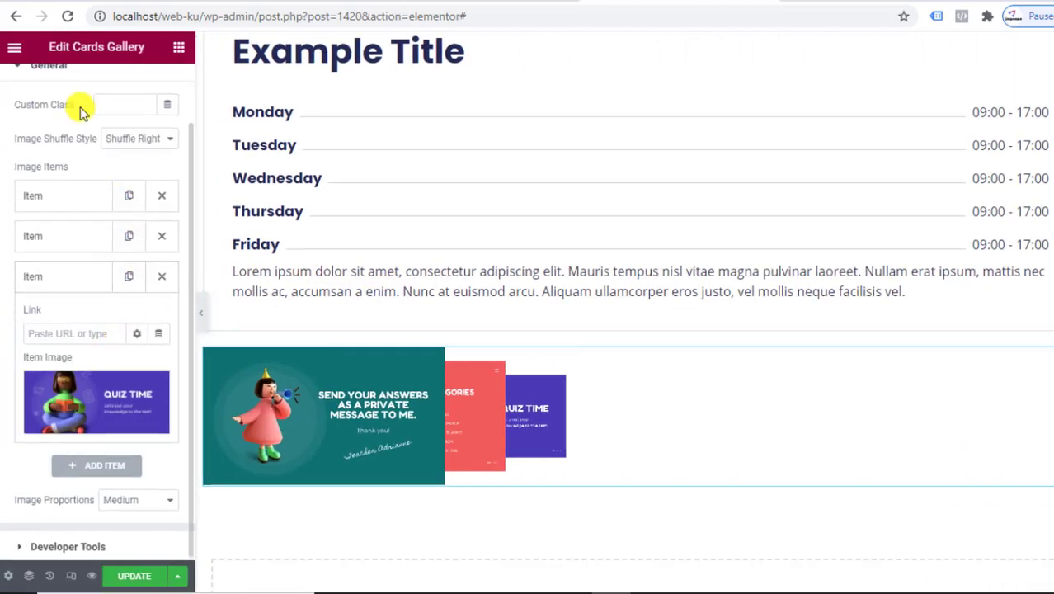
# Set the cards gallery's scale step to 0.17 and its offset step to about 30
pyautogui.scroll(2, 86, 124)
pyautogui.click(66, 139)
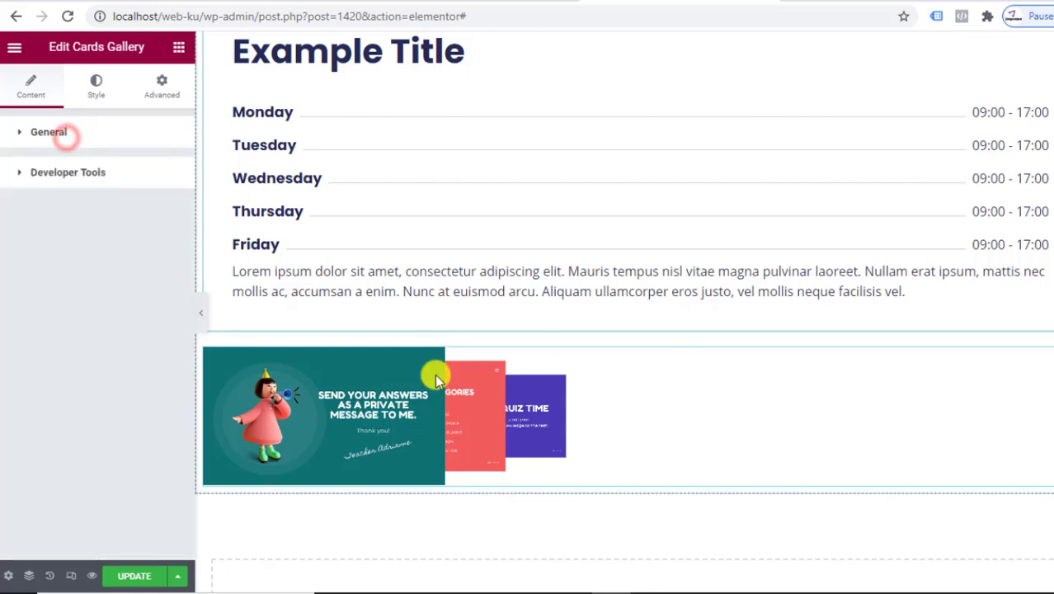
pyautogui.click(96, 86)
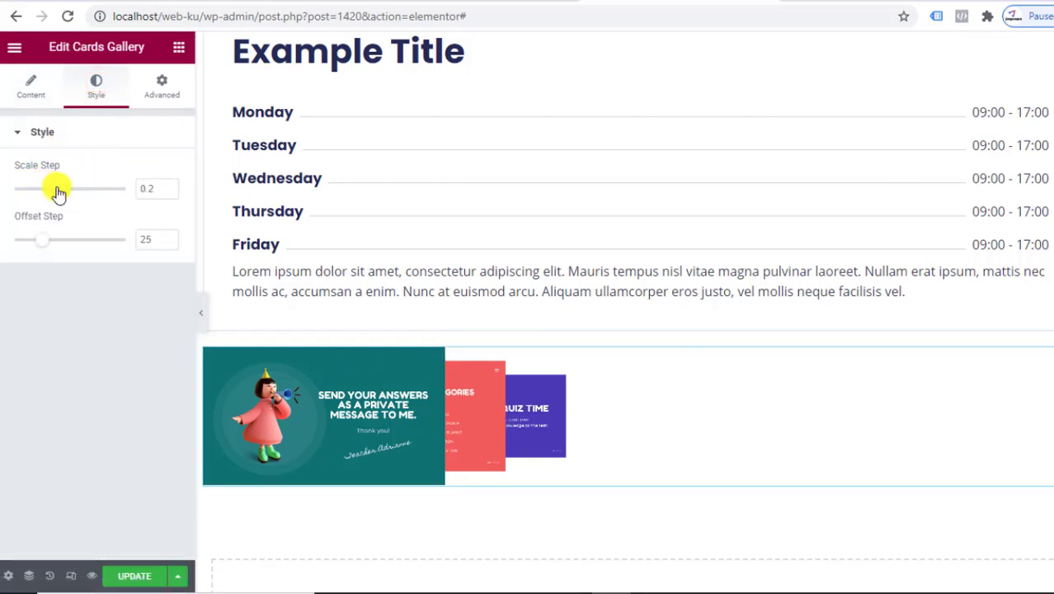
pyautogui.moveTo(58, 193)
pyautogui.mouseDown()
pyautogui.moveTo(89, 192)
pyautogui.moveTo(24, 196)
pyautogui.moveTo(57, 198)
pyautogui.mouseUp()
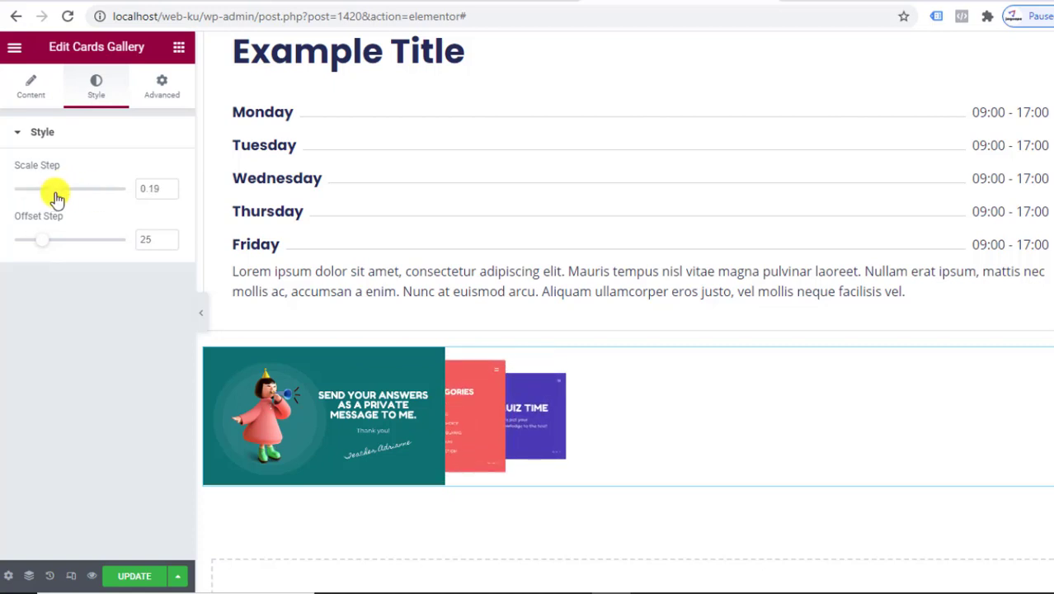
pyautogui.moveTo(47, 247)
pyautogui.mouseDown()
pyautogui.moveTo(68, 249)
pyautogui.moveTo(42, 250)
pyautogui.moveTo(53, 254)
pyautogui.mouseUp()
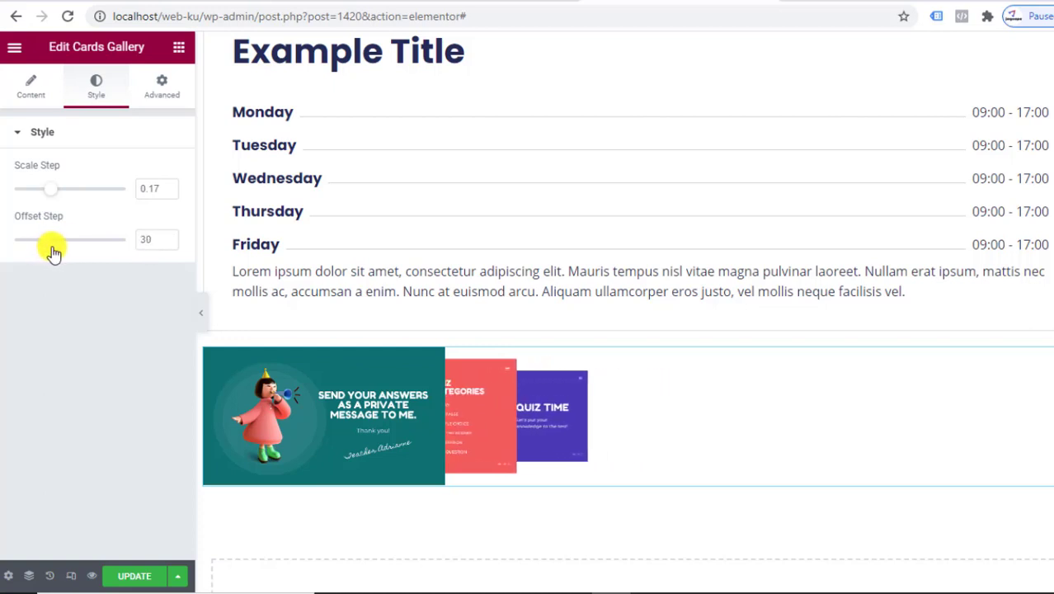
# Check the cards gallery's image shuffle styles, keeping Shuffle Right, and set its image proportions to Original
pyautogui.click(37, 92)
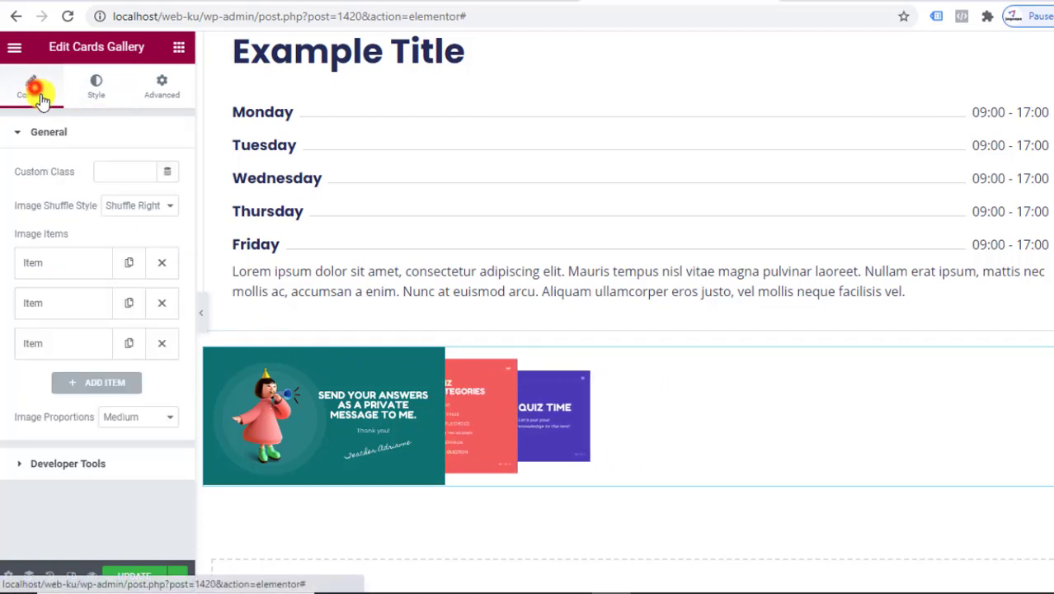
pyautogui.click(139, 203)
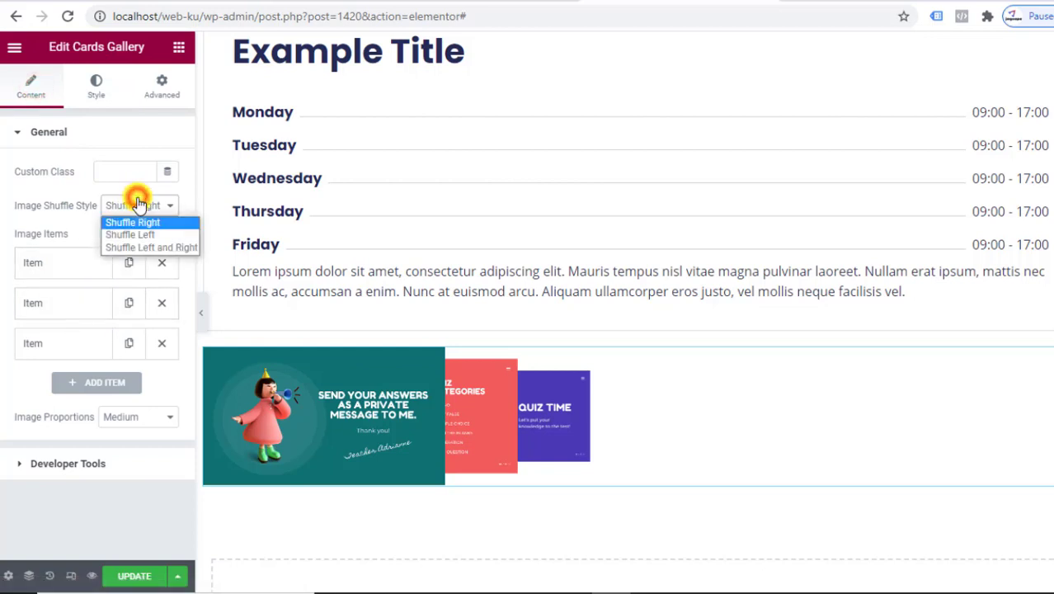
pyautogui.click(137, 205)
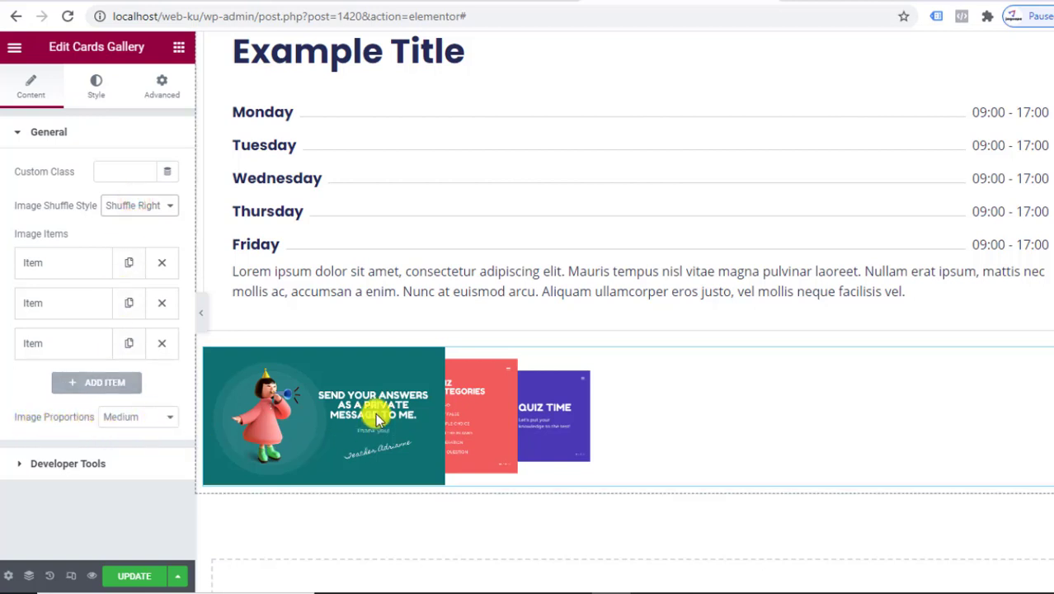
pyautogui.click(147, 418)
pyautogui.click(147, 434)
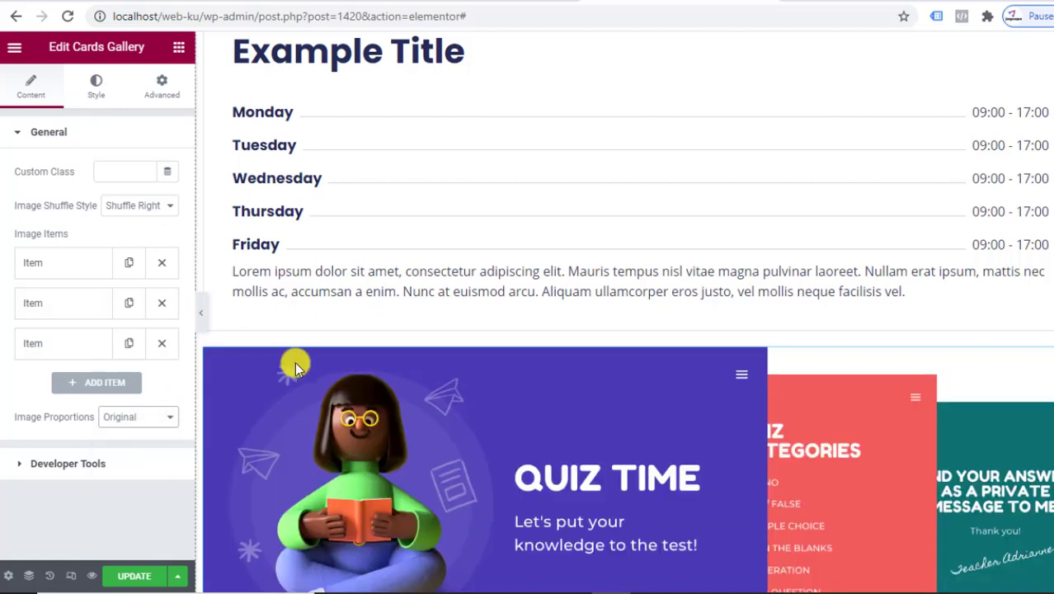
# Preview the enlarged gallery at full width, bringing the "Quiz Categories" and "Send your answers" cards forward before restoring the editing view
pyautogui.click(201, 312)
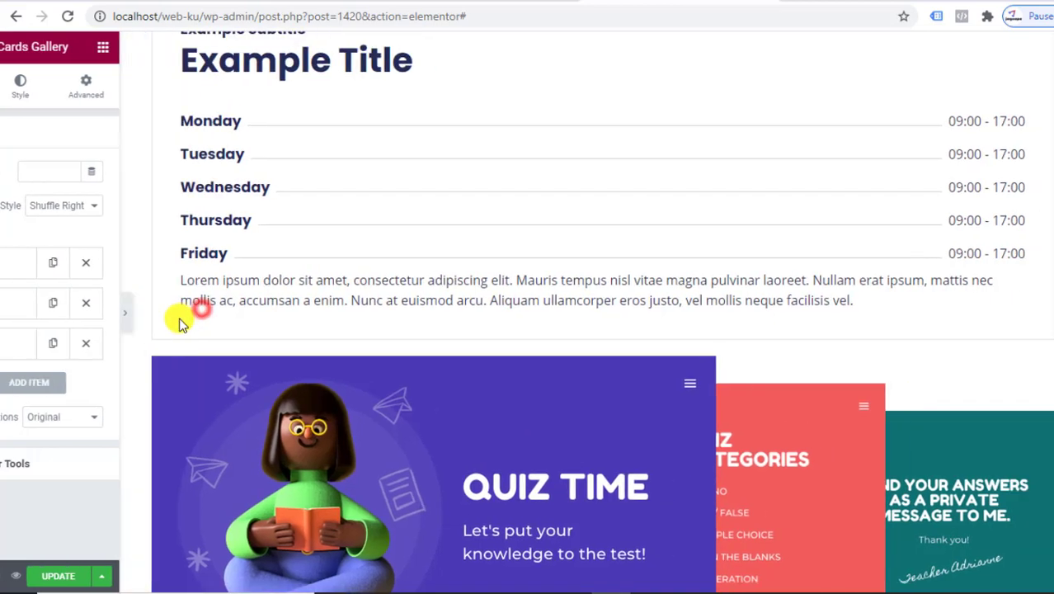
pyautogui.scroll(-1, 650, 426)
pyautogui.click(757, 438)
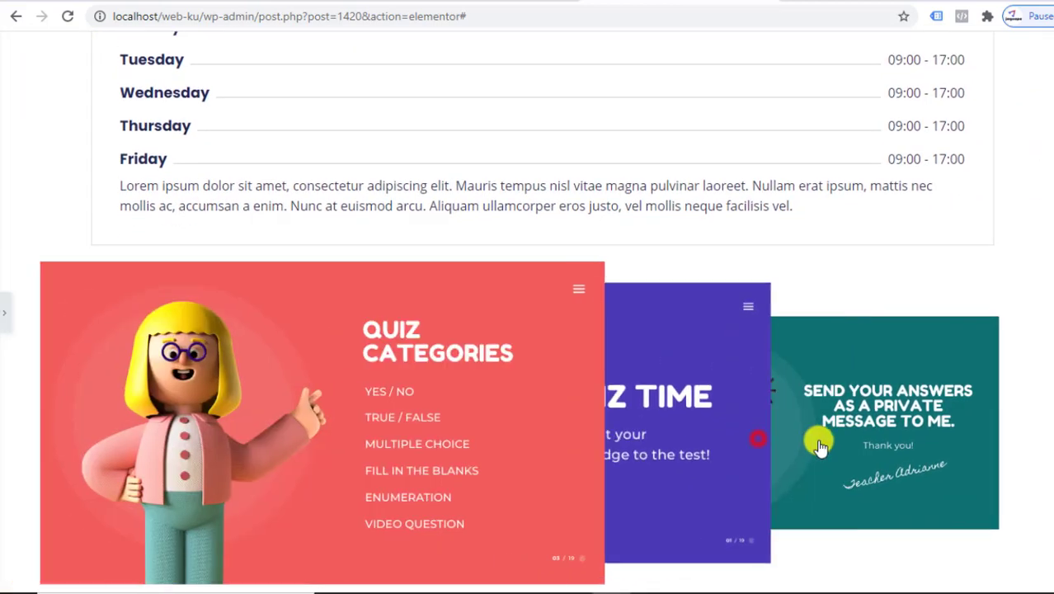
pyautogui.click(859, 431)
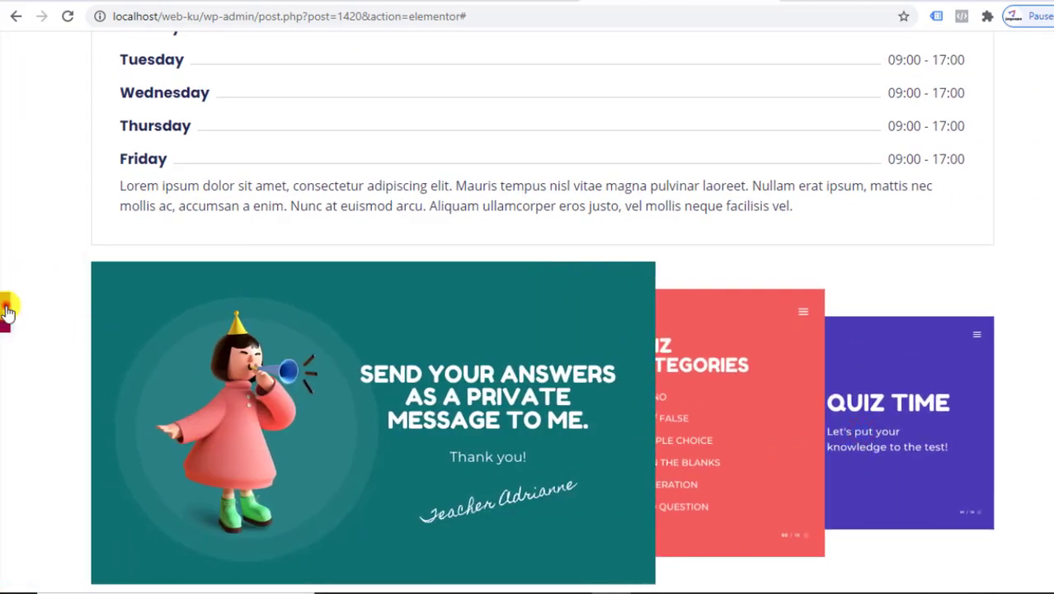
pyautogui.click(6, 312)
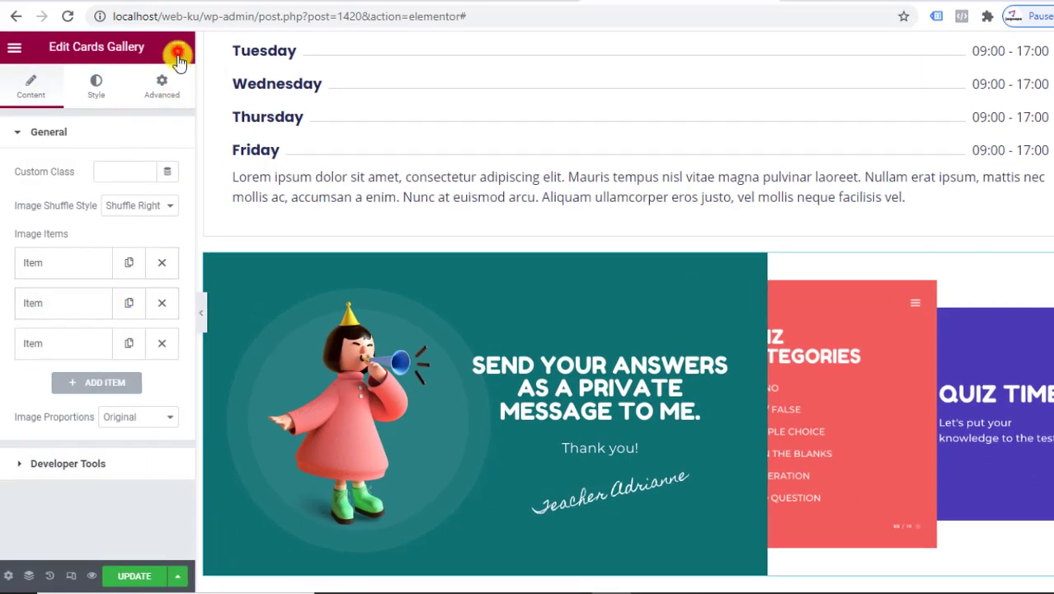
# Add a Pie and Donut Charts widget directly below the cards gallery
pyautogui.click(178, 56)
pyautogui.scroll(-5, 122, 429)
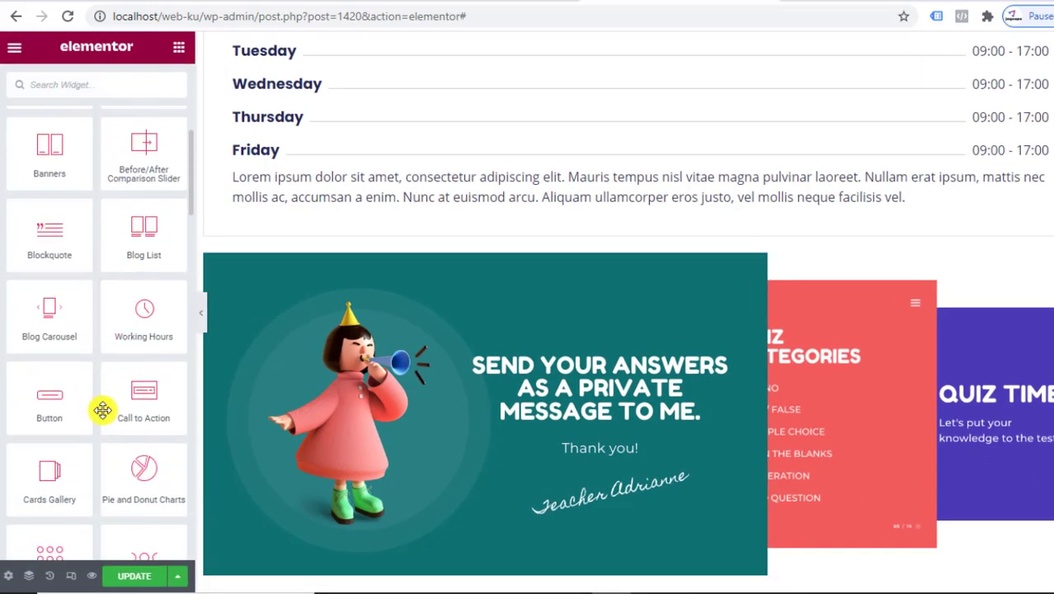
pyautogui.scroll(-1, 92, 408)
pyautogui.scroll(-1, 116, 394)
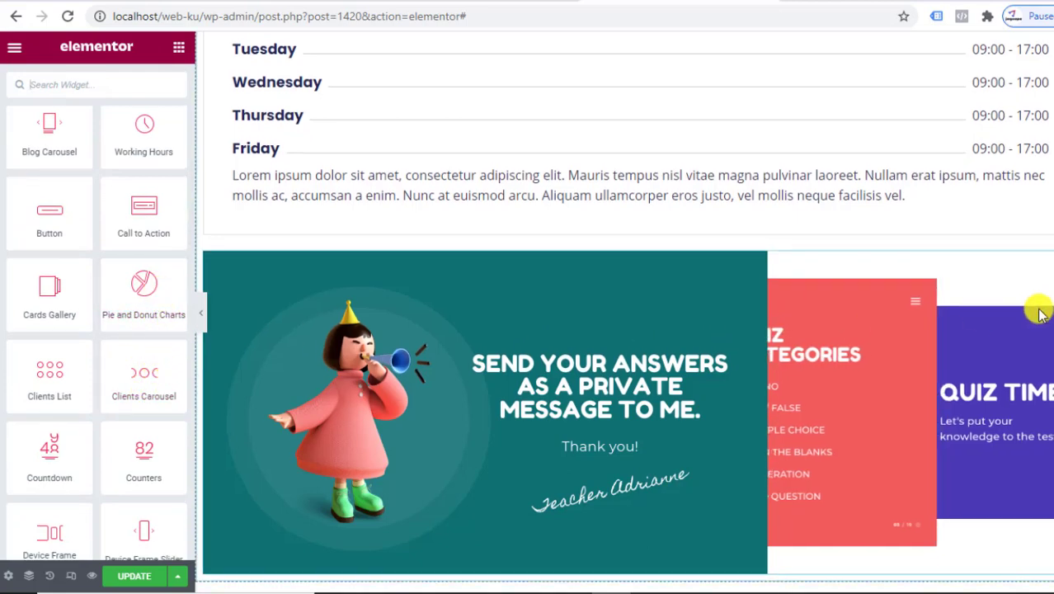
pyautogui.scroll(-2, 1035, 309)
pyautogui.scroll(-1, 143, 302)
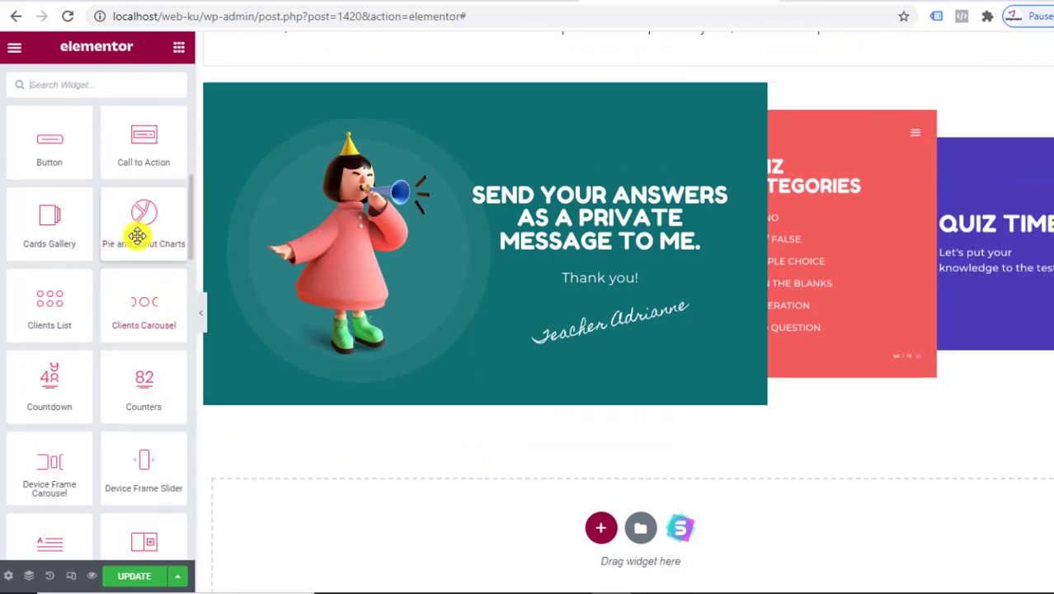
pyautogui.moveTo(138, 231); pyautogui.dragTo(426, 410)
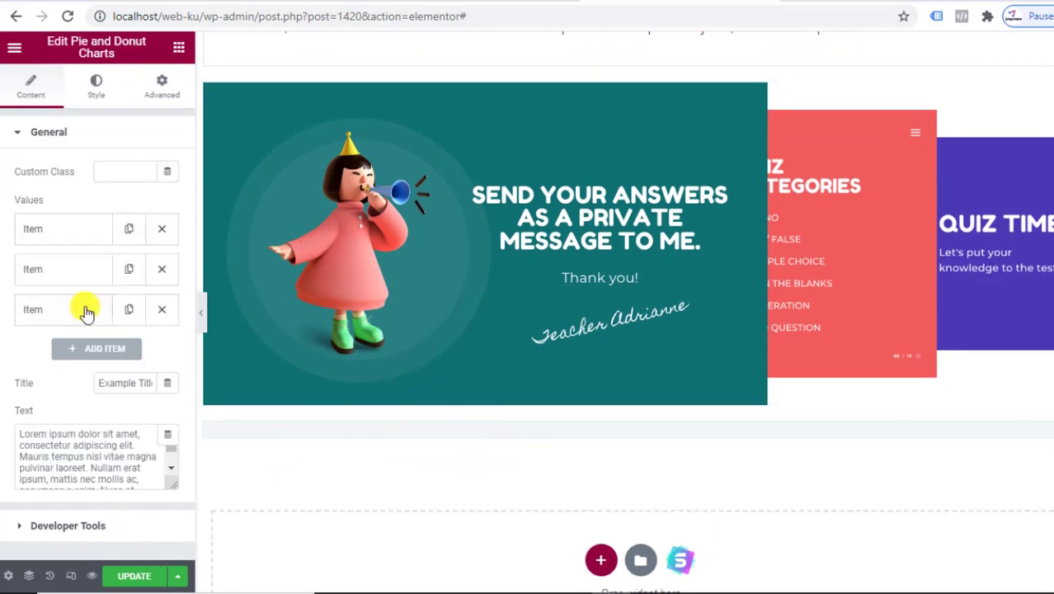
pyautogui.scroll(-2, 610, 419)
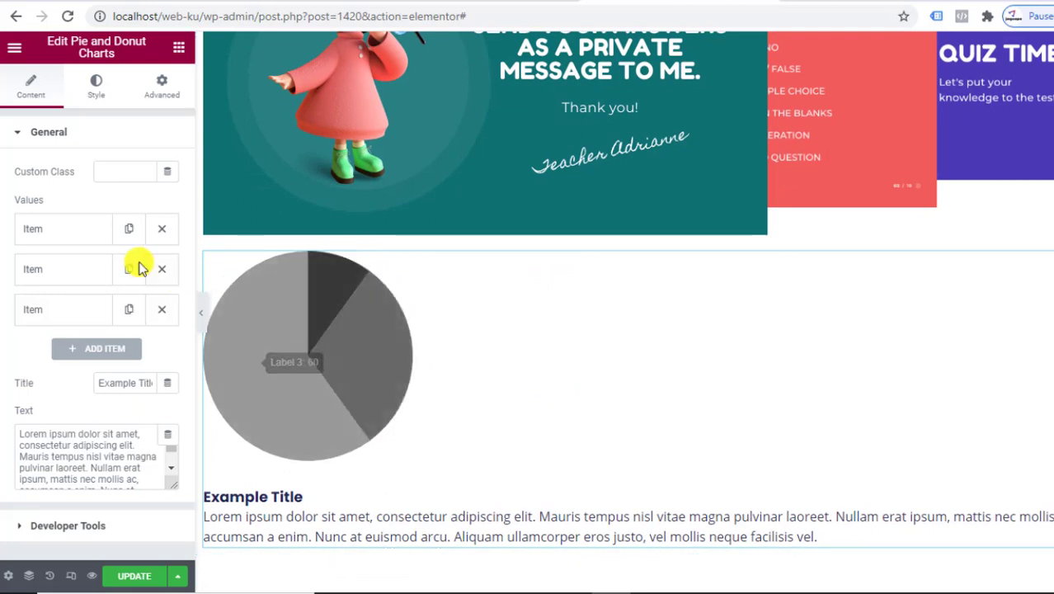
# Label the pie chart's first item "Merah" and set its background color to red #E24C4C
pyautogui.click(71, 228)
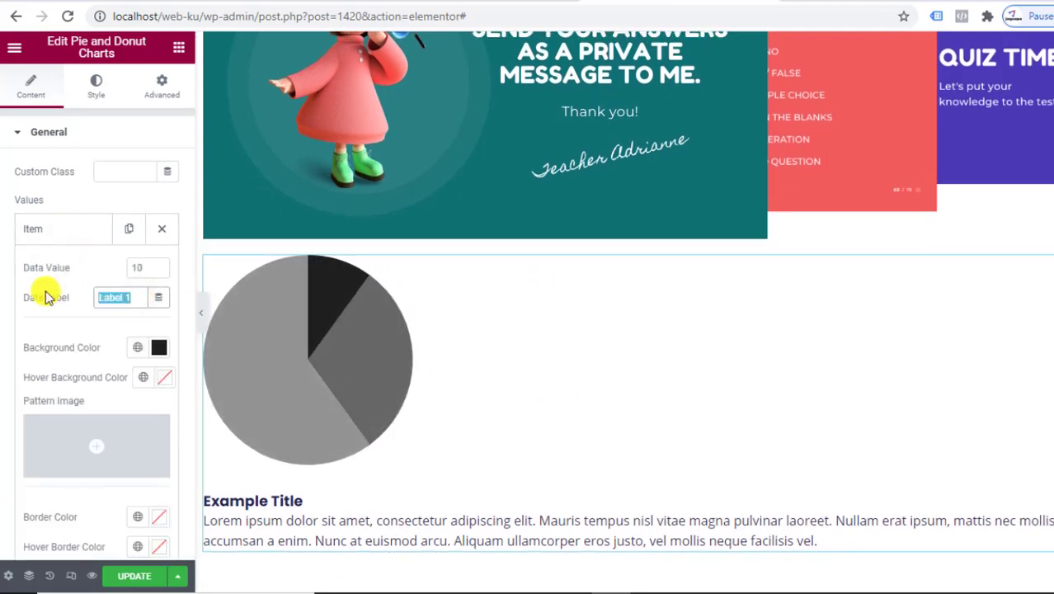
pyautogui.write('Merah')
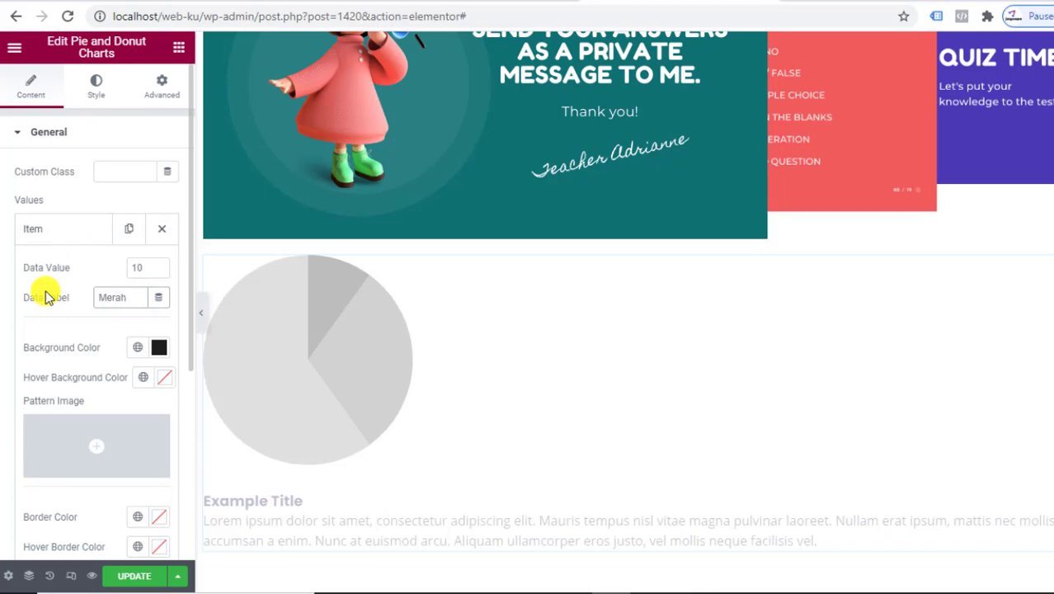
pyautogui.click(157, 351)
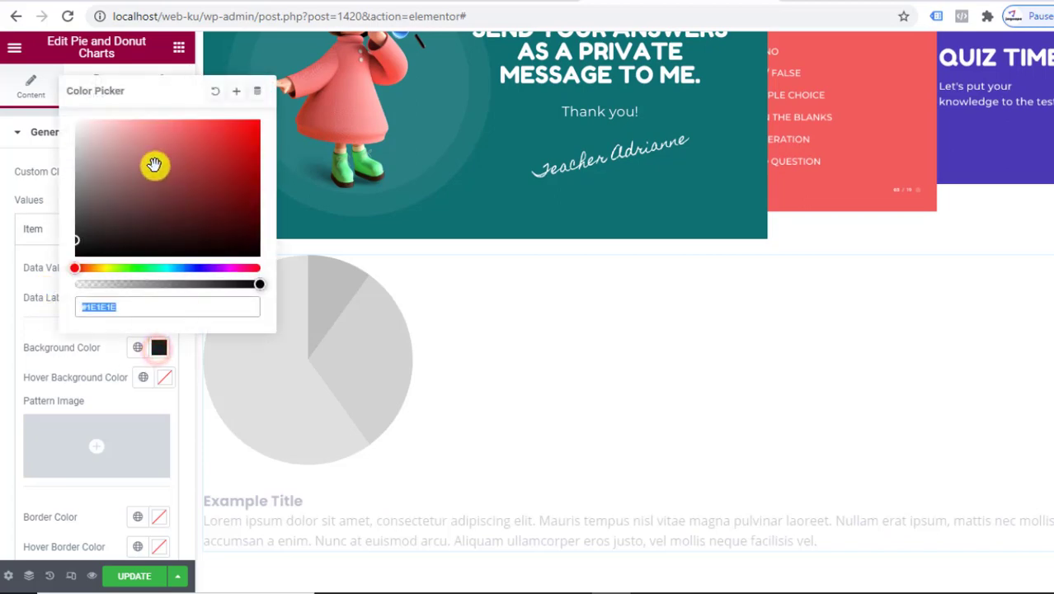
pyautogui.click(196, 136)
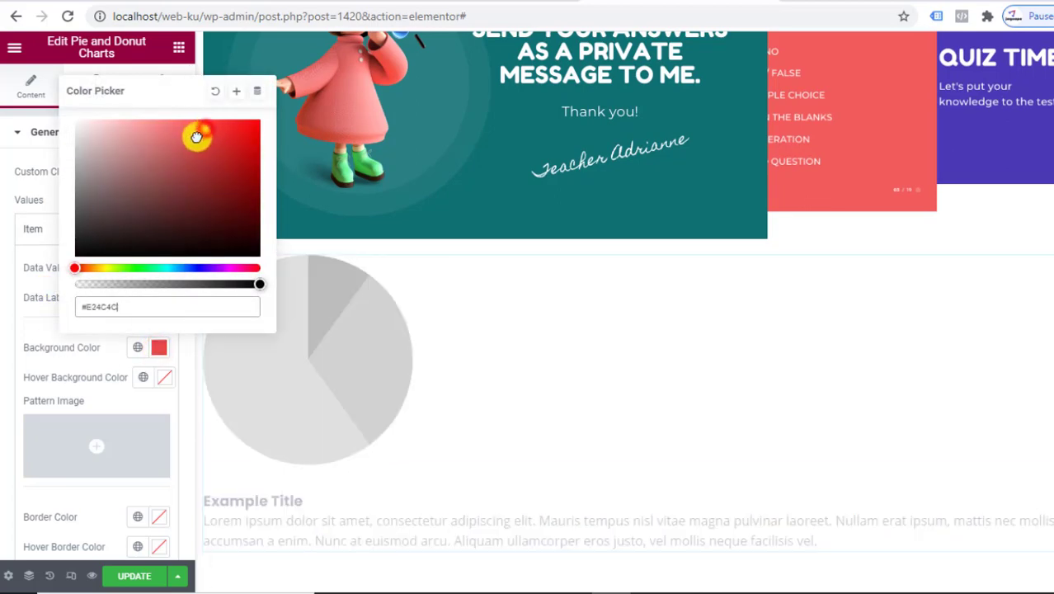
pyautogui.click(158, 351)
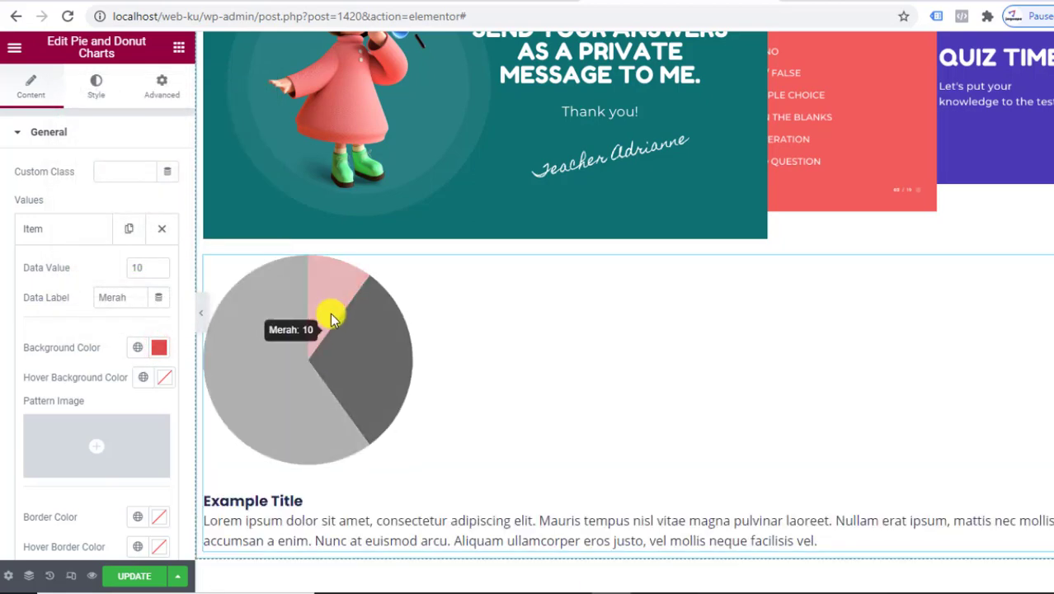
pyautogui.click(83, 235)
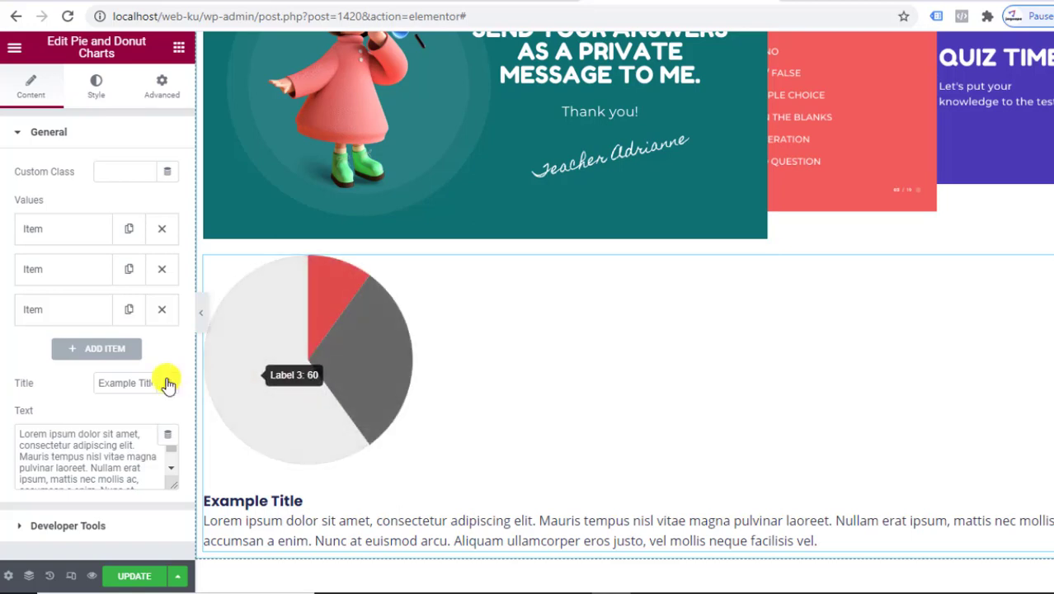
# Return to the widget library and try to place a Clients List widget on the page
pyautogui.click(179, 47)
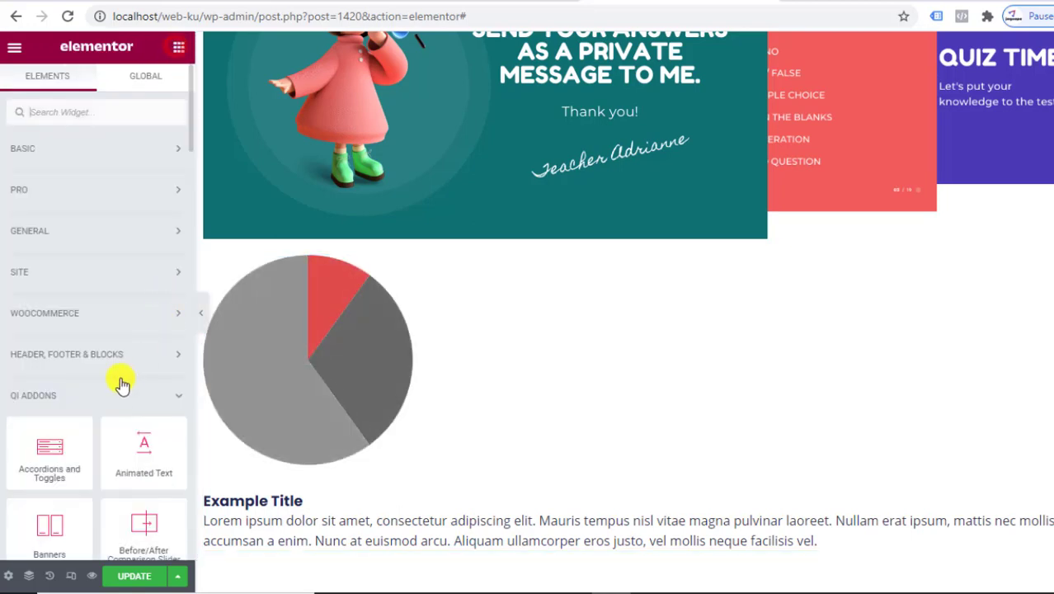
pyautogui.scroll(-10, 115, 387)
pyautogui.scroll(-1, 116, 390)
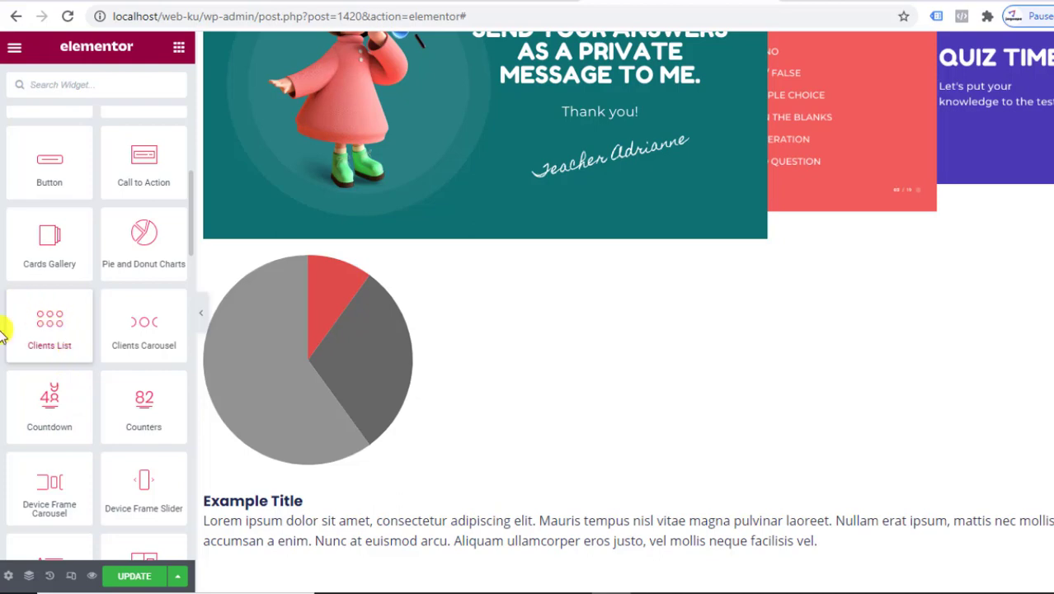
pyautogui.moveTo(38, 328); pyautogui.dragTo(889, 464)
pyautogui.scroll(-2, 889, 456)
pyautogui.scroll(5, 889, 465)
pyautogui.scroll(10, 889, 464)
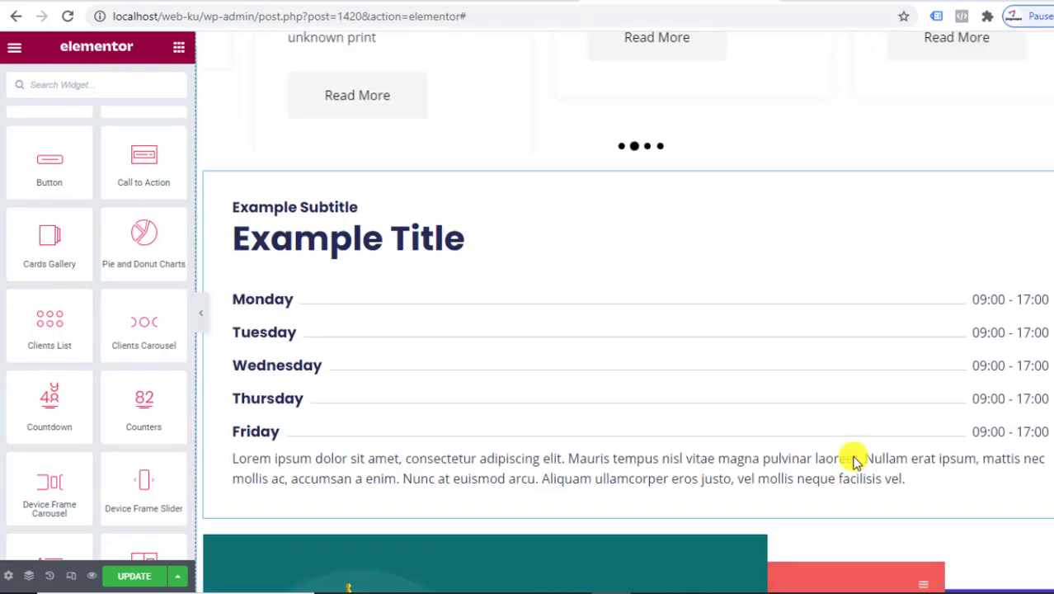
# Add a Clients Carousel widget directly below the pie chart's text
pyautogui.scroll(-8, 546, 379)
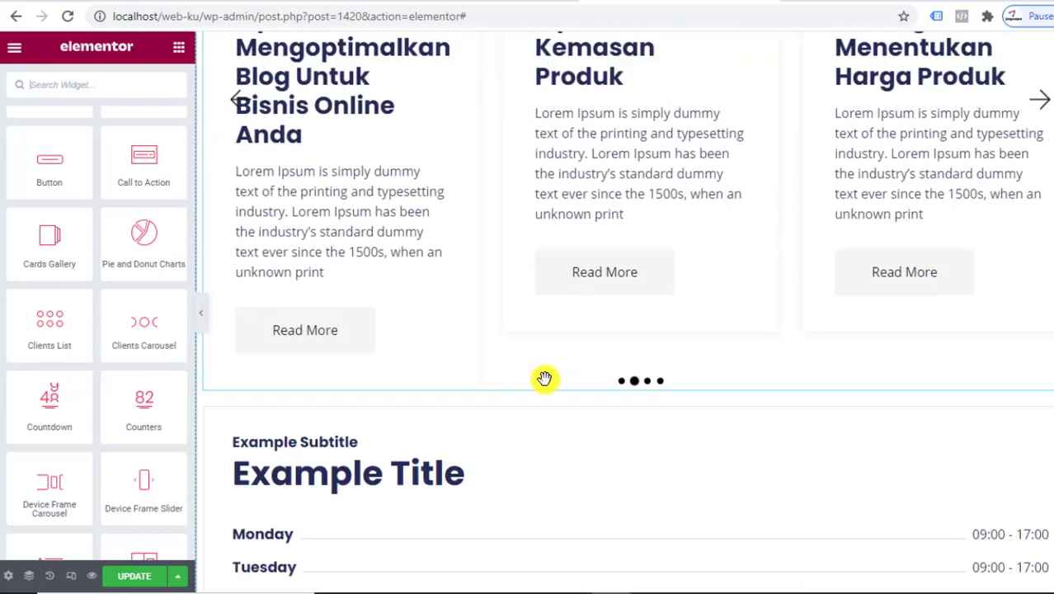
pyautogui.moveTo(155, 345); pyautogui.dragTo(670, 393)
pyautogui.scroll(-1, 670, 393)
pyautogui.scroll(-7, 667, 394)
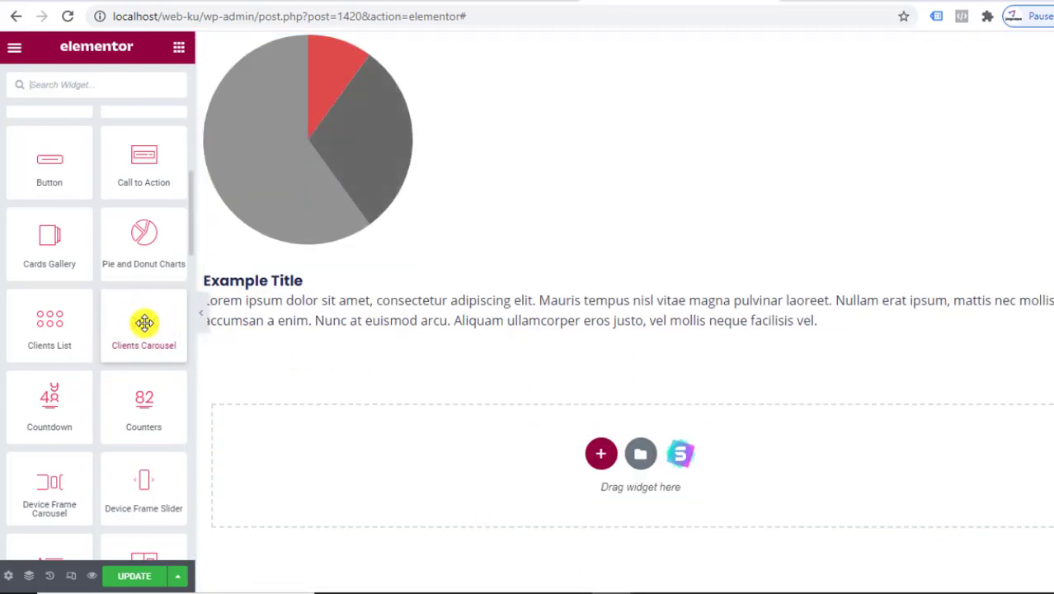
pyautogui.moveTo(144, 323); pyautogui.dragTo(527, 329)
pyautogui.moveTo(587, 343); pyautogui.dragTo(589, 344)
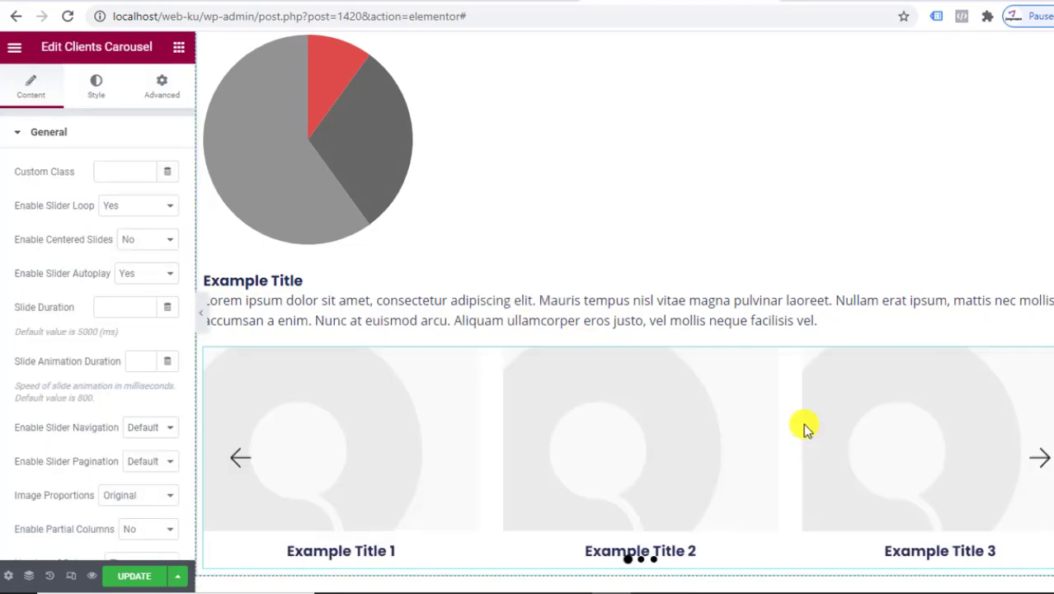
# Examine the clients carousel on the page and review its general options from the slider settings to the client items
pyautogui.scroll(-3, 816, 485)
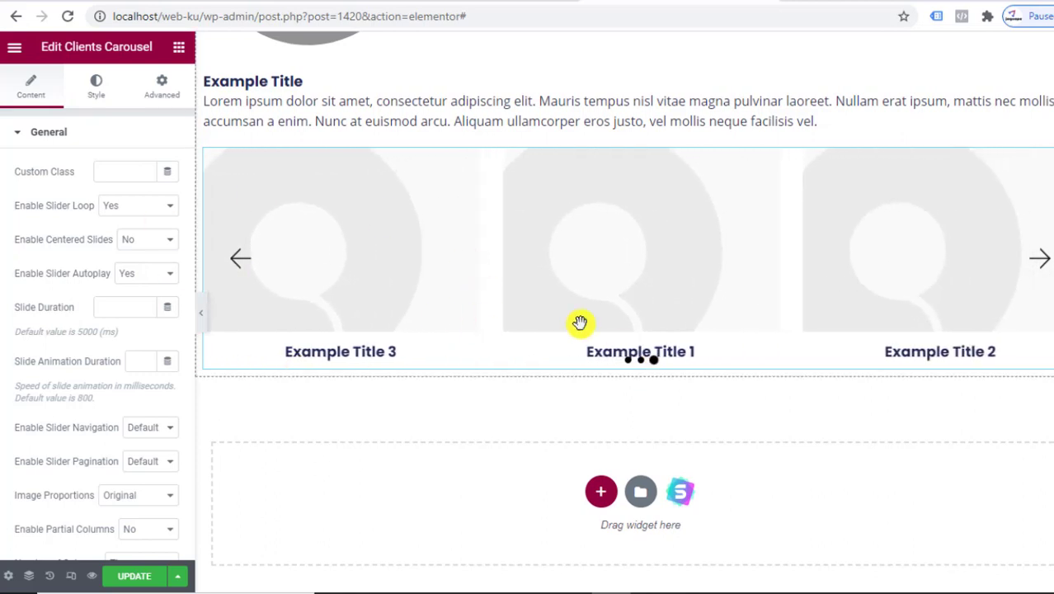
pyautogui.scroll(1, 354, 281)
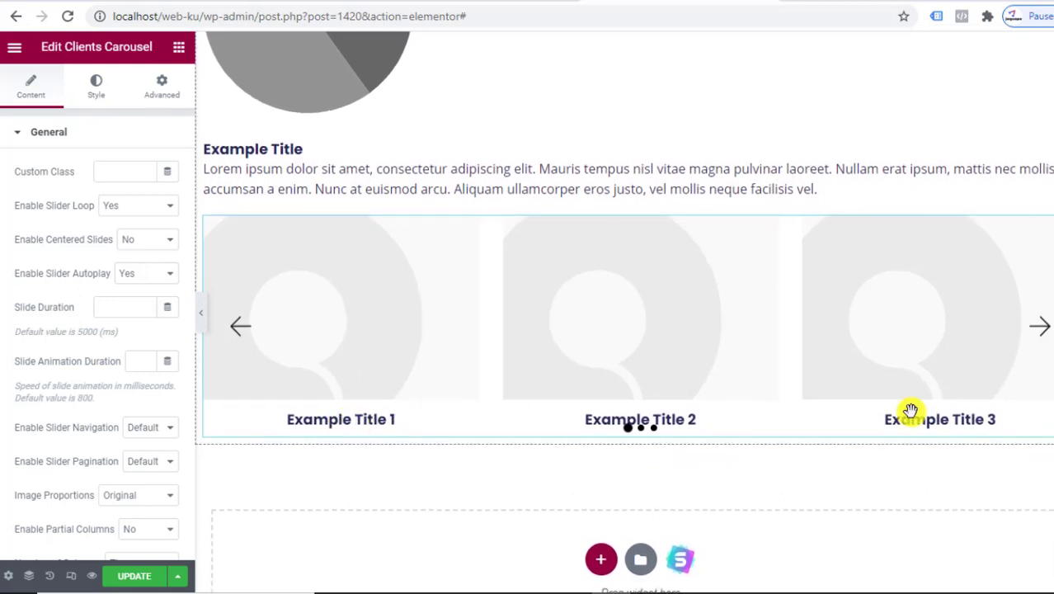
pyautogui.scroll(-1, 471, 379)
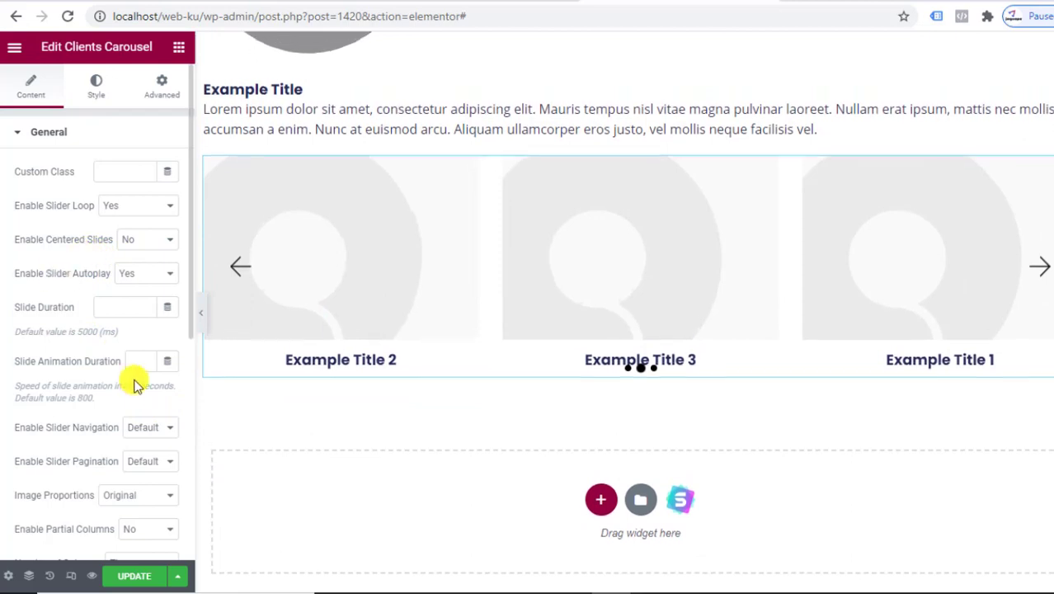
pyautogui.scroll(-1, 110, 465)
pyautogui.scroll(-1, 124, 467)
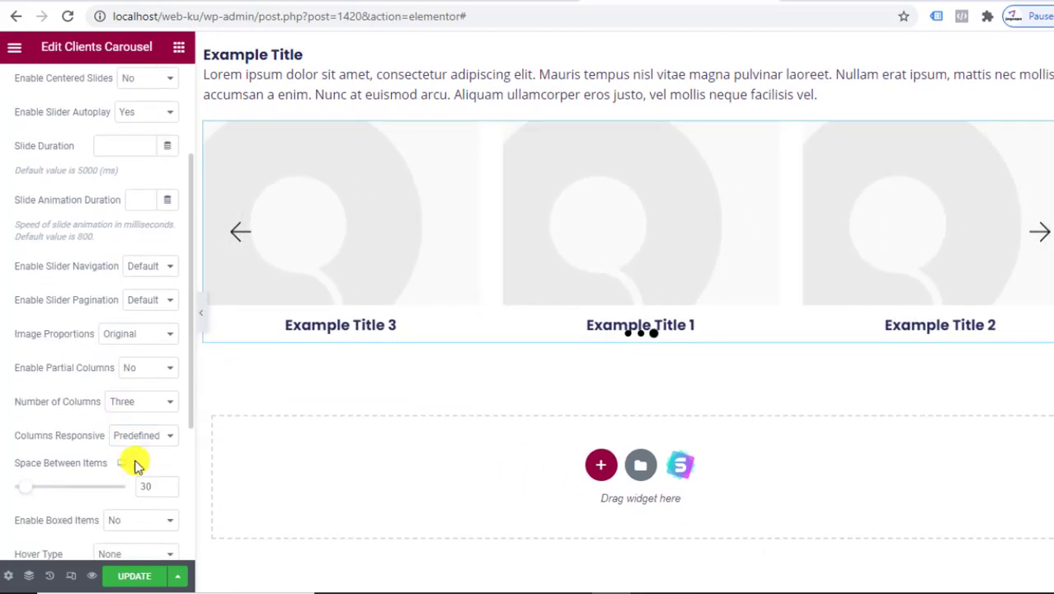
pyautogui.scroll(-3, 97, 451)
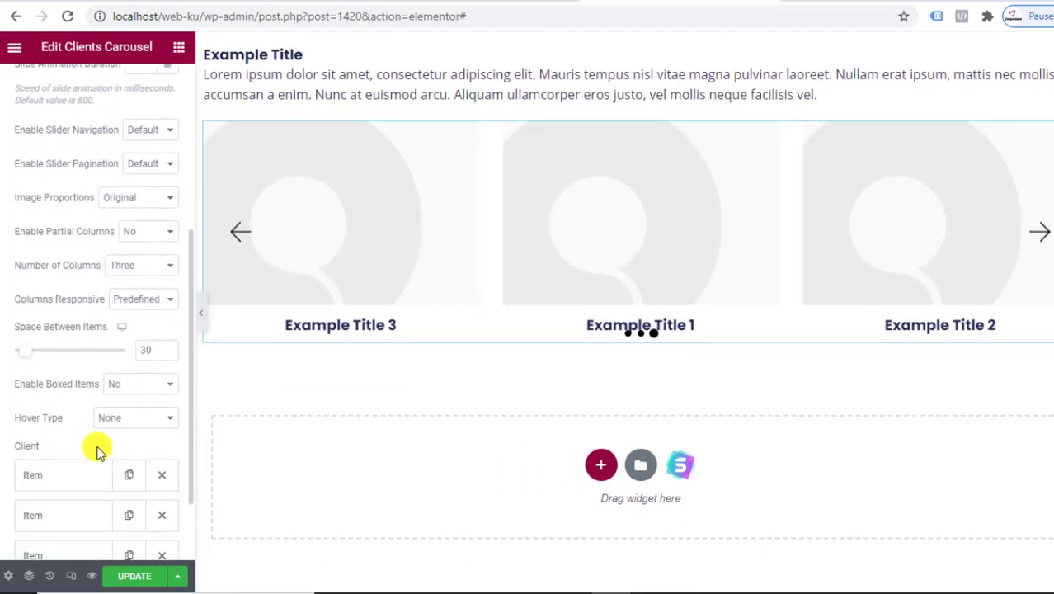
pyautogui.scroll(6, 99, 447)
pyautogui.click(63, 135)
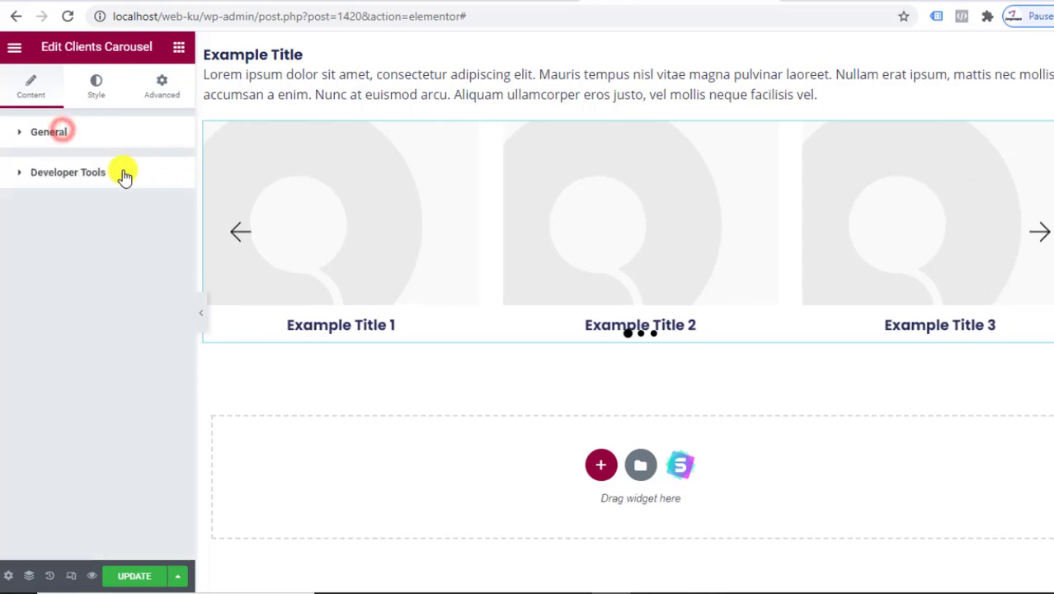
pyautogui.click(97, 134)
pyautogui.scroll(-2, 105, 263)
pyautogui.scroll(2, 118, 171)
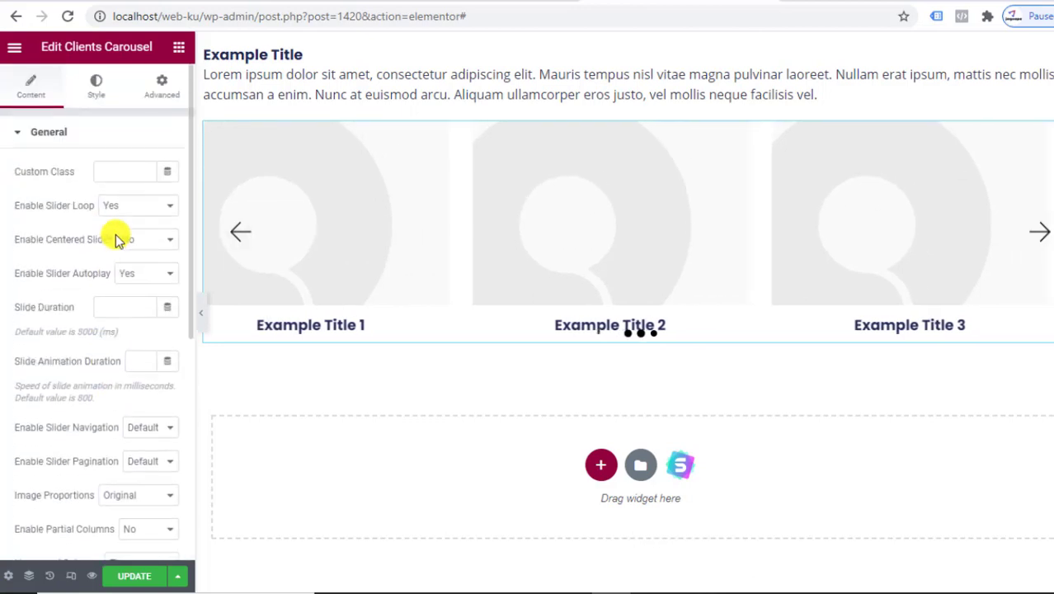
pyautogui.scroll(-4, 114, 239)
pyautogui.scroll(-3, 108, 255)
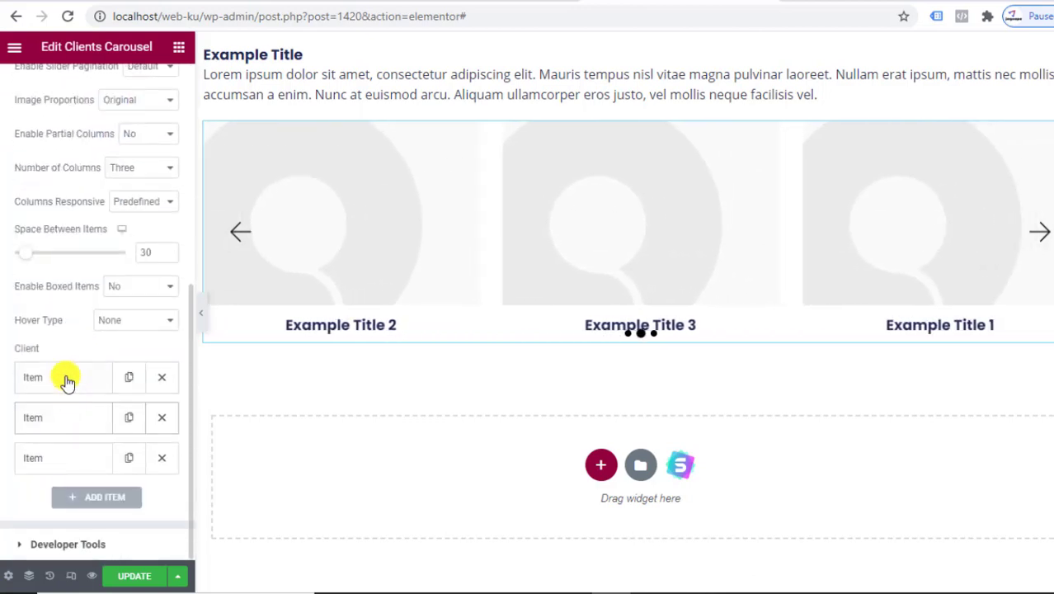
# Clear the client titles of the carousel's first and second items
pyautogui.click(65, 377)
pyautogui.scroll(-4, 118, 471)
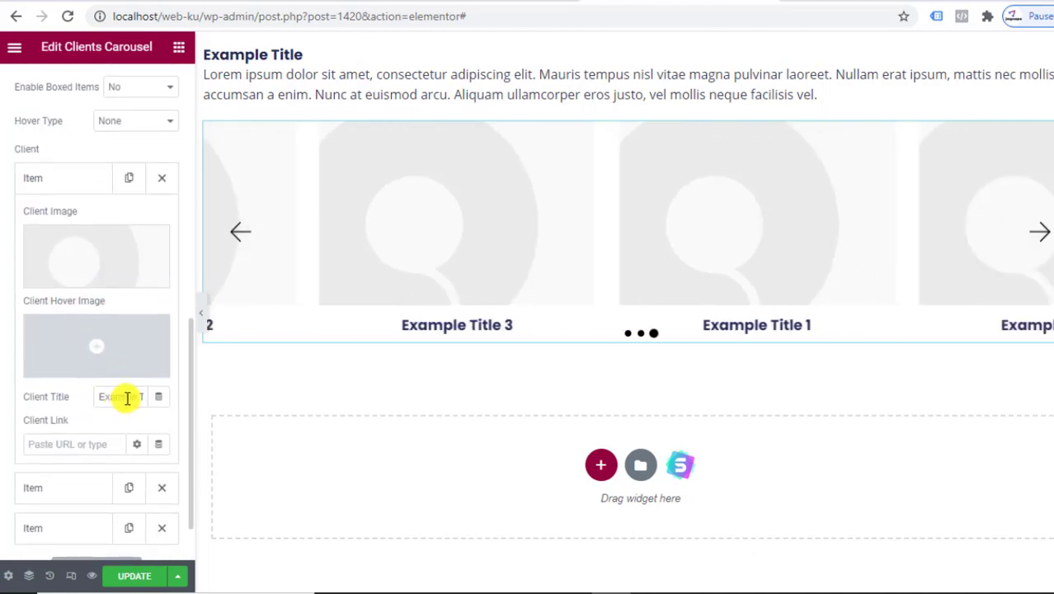
pyautogui.moveTo(96, 359); pyautogui.dragTo(75, 361)
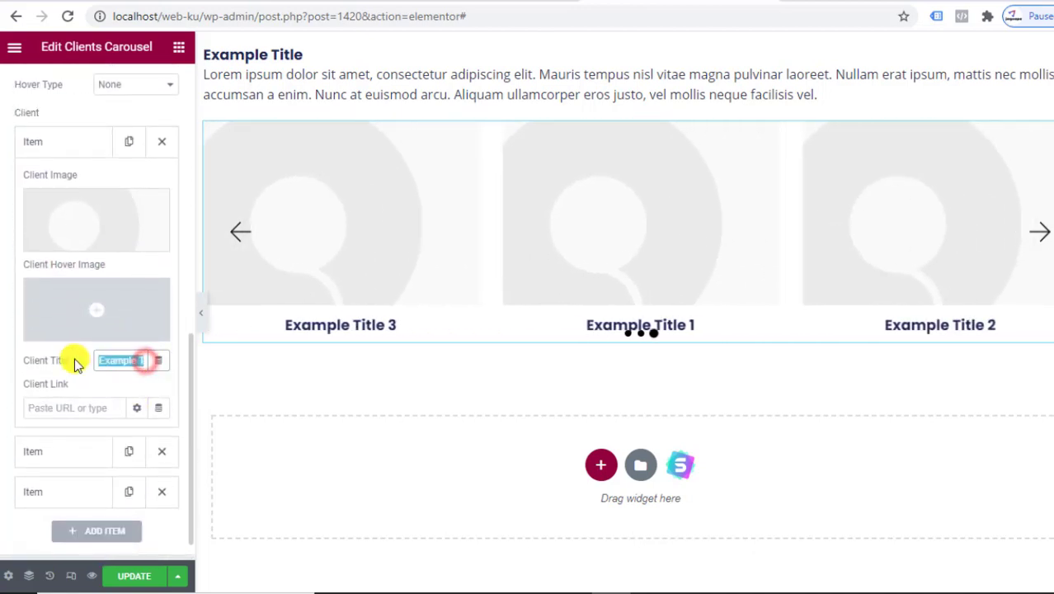
pyautogui.press('BackSpace')
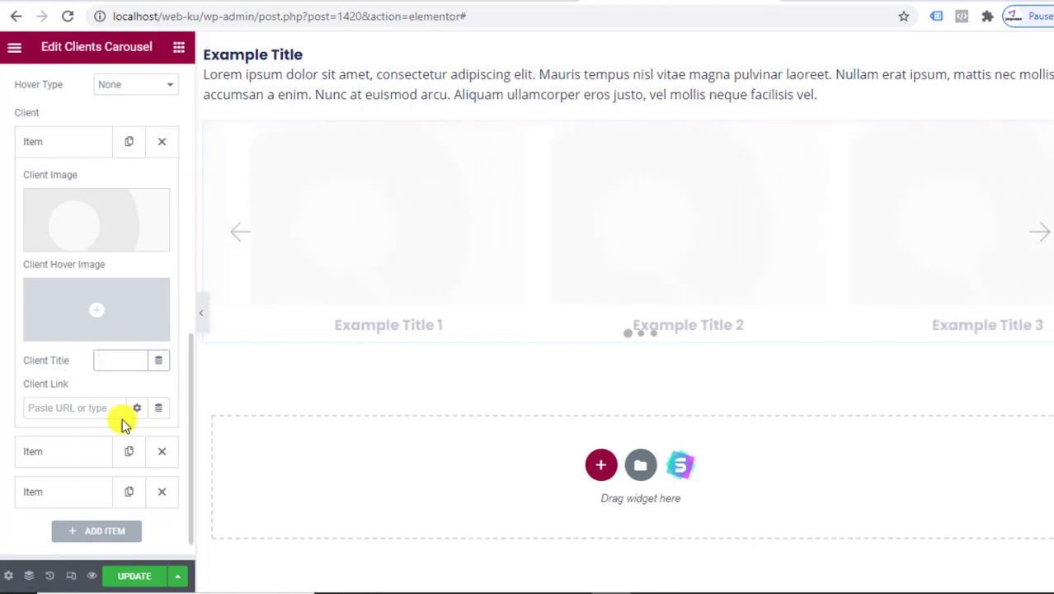
pyautogui.click(88, 139)
pyautogui.click(54, 183)
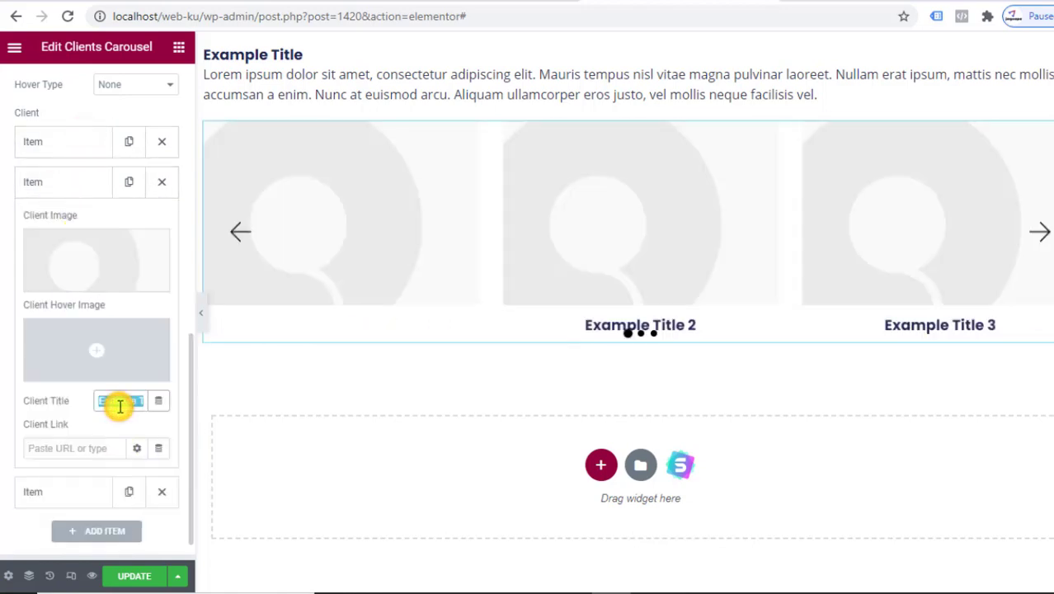
pyautogui.click(40, 183)
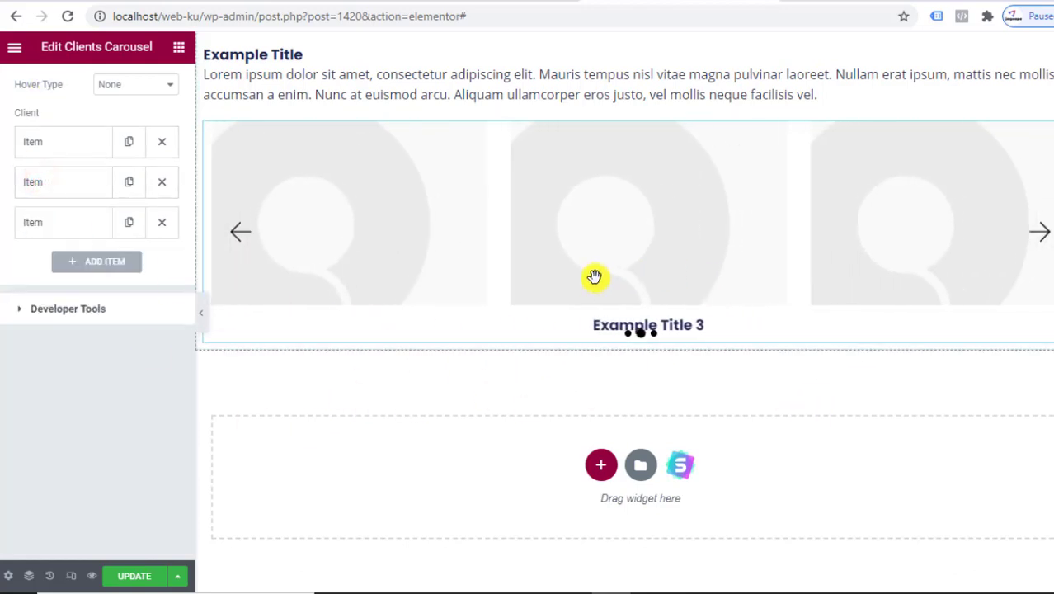
# Add a Countdown widget directly below the clients carousel
pyautogui.scroll(4, 644, 279)
pyautogui.scroll(4, 577, 206)
pyautogui.scroll(-3, 371, 181)
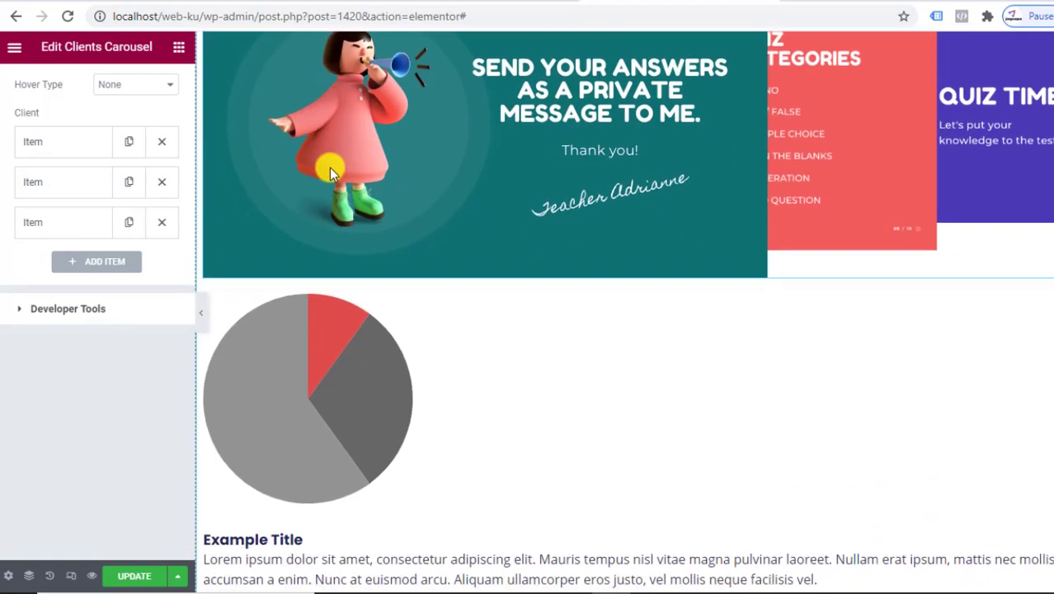
pyautogui.click(178, 46)
pyautogui.scroll(-2, 69, 366)
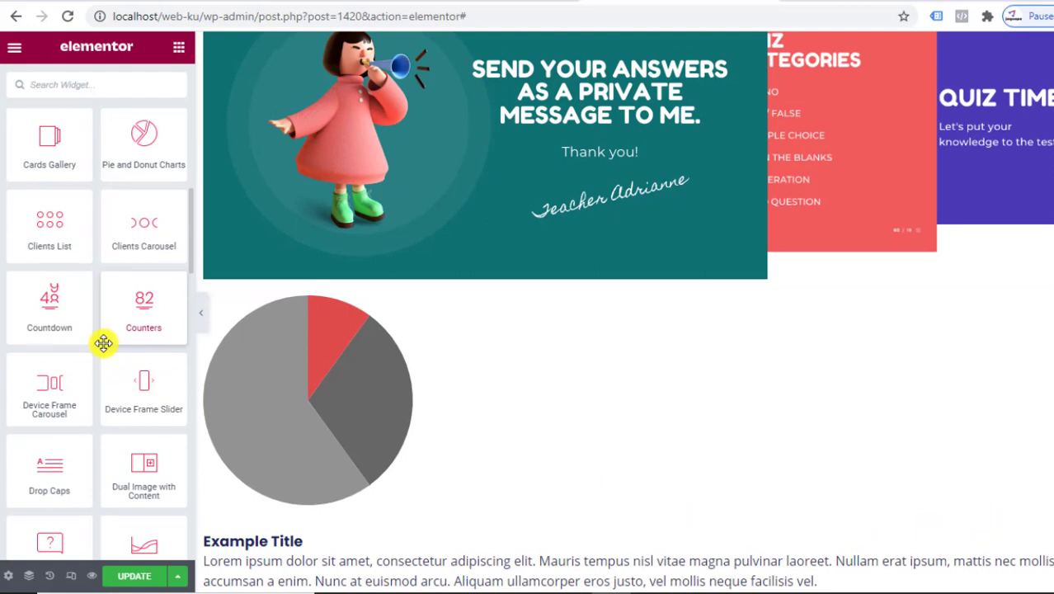
pyautogui.scroll(-5, 578, 471)
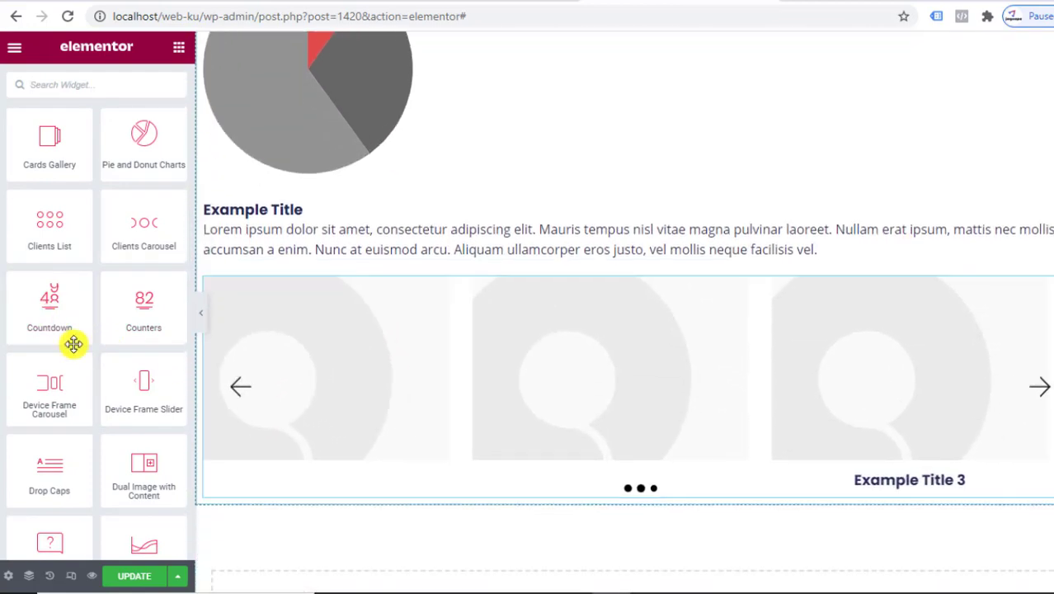
pyautogui.scroll(-4, 71, 337)
pyautogui.scroll(2, 49, 206)
pyautogui.moveTo(51, 211); pyautogui.dragTo(410, 440)
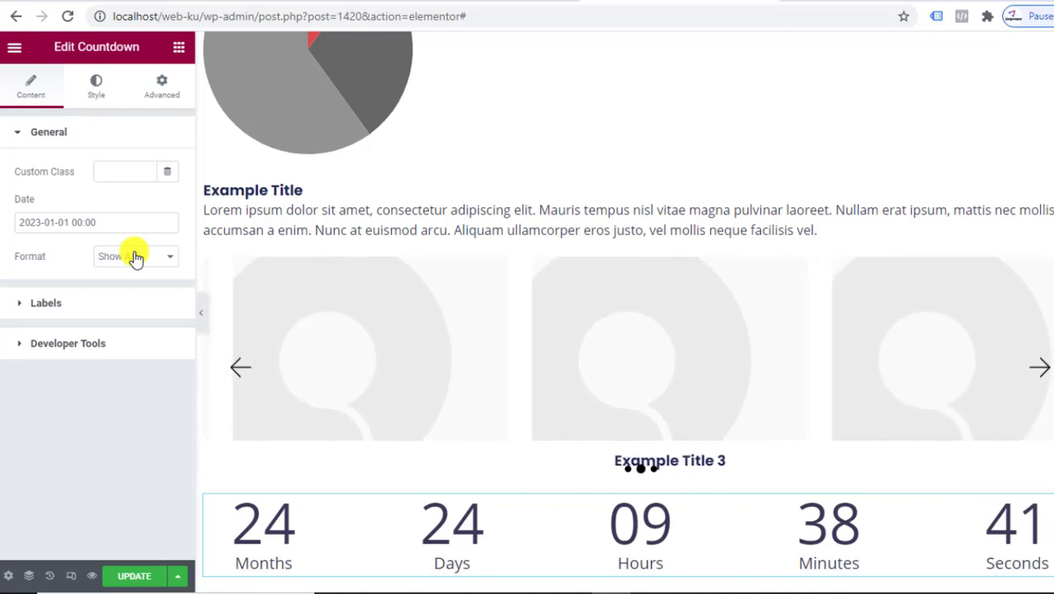
# Review the countdown's available format options, keeping Show All
pyautogui.click(134, 257)
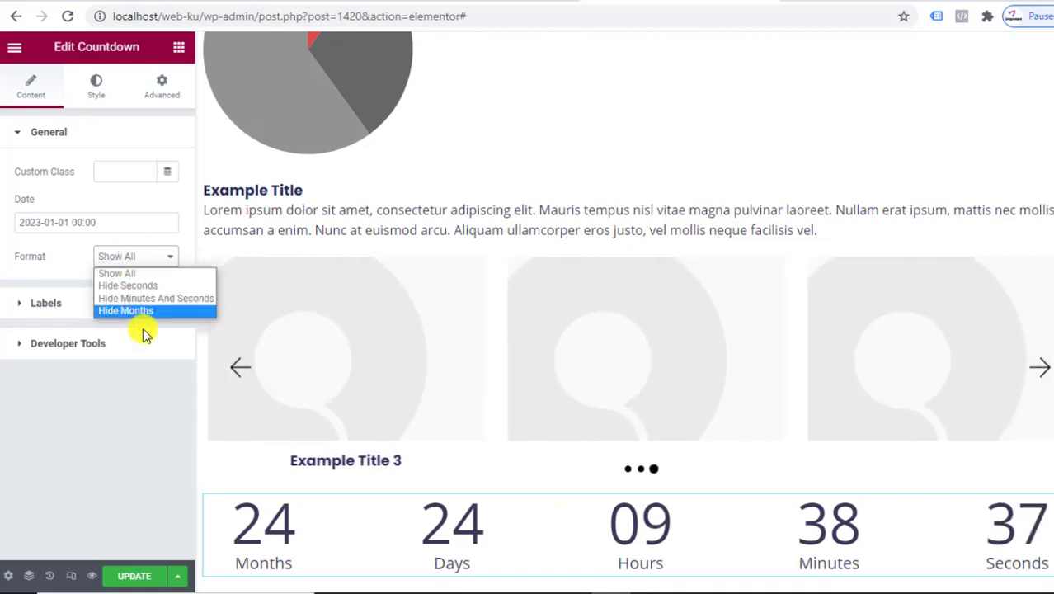
pyautogui.click(123, 259)
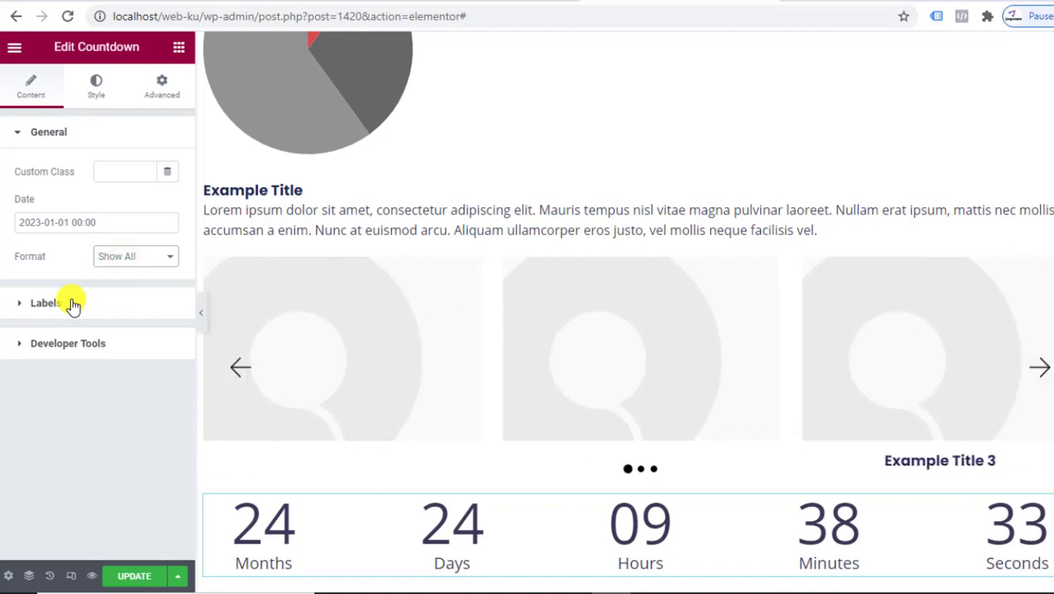
pyautogui.scroll(-3, 278, 476)
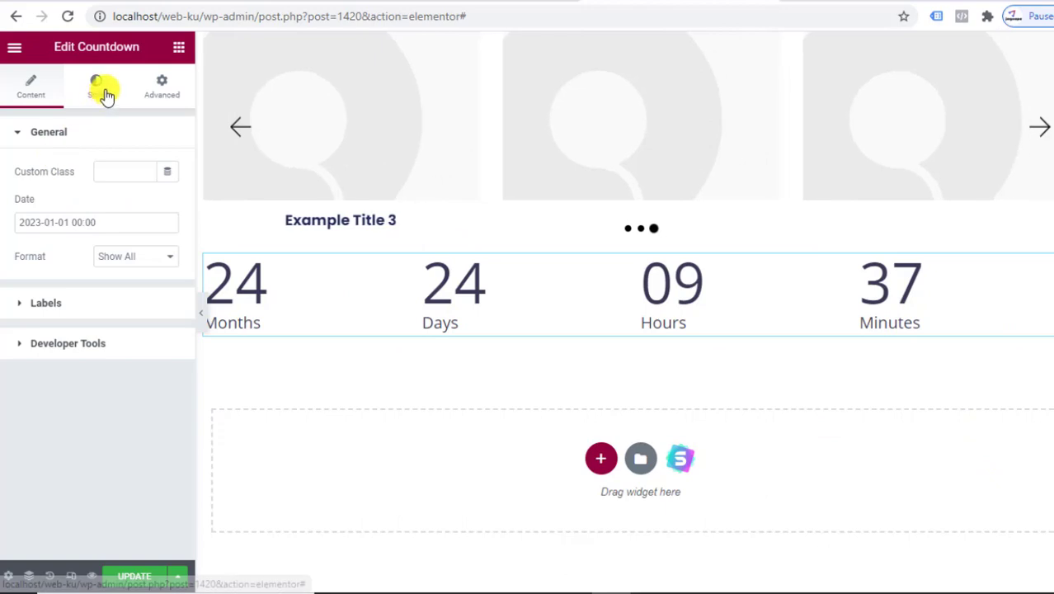
# Try centring the countdown's content, settle on Space Evenly for its justification, and preview the page at full width
pyautogui.click(105, 89)
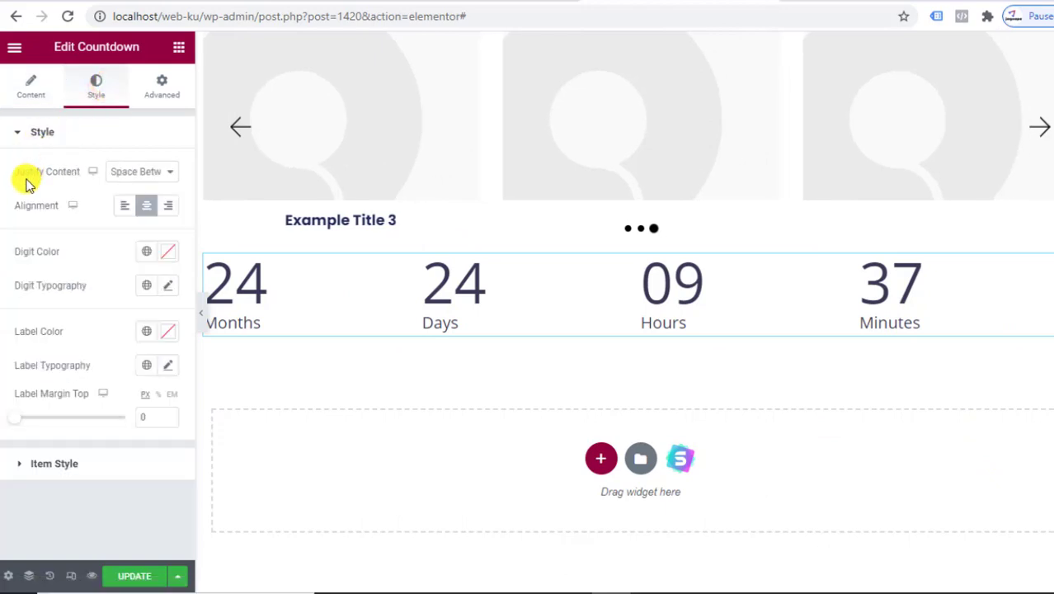
pyautogui.click(132, 172)
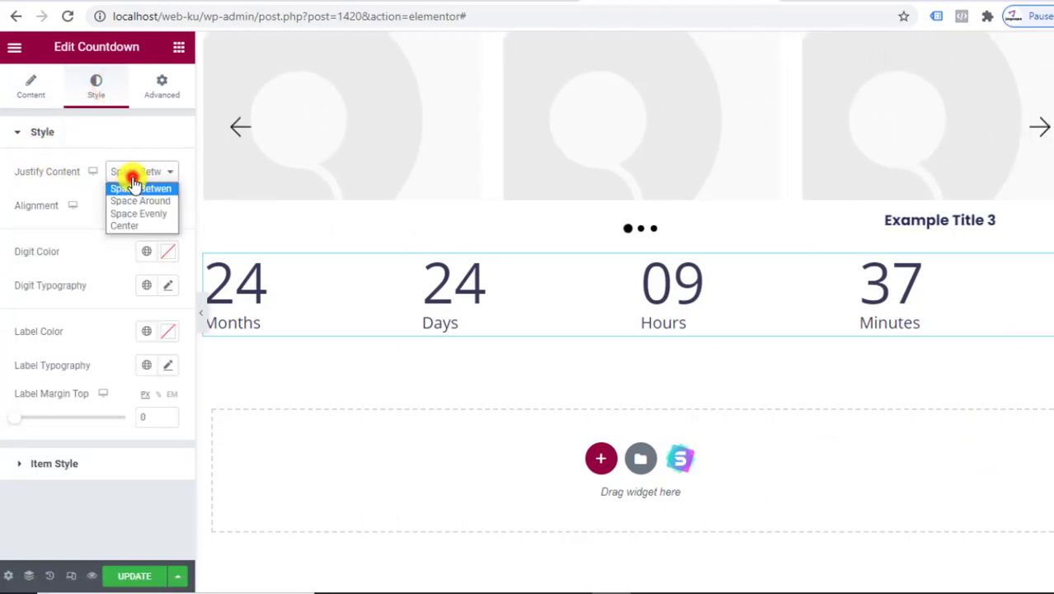
pyautogui.click(132, 226)
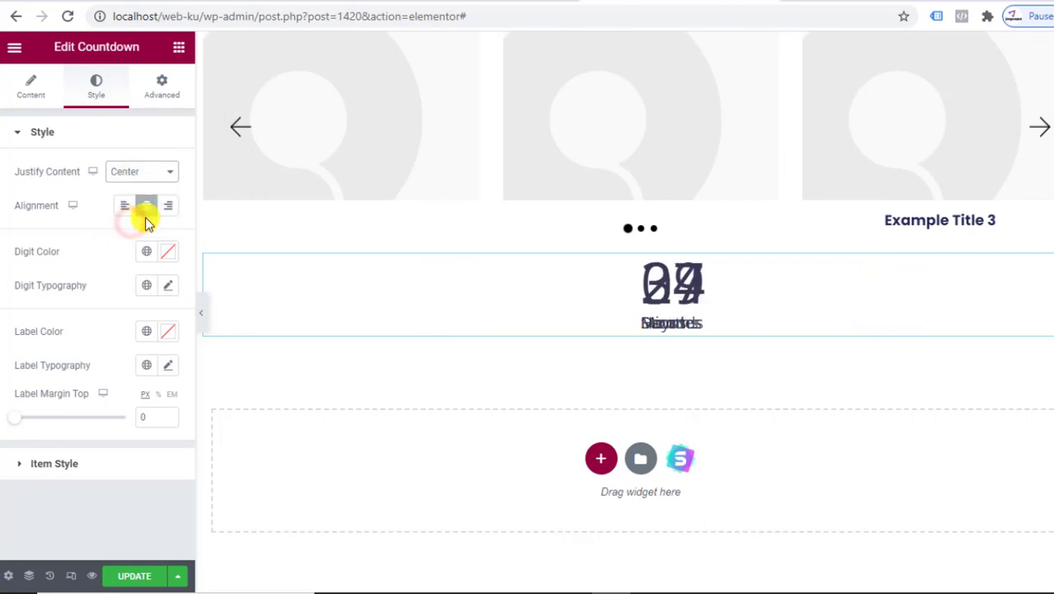
pyautogui.click(140, 177)
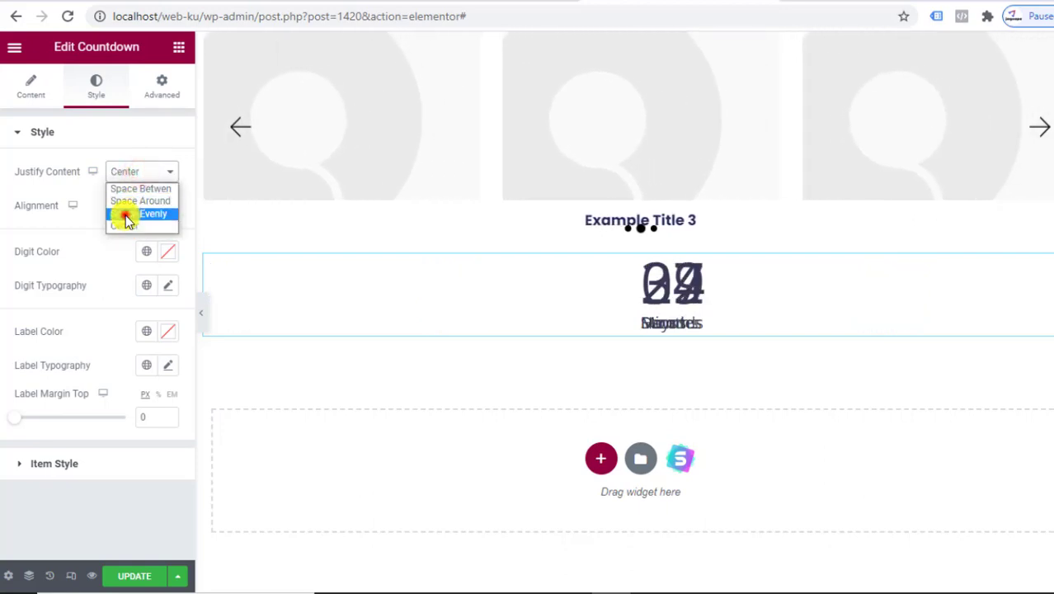
pyautogui.click(124, 216)
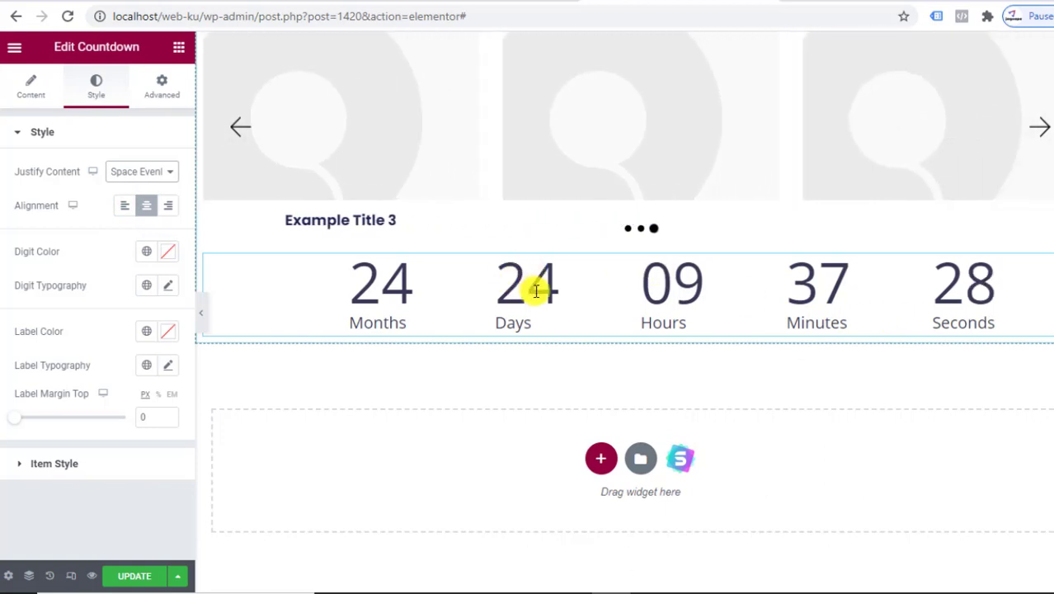
pyautogui.click(202, 321)
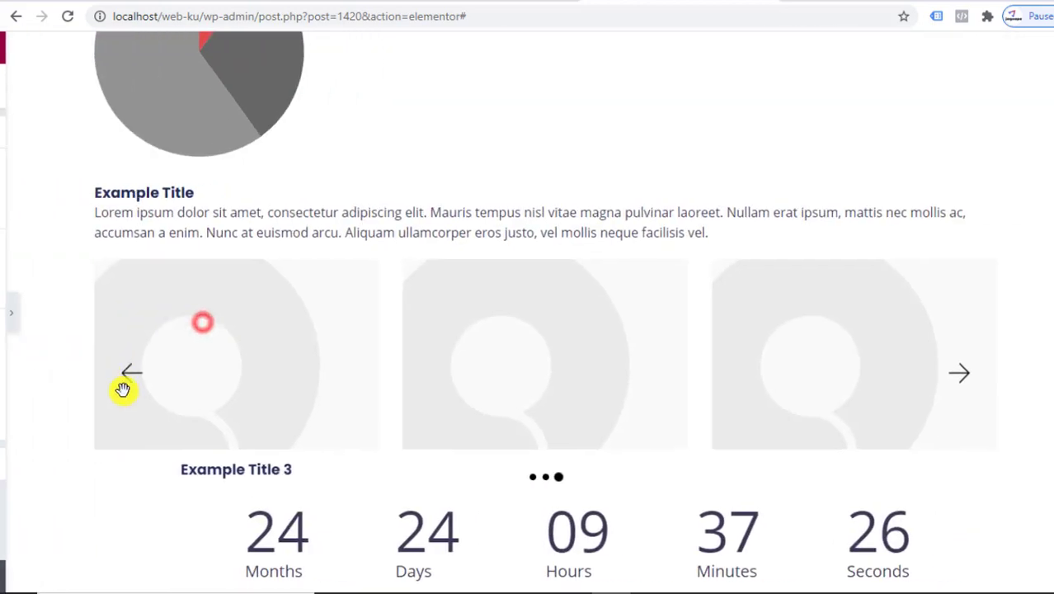
pyautogui.click(3, 322)
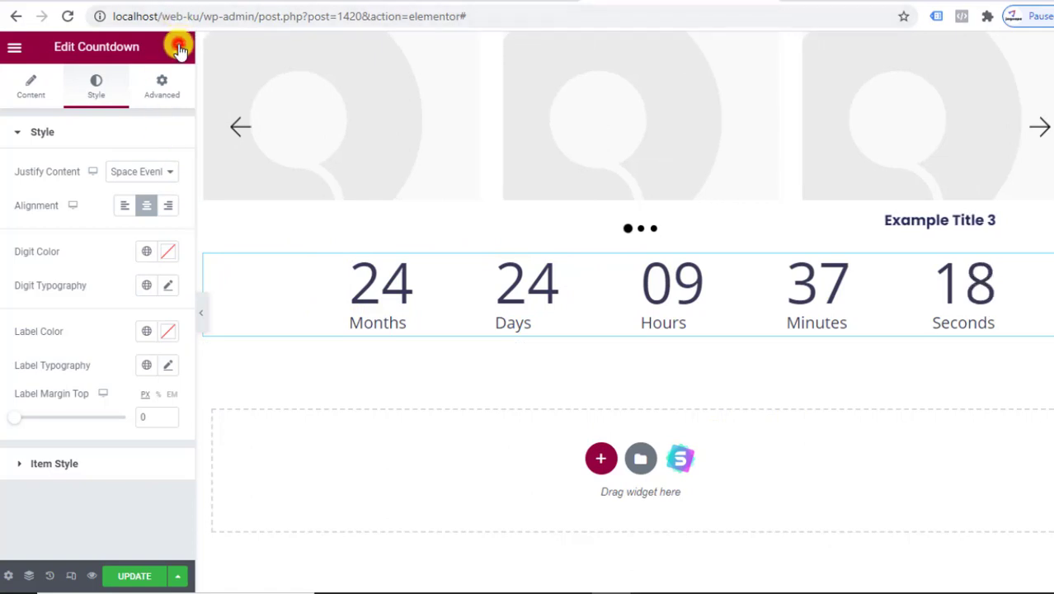
# Add a Counters widget directly below the countdown
pyautogui.click(179, 47)
pyautogui.scroll(-10, 120, 338)
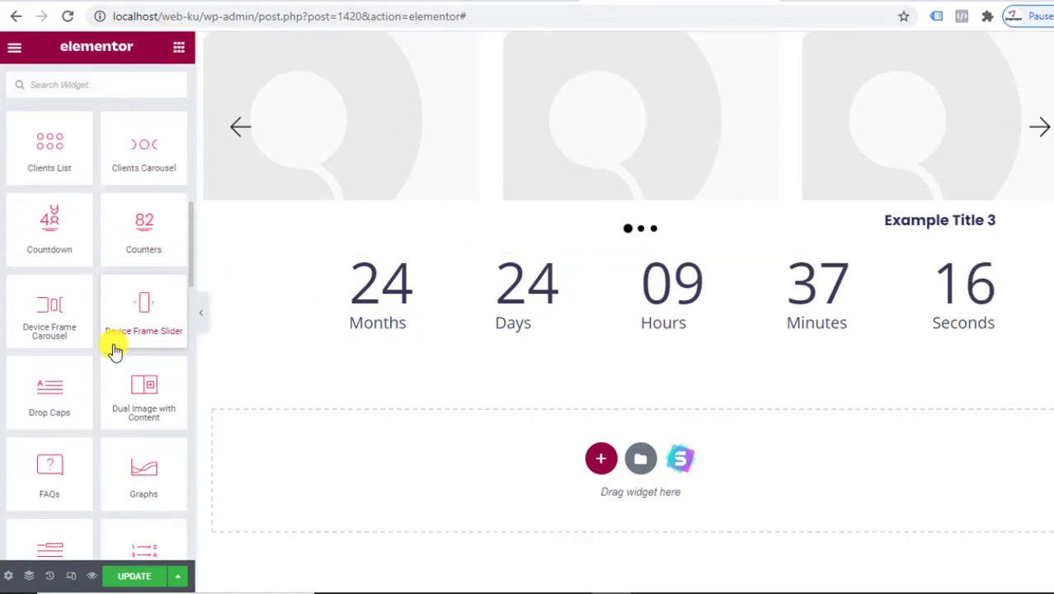
pyautogui.scroll(-1, 115, 350)
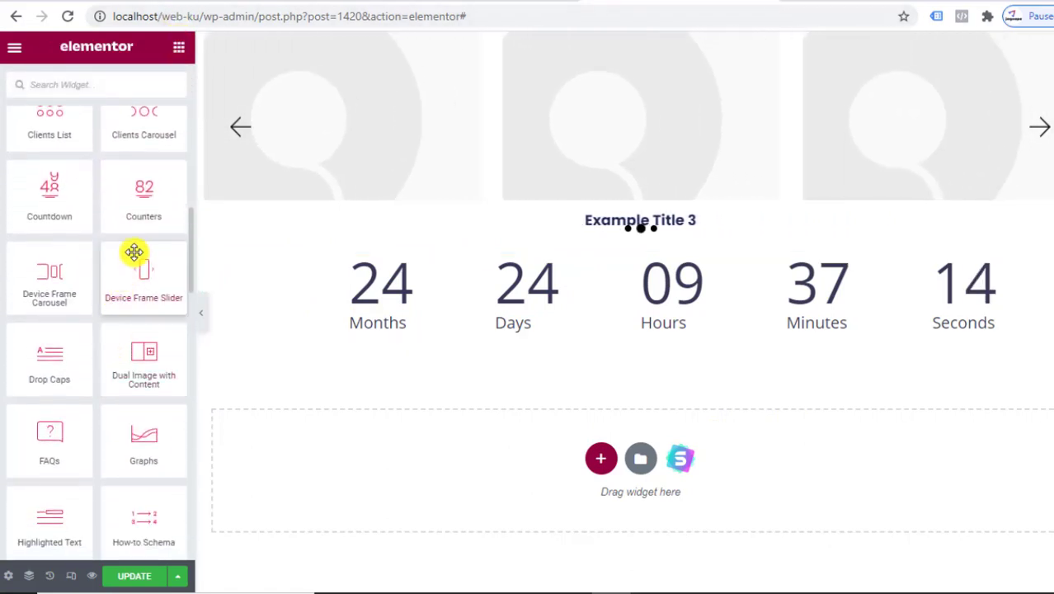
pyautogui.moveTo(141, 193); pyautogui.dragTo(541, 324)
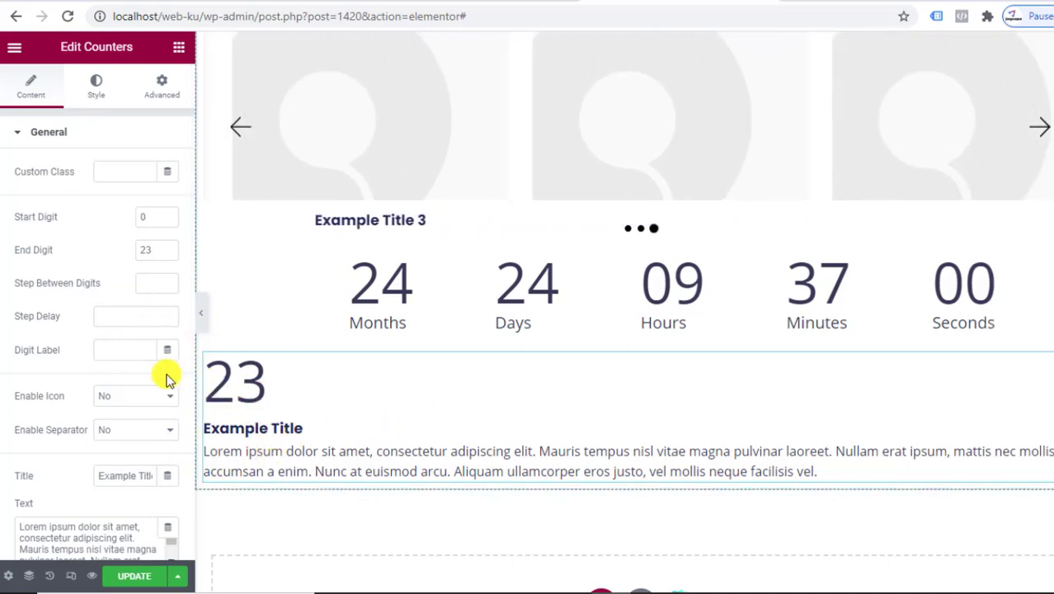
# Review the counter's general options and set its end digit to 150
pyautogui.scroll(-3, 132, 466)
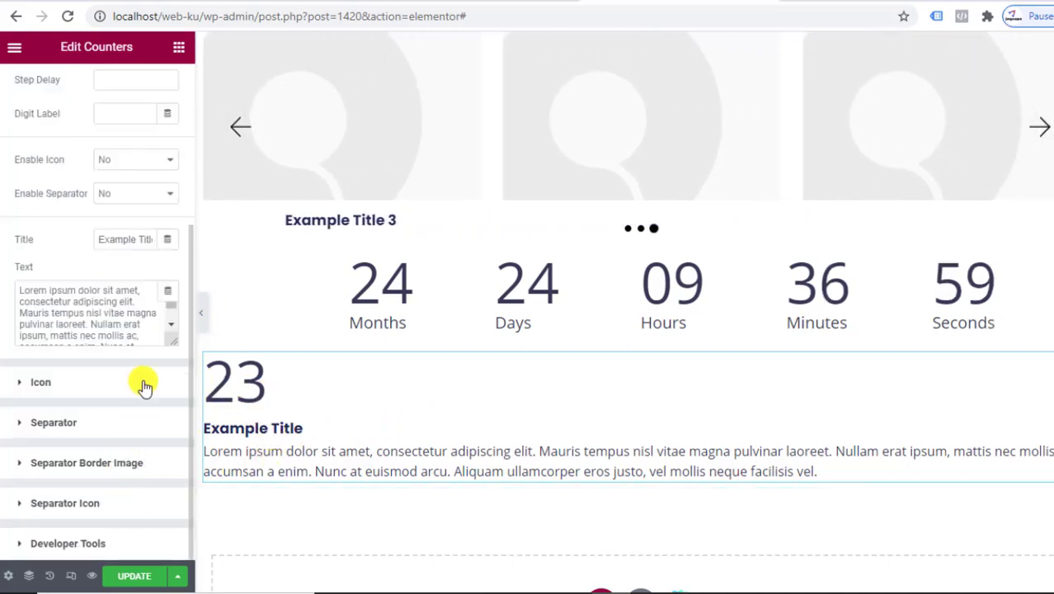
pyautogui.tripleClick(134, 240)
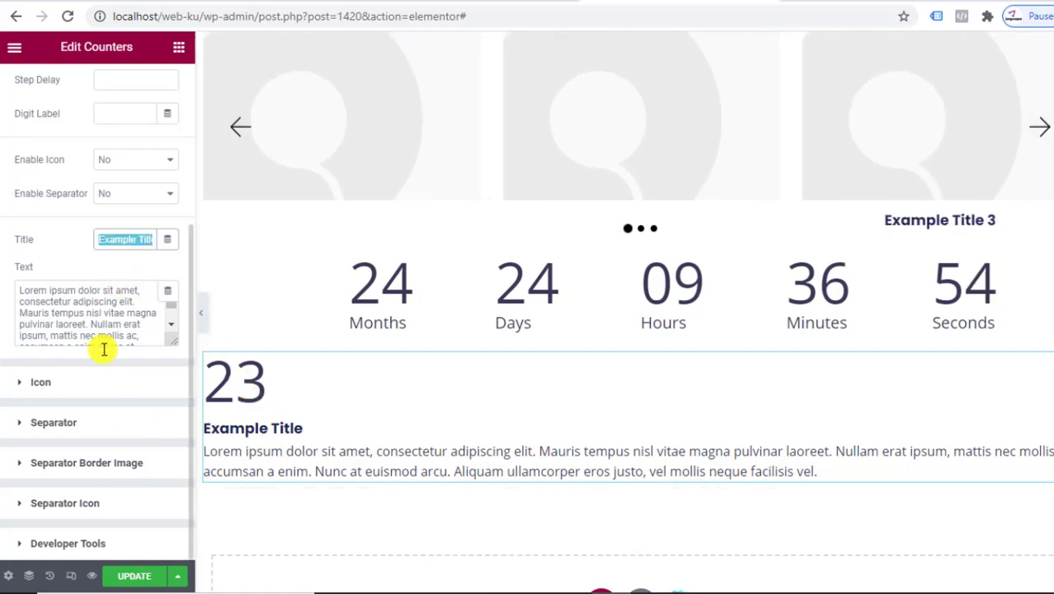
pyautogui.scroll(3, 104, 462)
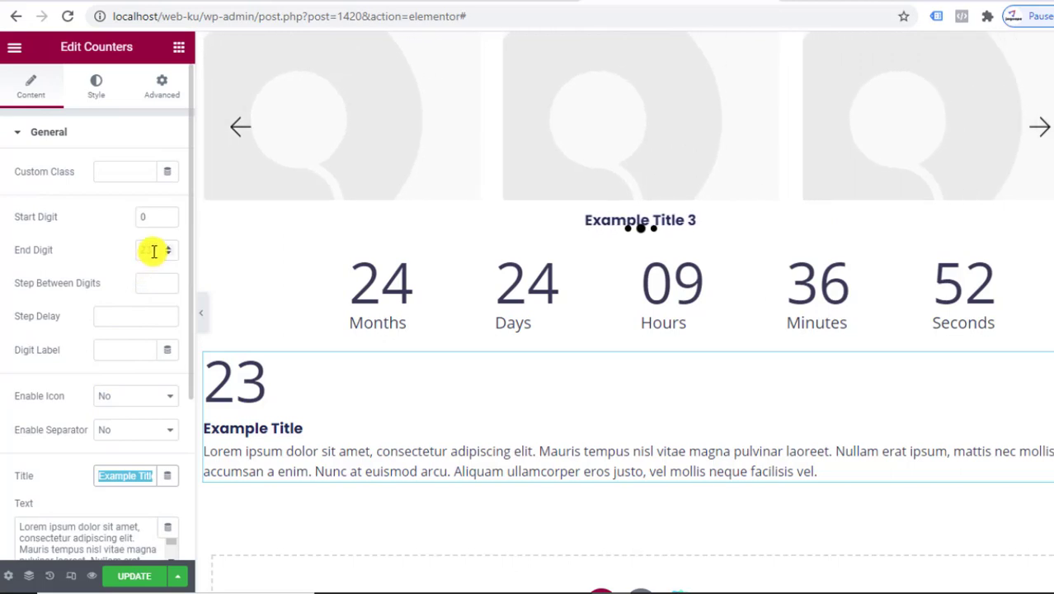
pyautogui.moveTo(154, 251); pyautogui.dragTo(130, 257)
pyautogui.write('150')
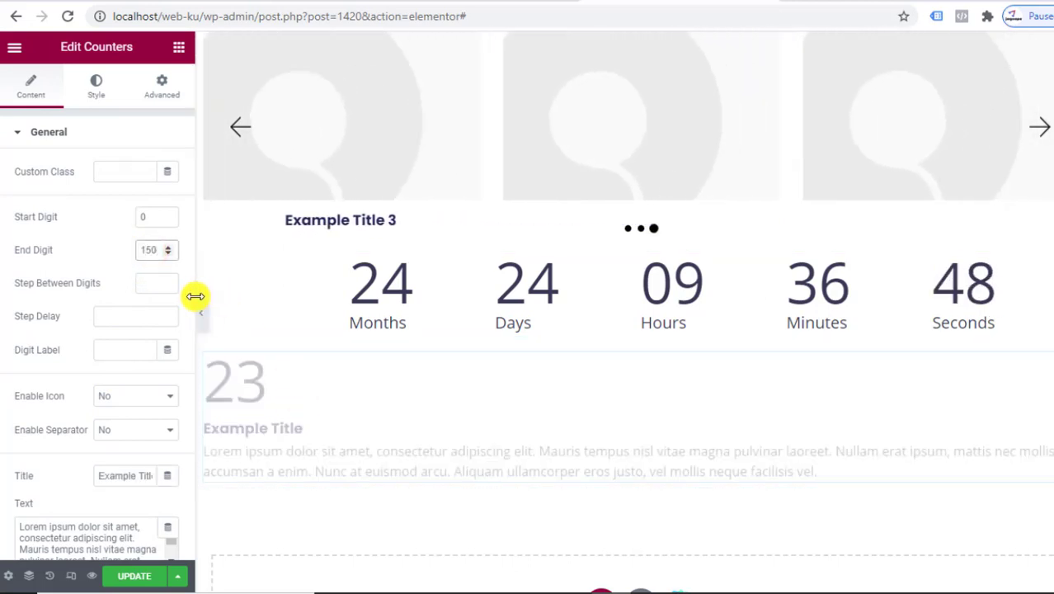
# Reopen the counter's content settings and set its start digit to 100
pyautogui.click(167, 218)
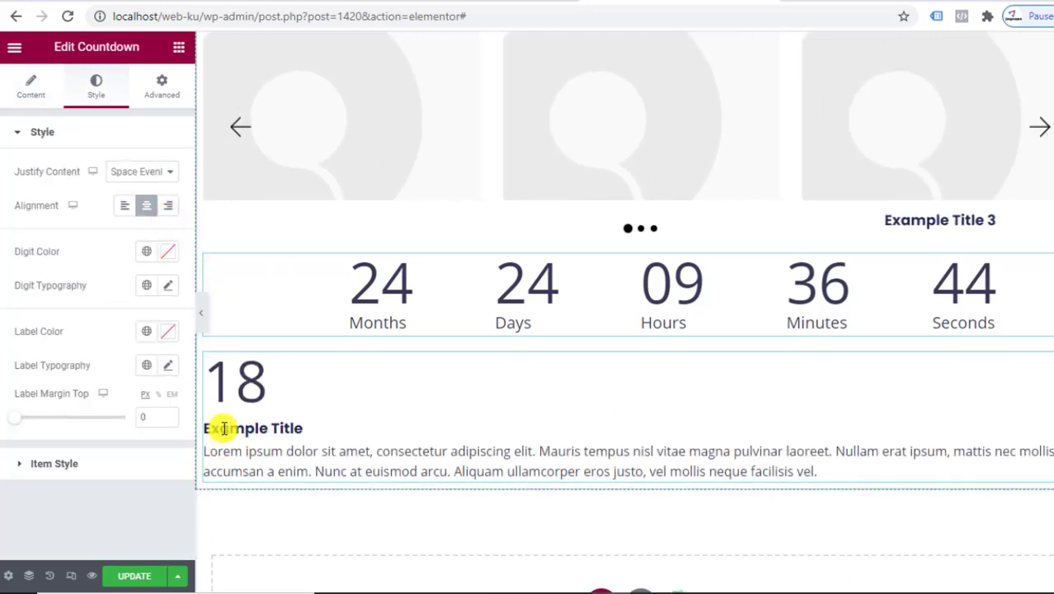
pyautogui.click(30, 91)
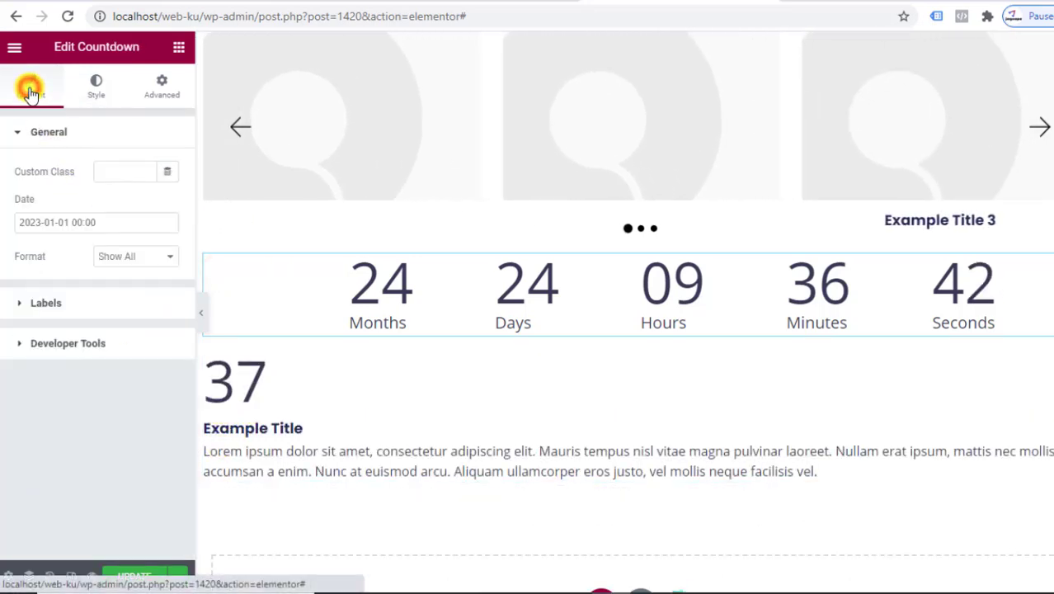
pyautogui.click(273, 398)
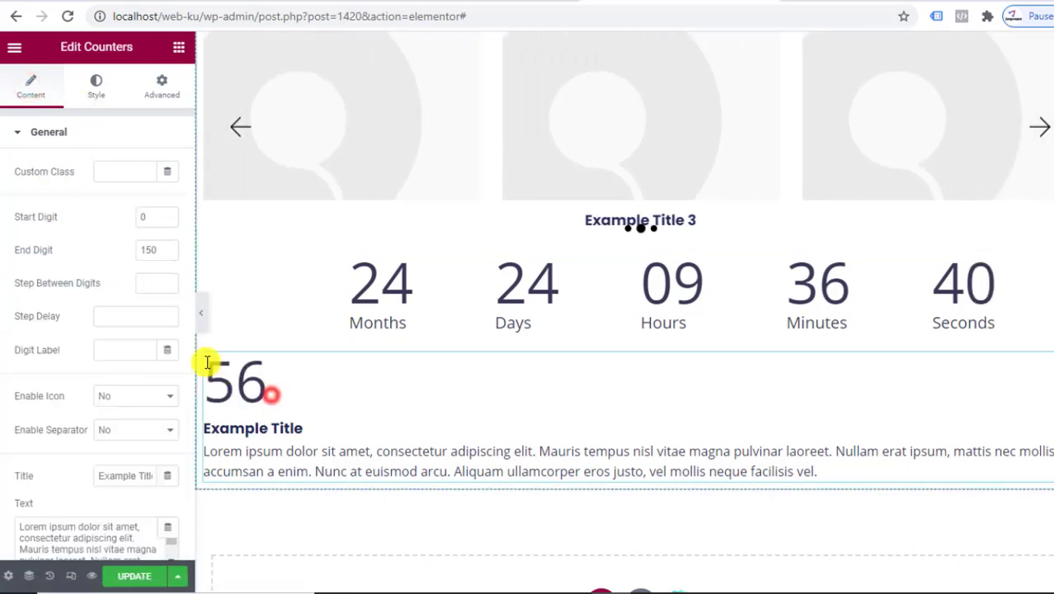
pyautogui.click(156, 219)
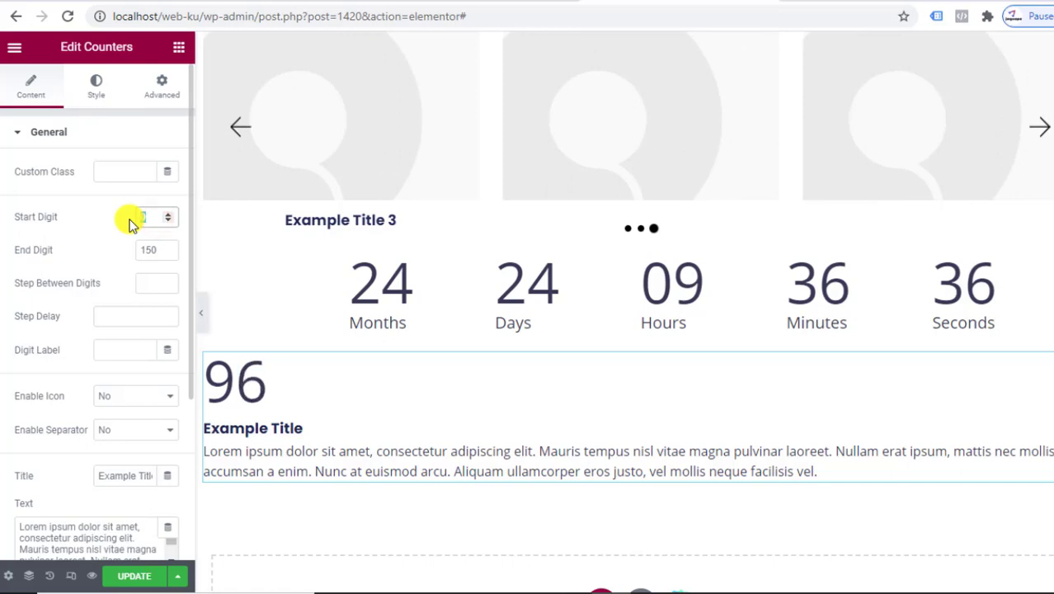
pyautogui.write('1')
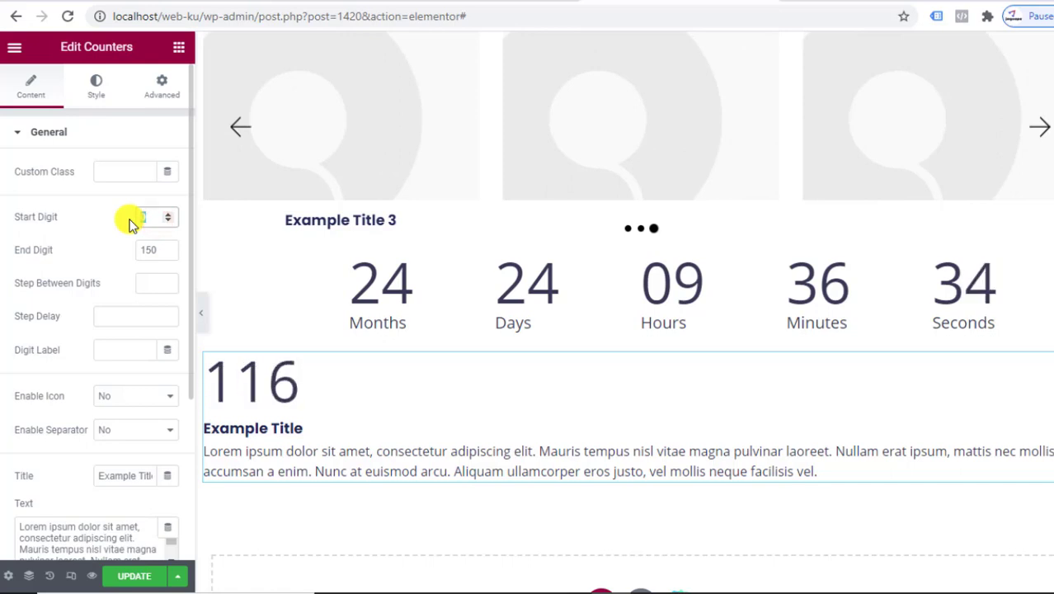
pyautogui.write('00')
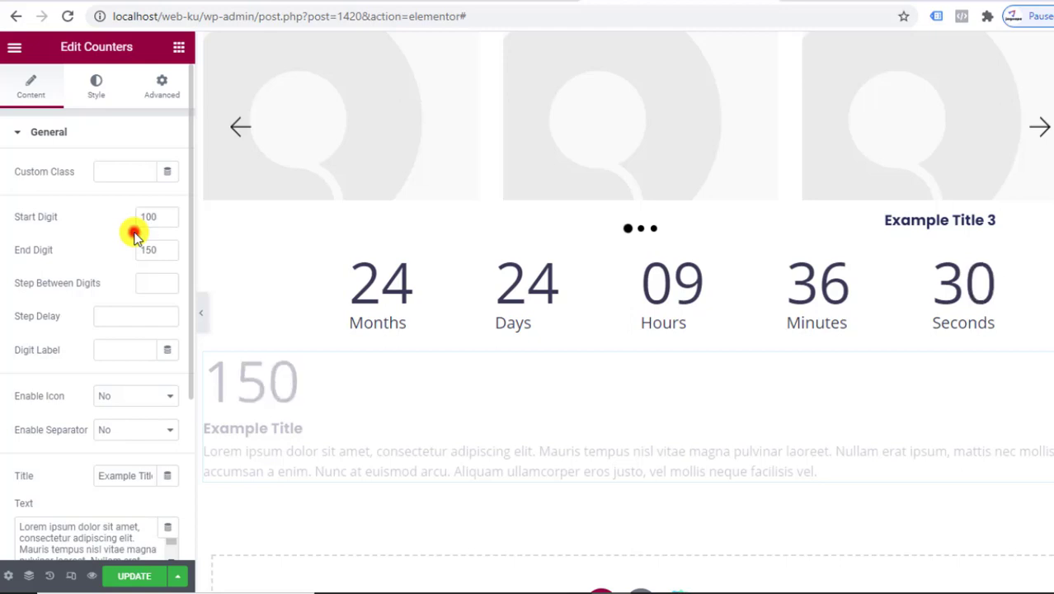
pyautogui.click(135, 235)
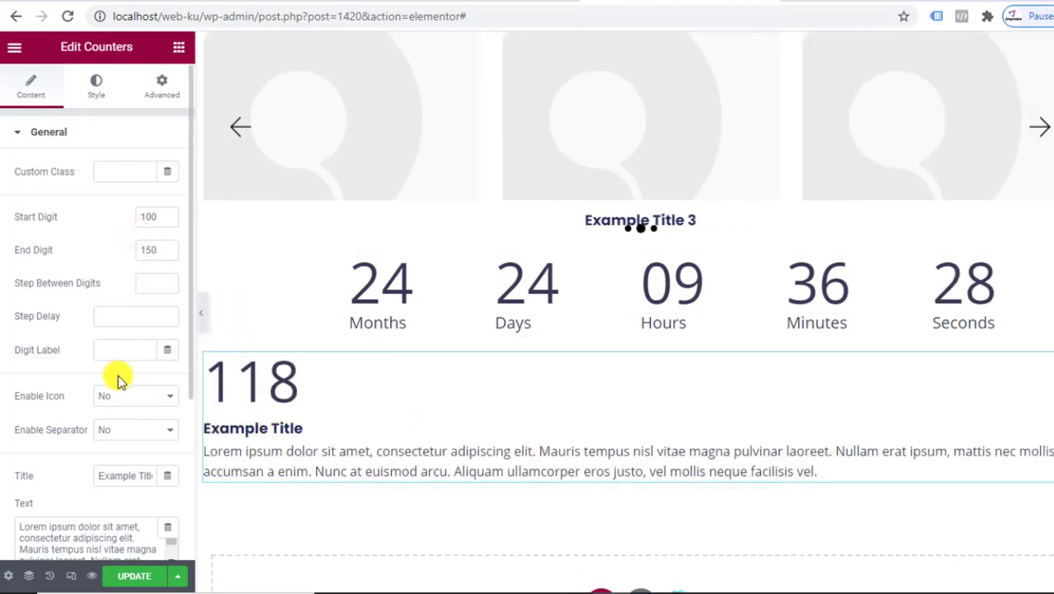
pyautogui.scroll(-3, 115, 384)
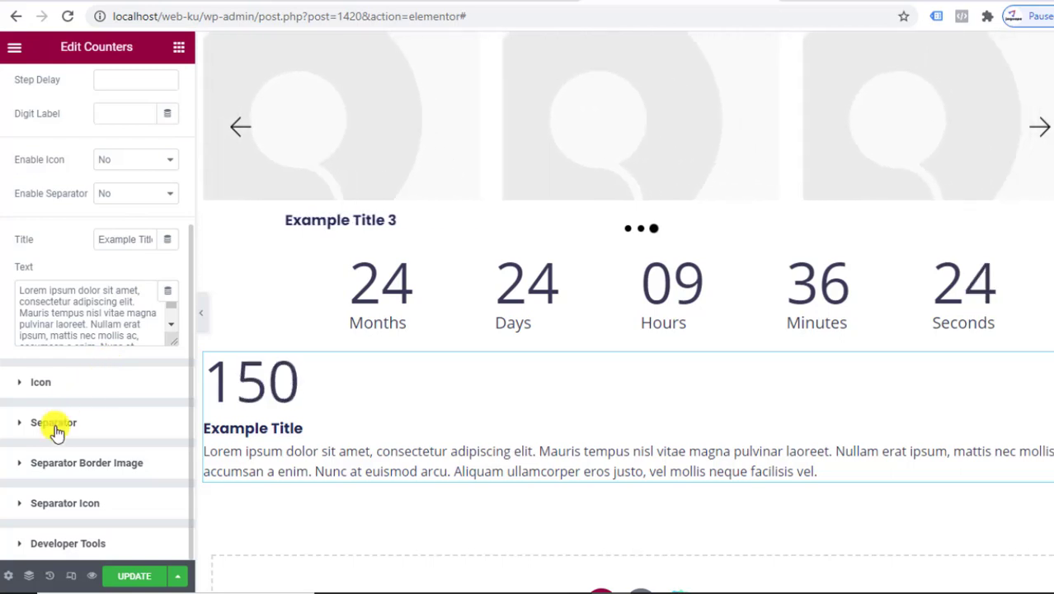
# Add a Device Frame Carousel widget directly below the counter's text
pyautogui.click(178, 47)
pyautogui.scroll(-10, 77, 436)
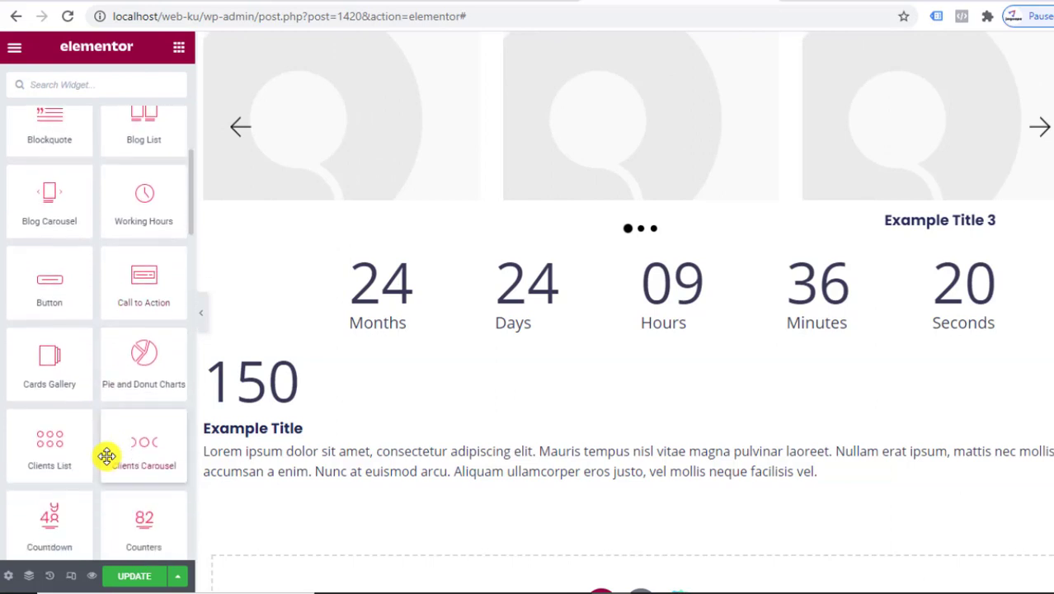
pyautogui.scroll(-3, 107, 456)
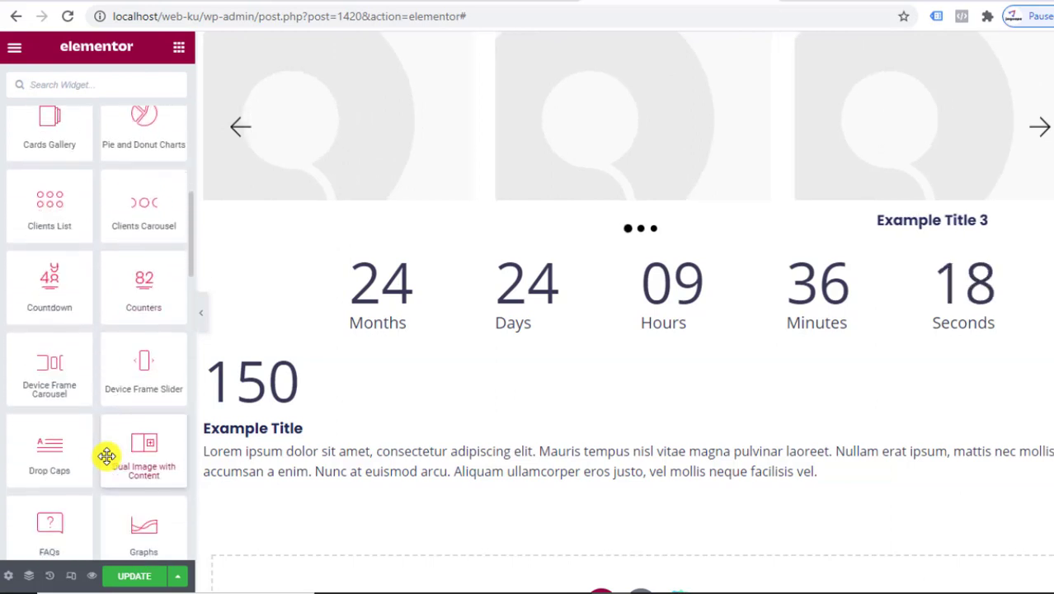
pyautogui.scroll(-1, 107, 456)
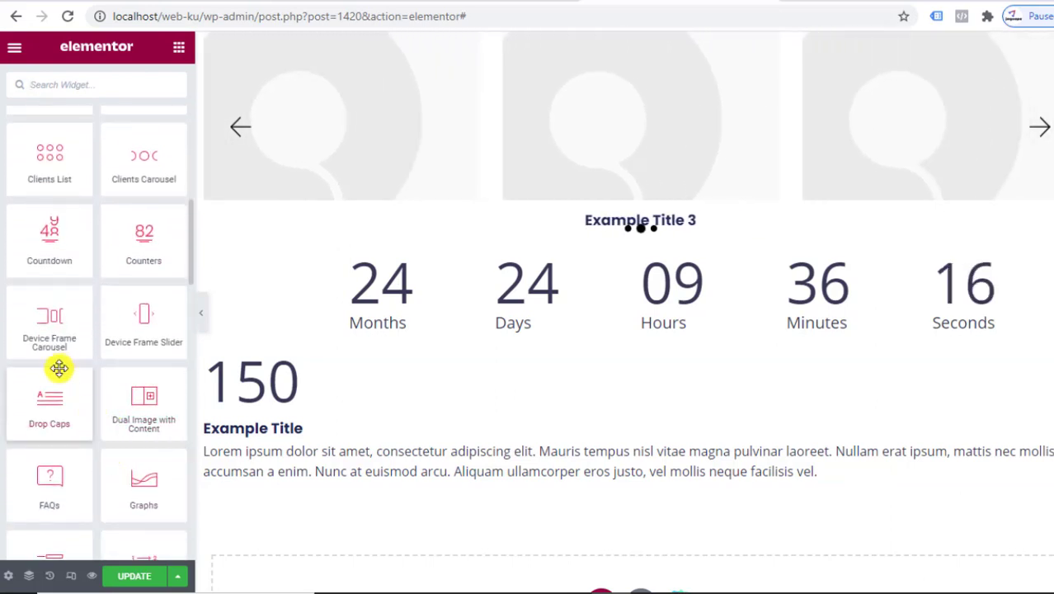
pyautogui.scroll(-1, 56, 361)
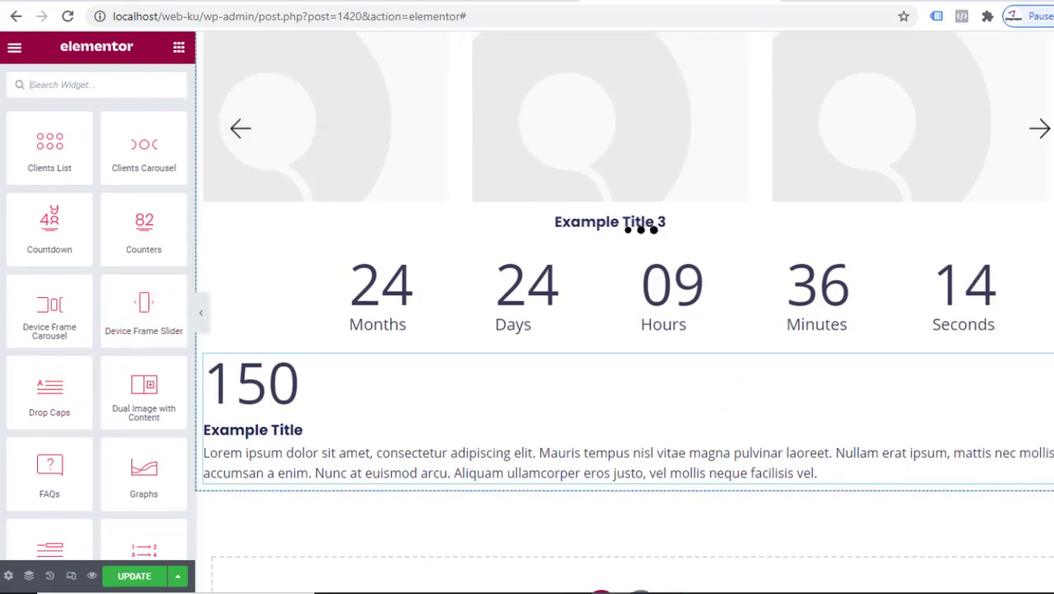
pyautogui.scroll(-2, 783, 438)
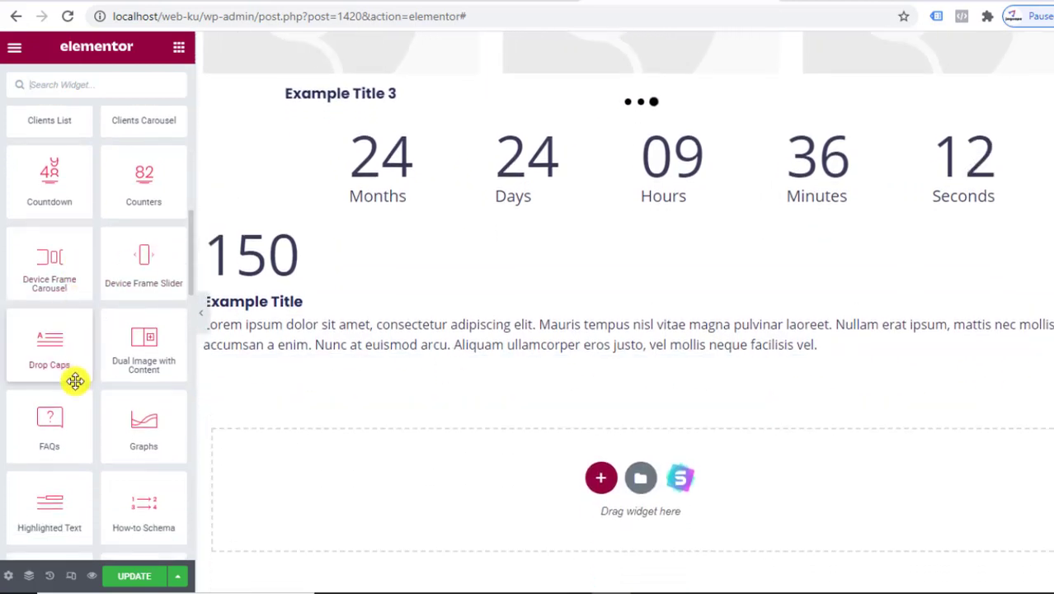
pyautogui.scroll(-1, 75, 380)
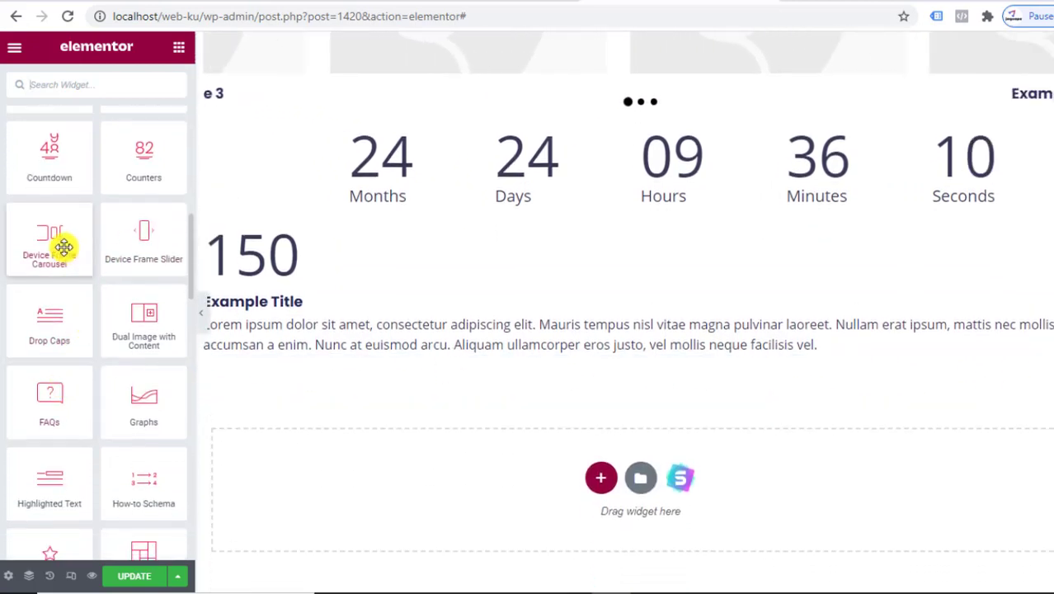
pyautogui.moveTo(47, 244); pyautogui.dragTo(302, 349)
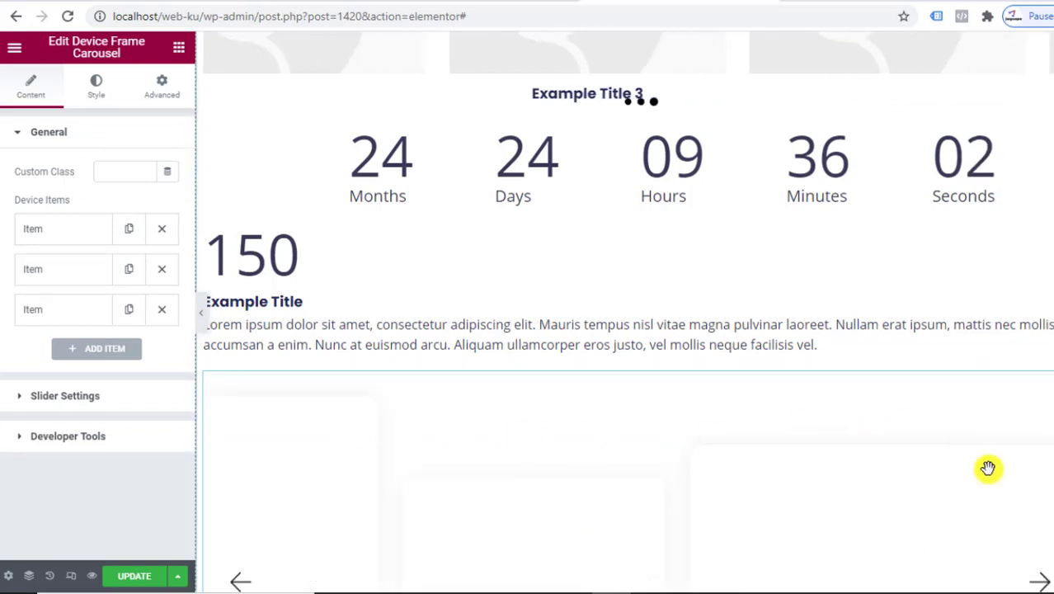
# Examine the device frame carousel on the page and how its slides move
pyautogui.scroll(-5, 627, 330)
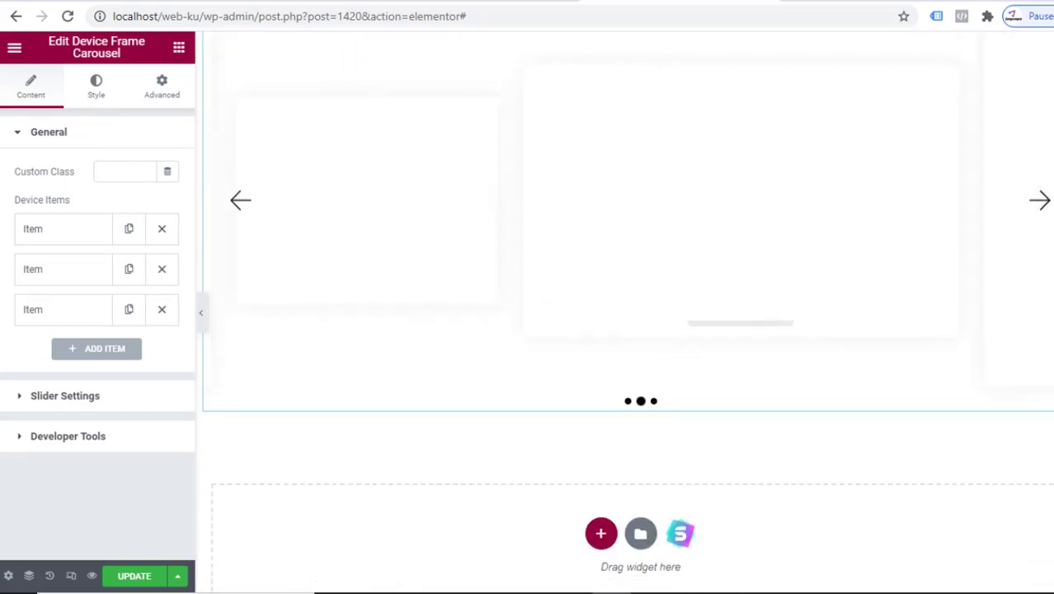
pyautogui.scroll(3, 368, 342)
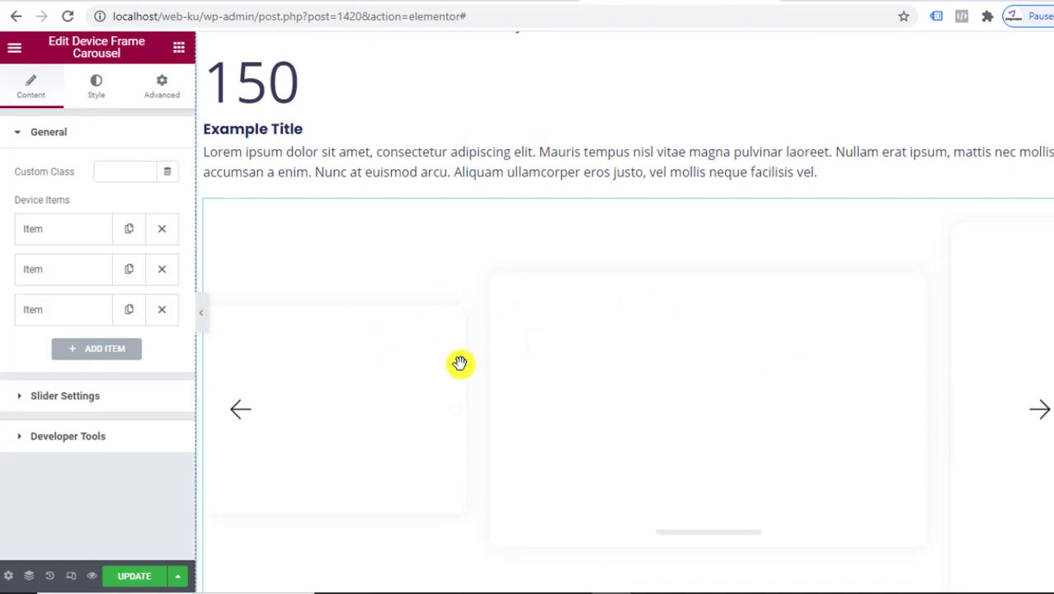
pyautogui.click(654, 425)
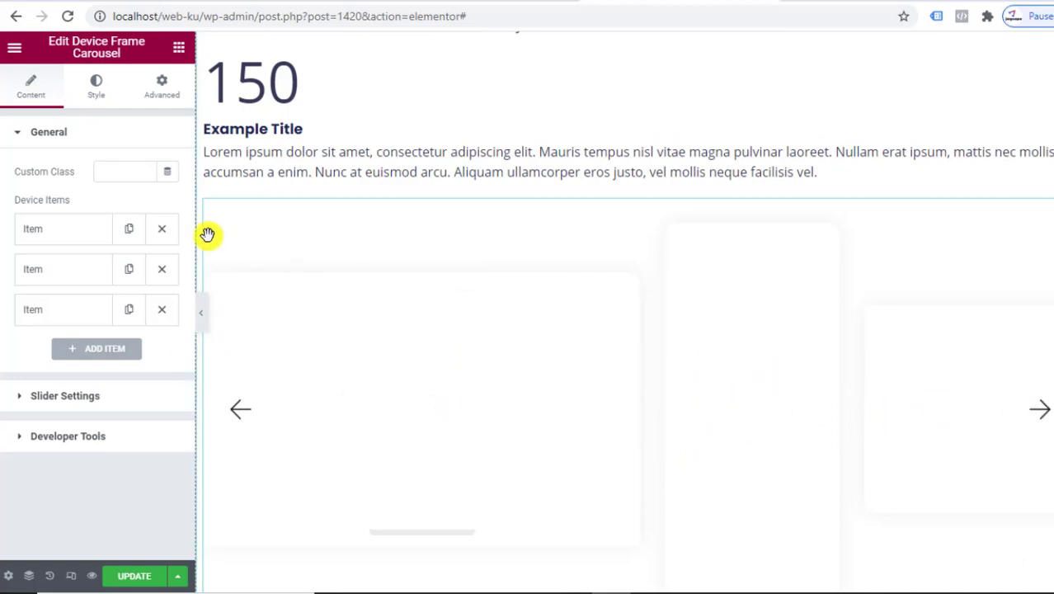
# Expand the device frame carousel's first item and review its device frame choices
pyautogui.click(72, 230)
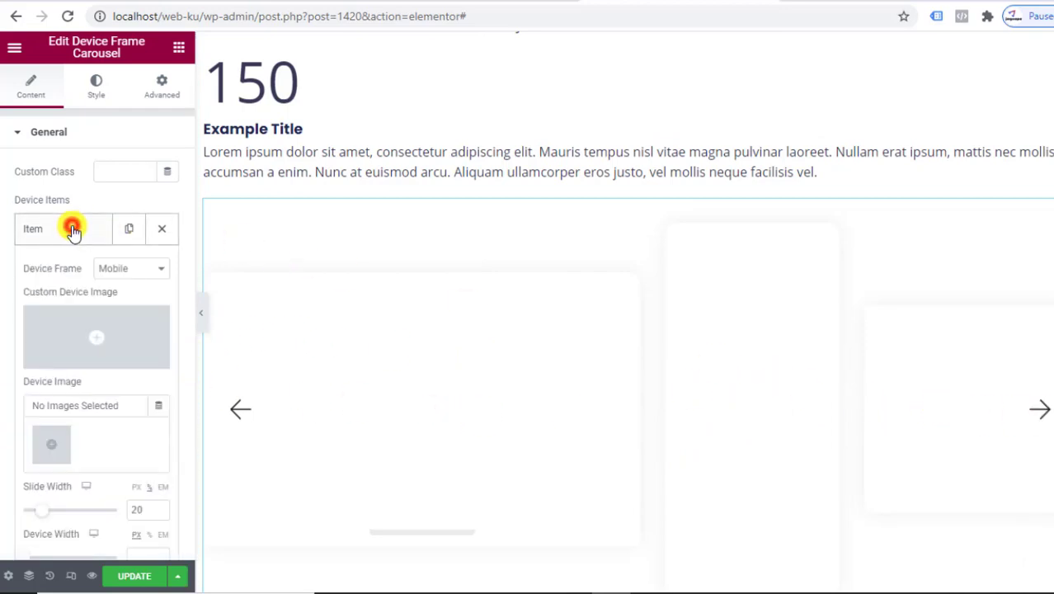
pyautogui.click(139, 264)
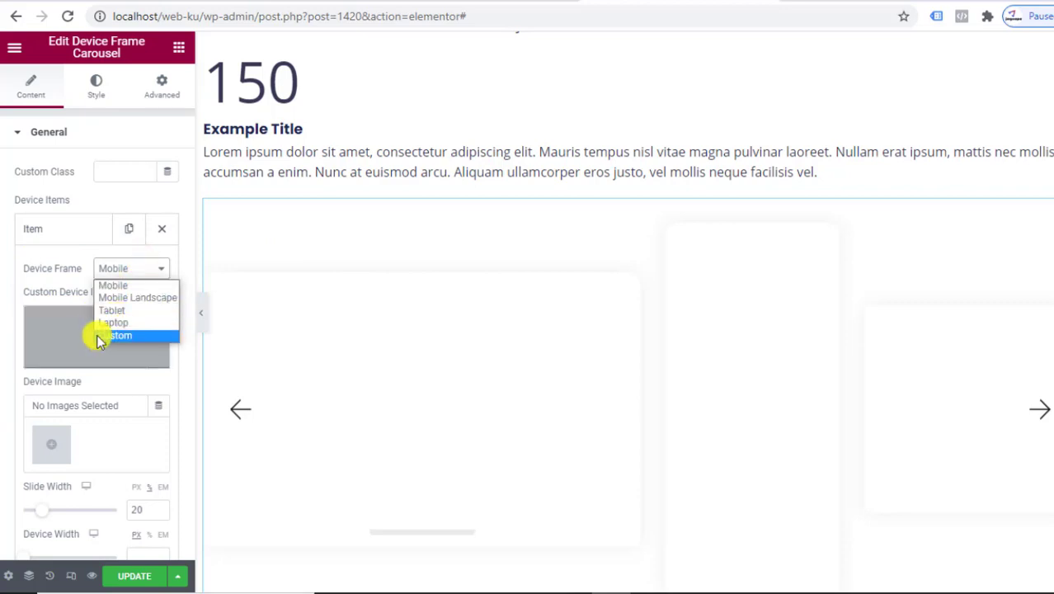
pyautogui.click(140, 268)
# Look through the Qi Addons widgets around Device Frame Slider, Dual Image with Content and How-to Schema
pyautogui.click(176, 46)
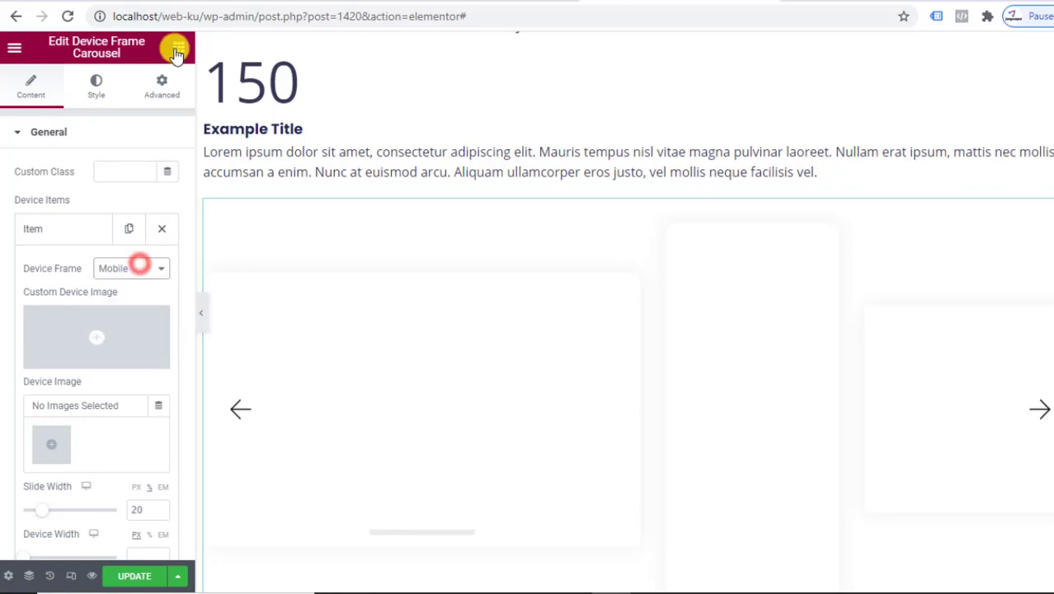
pyautogui.scroll(-5, 124, 334)
pyautogui.scroll(-3, 123, 347)
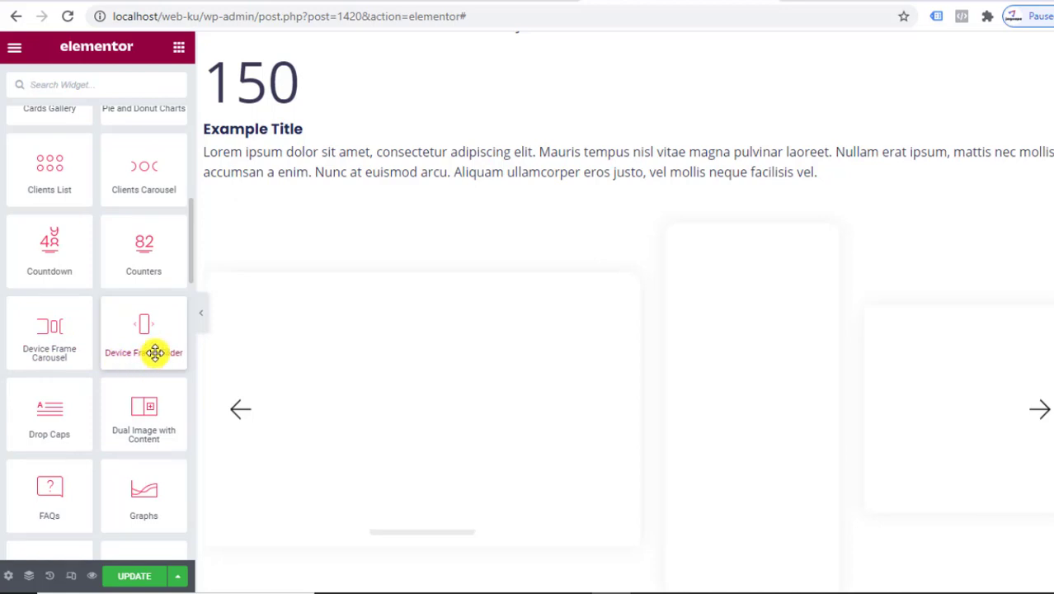
pyautogui.scroll(-3, 155, 352)
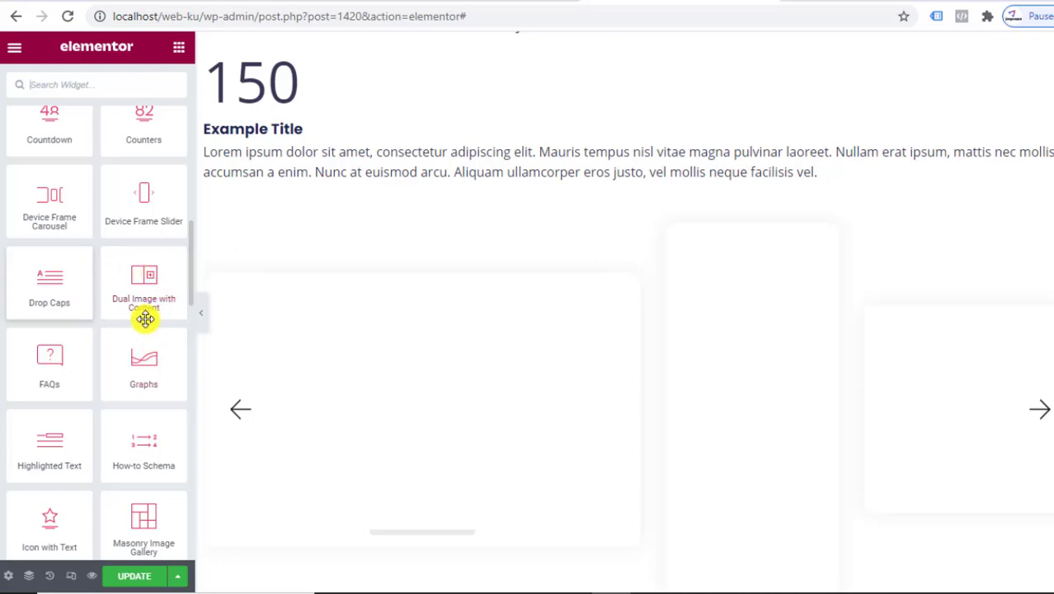
pyautogui.moveTo(146, 316)
pyautogui.mouseDown()
pyautogui.moveTo(148, 270)
pyautogui.moveTo(146, 322)
pyautogui.mouseUp()
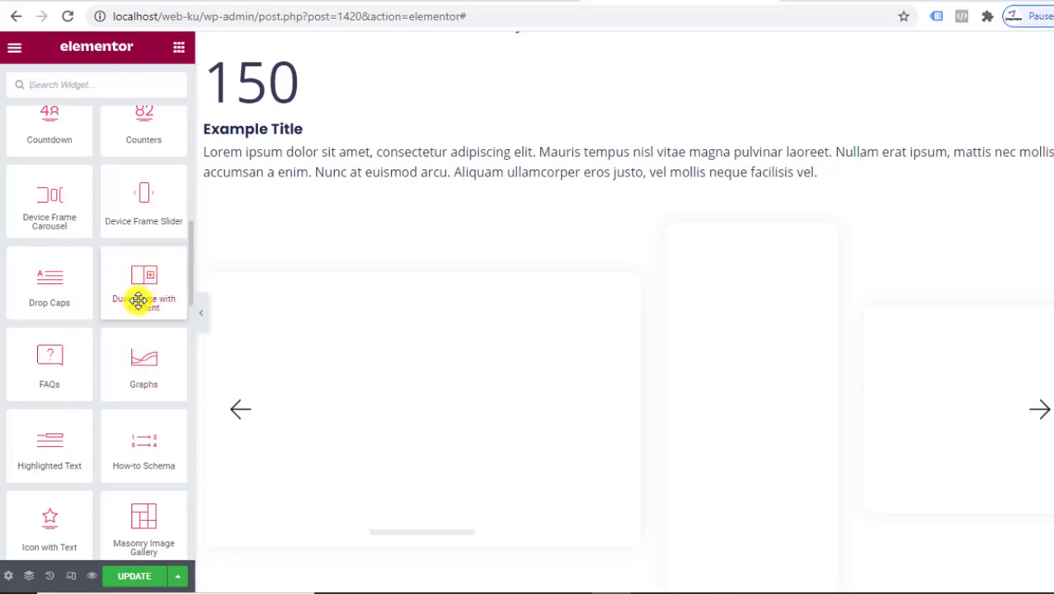
pyautogui.moveTo(138, 300); pyautogui.dragTo(260, 318)
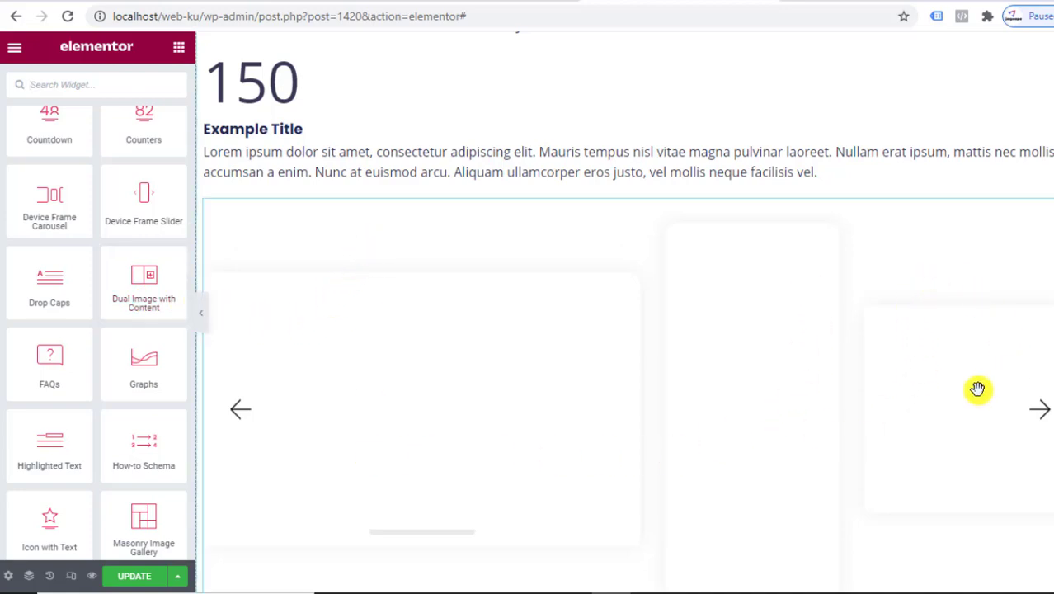
pyautogui.moveTo(186, 337); pyautogui.dragTo(116, 330)
pyautogui.scroll(-3, 109, 345)
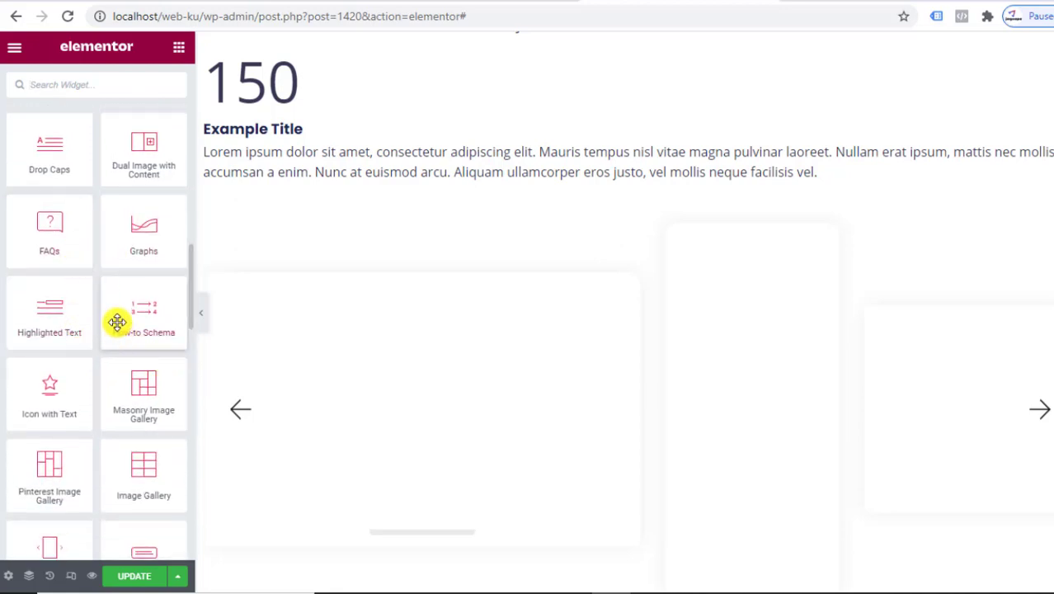
pyautogui.scroll(5, 117, 319)
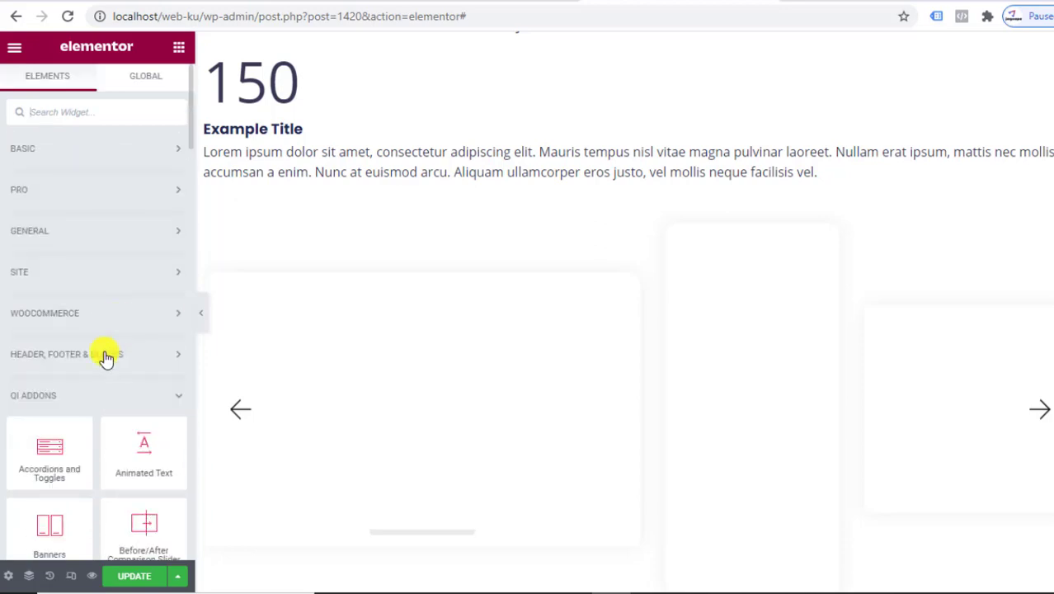
# Add a Graphs widget directly below the device frame carousel
pyautogui.scroll(-10, 52, 388)
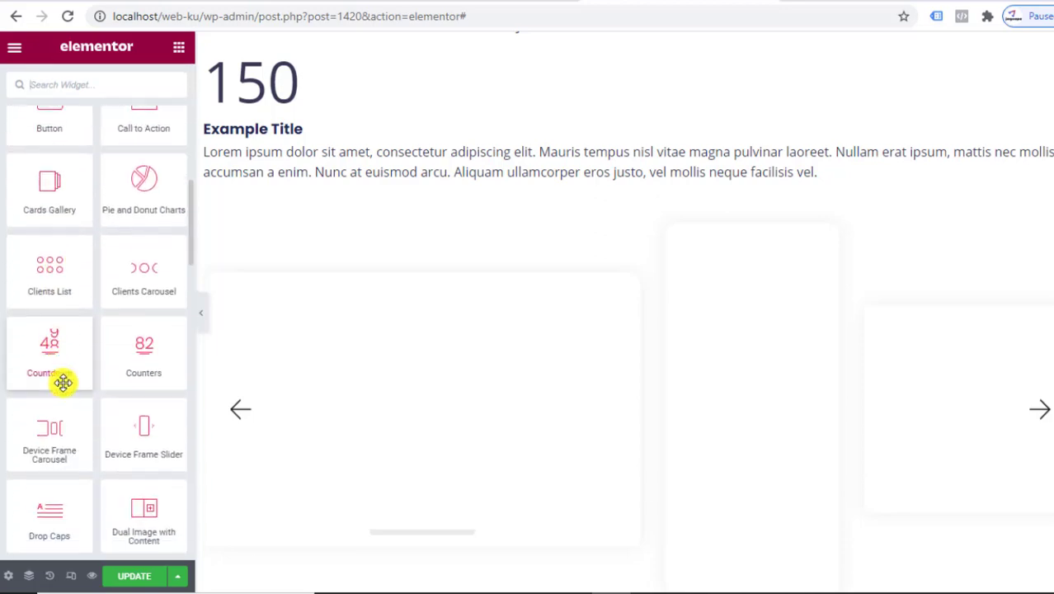
pyautogui.scroll(-5, 63, 382)
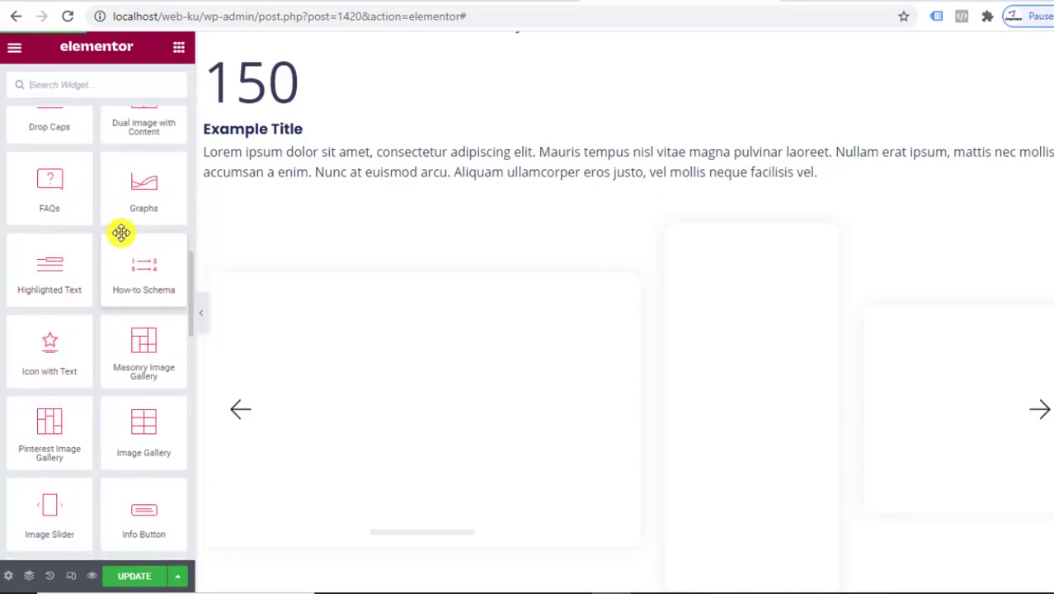
pyautogui.scroll(1, 154, 213)
pyautogui.scroll(-4, 397, 376)
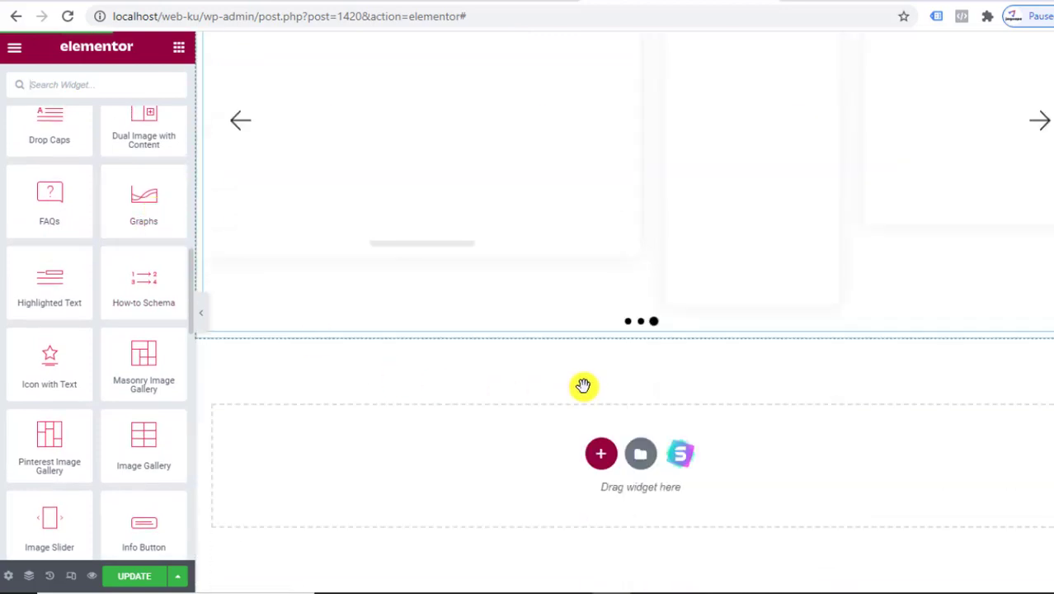
pyautogui.moveTo(145, 218); pyautogui.dragTo(548, 341)
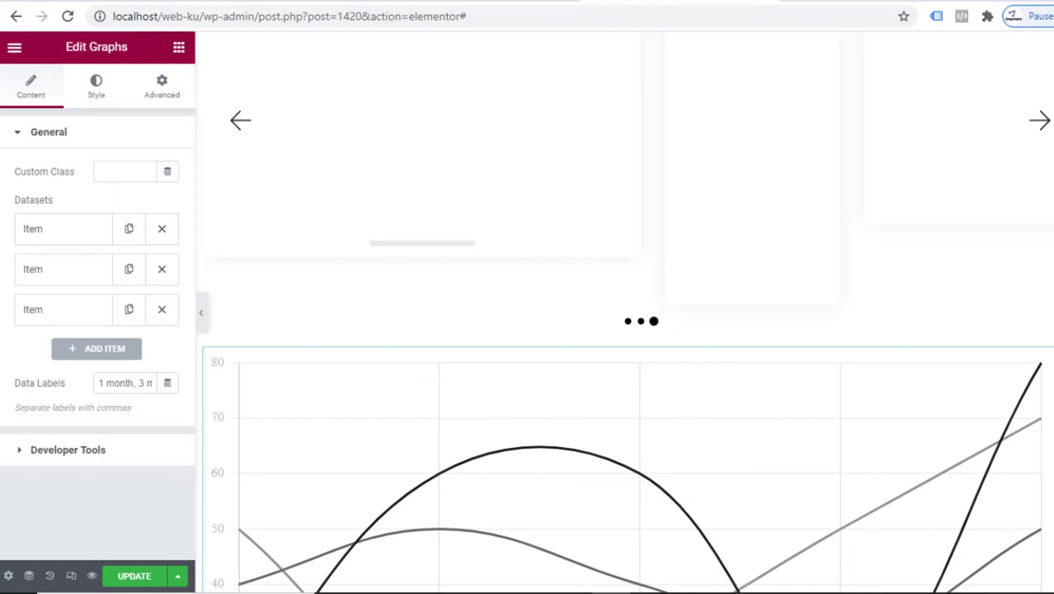
# Examine the graph's curves on the page and the options of its first dataset item
pyautogui.scroll(-6, 627, 313)
pyautogui.scroll(2, 627, 313)
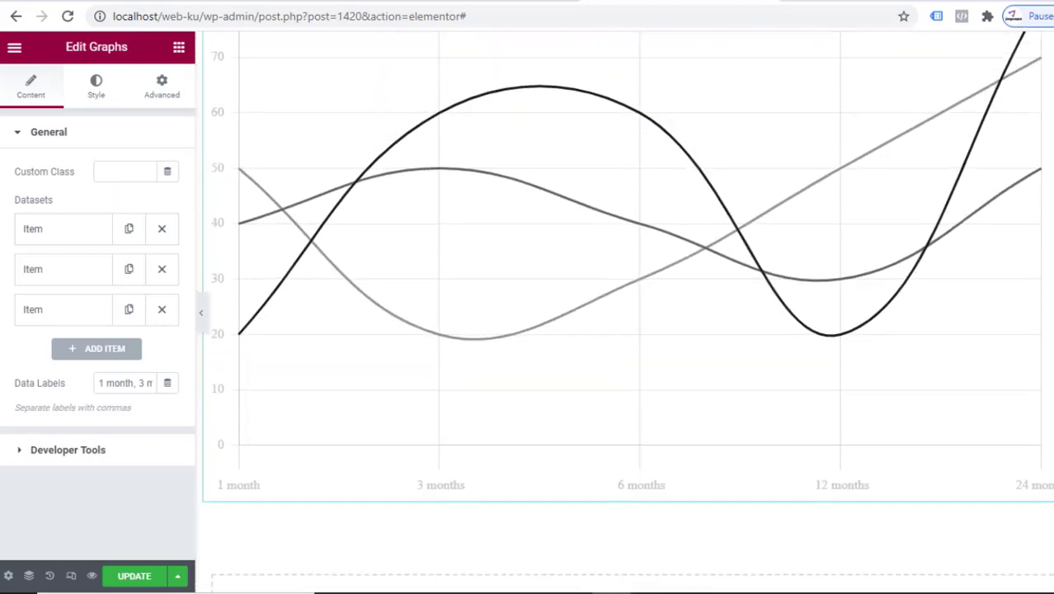
pyautogui.scroll(2, 627, 314)
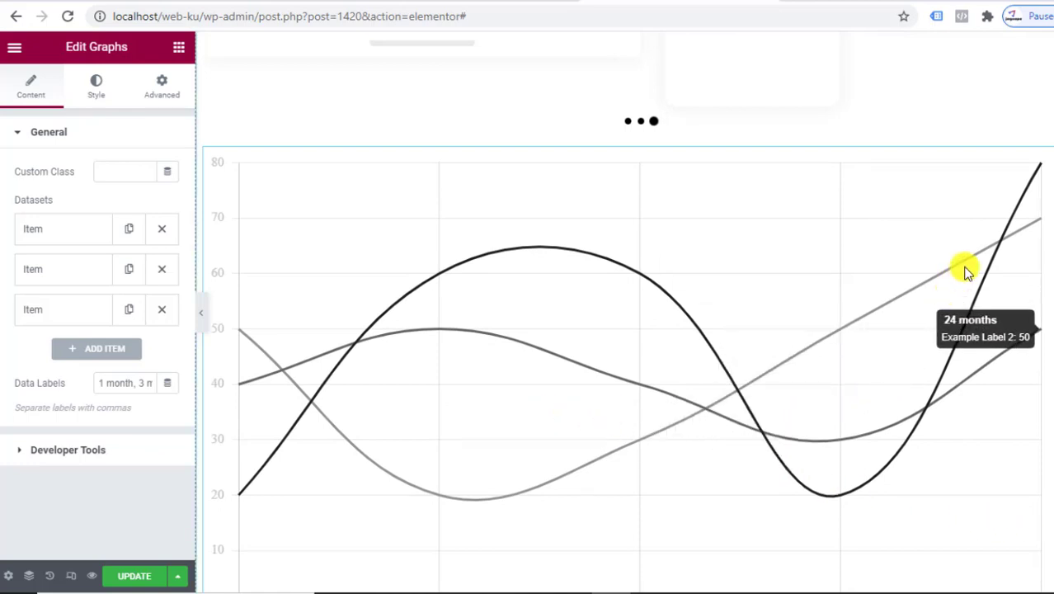
pyautogui.click(69, 227)
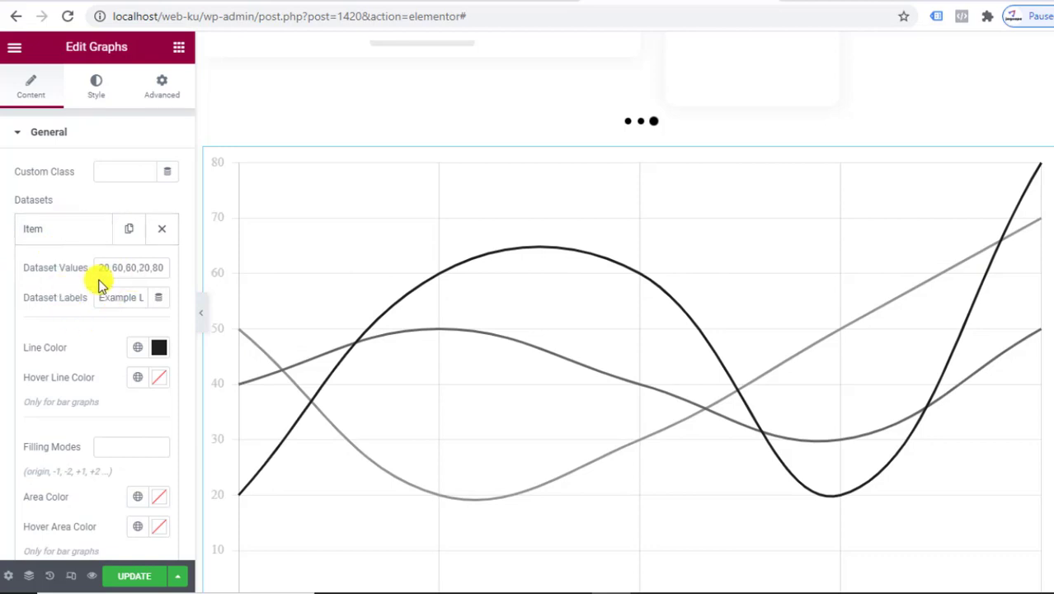
pyautogui.scroll(-3, 107, 314)
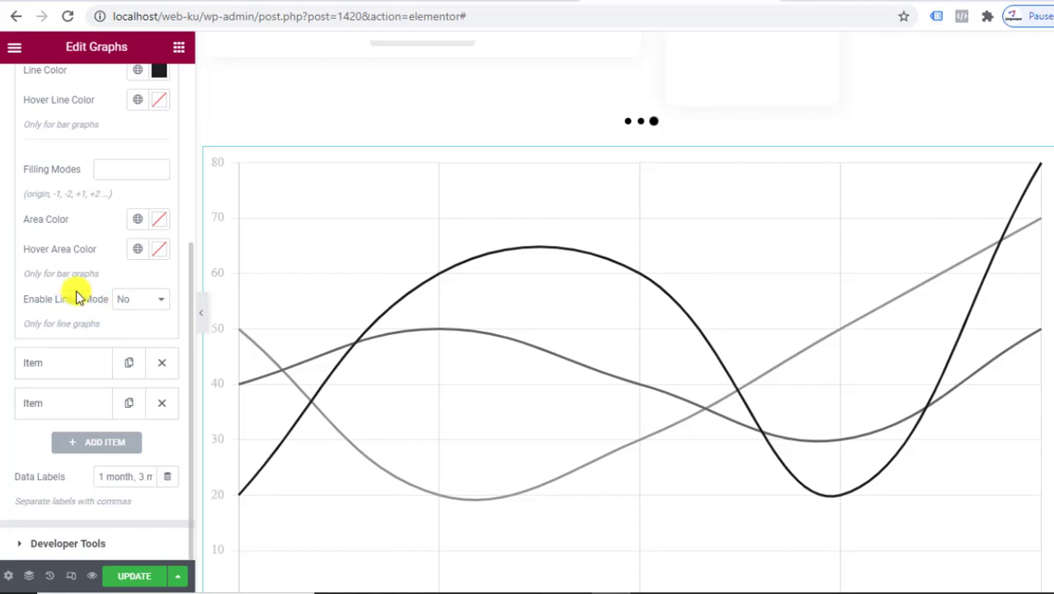
pyautogui.scroll(4, 131, 167)
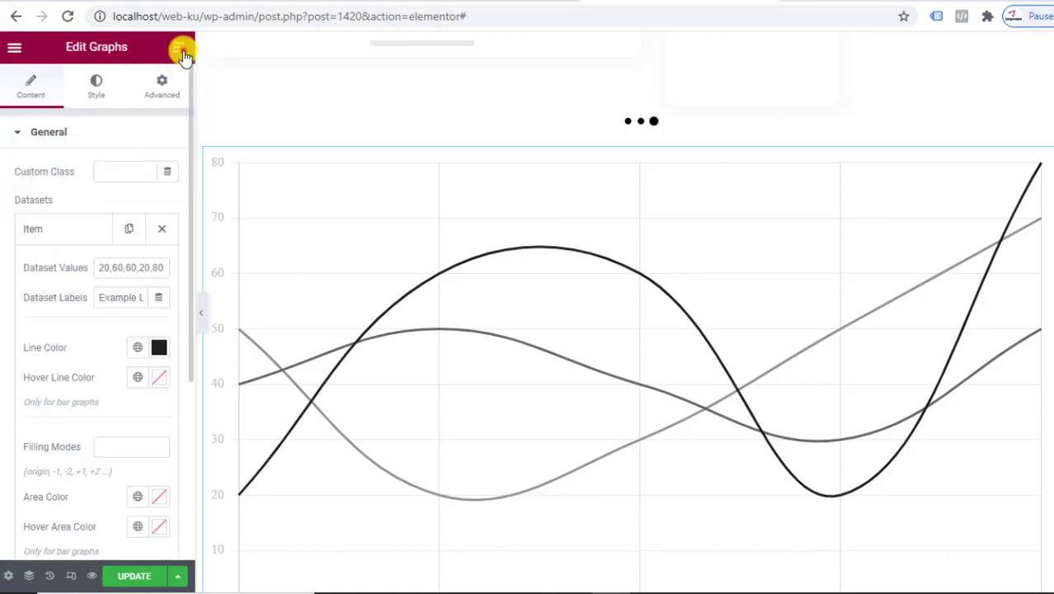
# Add a Highlighted Text widget below the graph and append a third highlight range starting at word 17 to its positions
pyautogui.click(180, 50)
pyautogui.scroll(-10, 136, 250)
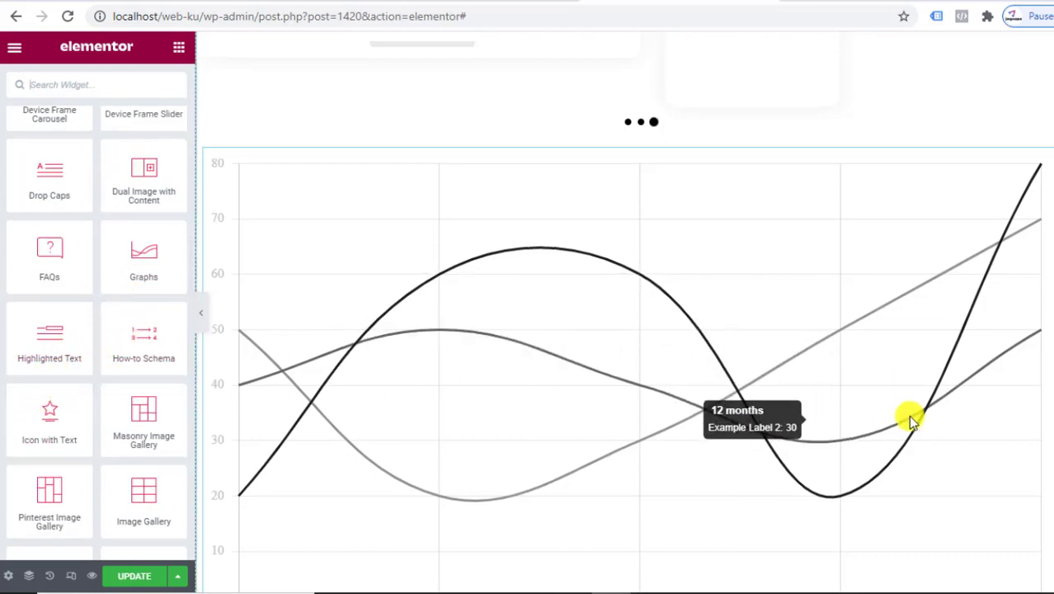
pyautogui.scroll(-3, 206, 375)
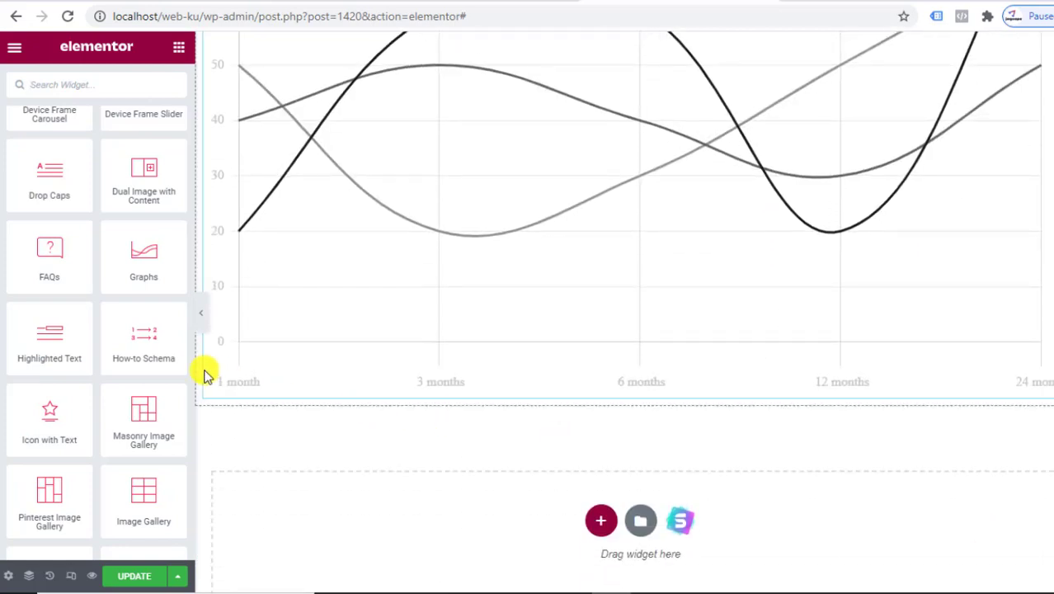
pyautogui.moveTo(51, 338); pyautogui.dragTo(421, 381)
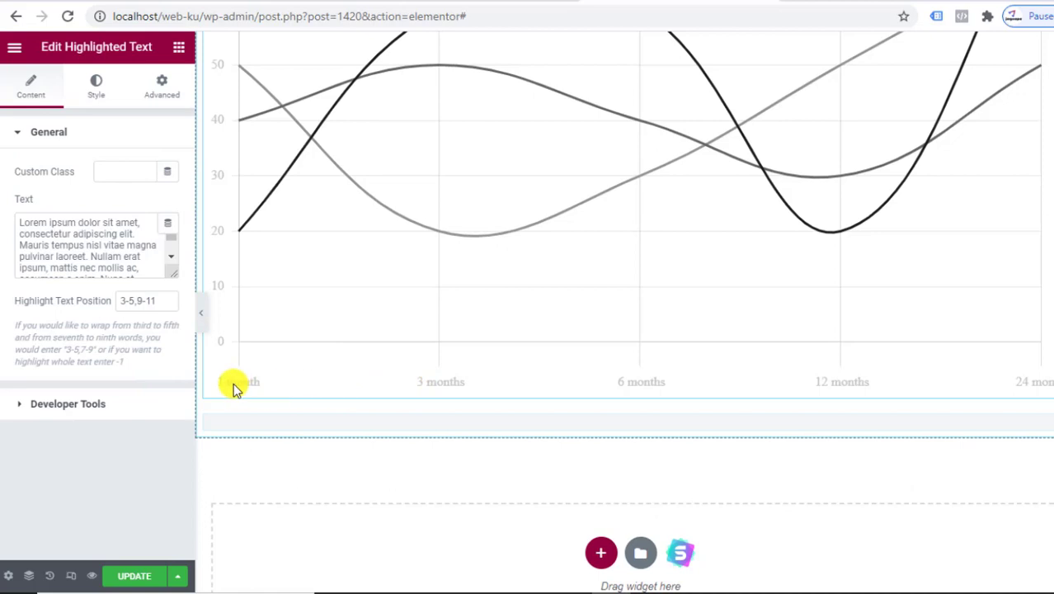
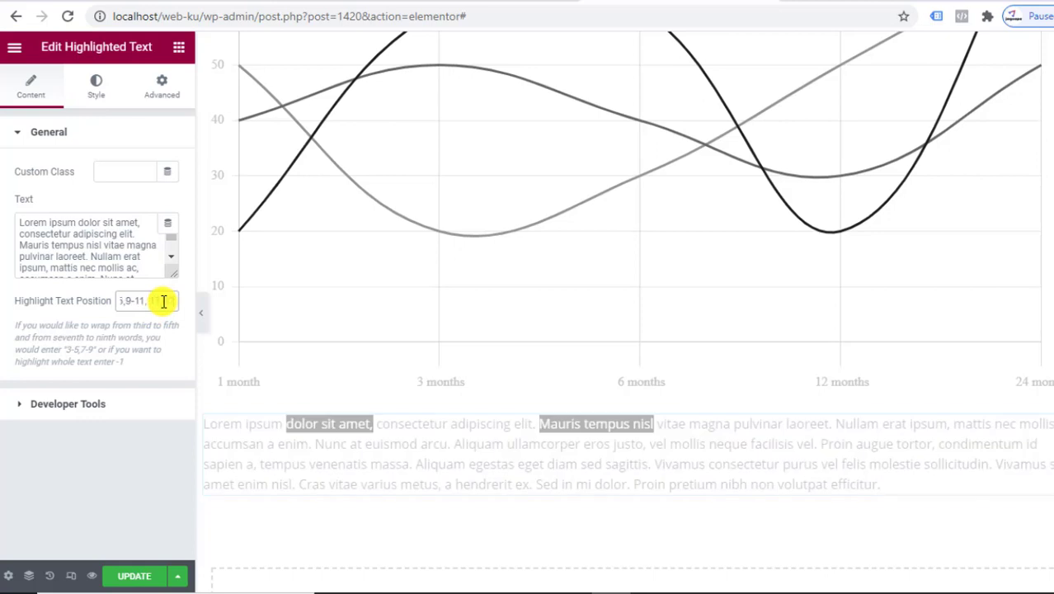
pyautogui.click(180, 362)
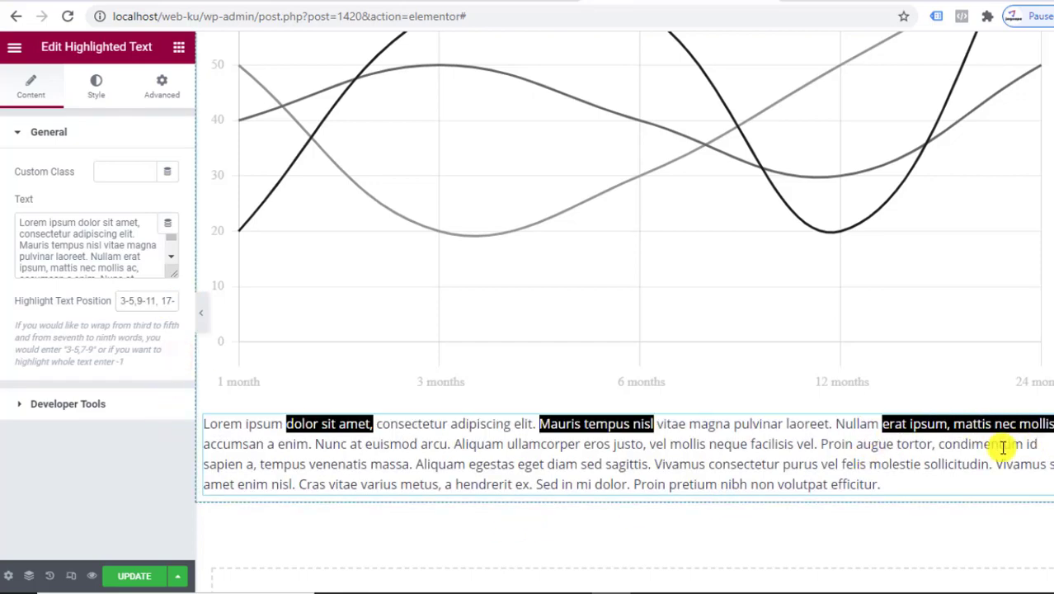
# Add a How-to Schema widget below the highlighted text
pyautogui.click(607, 589)
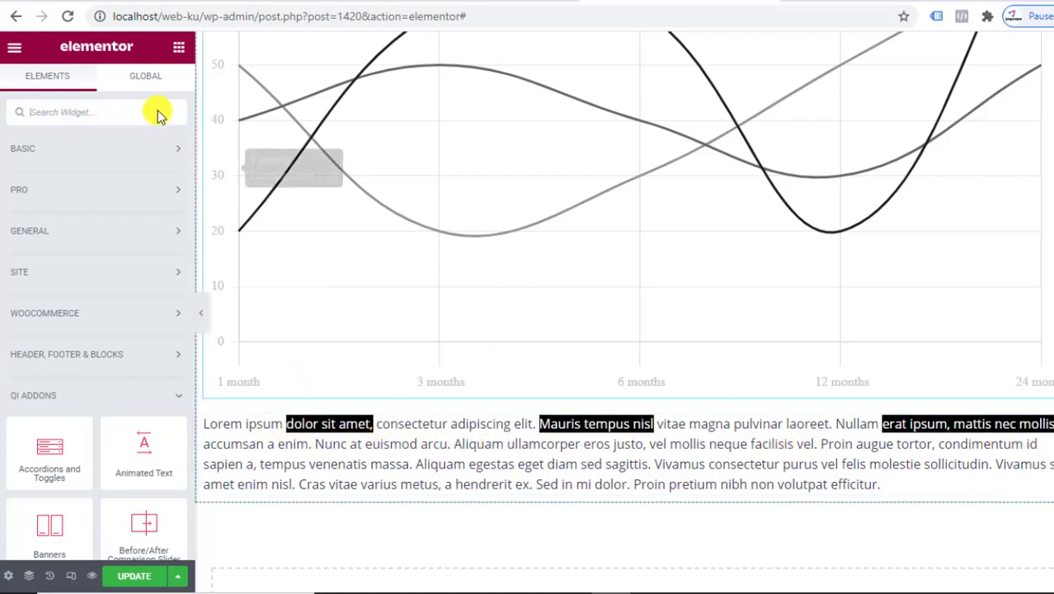
pyautogui.scroll(-5, 91, 363)
pyautogui.scroll(-8, 91, 370)
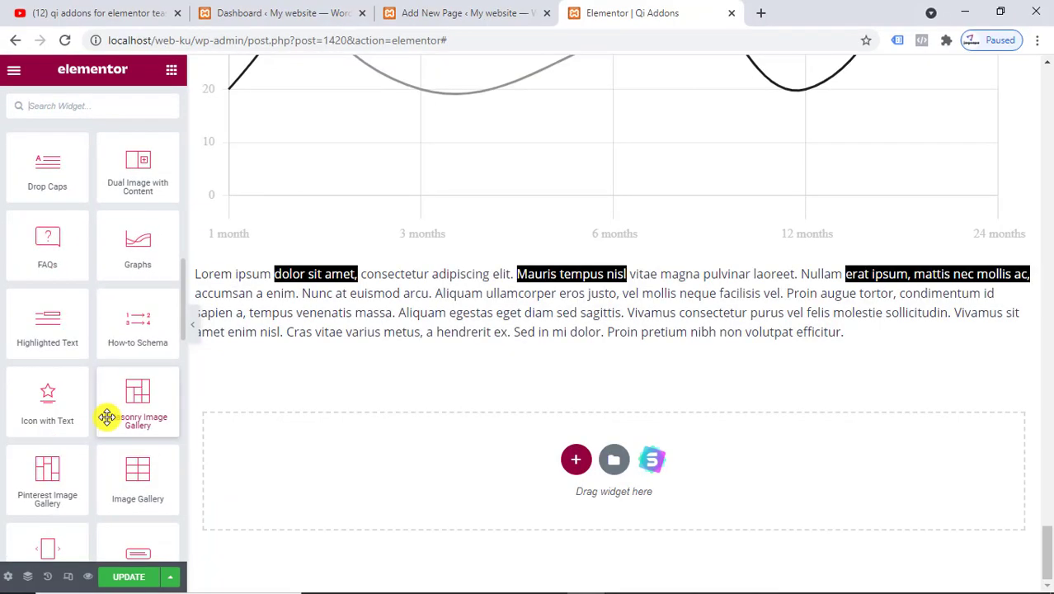
pyautogui.scroll(-2, 107, 416)
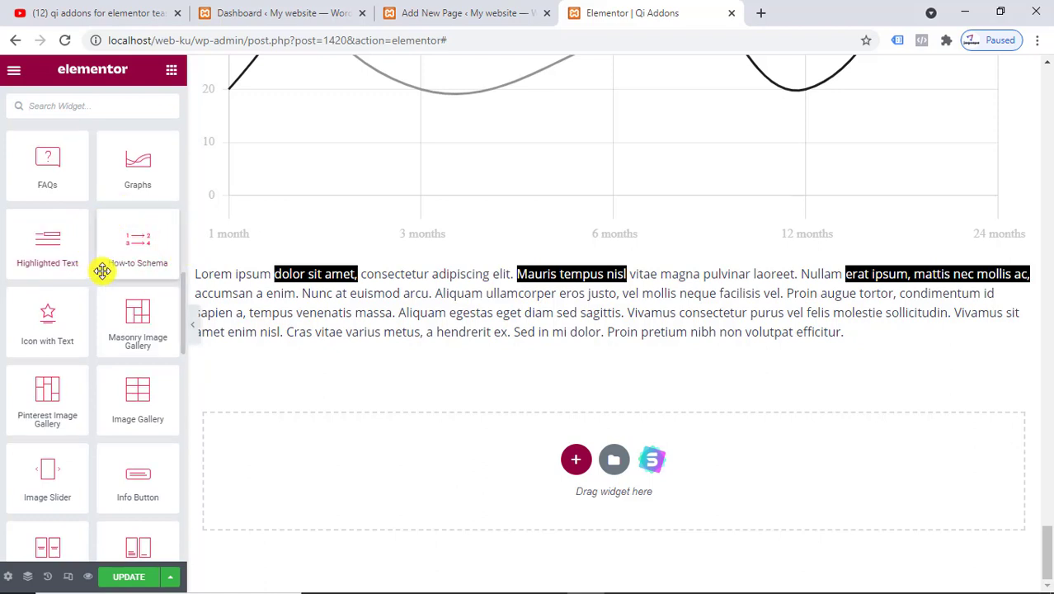
pyautogui.moveTo(132, 245); pyautogui.dragTo(713, 401)
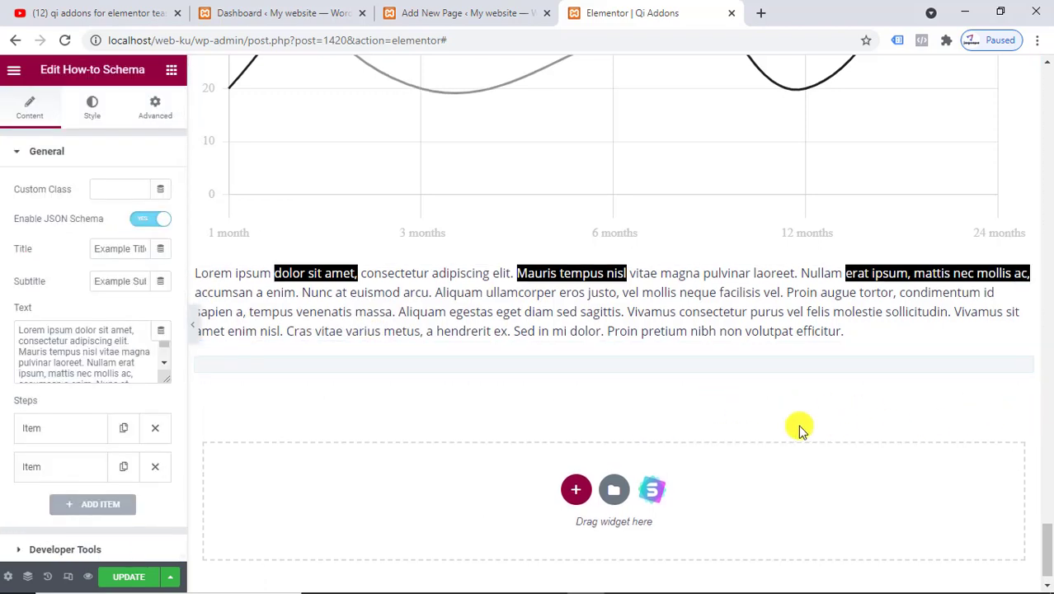
# Review the how-to schema's titles, texts and images on the page and delete the widget
pyautogui.scroll(-3, 471, 415)
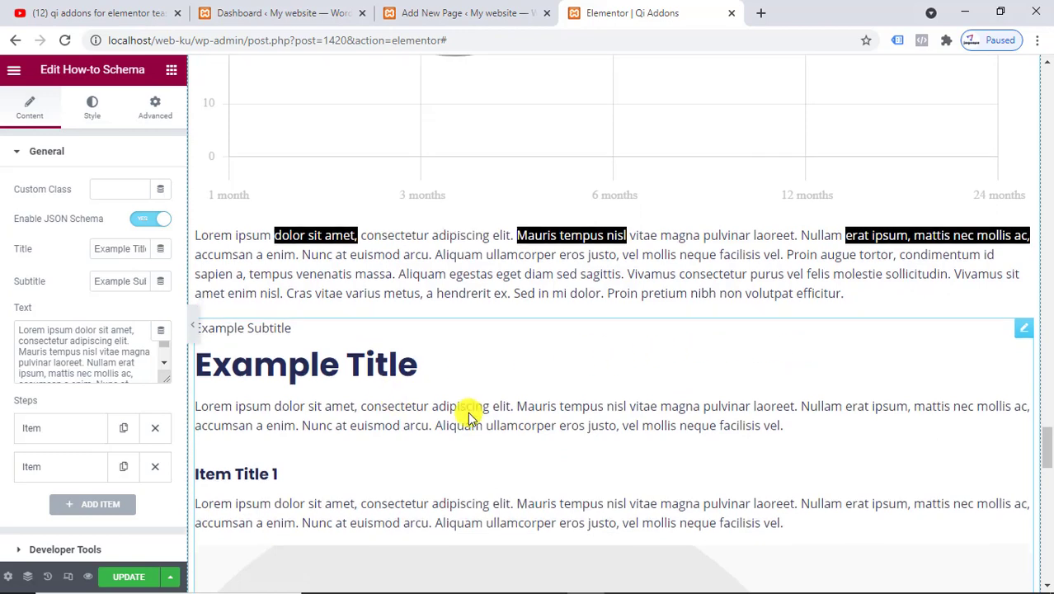
pyautogui.scroll(-10, 599, 375)
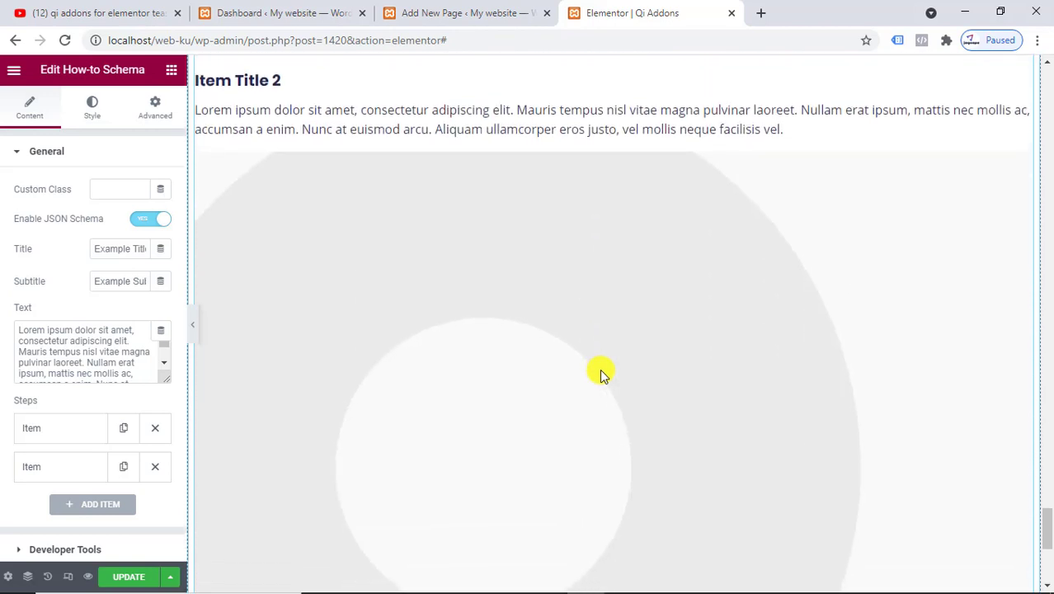
pyautogui.scroll(10, 600, 375)
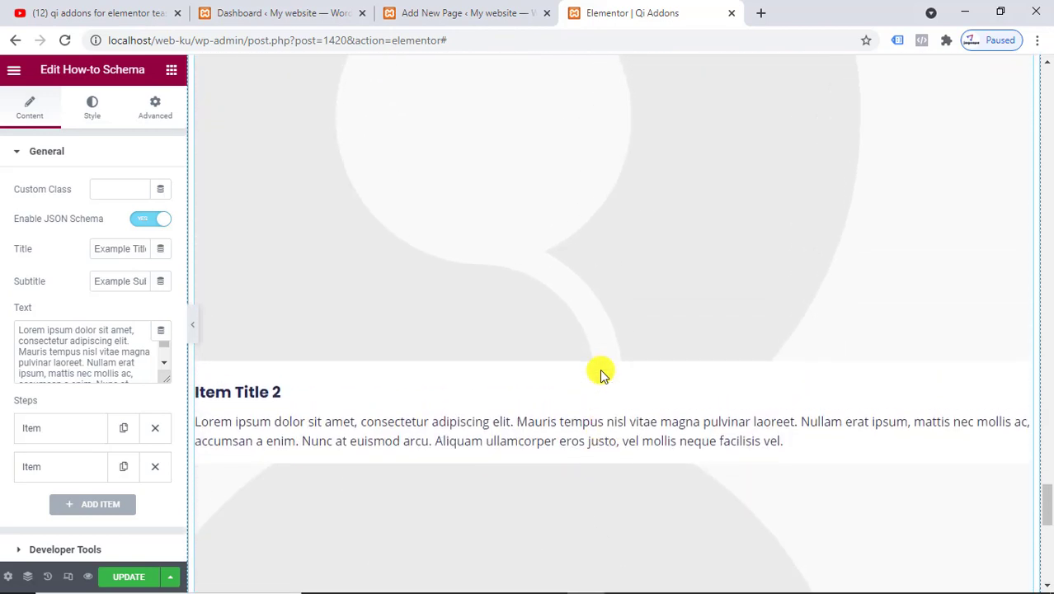
pyautogui.scroll(5, 327, 317)
pyautogui.scroll(-1, 1037, 371)
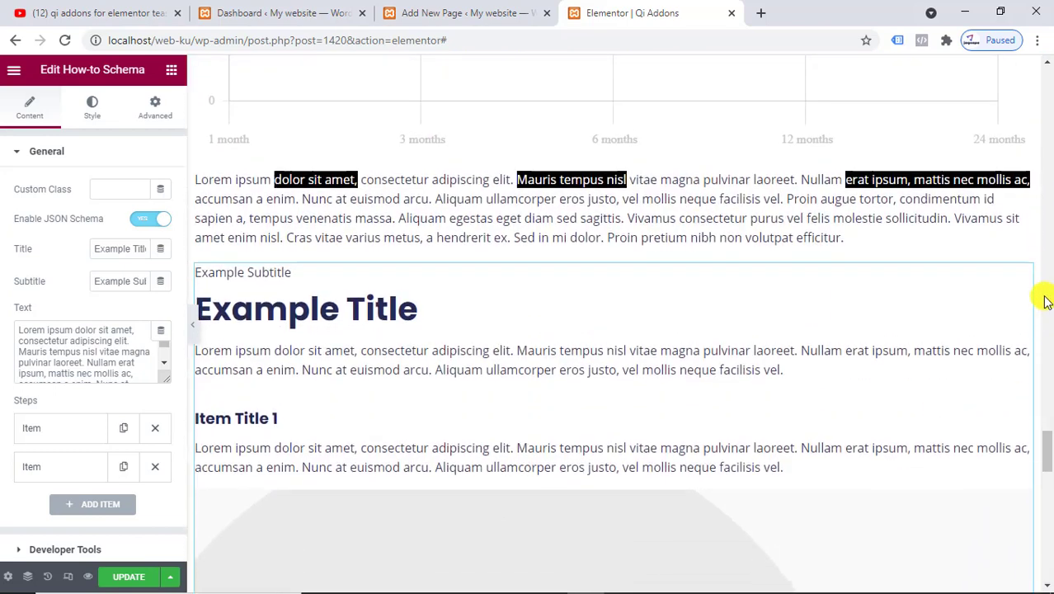
pyautogui.rightClick(1027, 281)
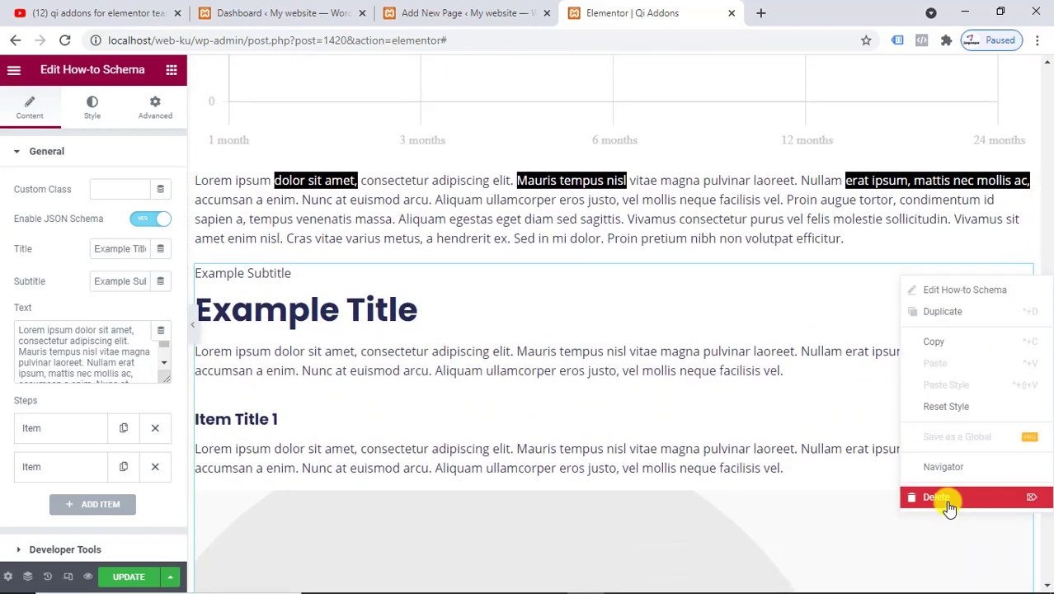
pyautogui.click(948, 506)
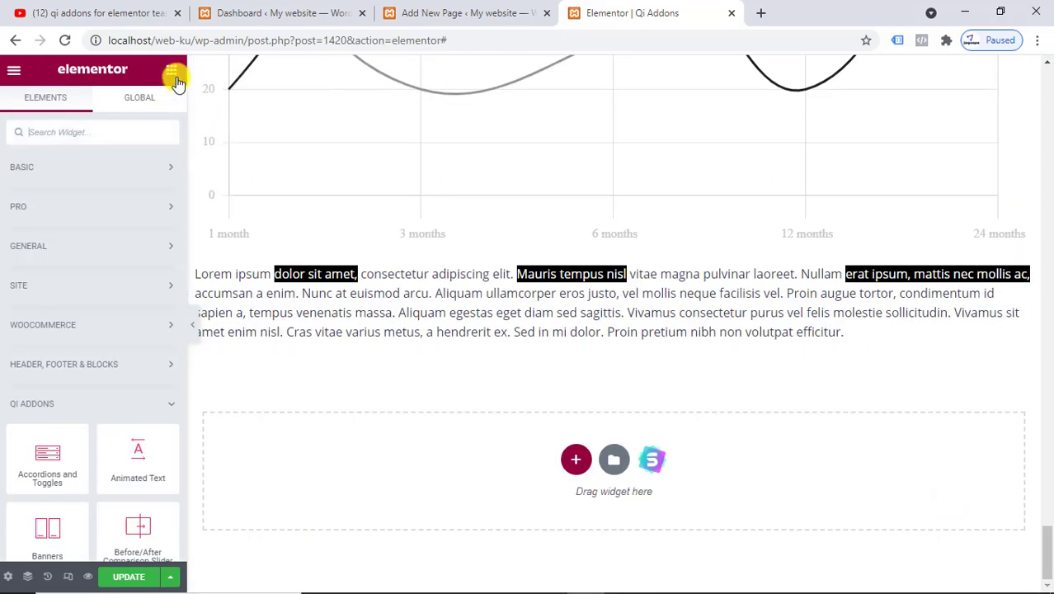
# Add an Interactive Banners widget and an Info Button widget below the highlighted text
pyautogui.scroll(-10, 134, 280)
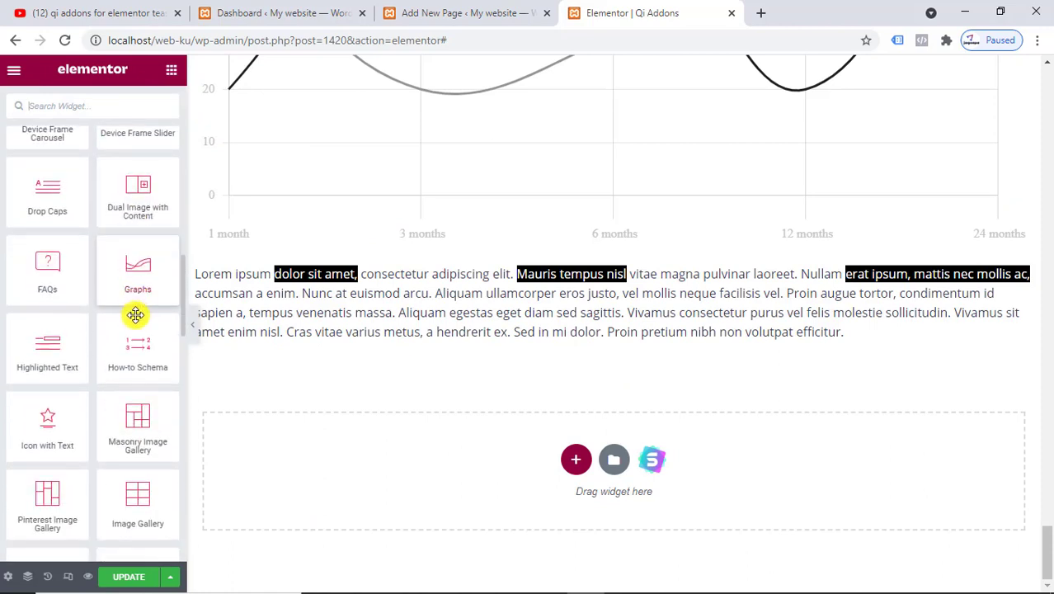
pyautogui.scroll(-3, 136, 314)
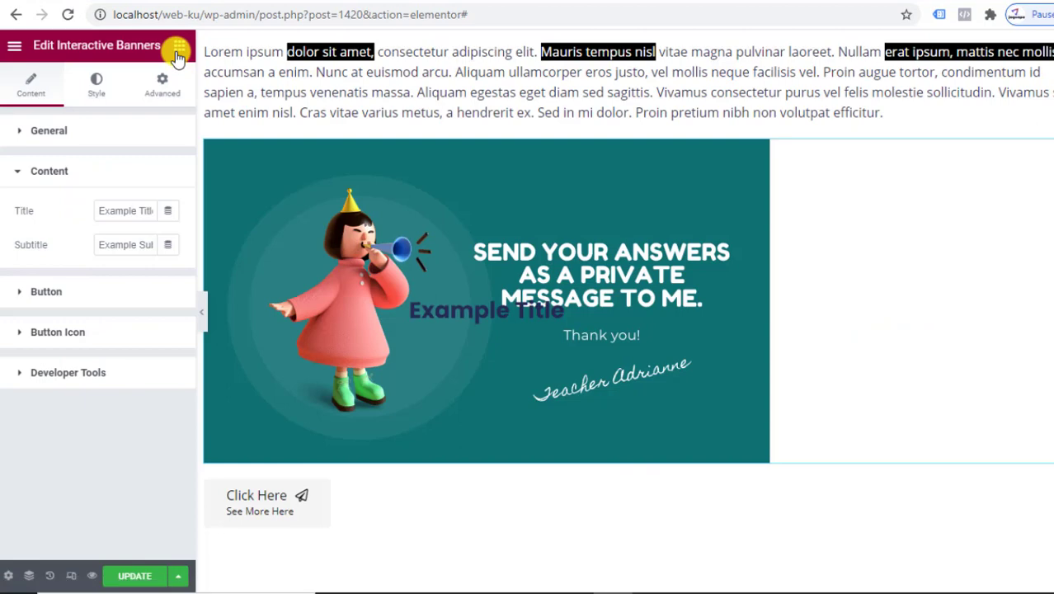
# Add a Pinterest Image Gallery widget between the interactive banner and the info button
pyautogui.click(171, 69)
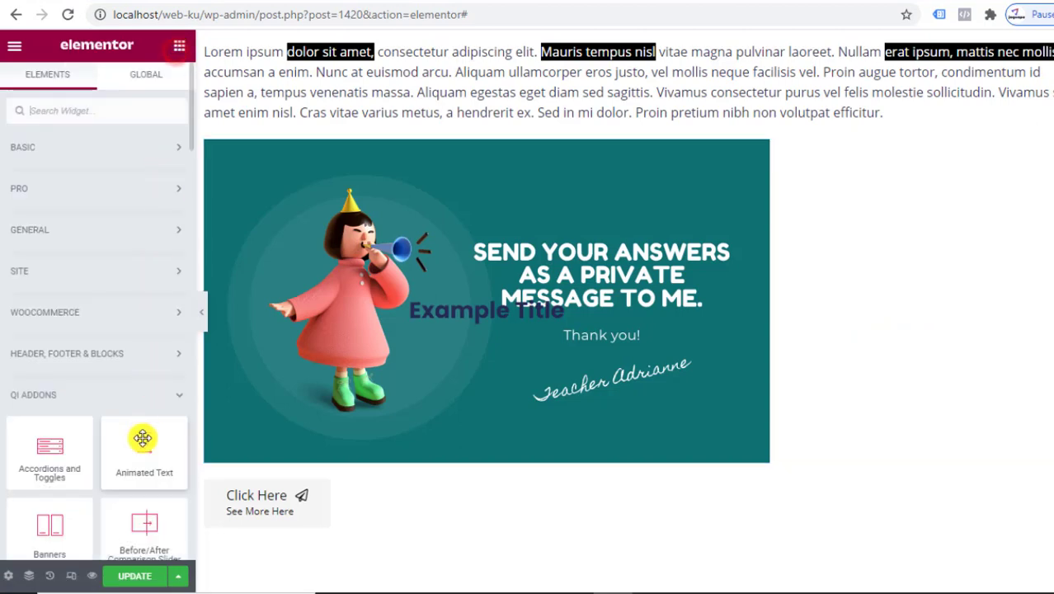
pyautogui.scroll(-10, 142, 438)
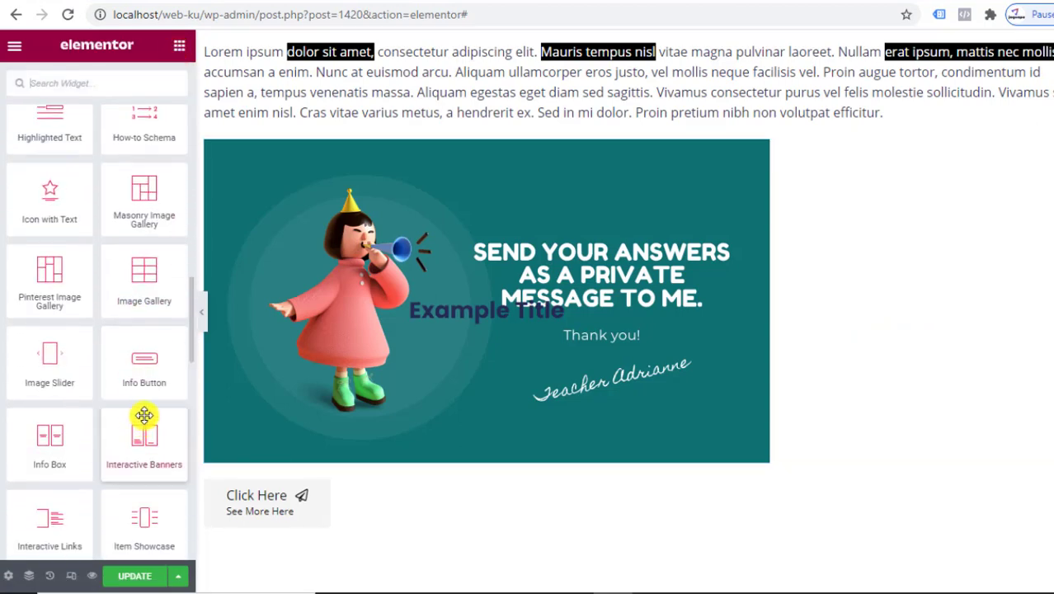
pyautogui.scroll(-2, 152, 355)
pyautogui.scroll(5, 115, 268)
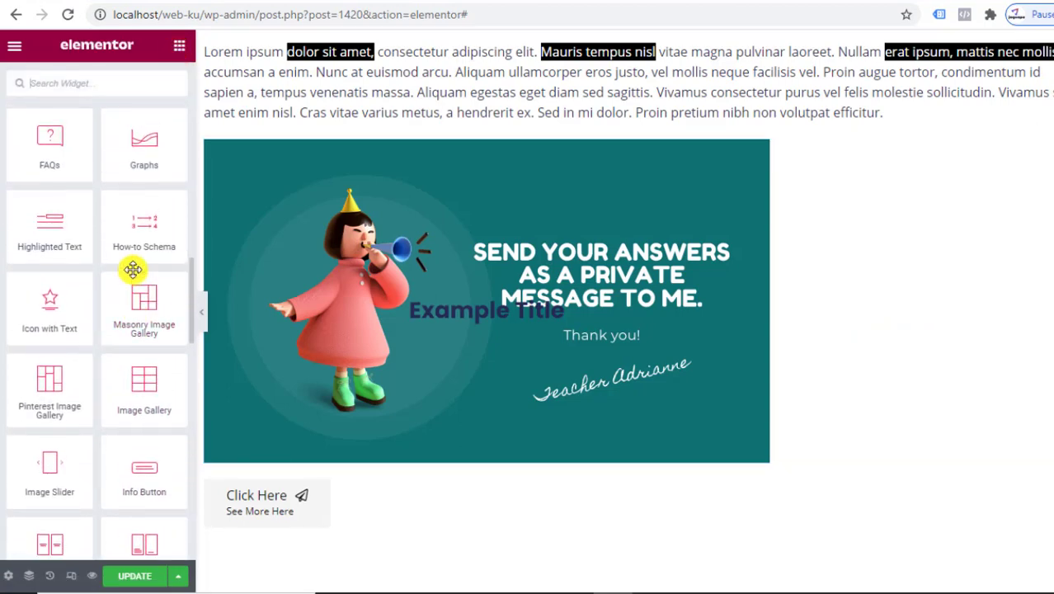
pyautogui.scroll(-3, 124, 265)
pyautogui.scroll(2, 67, 231)
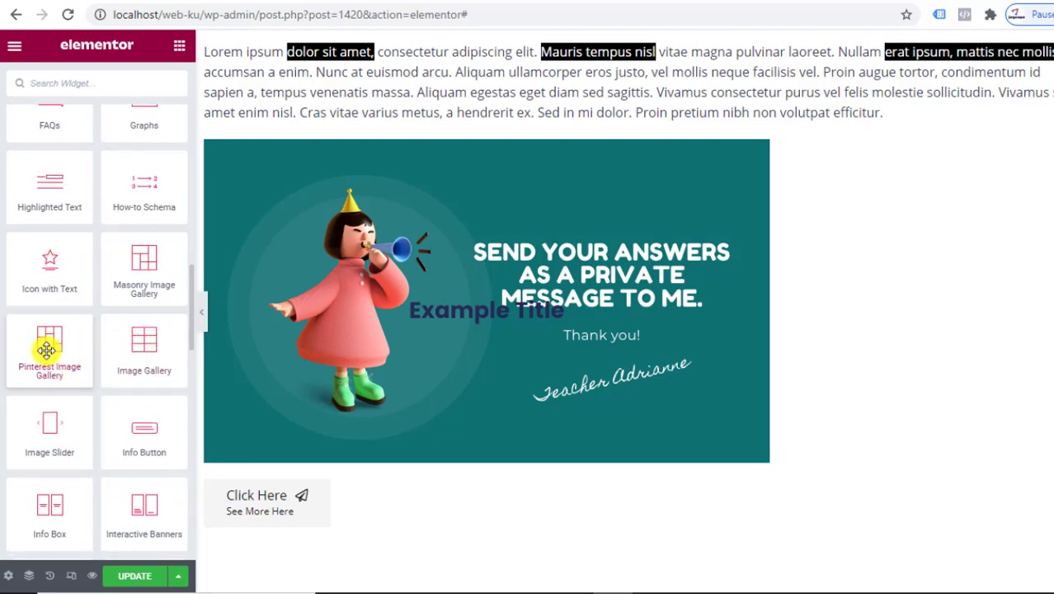
pyautogui.scroll(-1, 148, 366)
pyautogui.moveTo(63, 337); pyautogui.dragTo(360, 461)
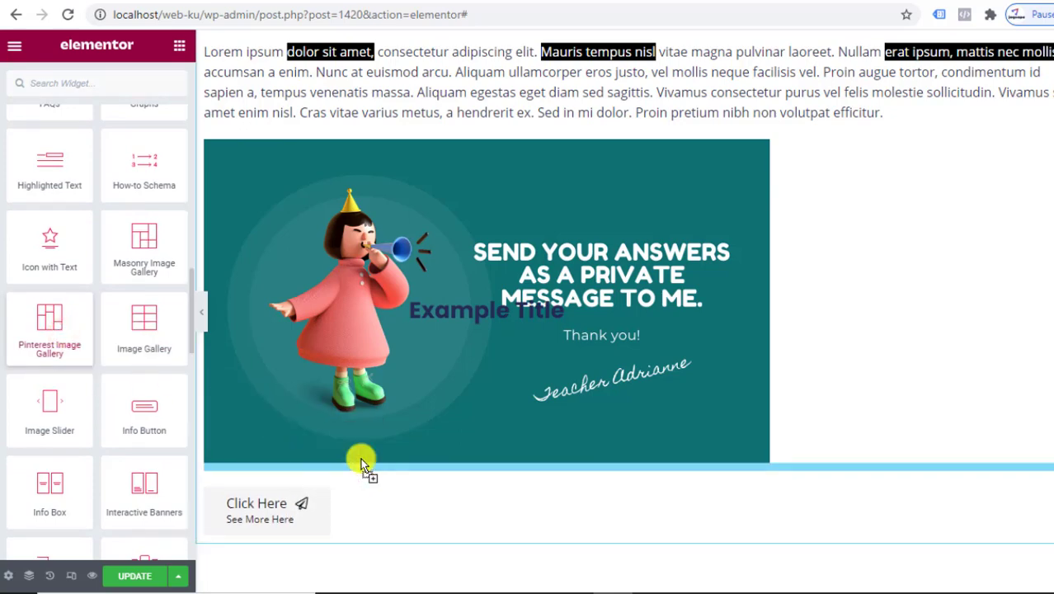
pyautogui.scroll(-1, 714, 433)
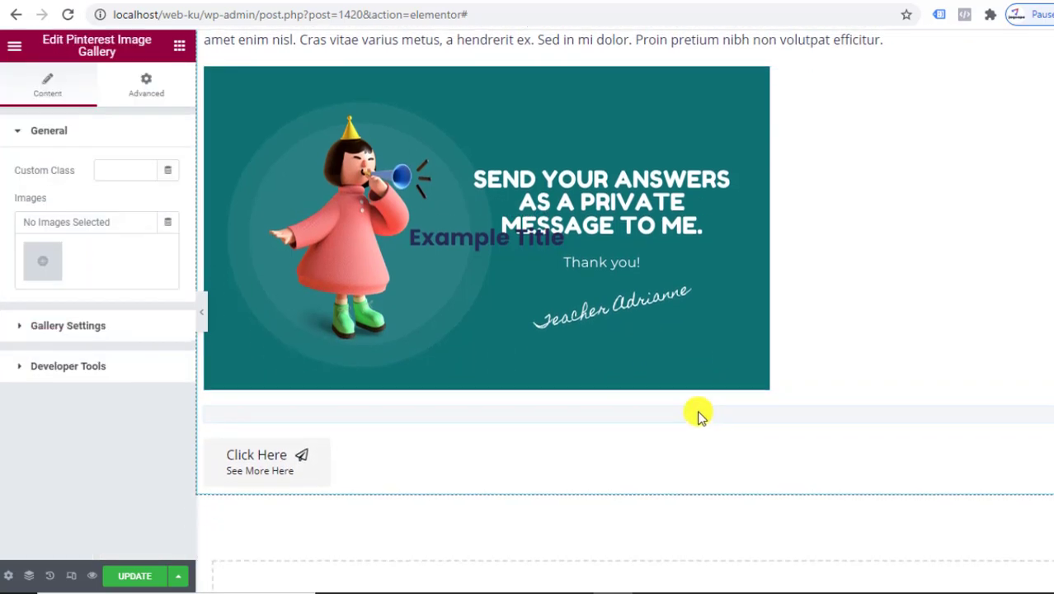
pyautogui.rightClick(698, 407)
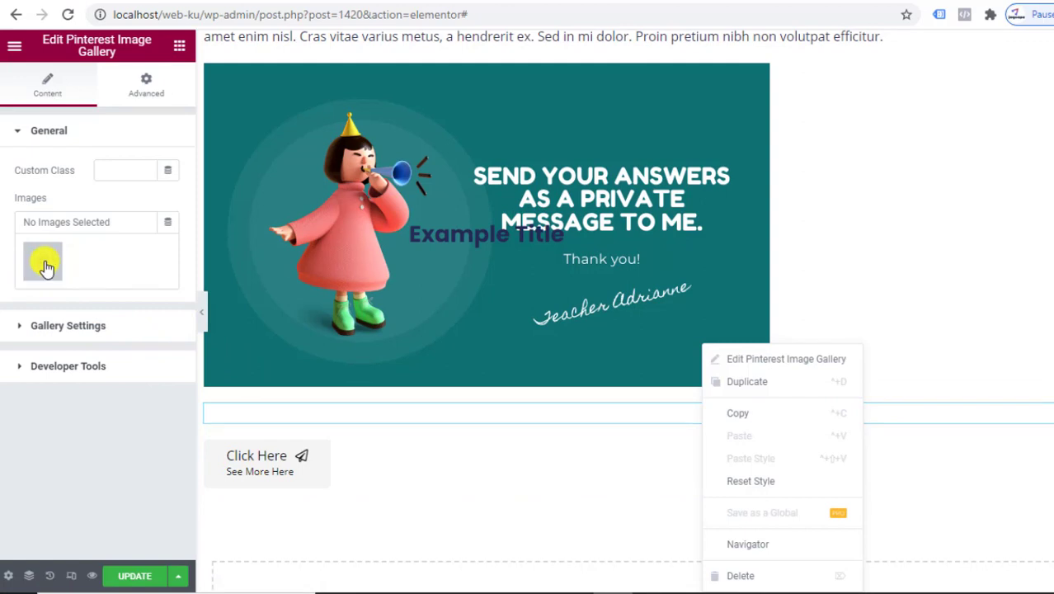
# Review the empty Pinterest gallery's lightbox, column, spacing and hover settings and return to its general options
pyautogui.click(89, 330)
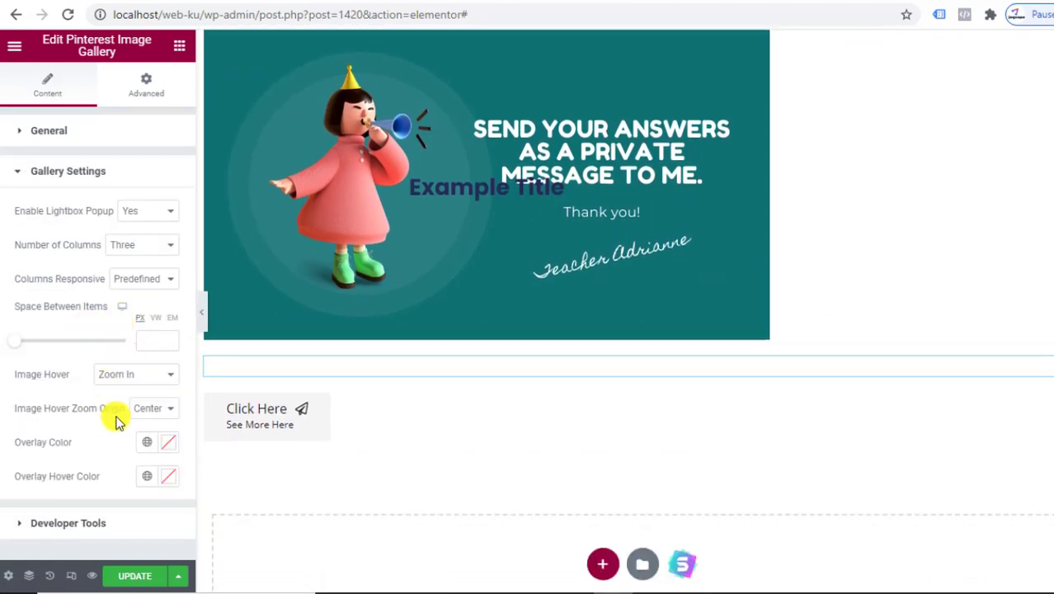
pyautogui.click(86, 164)
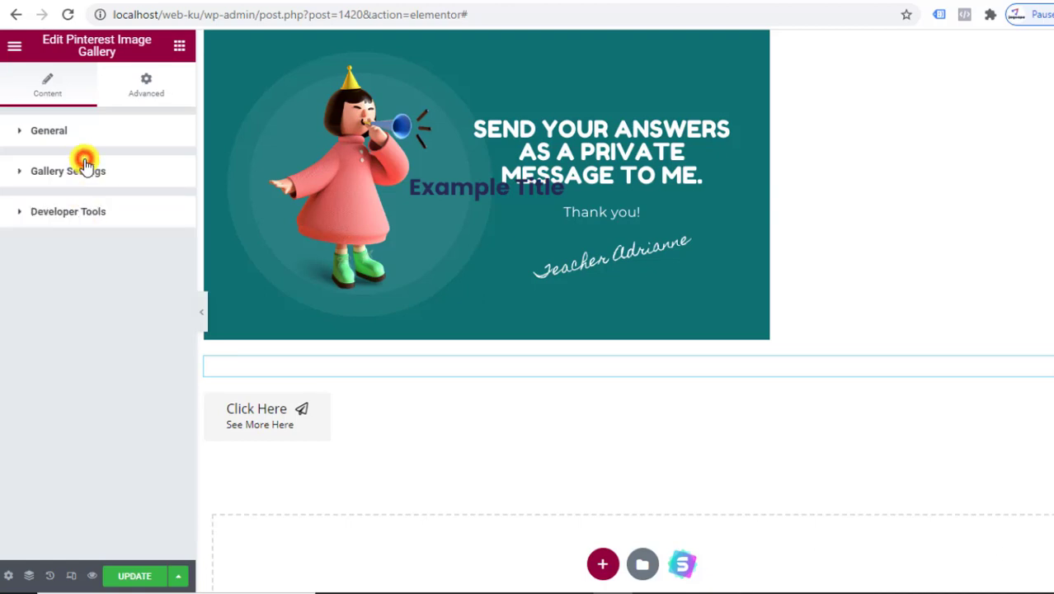
pyautogui.click(87, 137)
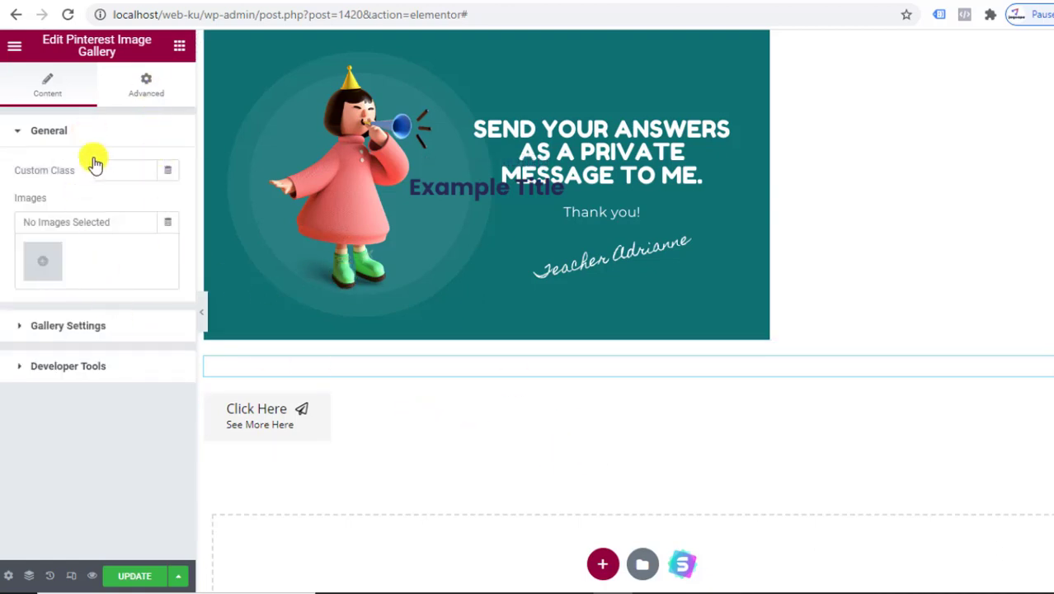
# Fill the Pinterest gallery with six media library images: two laptop desk photos, the phone photo portfolio2.jpg and the three team portraits
pyautogui.click(44, 264)
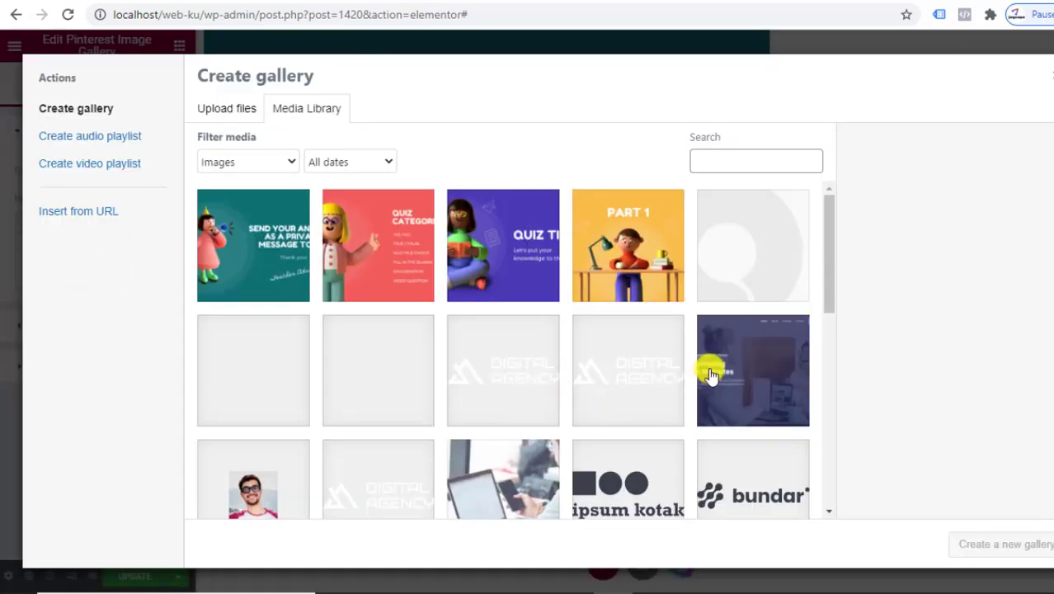
pyautogui.scroll(-10, 711, 373)
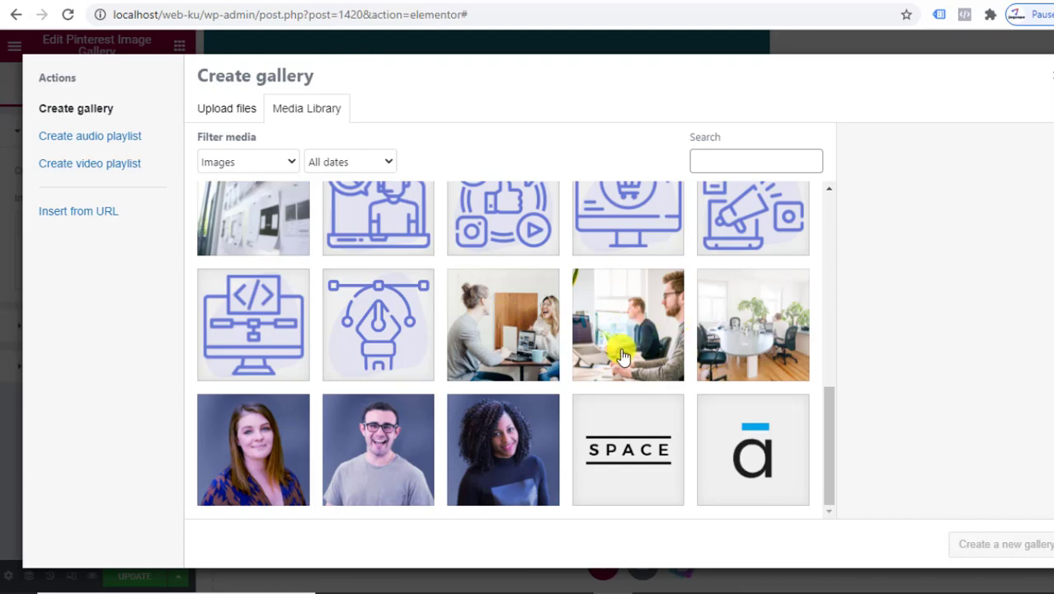
pyautogui.scroll(4, 623, 357)
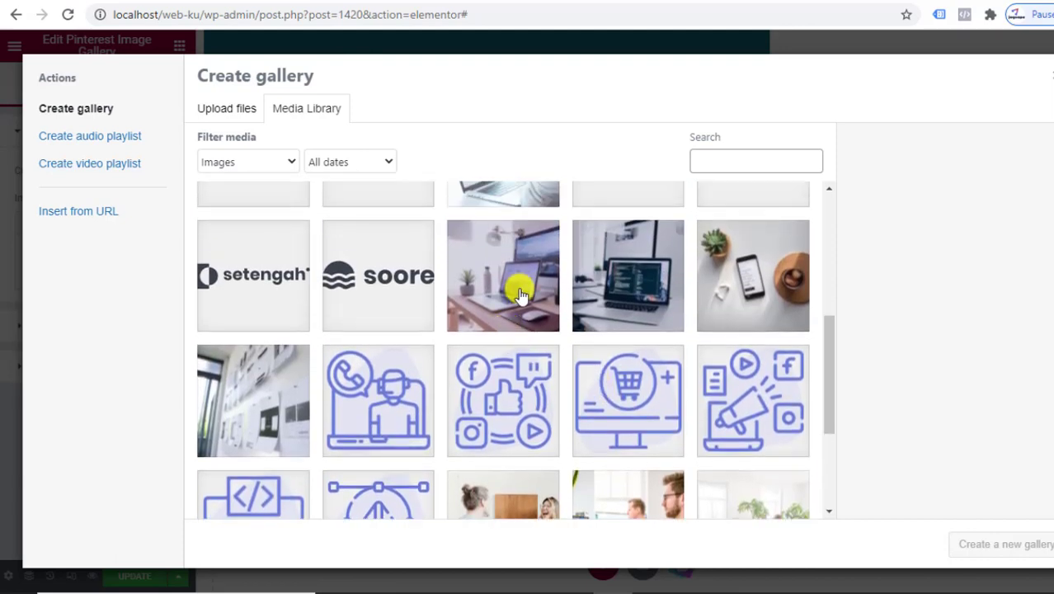
pyautogui.click(521, 296)
pyautogui.click(631, 282)
pyautogui.click(782, 281)
pyautogui.scroll(-3, 540, 322)
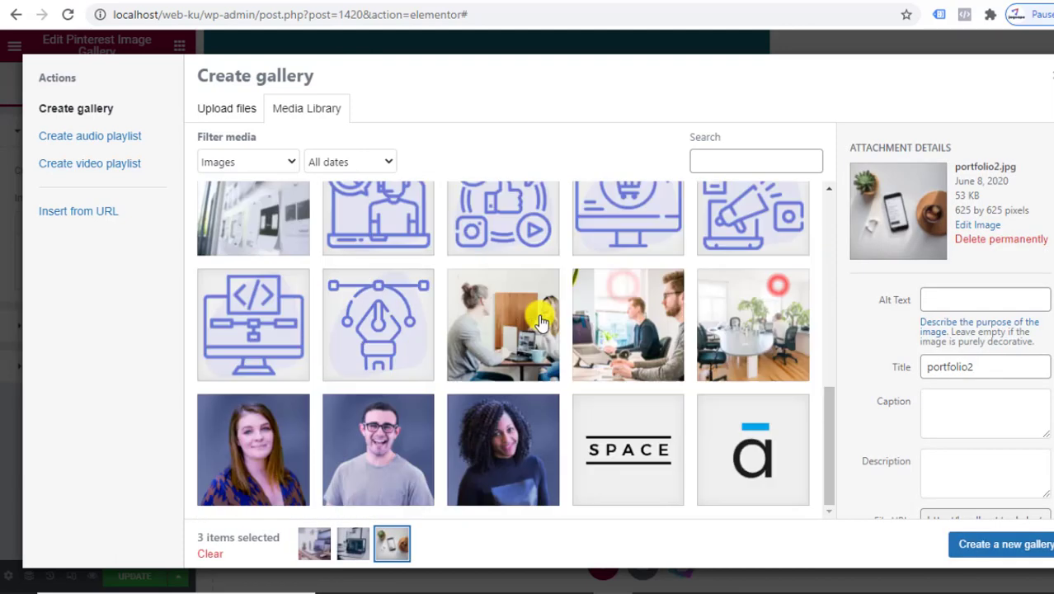
pyautogui.click(268, 437)
pyautogui.click(363, 441)
pyautogui.click(535, 464)
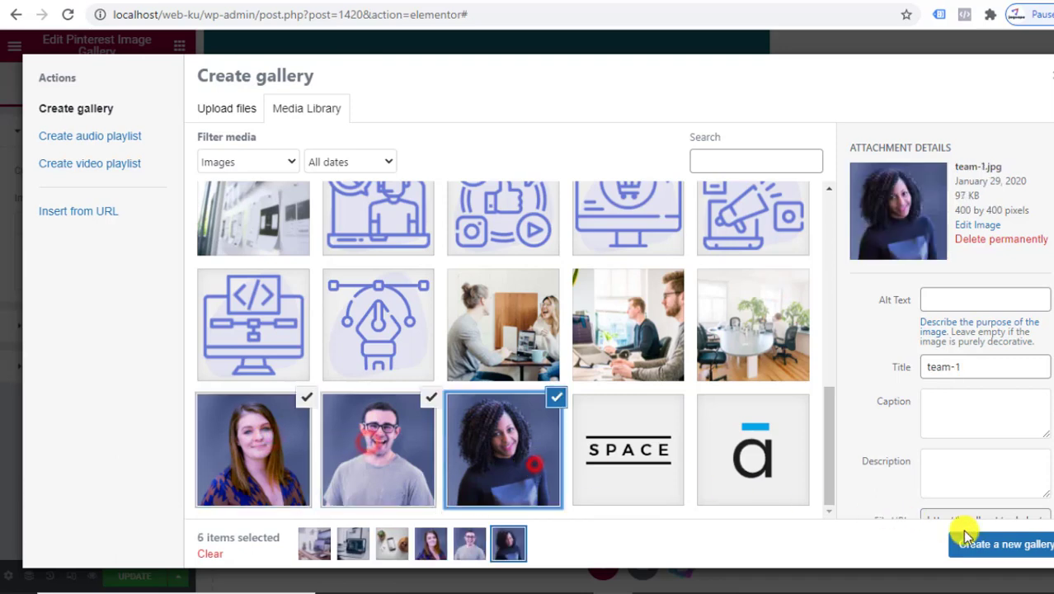
pyautogui.click(1024, 545)
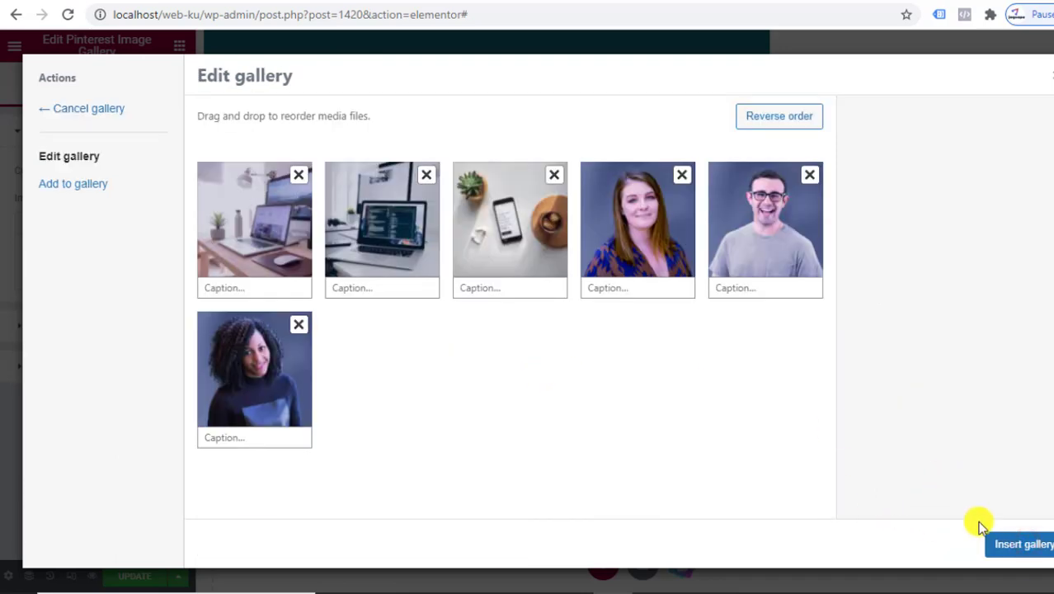
pyautogui.click(998, 543)
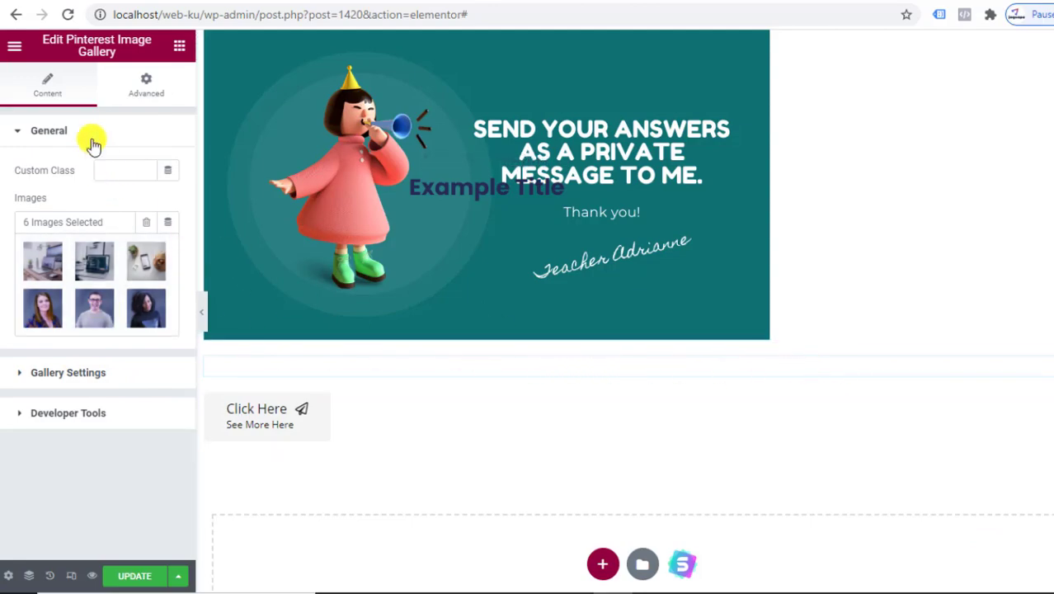
# Examine the filled gallery on the page along with its lightbox, column, spacing, hover and overlay settings
pyautogui.click(68, 131)
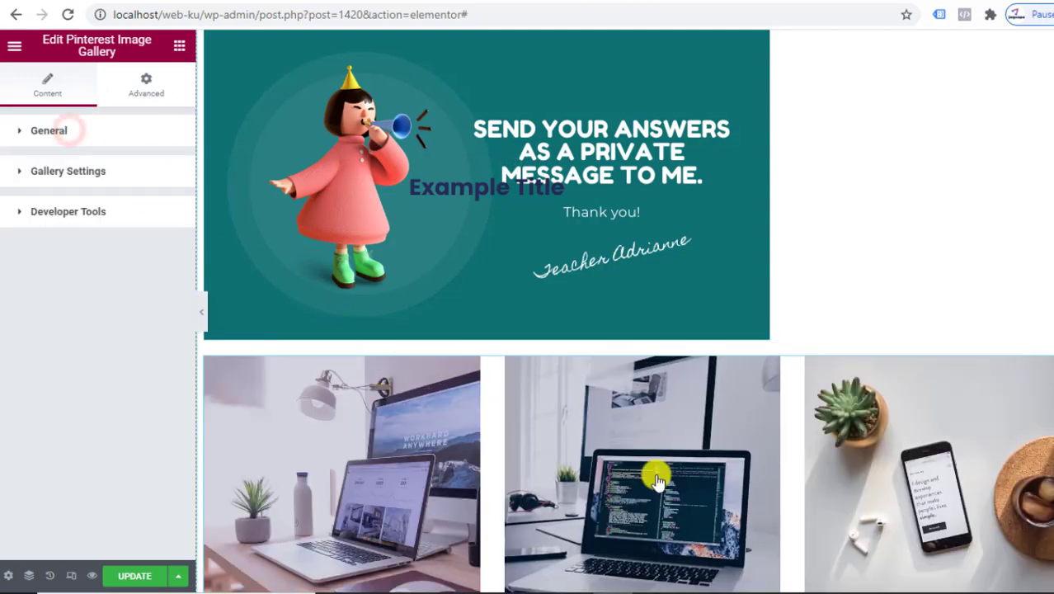
pyautogui.scroll(-5, 964, 445)
pyautogui.scroll(5, 964, 445)
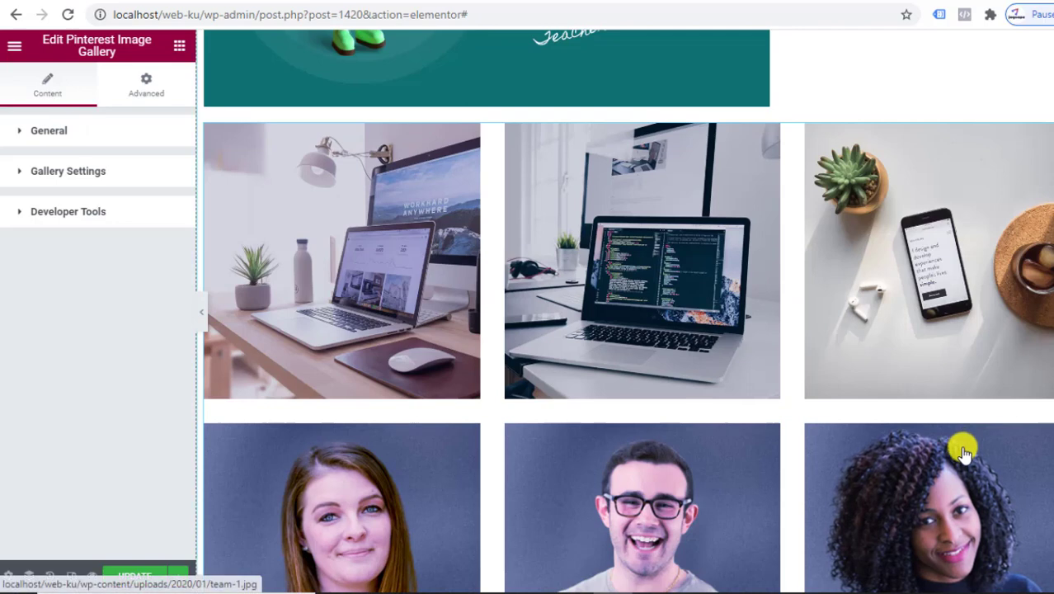
pyautogui.scroll(-1, 871, 428)
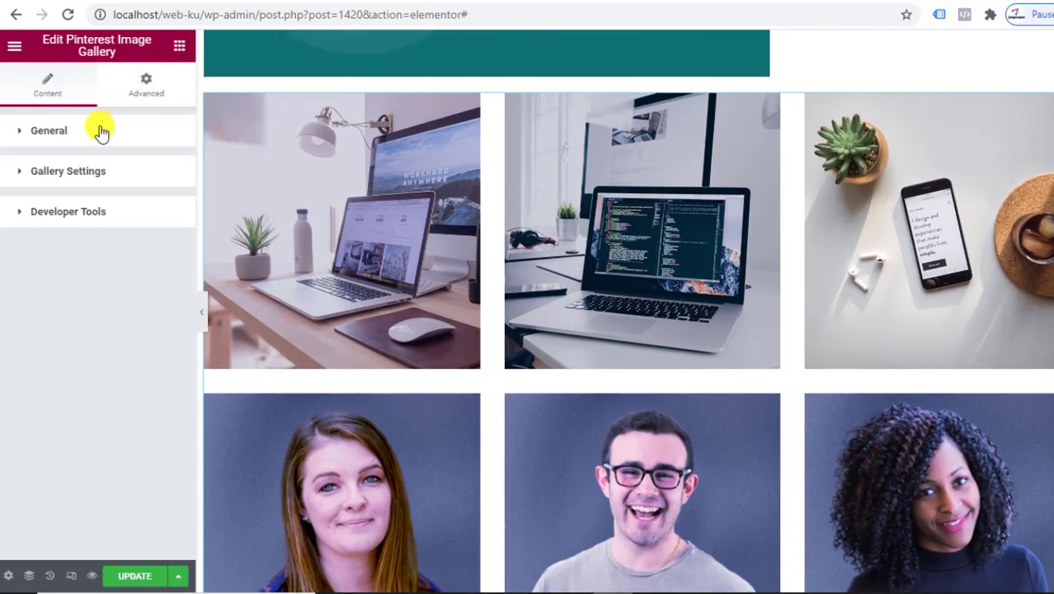
pyautogui.click(74, 181)
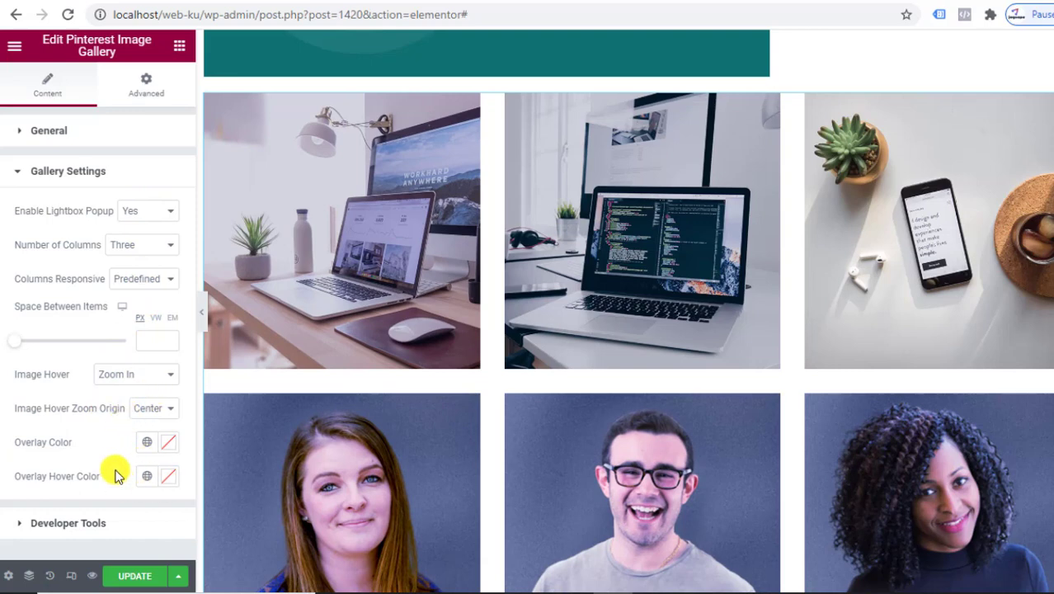
pyautogui.click(102, 170)
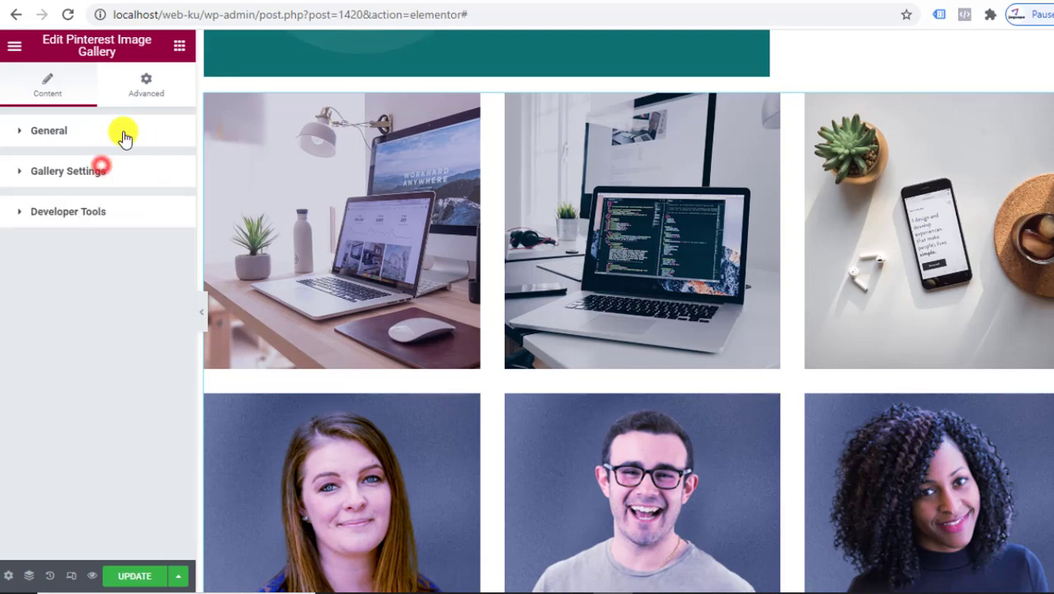
pyautogui.click(122, 131)
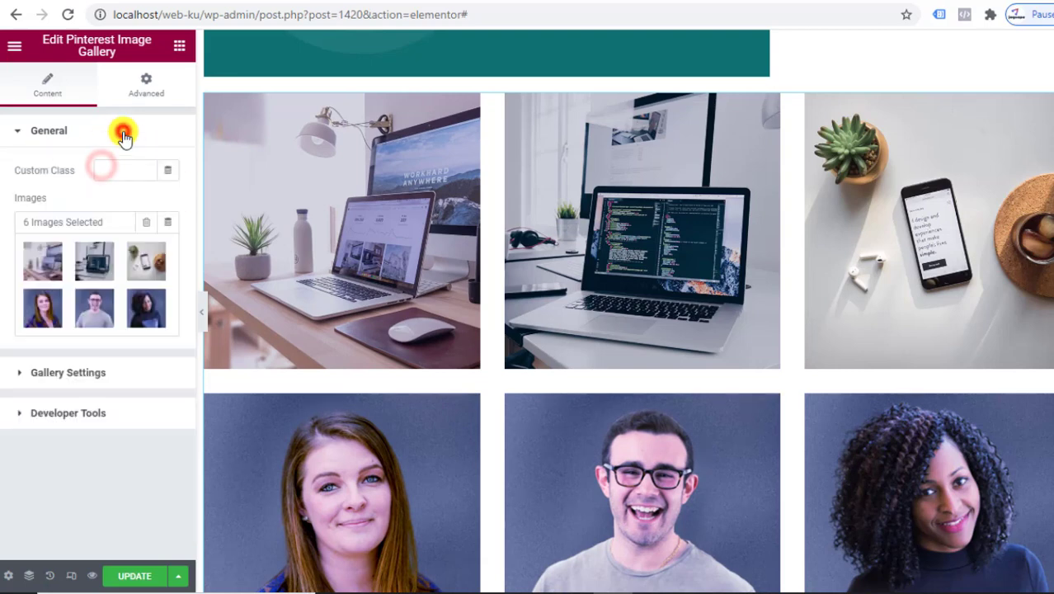
# Add a Message Boxes widget between the Pinterest gallery and the info button
pyautogui.click(181, 52)
pyautogui.scroll(-15, 165, 429)
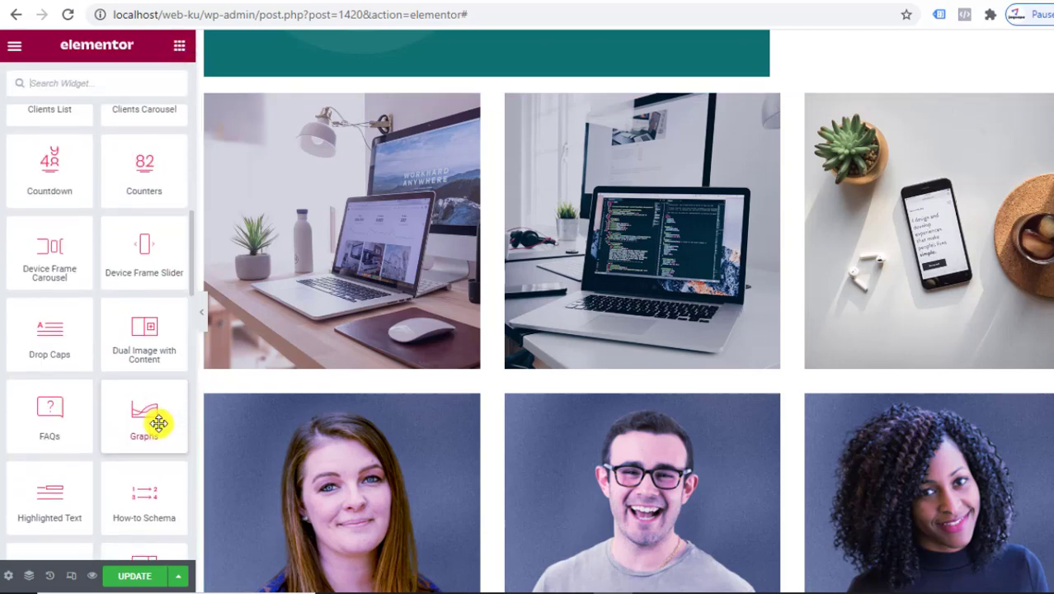
pyautogui.scroll(-8, 156, 423)
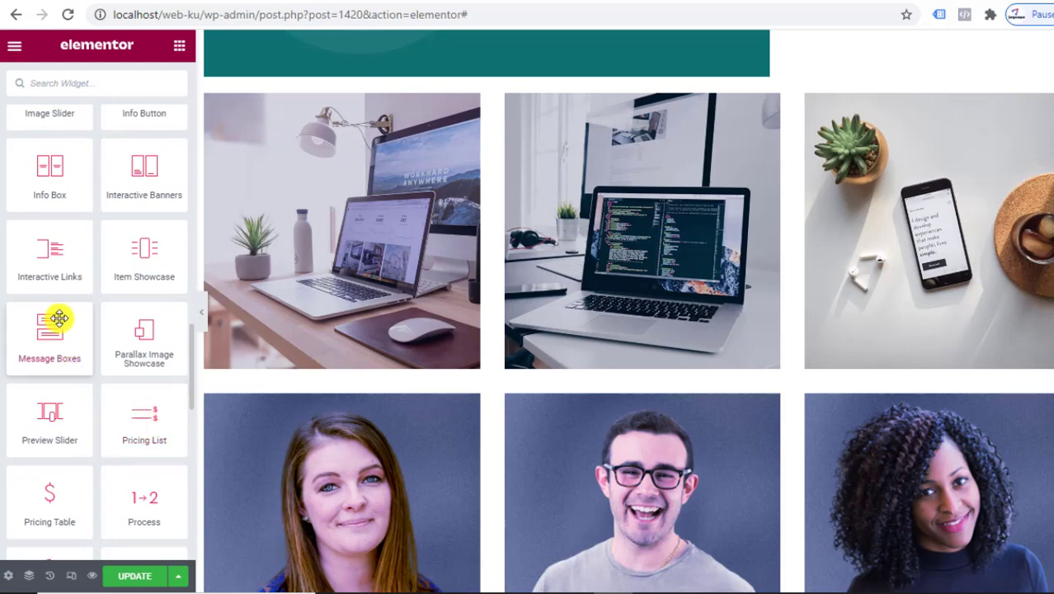
pyautogui.scroll(1, 66, 289)
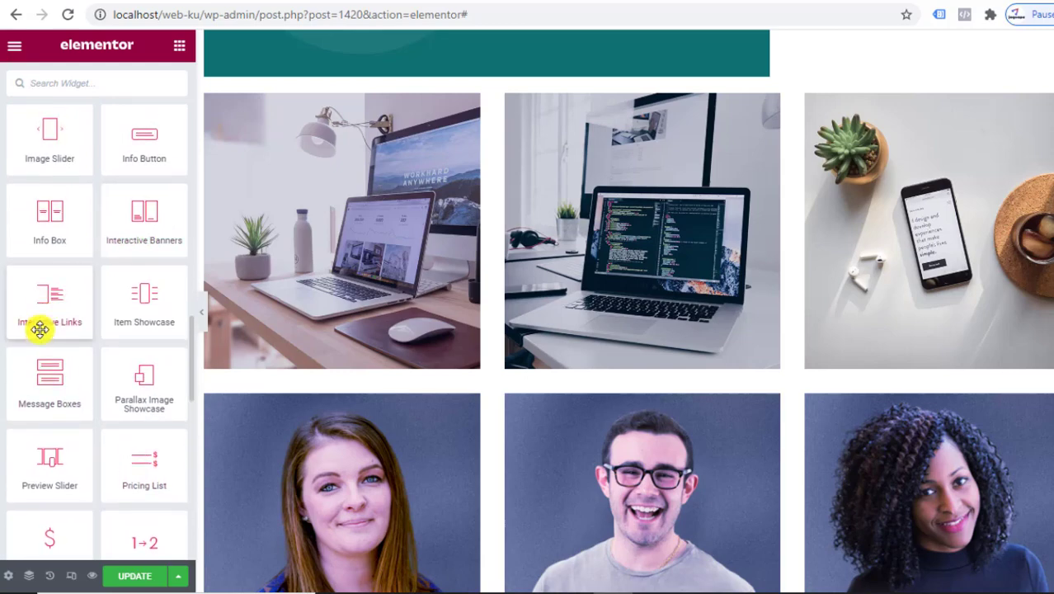
pyautogui.scroll(-5, 779, 322)
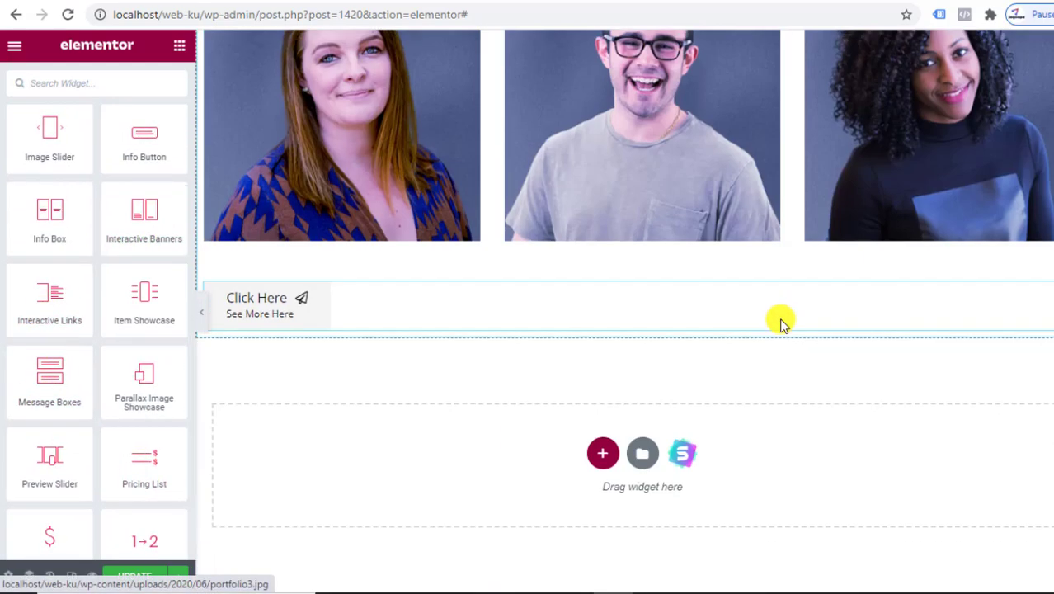
pyautogui.moveTo(71, 400); pyautogui.dragTo(358, 265)
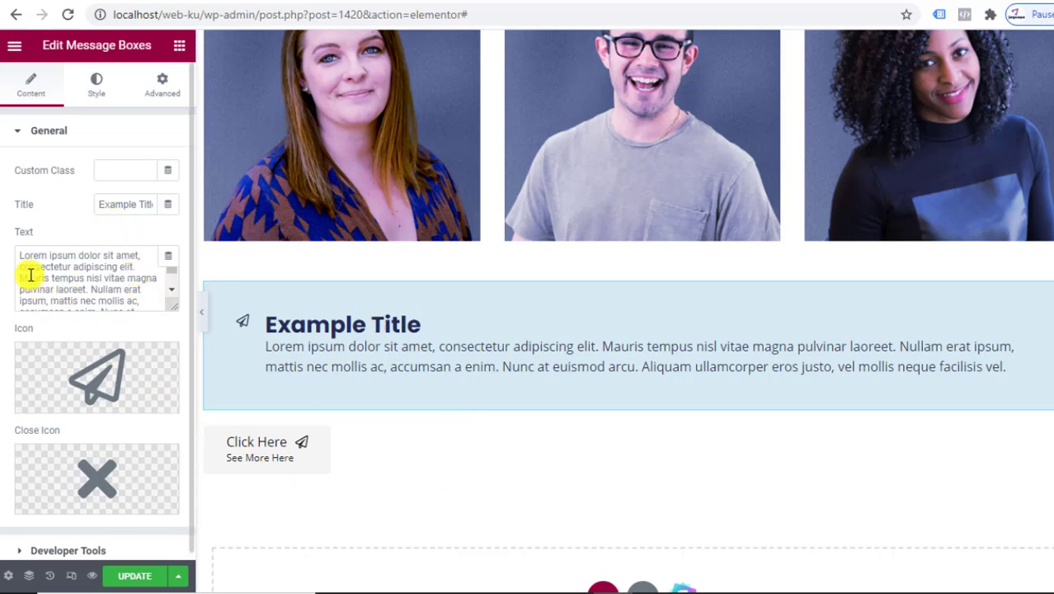
# Review the message box's text and test its close icon in the full-width preview
pyautogui.moveTo(28, 251); pyautogui.dragTo(139, 312)
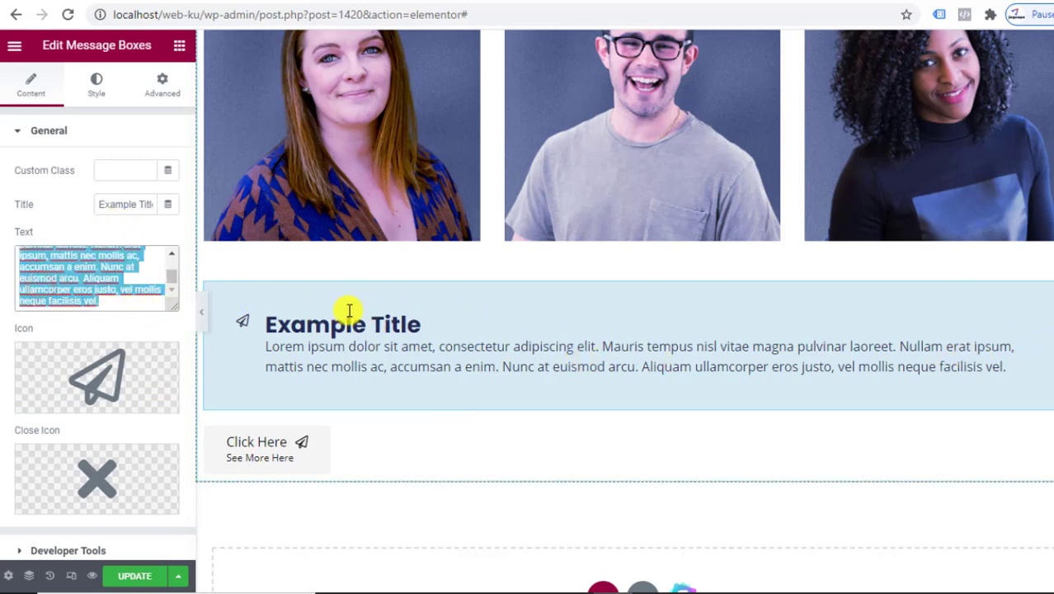
pyautogui.click(203, 320)
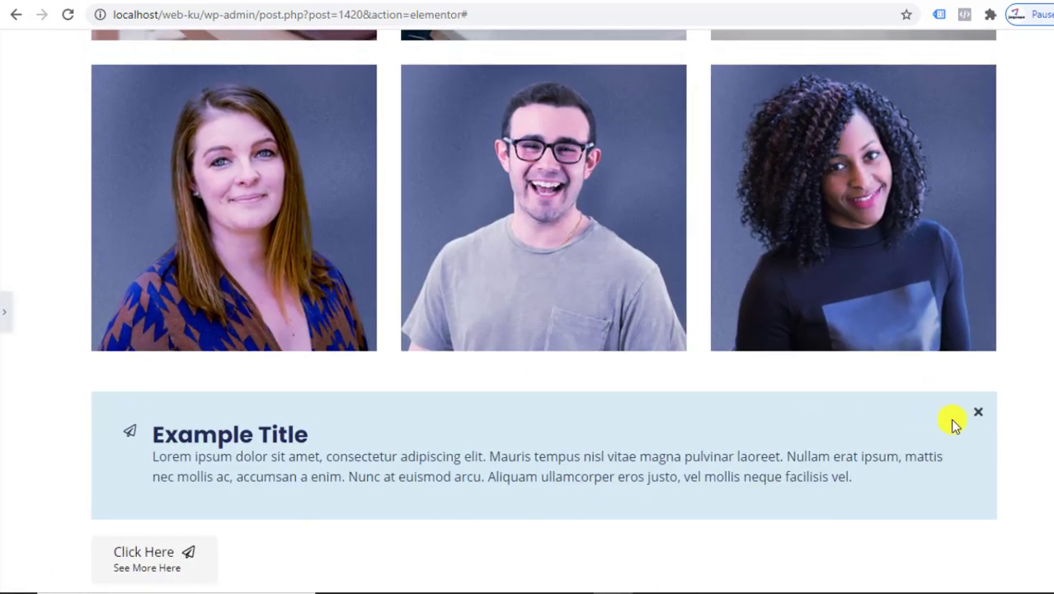
pyautogui.click(979, 414)
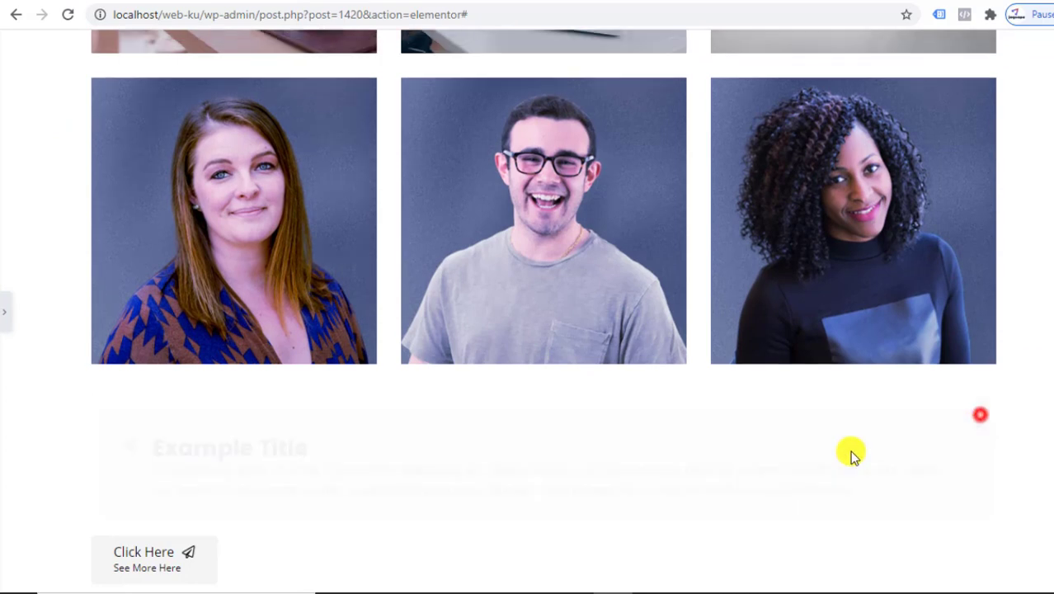
# Restore the editing panel and delete the Message Boxes widget from the page
pyautogui.click(4, 312)
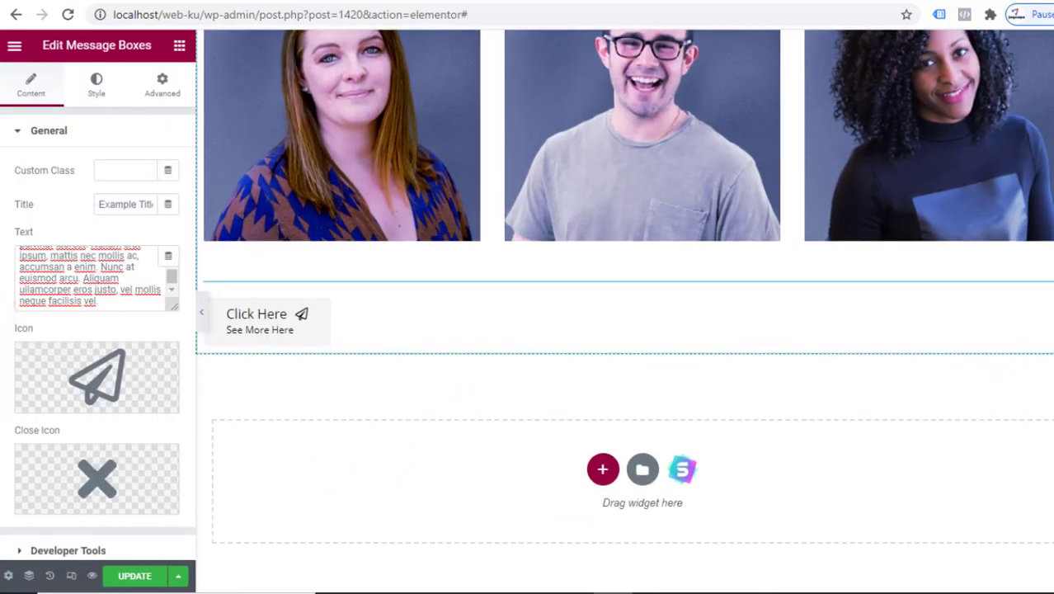
pyautogui.rightClick(944, 301)
pyautogui.click(994, 524)
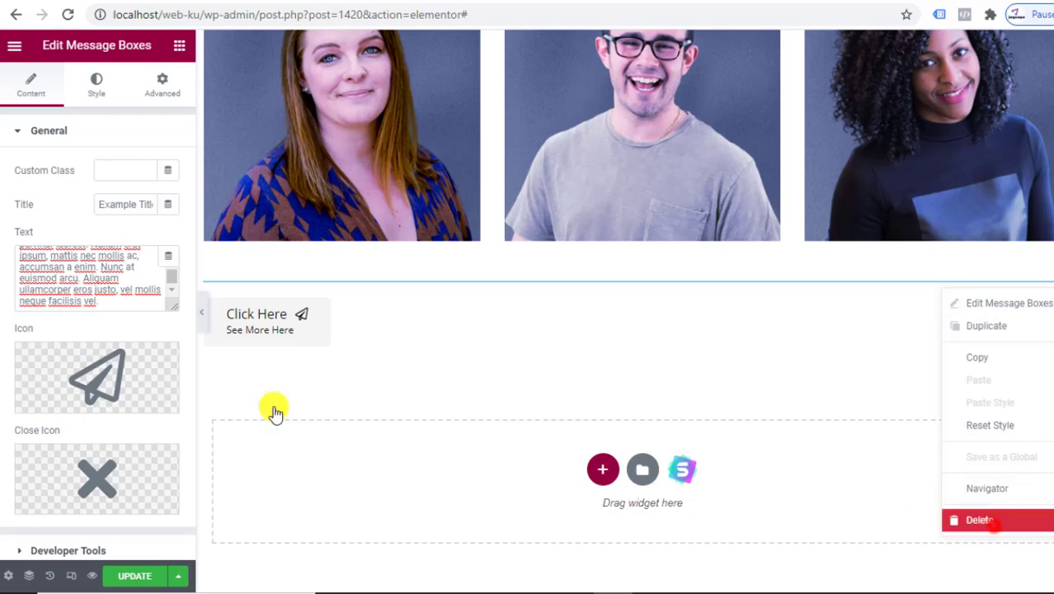
# Add a Process widget from the Qi Addons widgets directly below the Click Here info button
pyautogui.scroll(-10, 135, 342)
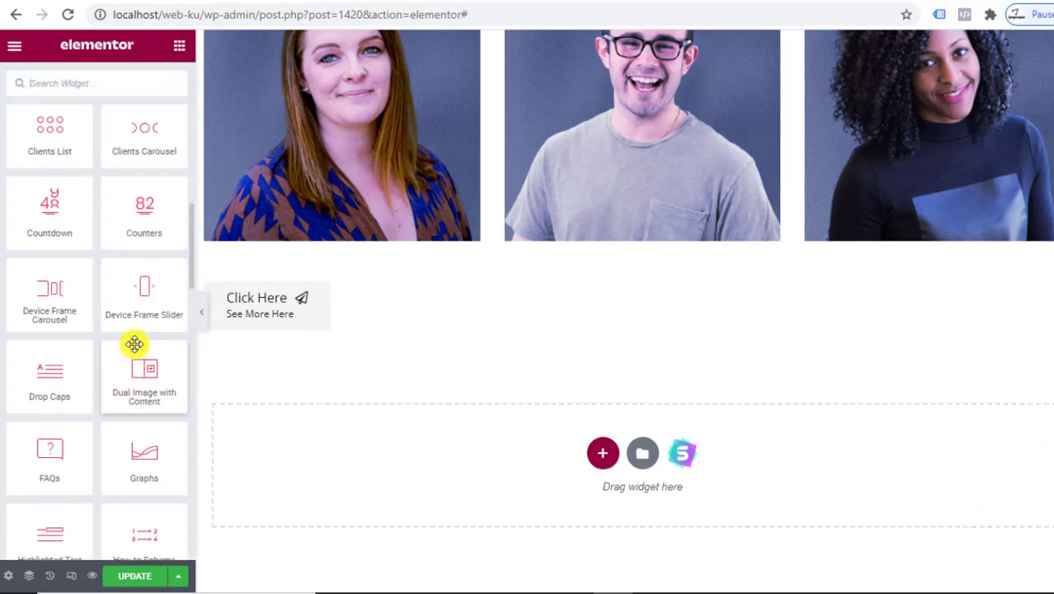
pyautogui.scroll(-2, 134, 341)
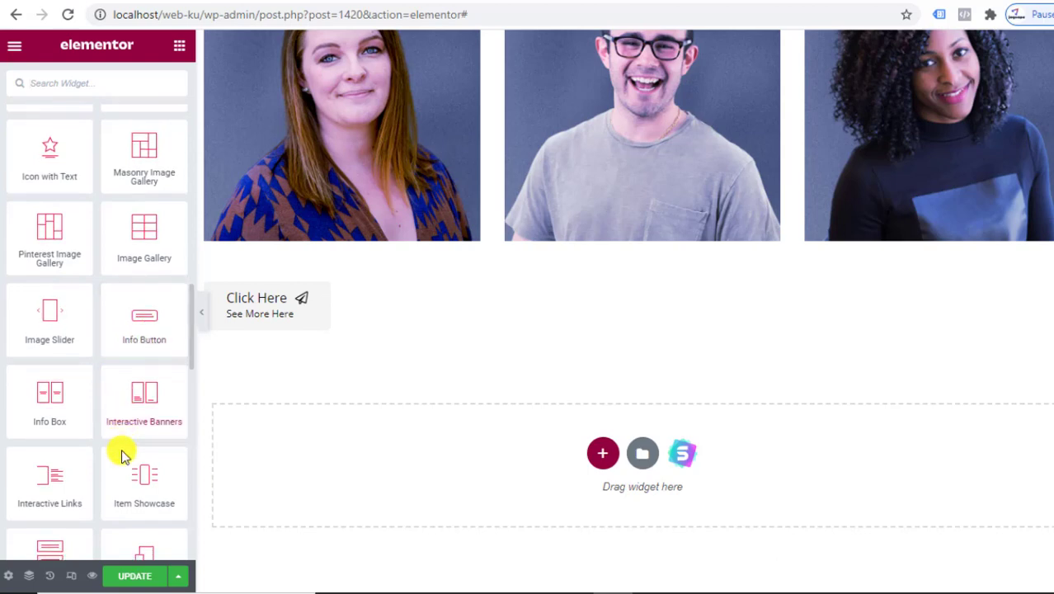
pyautogui.scroll(-2, 113, 498)
pyautogui.scroll(-2, 113, 503)
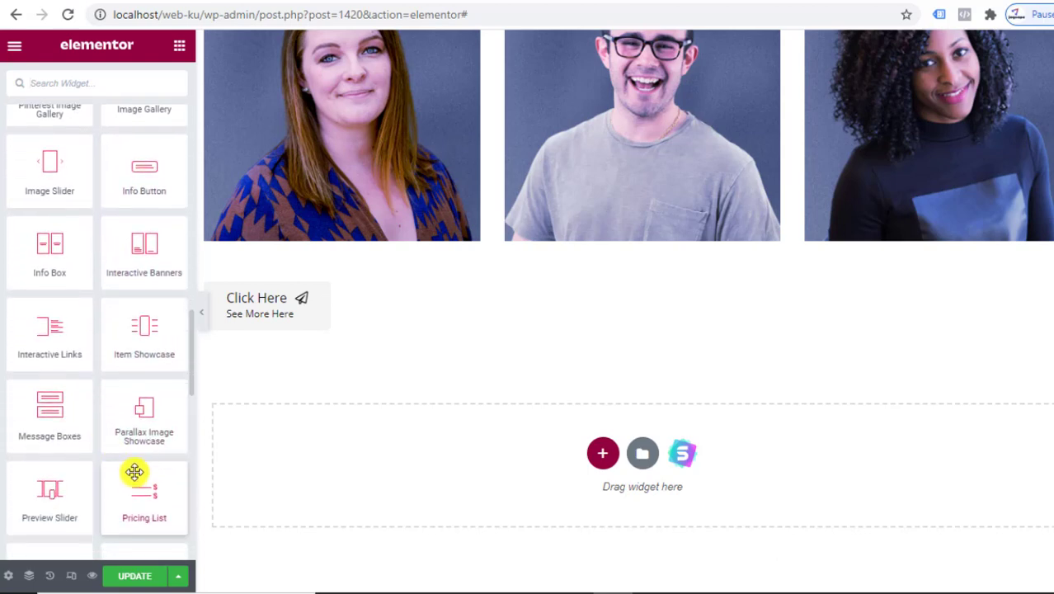
pyautogui.scroll(-3, 109, 356)
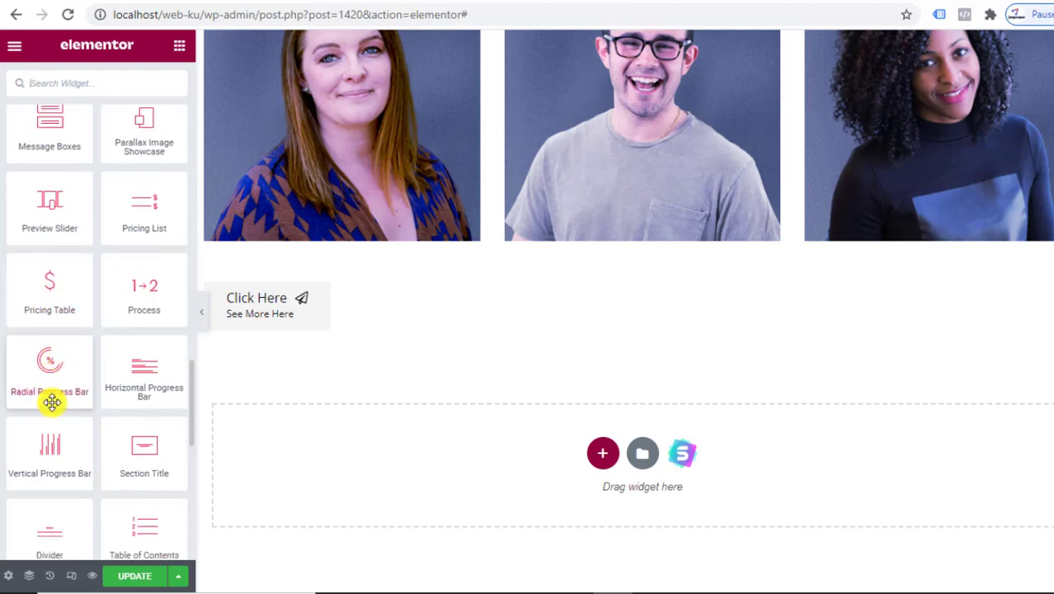
pyautogui.scroll(-2, 52, 400)
pyautogui.scroll(-1, 86, 356)
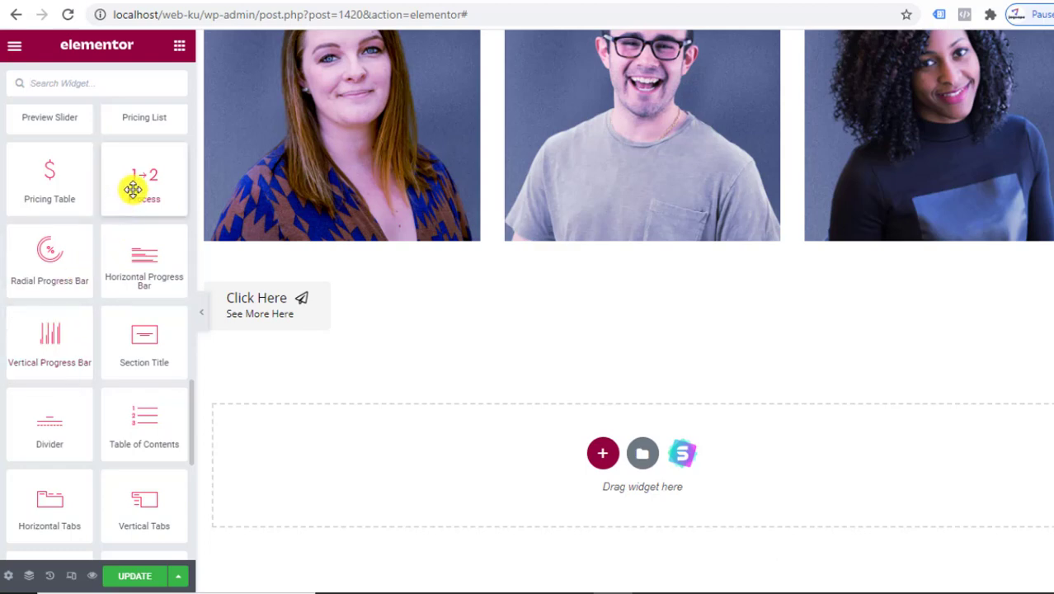
pyautogui.moveTo(144, 184); pyautogui.dragTo(299, 331)
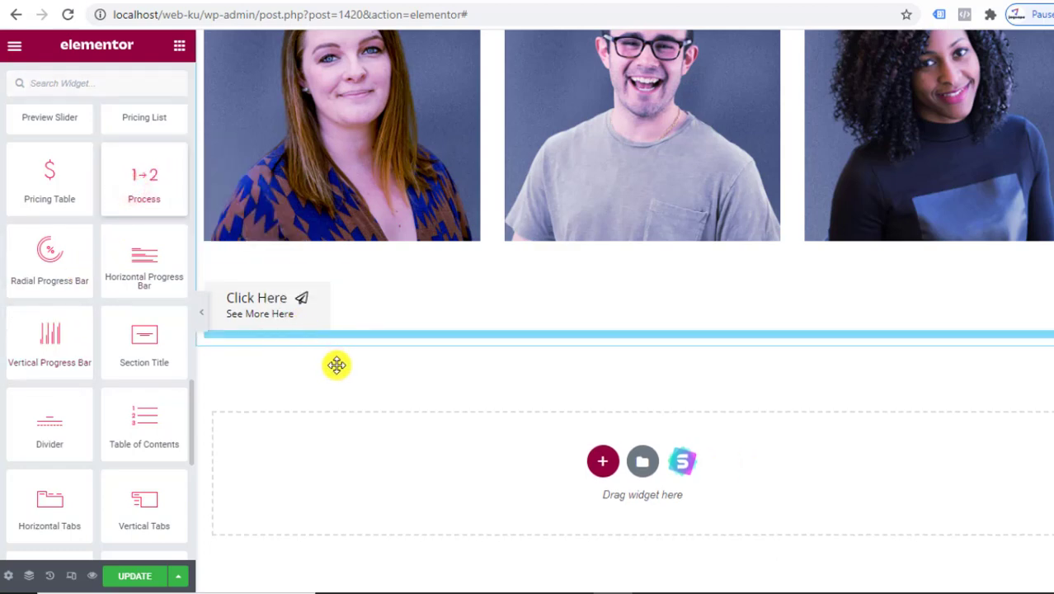
pyautogui.moveTo(337, 365); pyautogui.dragTo(337, 366)
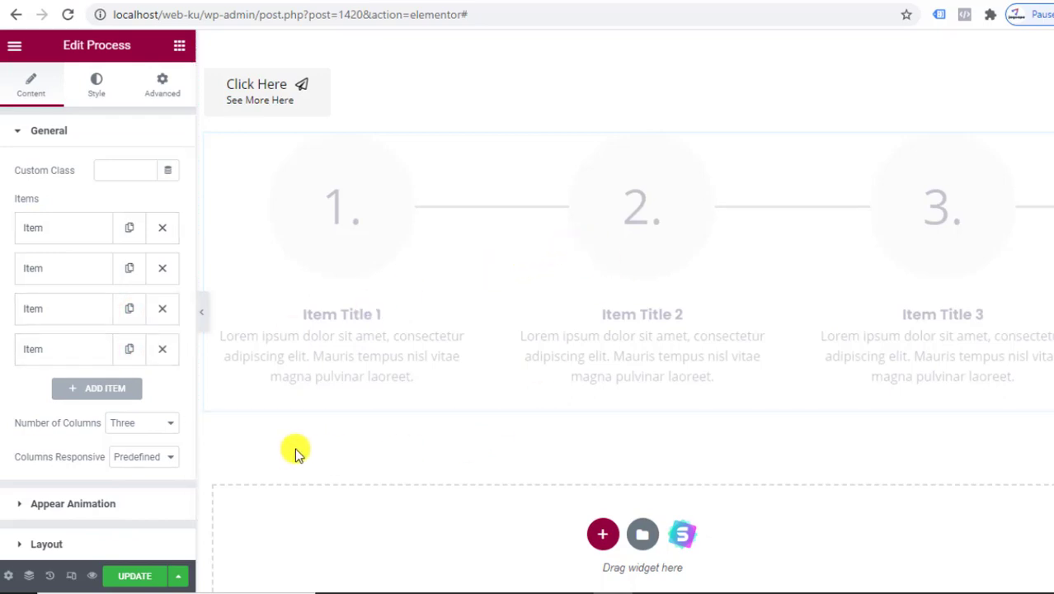
# Review the numbered process items in the full-width preview, and restore the editing panel
pyautogui.click(201, 314)
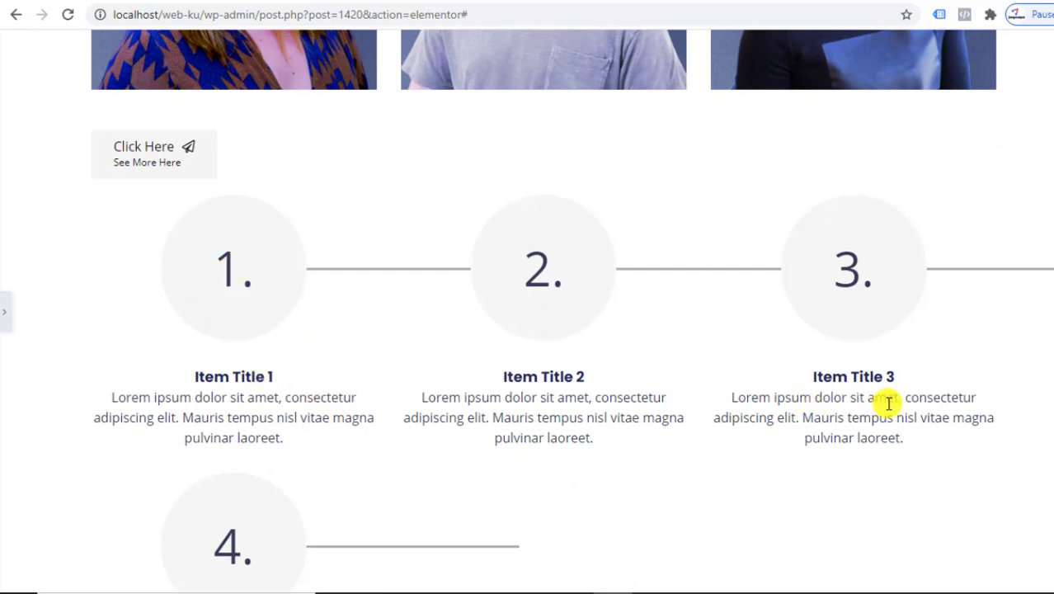
pyautogui.scroll(-2, 888, 402)
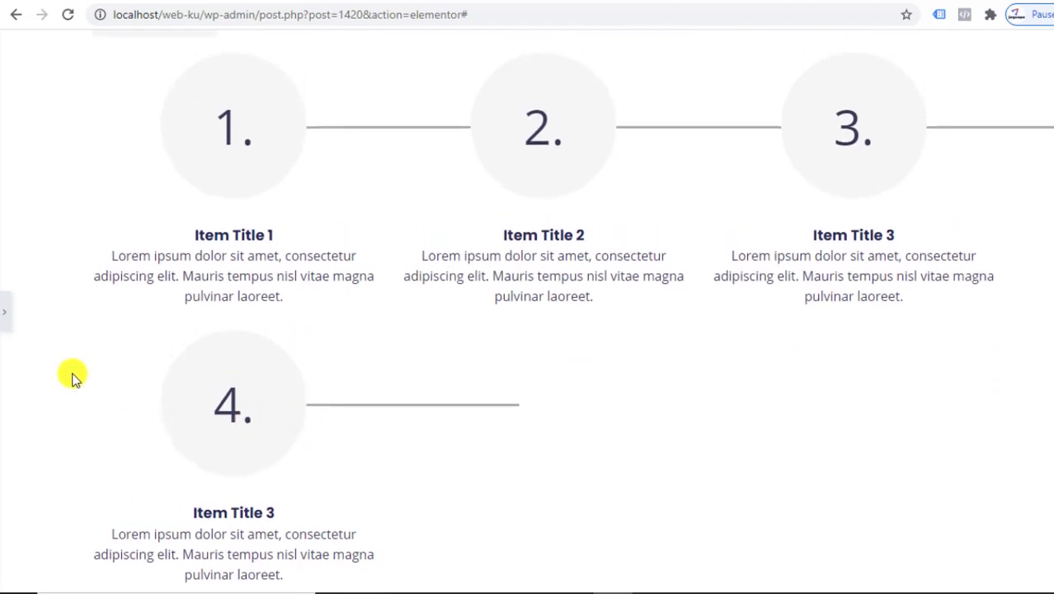
pyautogui.click(7, 322)
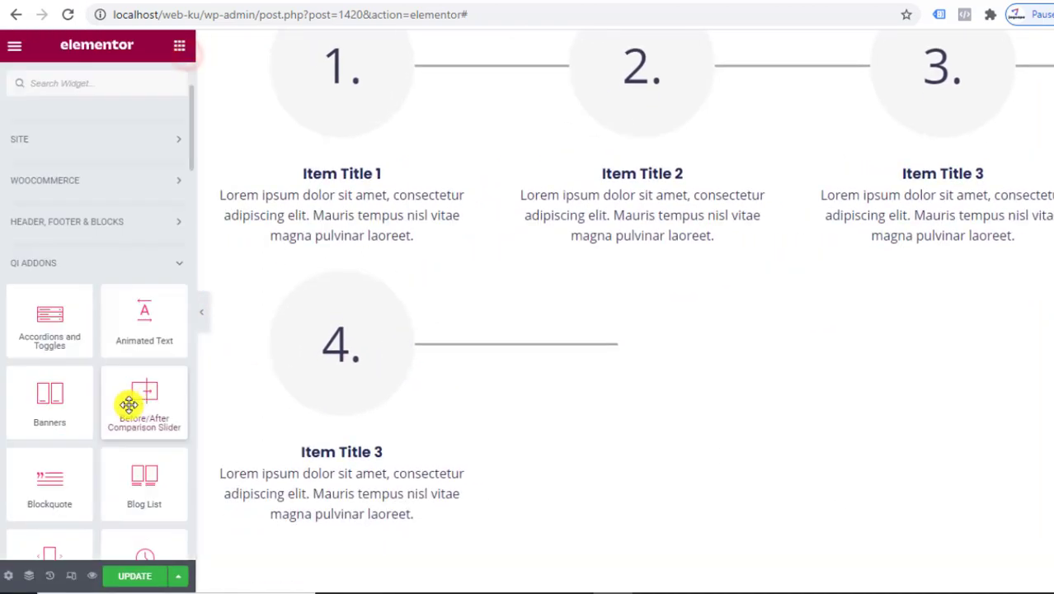
# Add a Team widget below the process items and look through its general and social settings
pyautogui.scroll(-10, 141, 424)
pyautogui.scroll(-4, 156, 430)
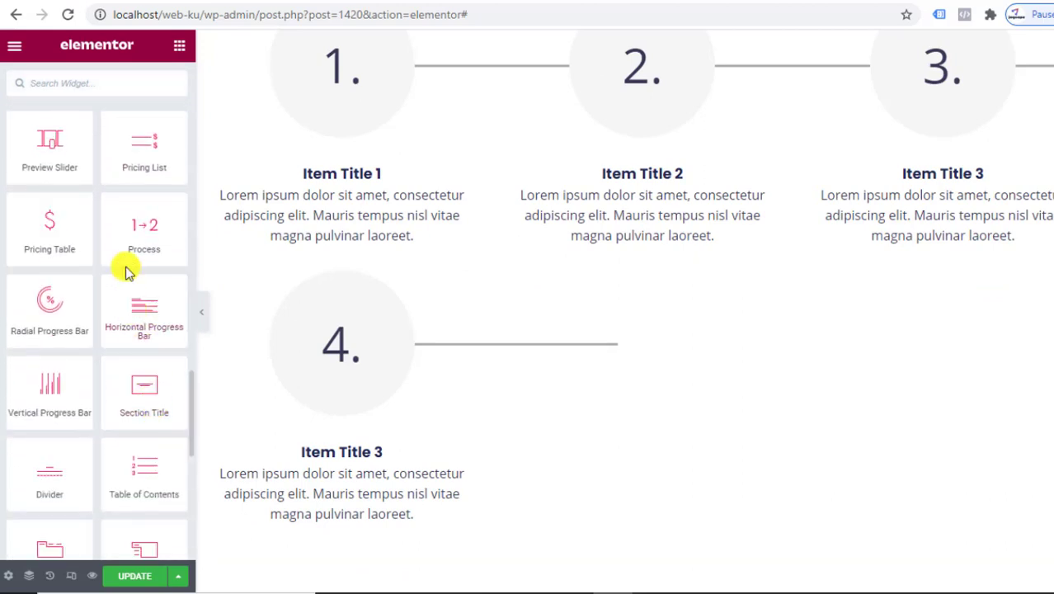
pyautogui.scroll(-3, 142, 240)
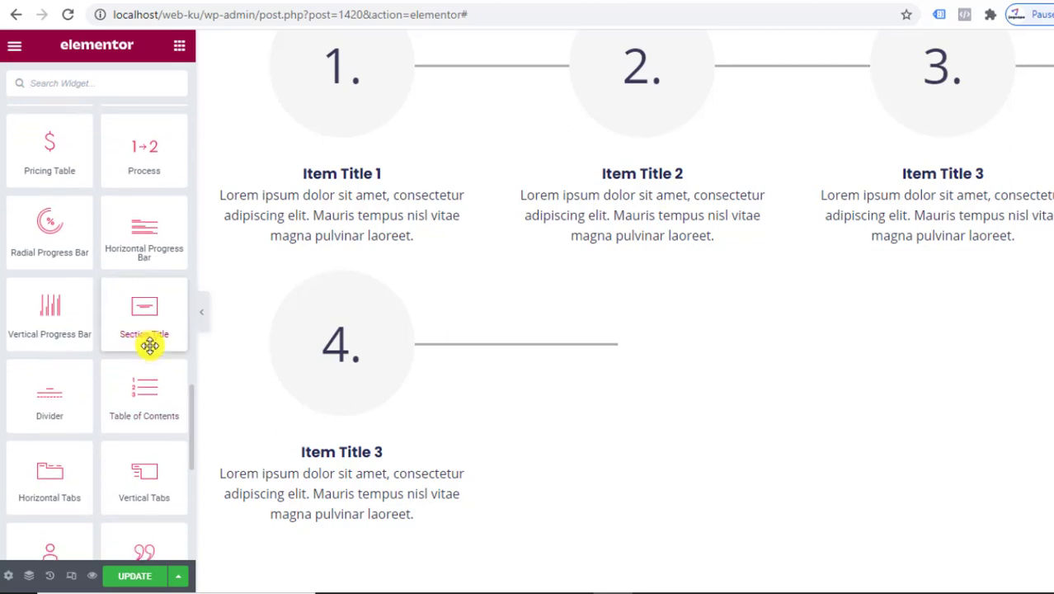
pyautogui.scroll(-1, 149, 342)
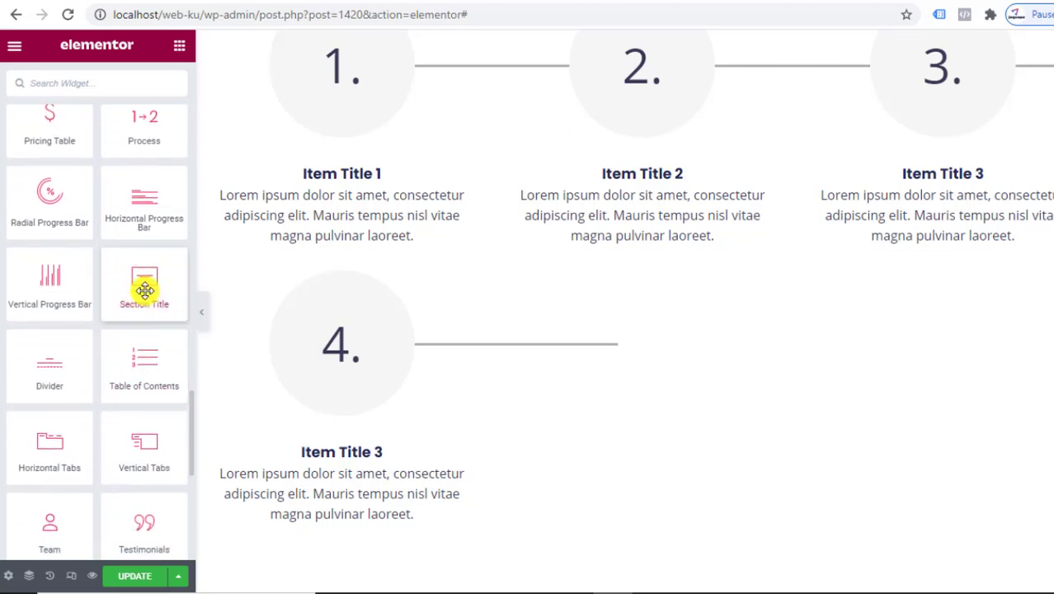
pyautogui.scroll(-2, 142, 330)
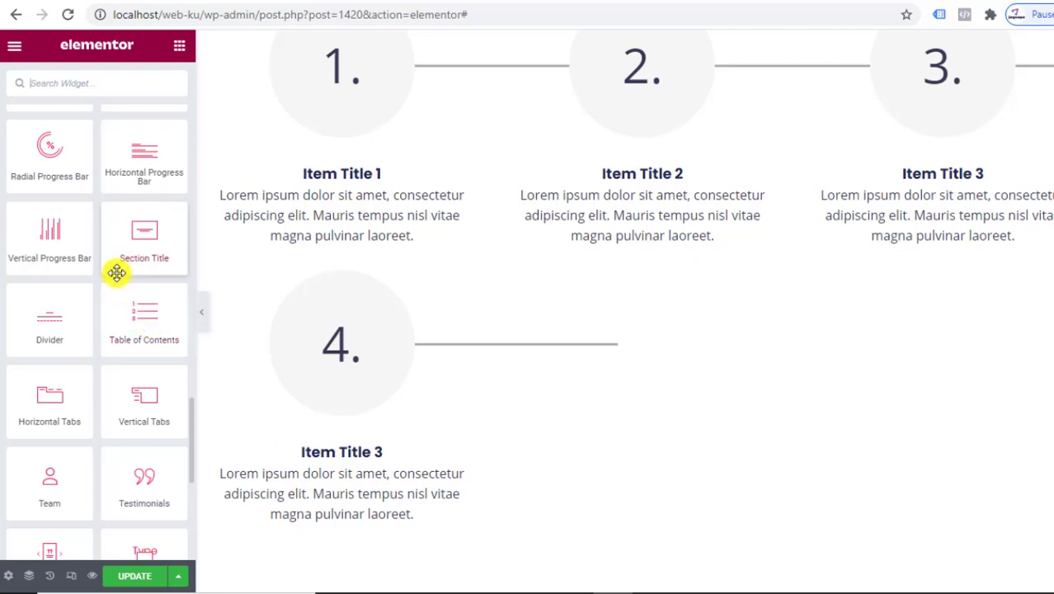
pyautogui.scroll(-1, 54, 358)
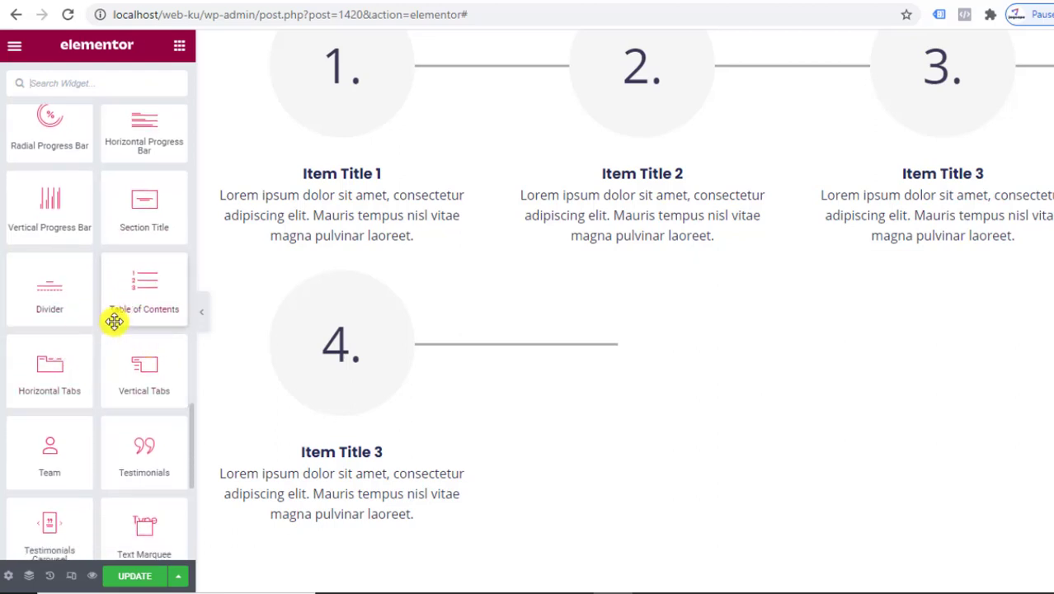
pyautogui.scroll(-3, 61, 341)
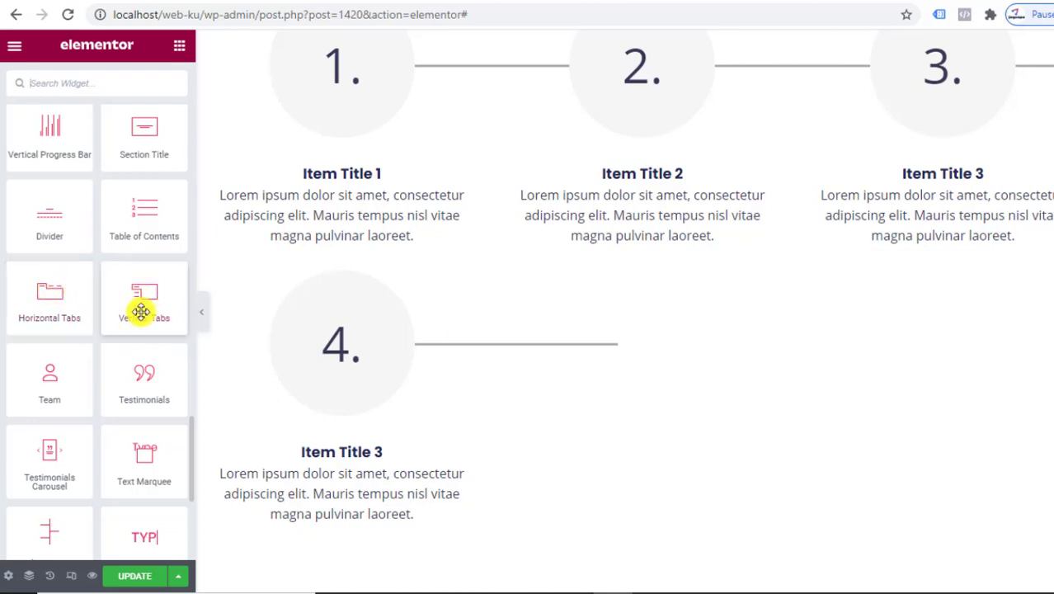
pyautogui.scroll(-2, 78, 273)
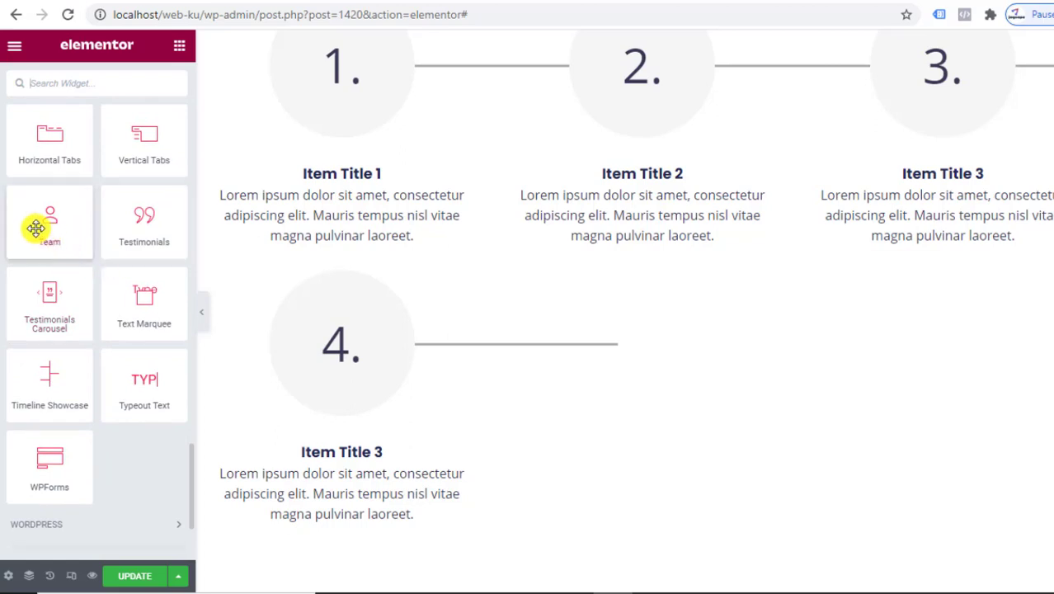
pyautogui.moveTo(72, 254); pyautogui.dragTo(419, 502)
pyautogui.moveTo(558, 443); pyautogui.dragTo(678, 400)
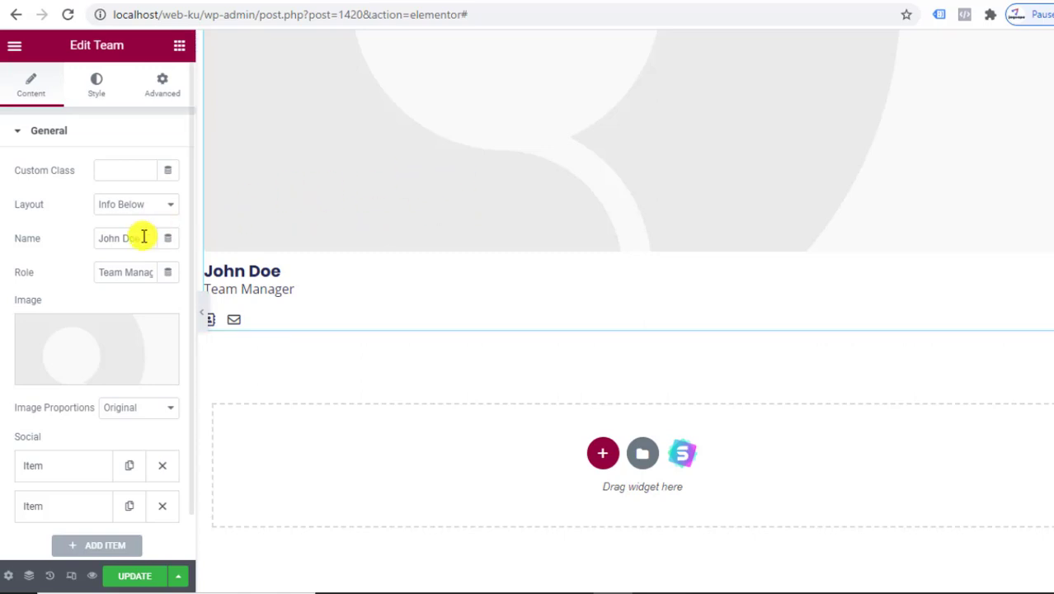
pyautogui.scroll(-1, 124, 419)
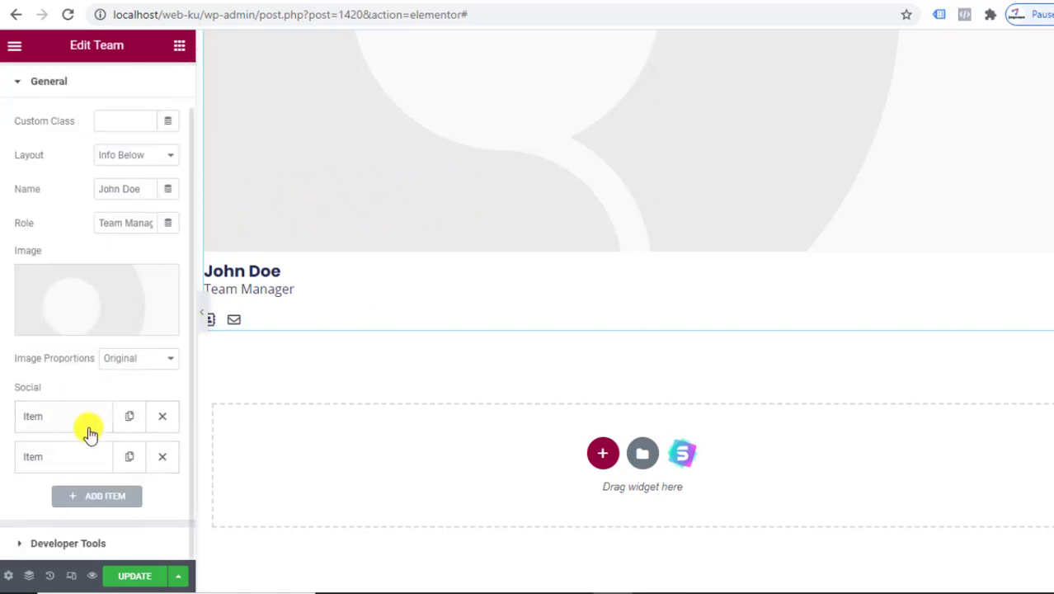
pyautogui.scroll(1, 115, 211)
# Add a Testimonials Carousel widget below the team member and open its style settings
pyautogui.click(176, 48)
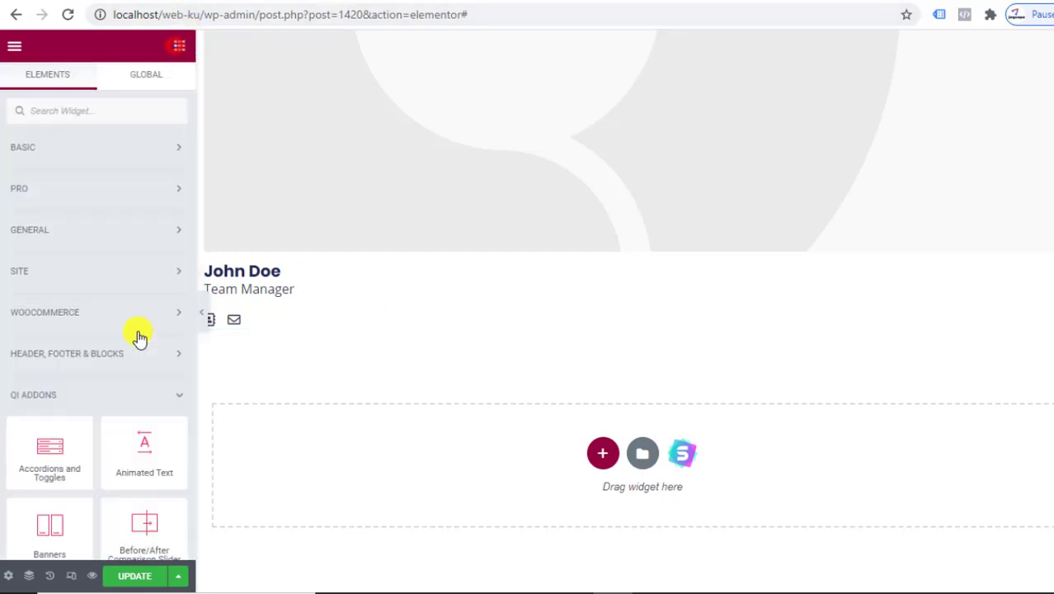
pyautogui.scroll(-15, 118, 379)
pyautogui.scroll(-5, 118, 373)
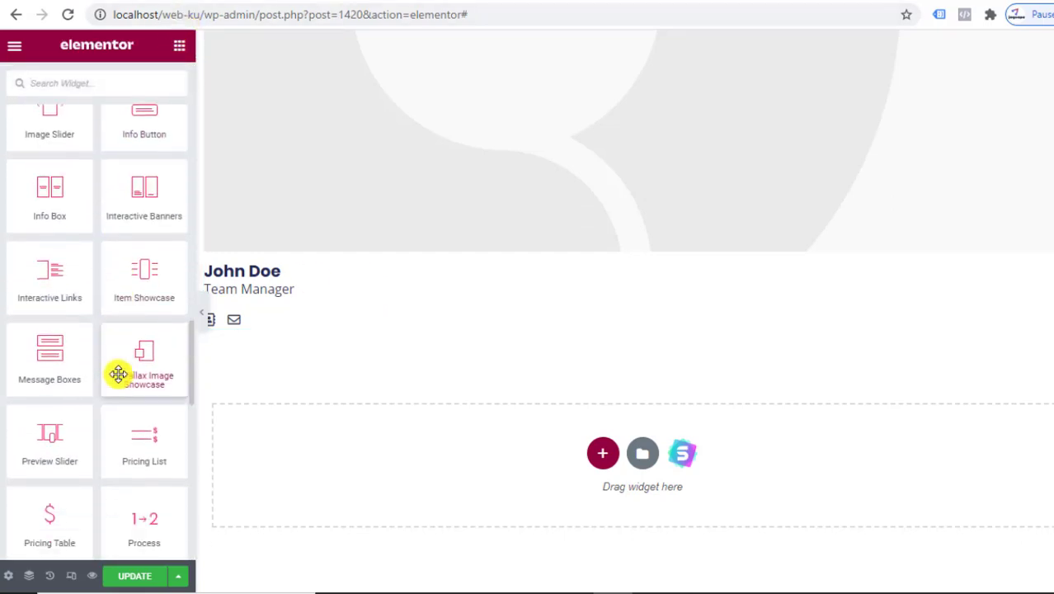
pyautogui.scroll(-8, 118, 373)
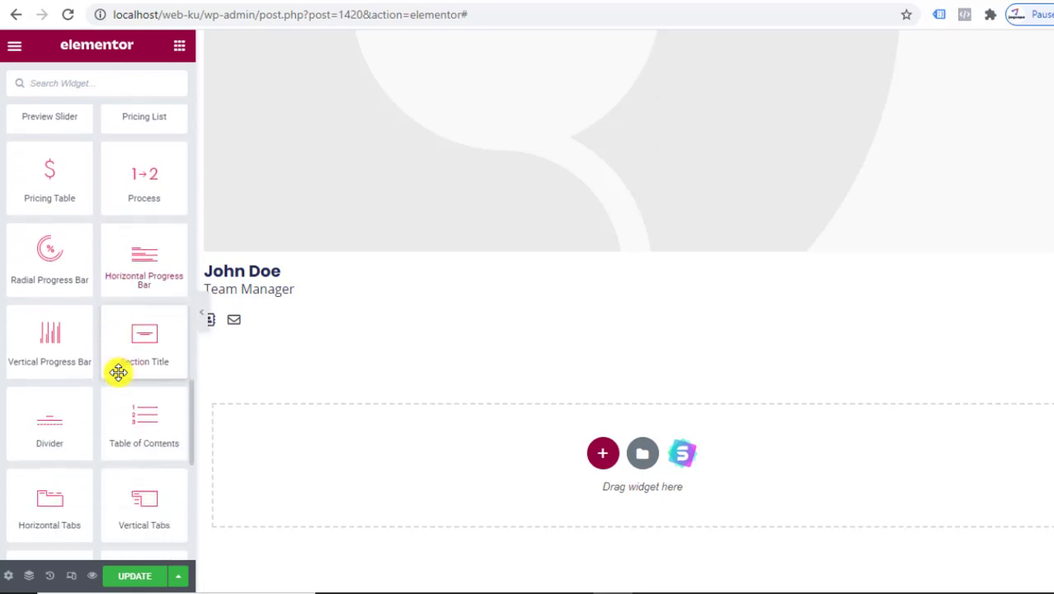
pyautogui.scroll(-1, 118, 372)
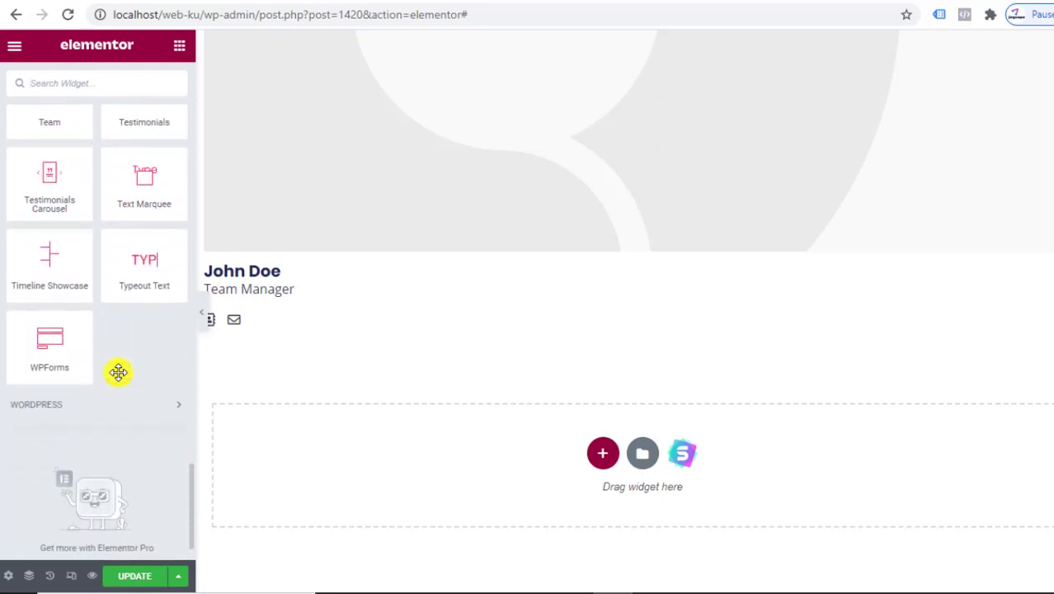
pyautogui.moveTo(92, 296); pyautogui.dragTo(693, 342)
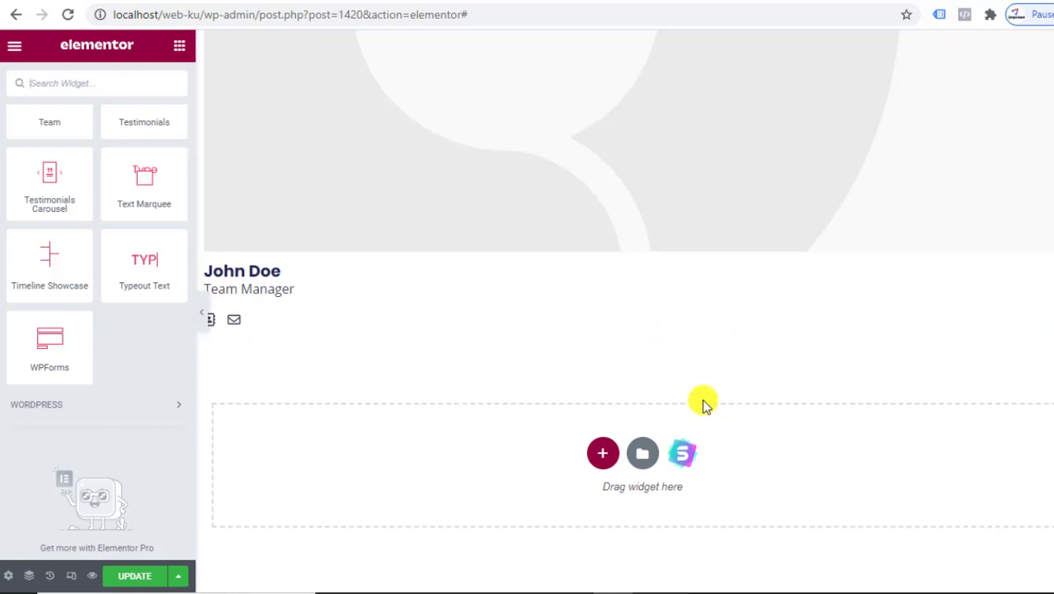
pyautogui.moveTo(66, 200); pyautogui.dragTo(299, 320)
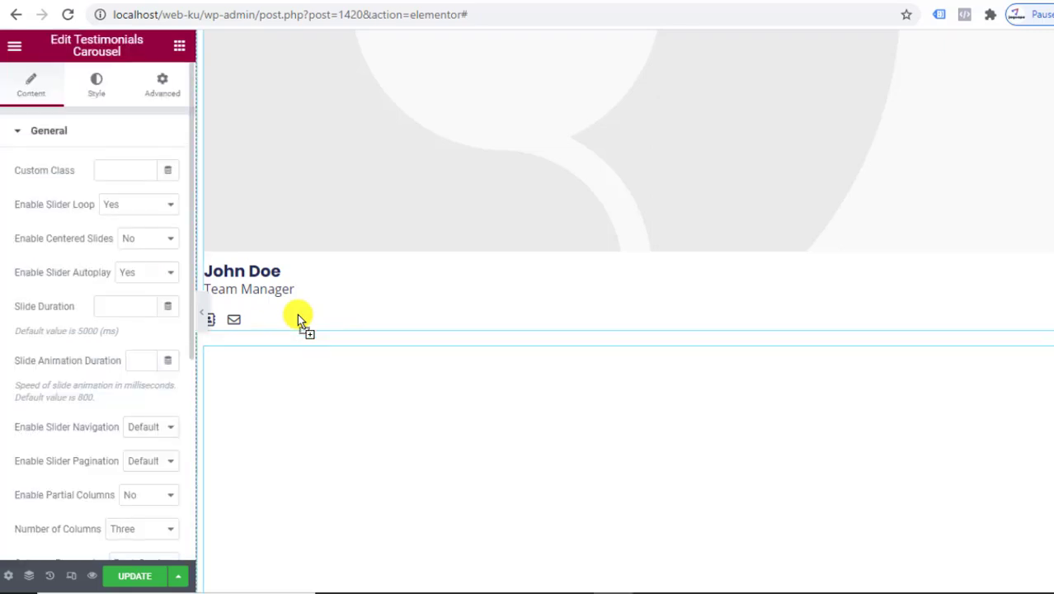
pyautogui.scroll(-4, 627, 314)
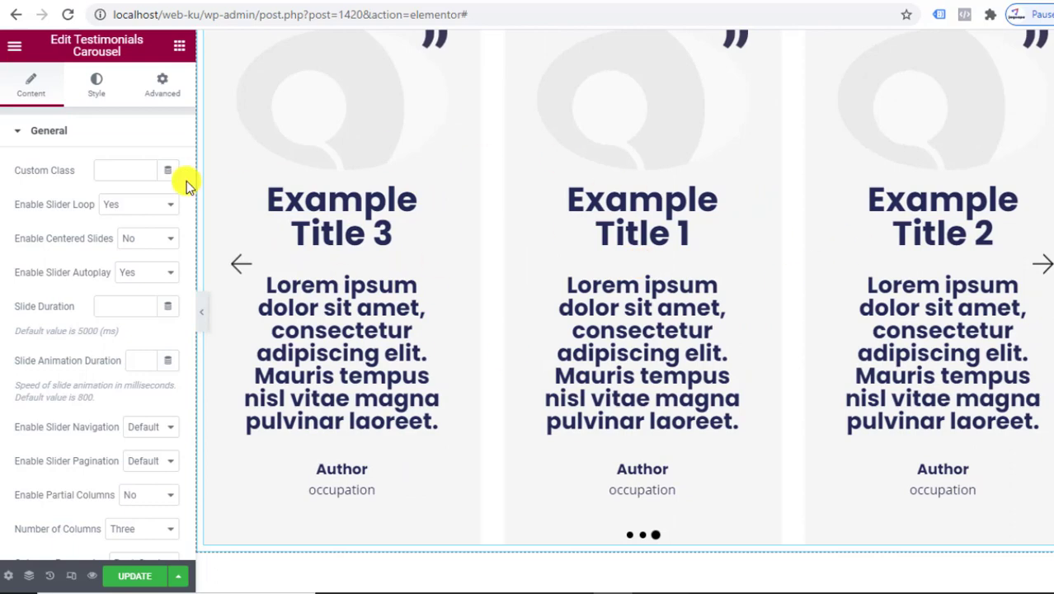
pyautogui.click(96, 82)
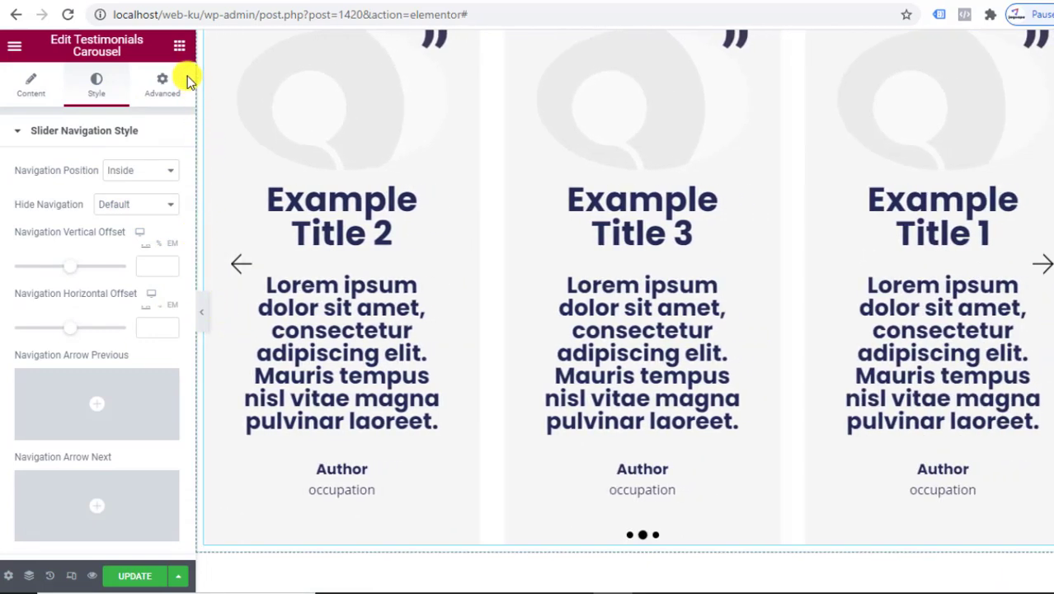
# Add a Text Marquee widget below the testimonials carousel
pyautogui.click(180, 47)
pyautogui.scroll(-15, 131, 413)
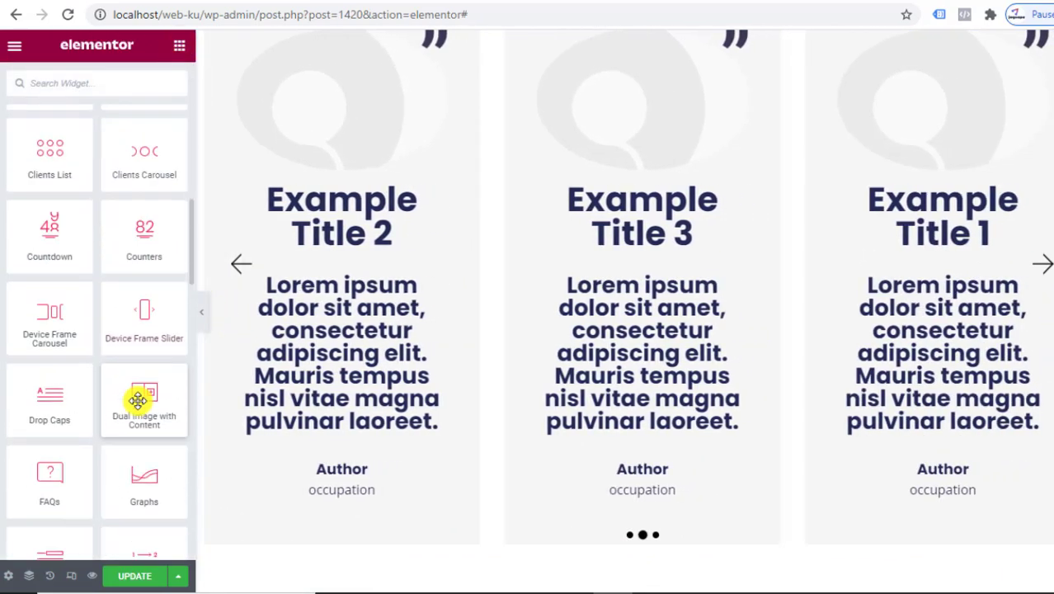
pyautogui.scroll(1, 143, 396)
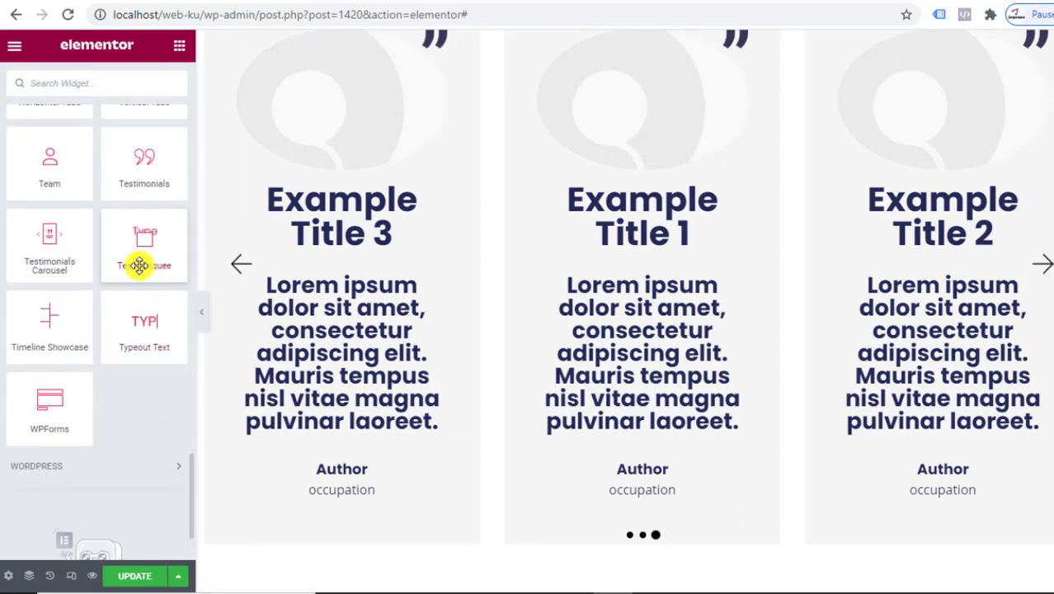
pyautogui.scroll(-2, 586, 387)
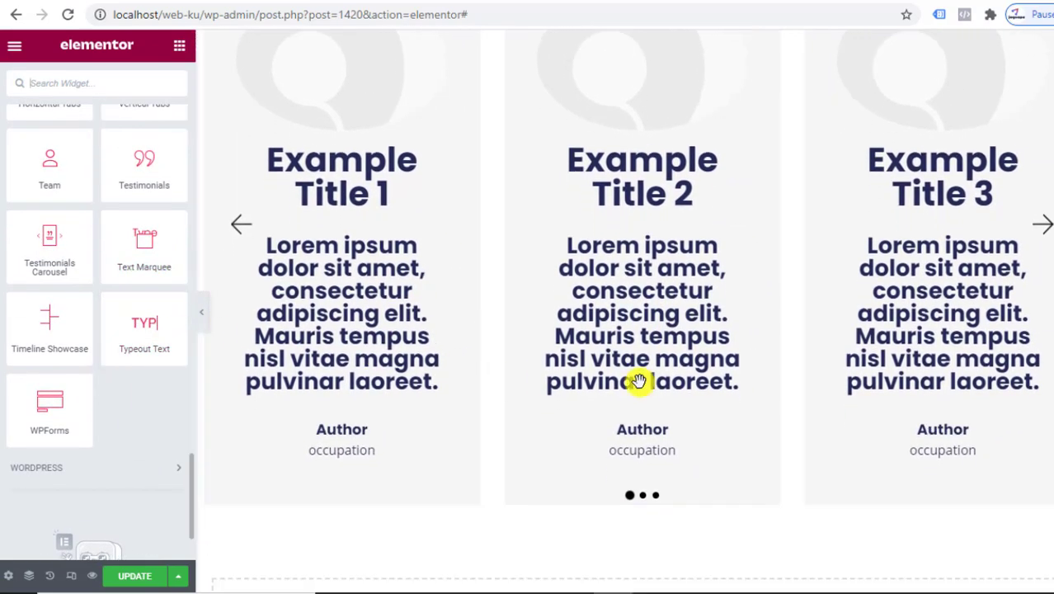
pyautogui.scroll(-2, 152, 247)
pyautogui.scroll(1, 152, 221)
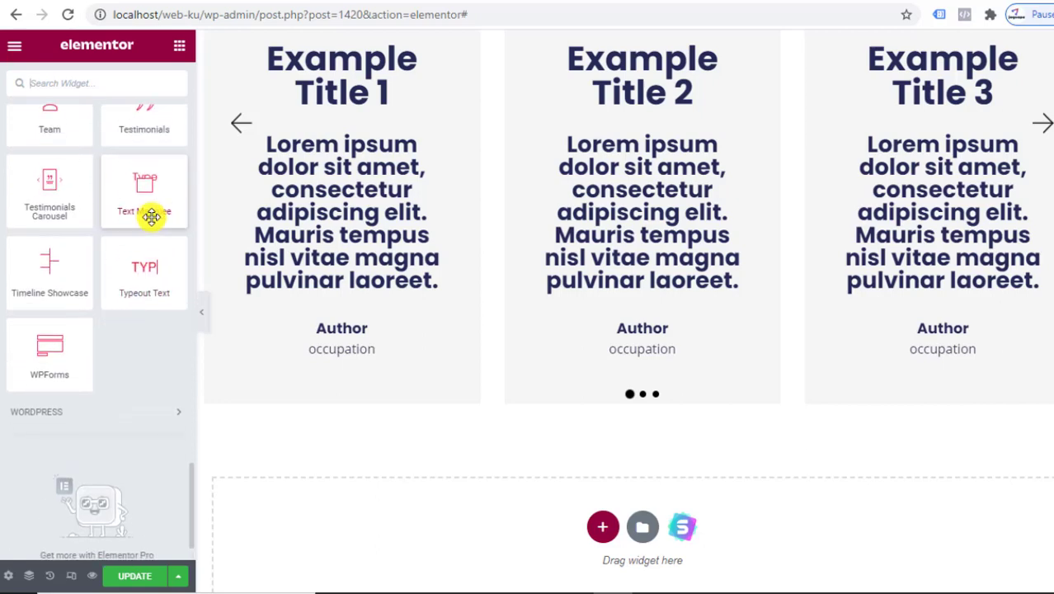
pyautogui.moveTo(141, 217); pyautogui.dragTo(695, 421)
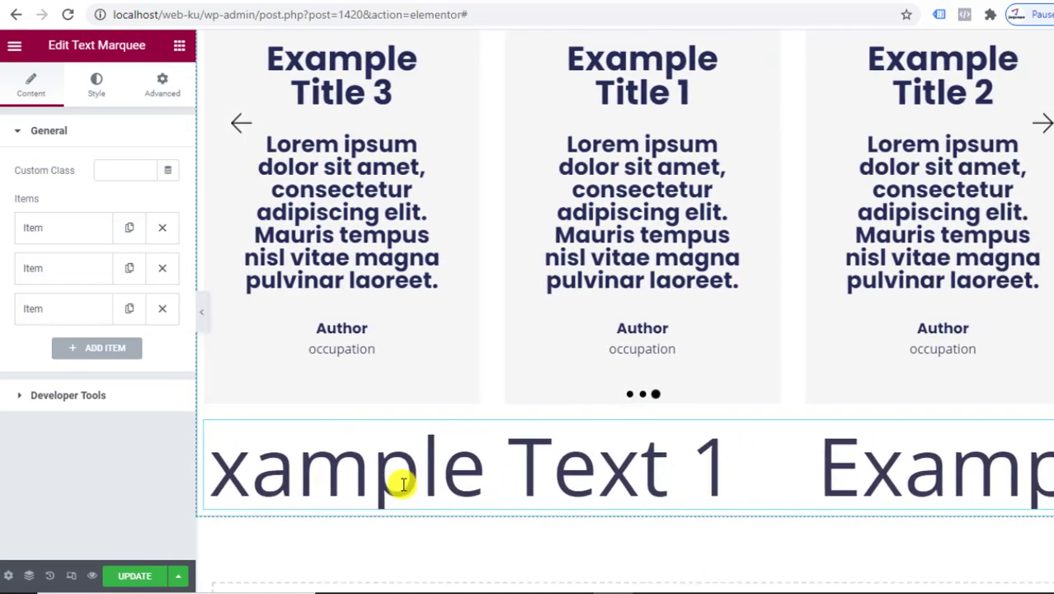
# Examine the text fields of the first and second Text Marquee items
pyautogui.click(50, 227)
pyautogui.click(118, 286)
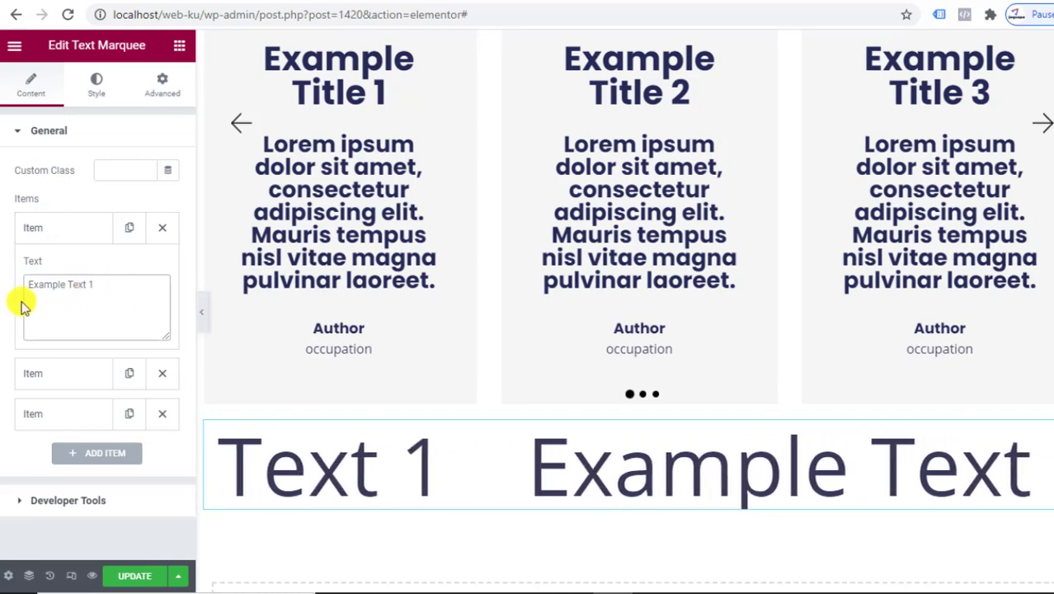
pyautogui.click(57, 230)
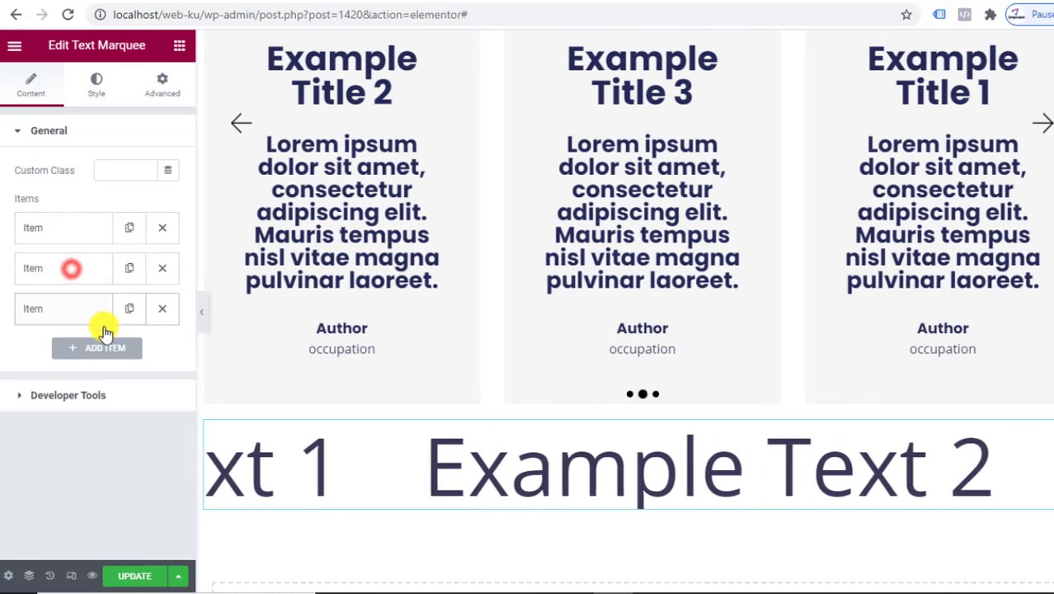
pyautogui.click(77, 266)
pyautogui.click(104, 324)
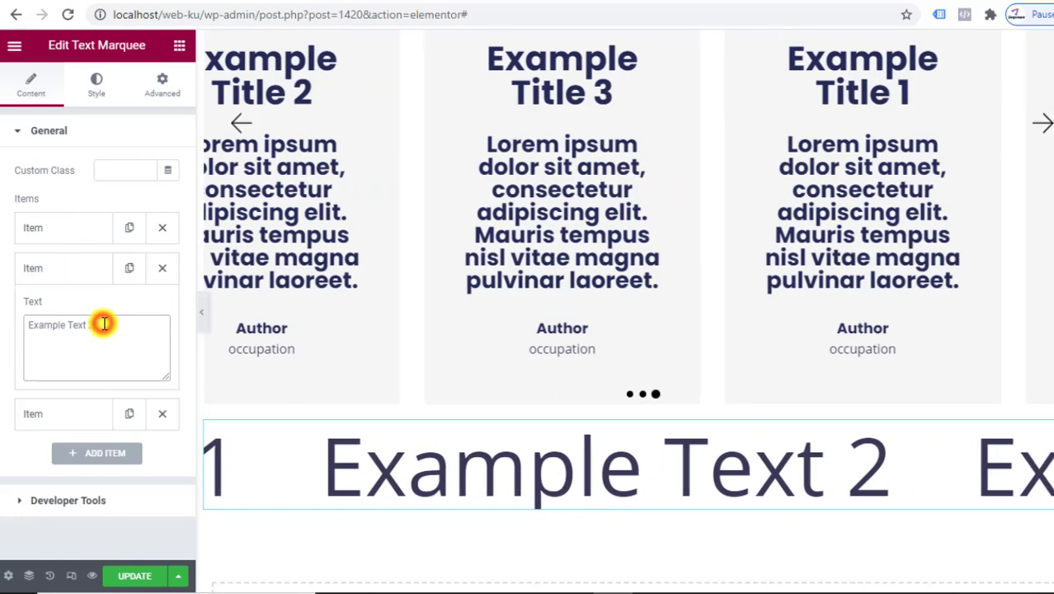
# Change the second Text Marquee item's text to "Example Text Dua"
pyautogui.press('BackSpace')
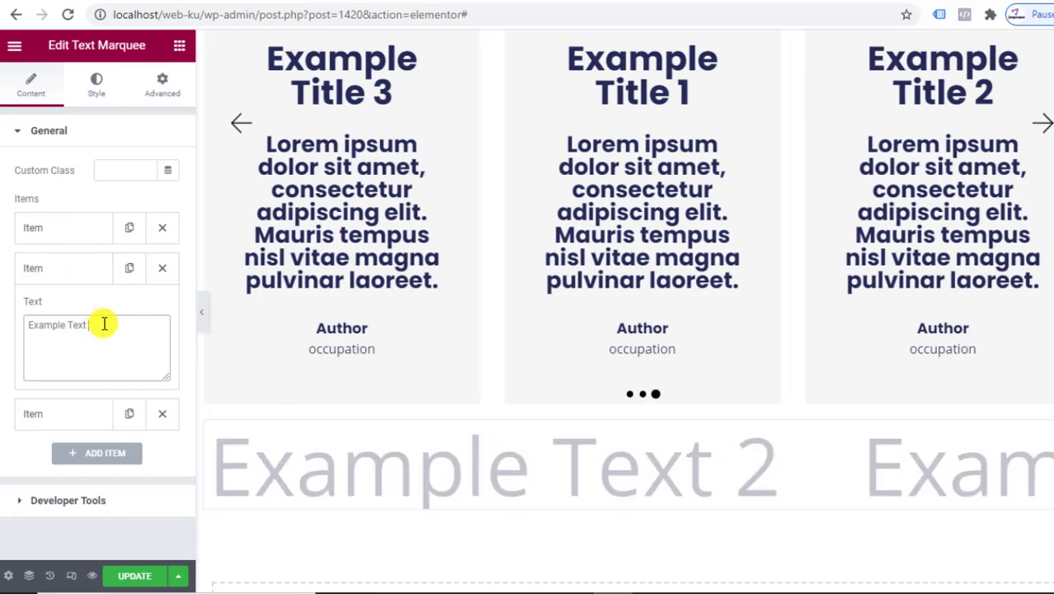
pyautogui.write('3')
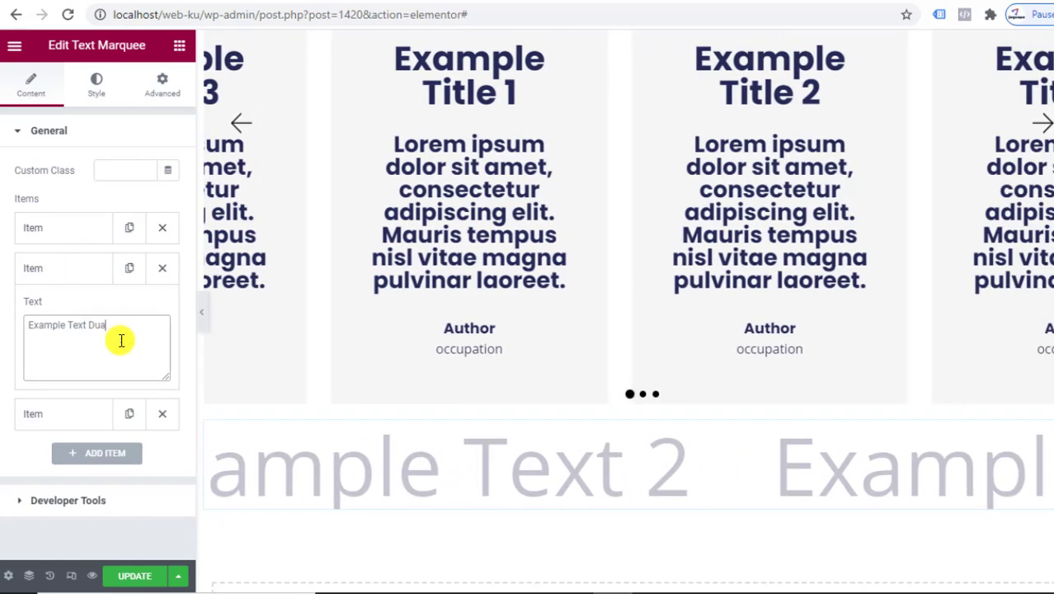
pyautogui.click(53, 268)
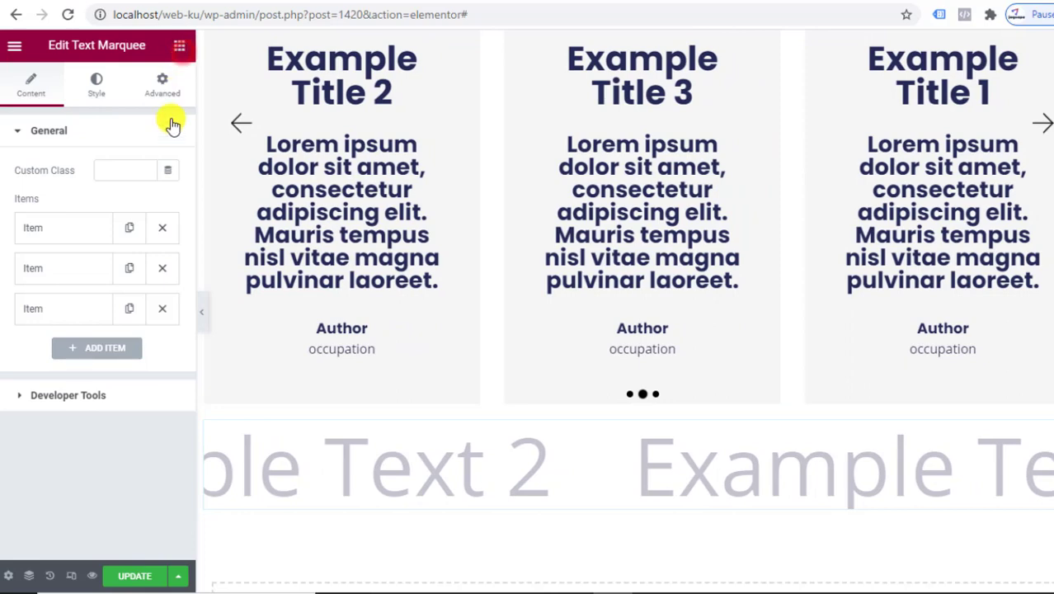
# Add a Typeout Text widget between the testimonials carousel and the text marquee
pyautogui.scroll(-10, 121, 447)
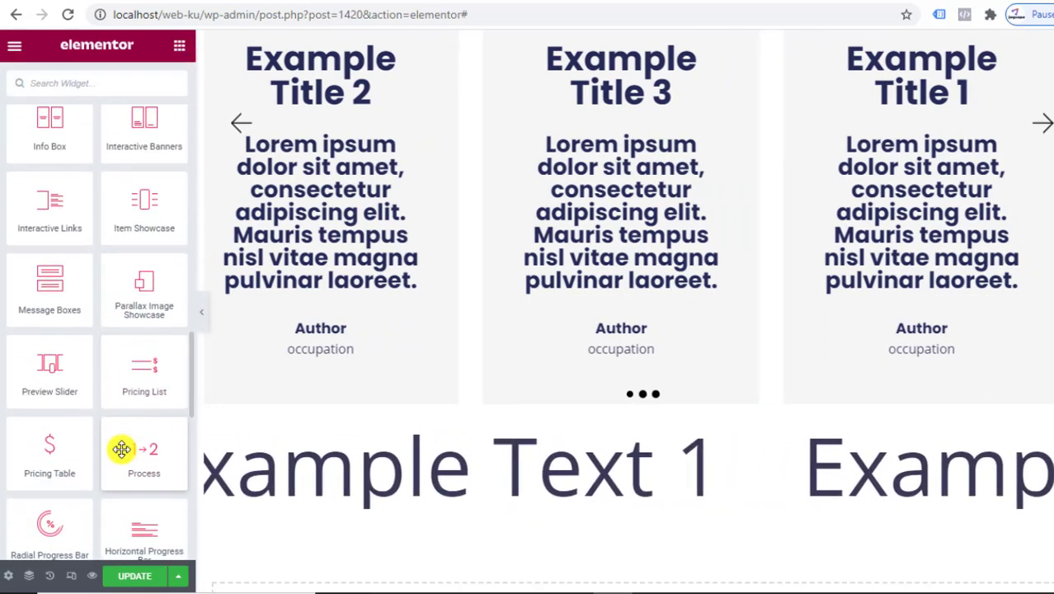
pyautogui.scroll(-10, 121, 448)
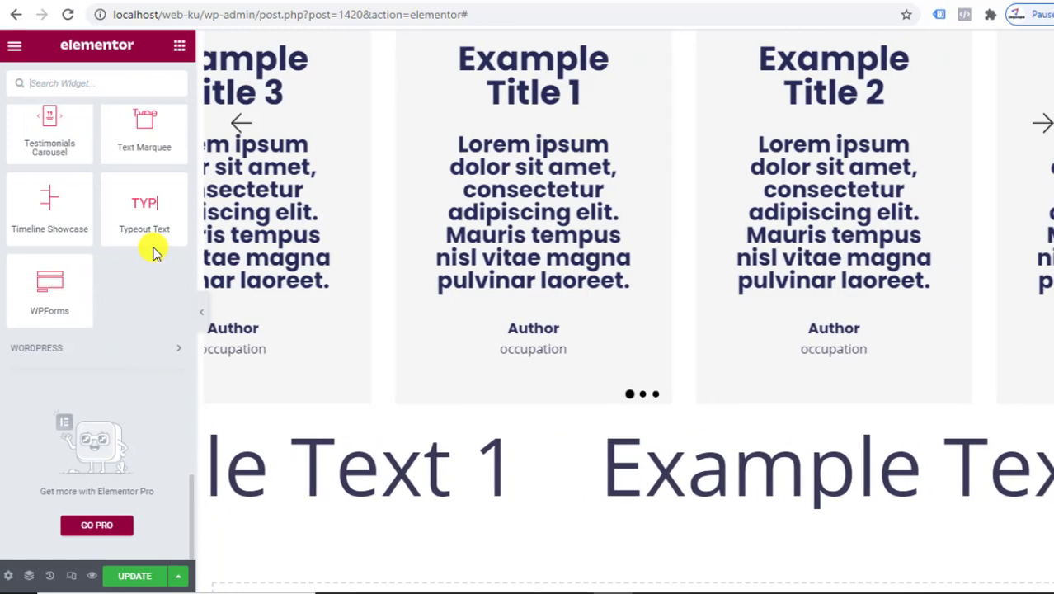
pyautogui.moveTo(144, 211); pyautogui.dragTo(372, 414)
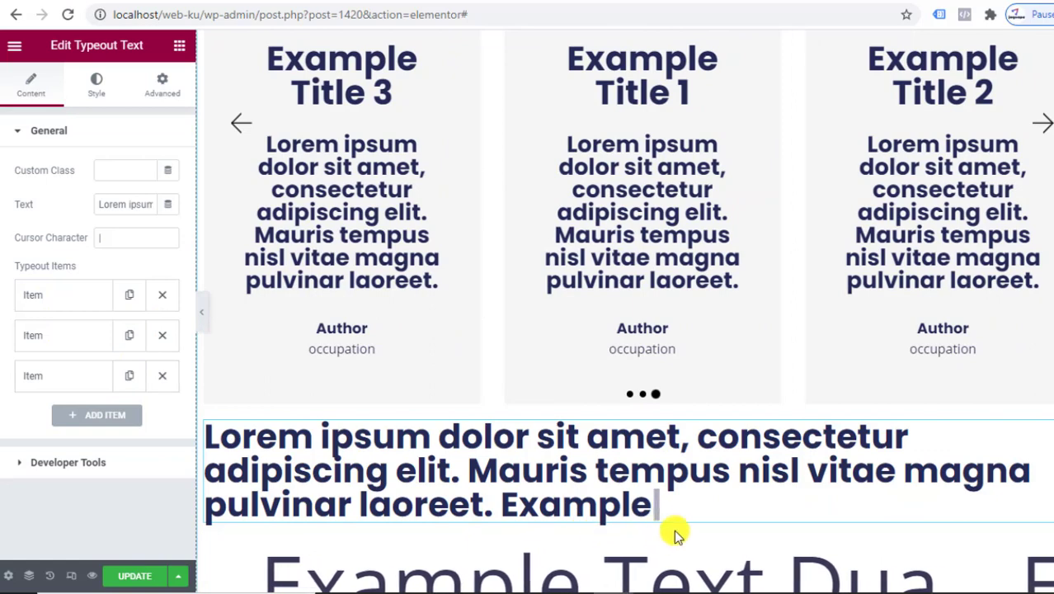
# Replace the second typeout item's text with "Ini Teks 2" after checking the first item's text
pyautogui.click(67, 295)
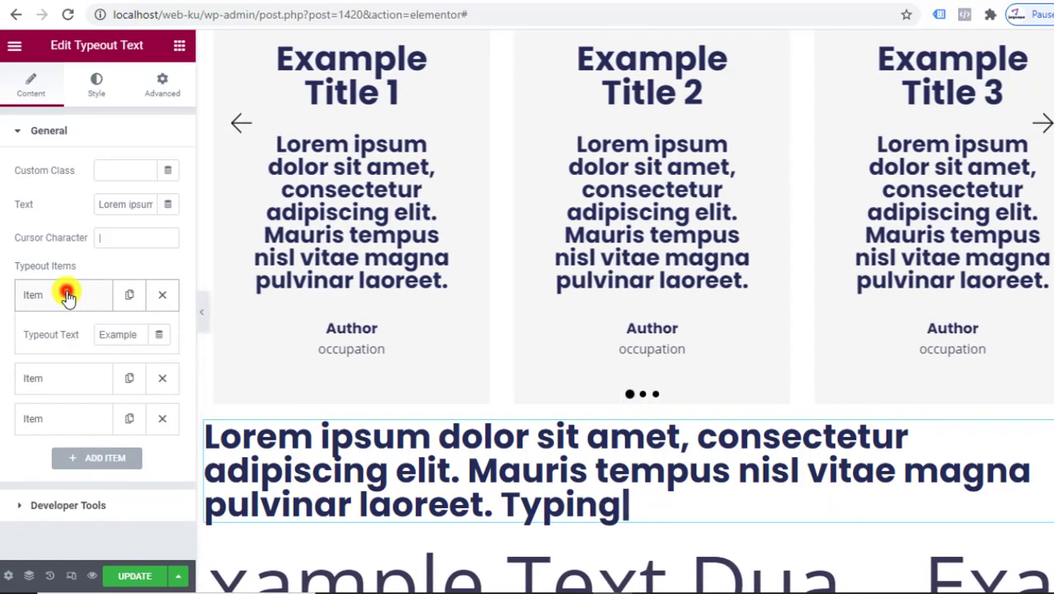
pyautogui.click(58, 380)
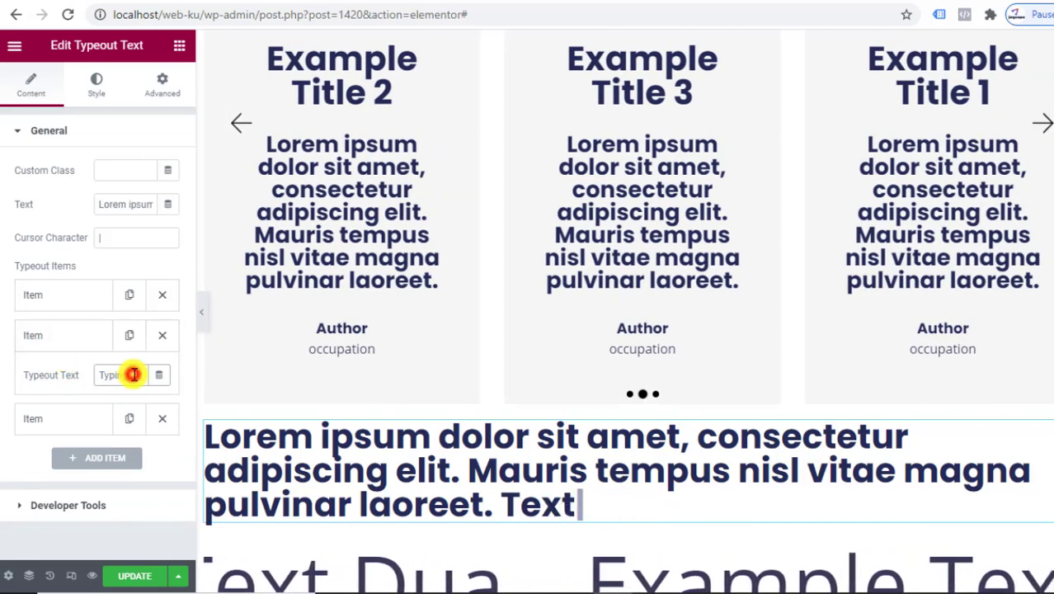
pyautogui.doubleClick(134, 375)
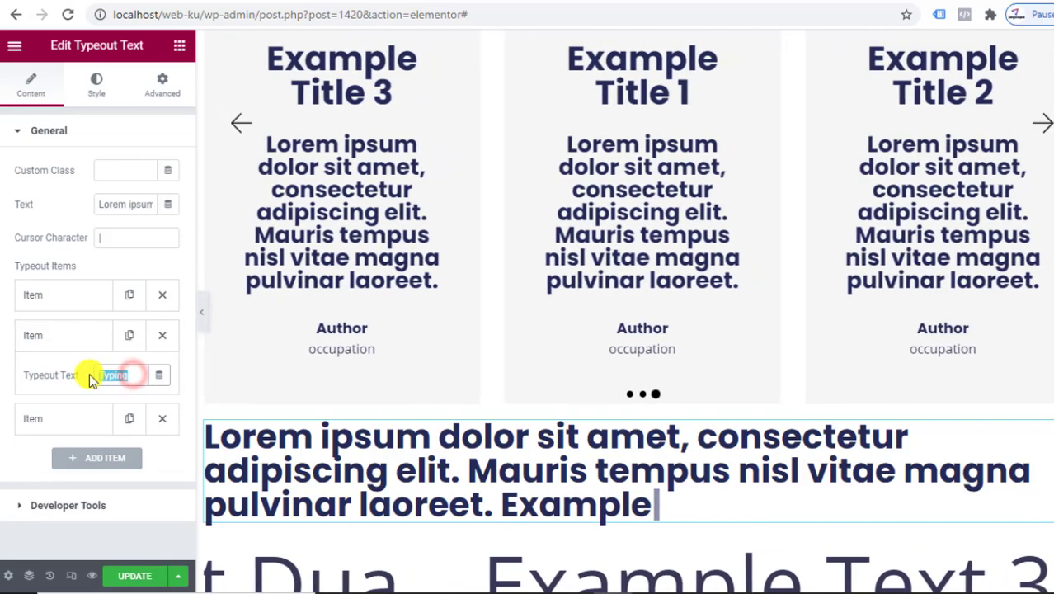
pyautogui.press('BackSpace')
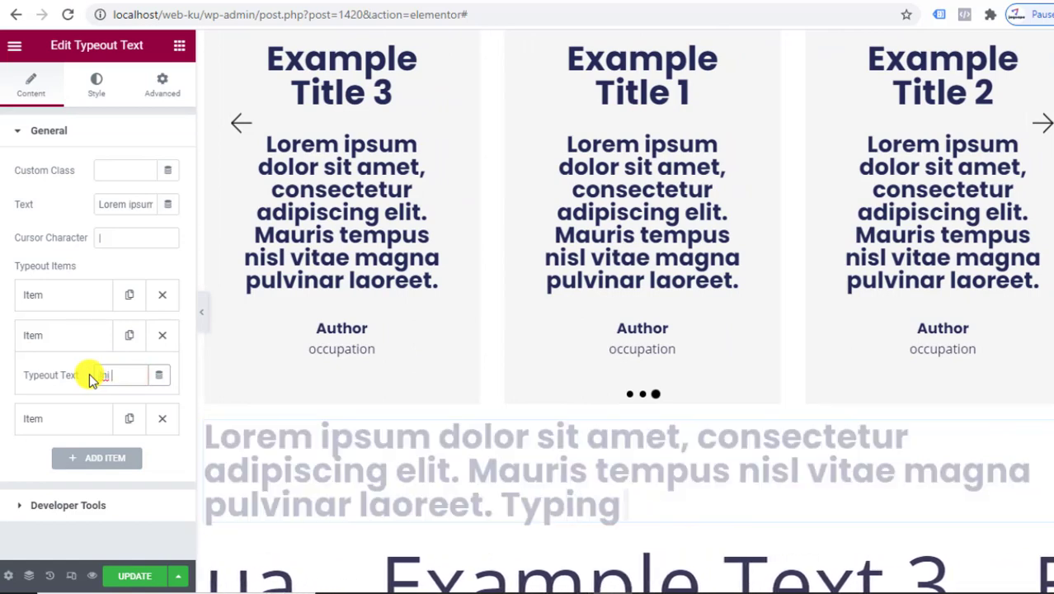
pyautogui.write('ks 2')
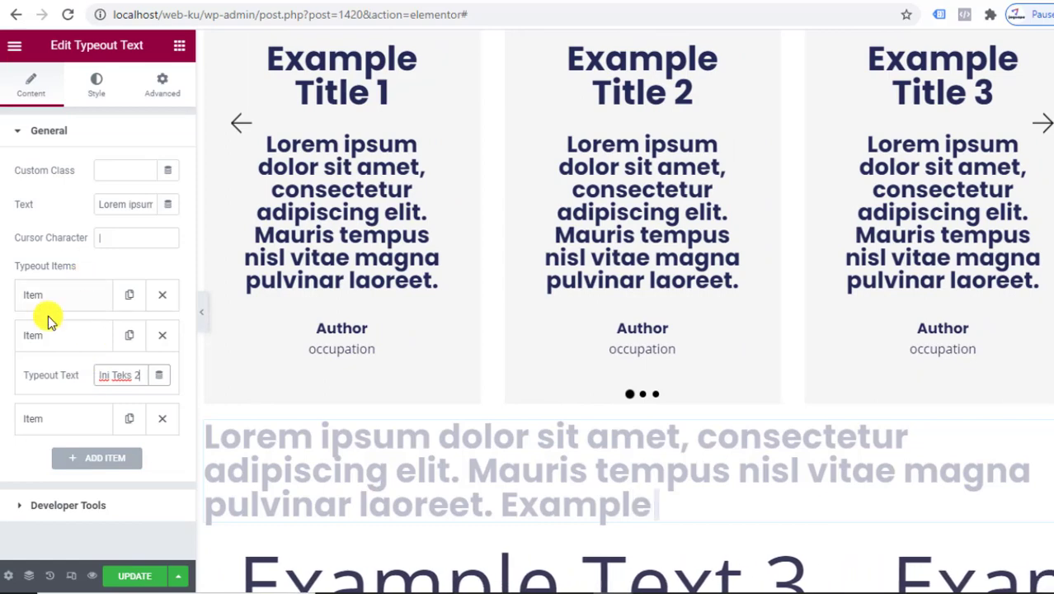
pyautogui.click(45, 334)
# Change the third typeout item's text to "Text 3"
pyautogui.click(55, 375)
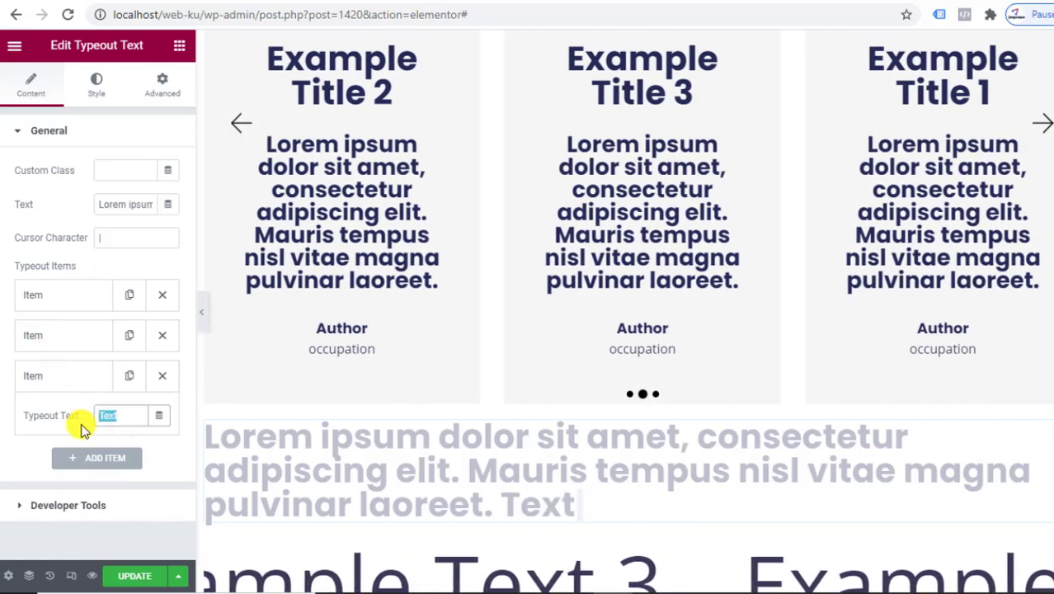
pyautogui.press('End')
pyautogui.write('4')
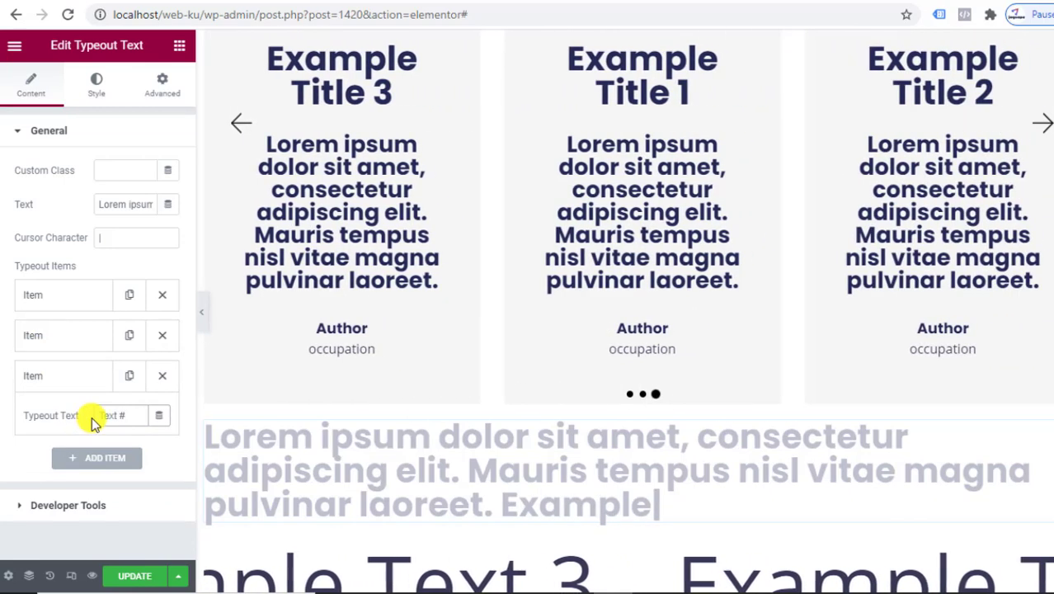
pyautogui.click(94, 381)
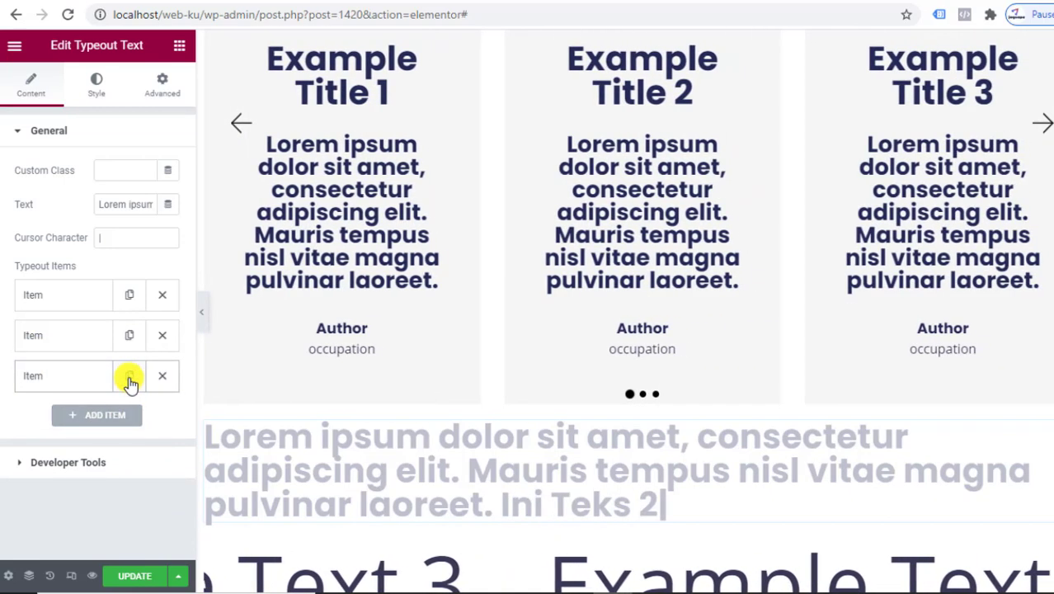
# Duplicate the third typeout item and set the copy's text to "Text 4"
pyautogui.click(132, 378)
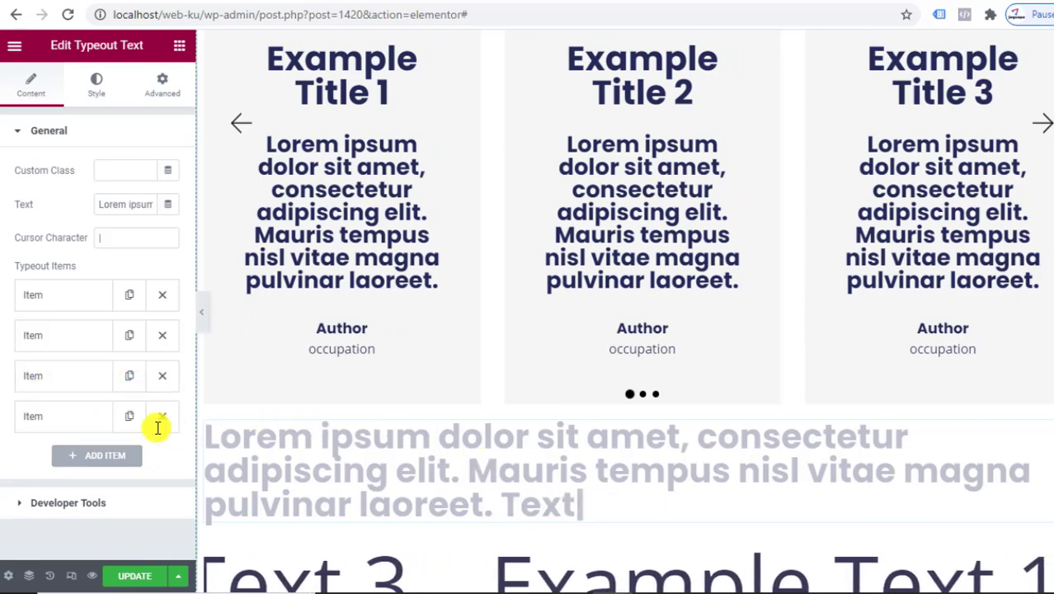
pyautogui.click(89, 425)
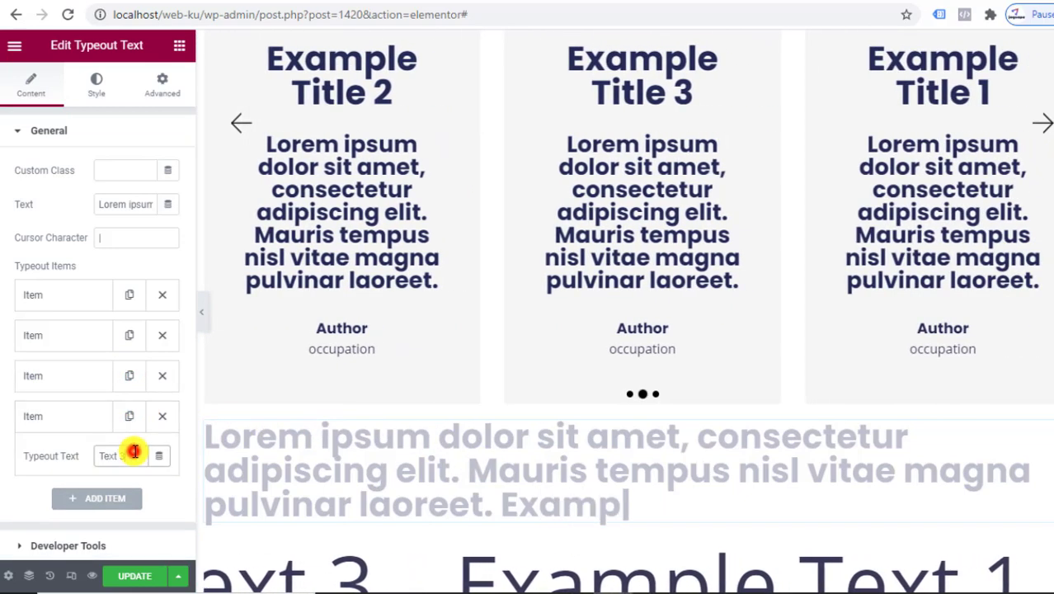
pyautogui.click(30, 418)
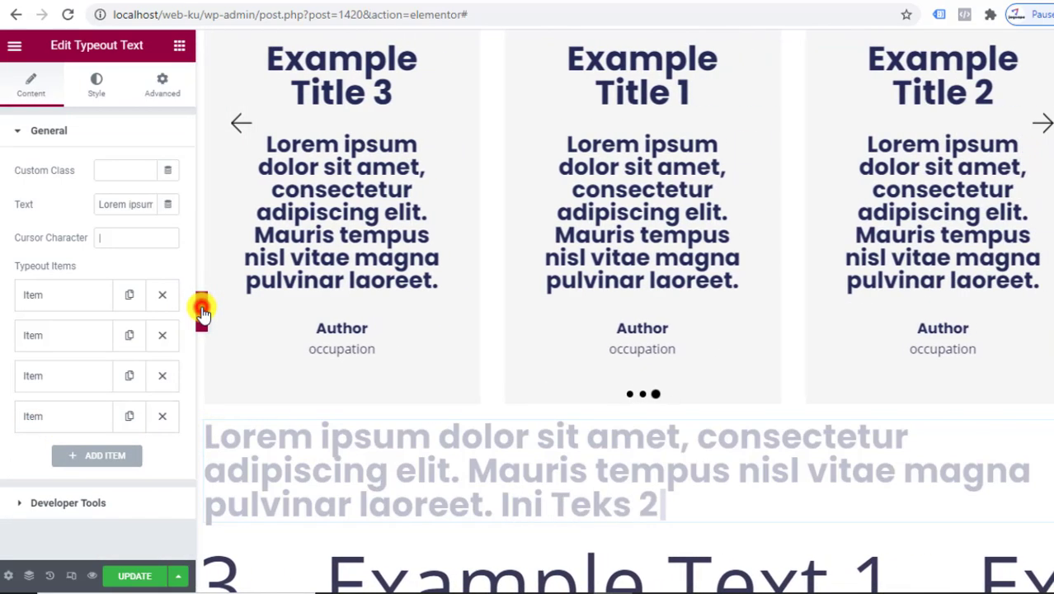
# Preview the Typeout Text animation at full page width and return to the widget's editing view
pyautogui.click(201, 311)
pyautogui.scroll(-2, 591, 470)
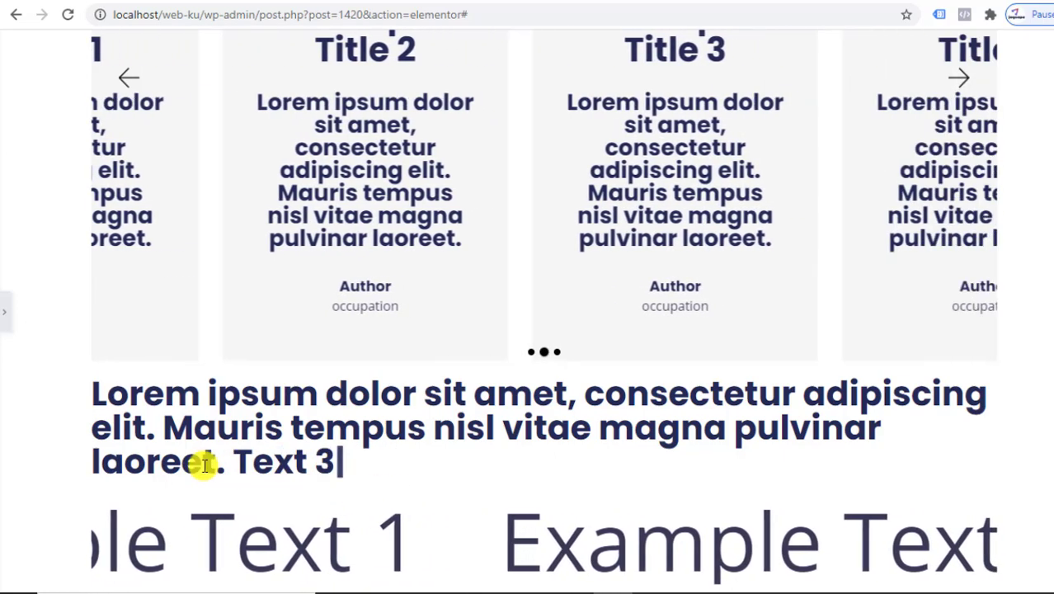
pyautogui.click(4, 311)
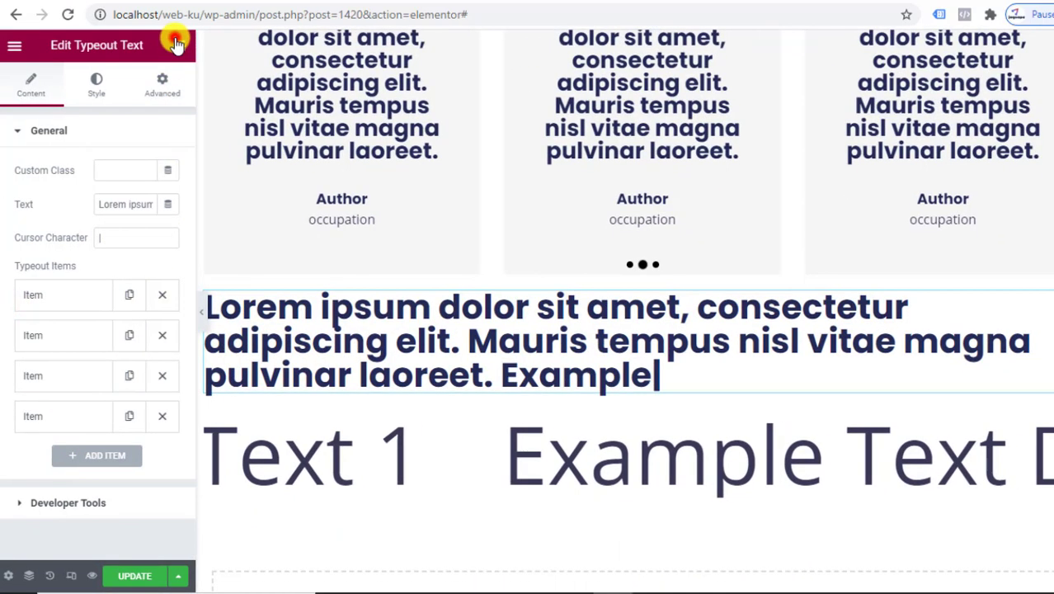
# Look through the full list of Qi Addons widgets, from Accordions and Toggles to WPForms
pyautogui.click(175, 43)
pyautogui.scroll(-5, 79, 428)
pyautogui.scroll(-12, 80, 428)
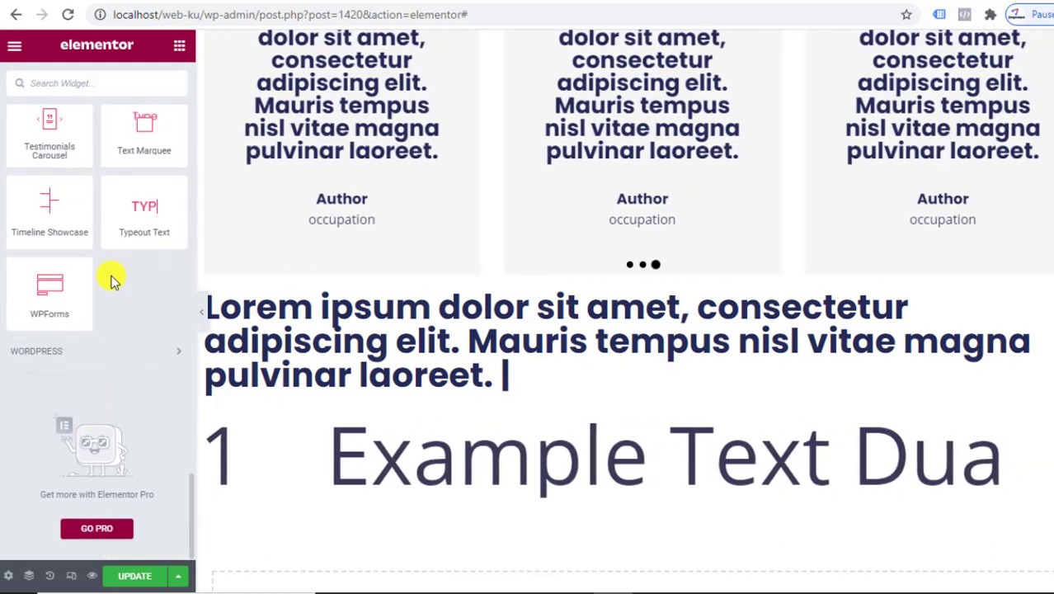
pyautogui.scroll(1, 95, 314)
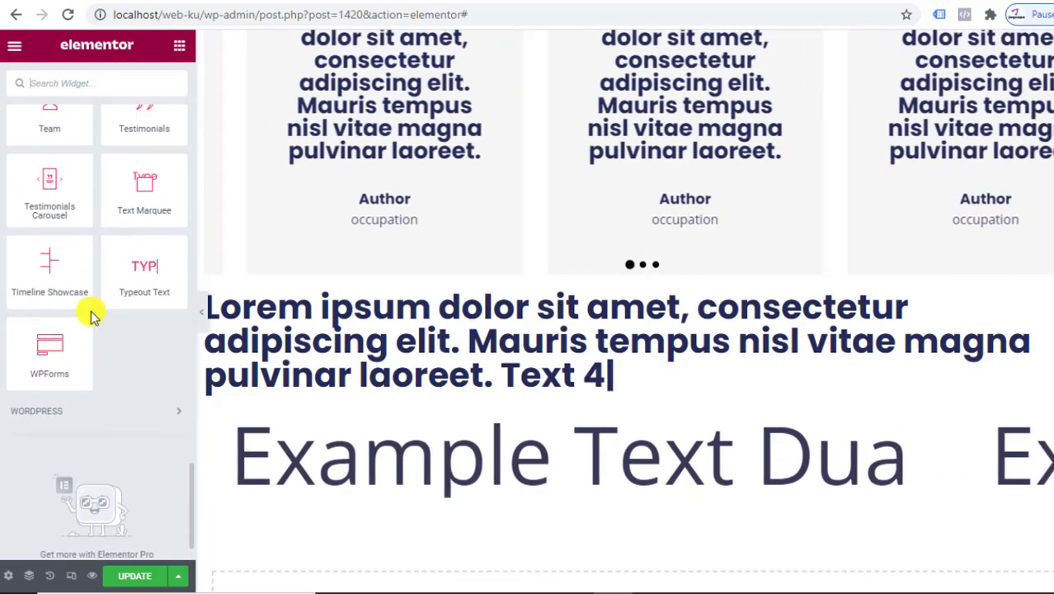
pyautogui.scroll(-1, 89, 309)
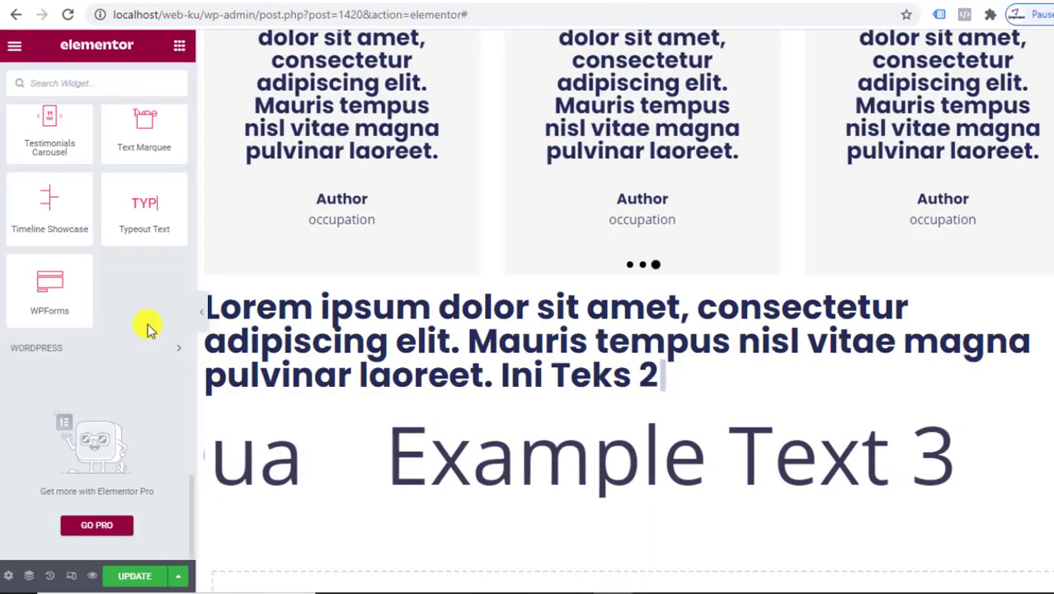
pyautogui.scroll(10, 153, 264)
pyautogui.scroll(15, 145, 218)
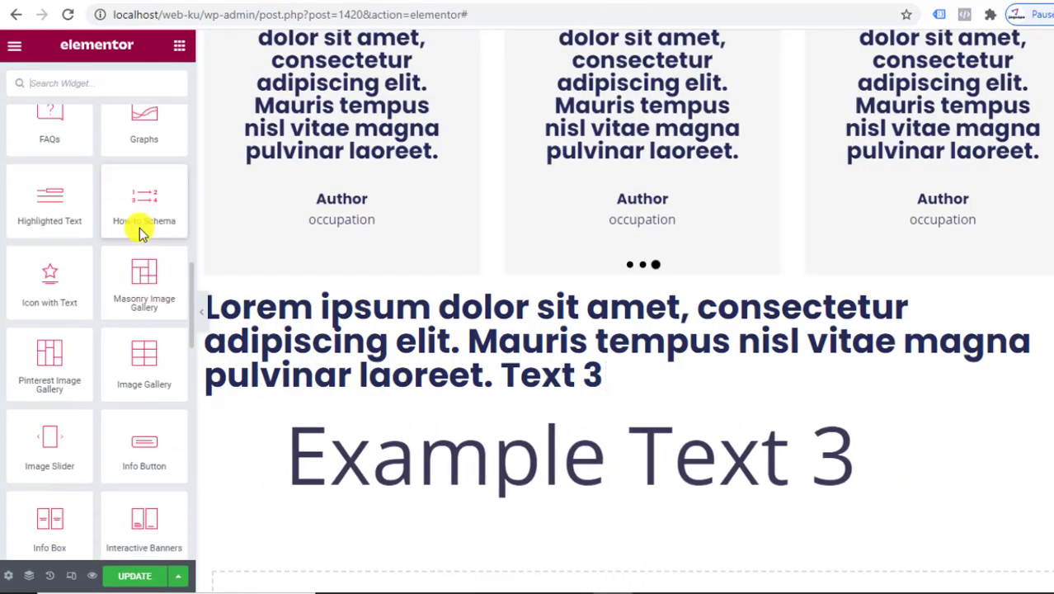
pyautogui.scroll(10, 138, 231)
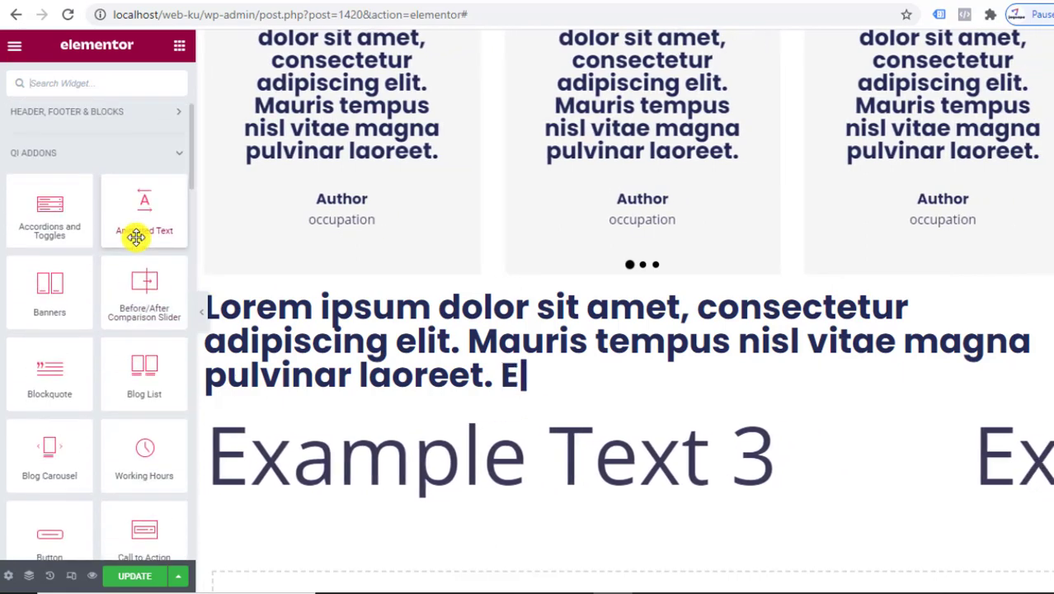
pyautogui.scroll(-2, 135, 241)
pyautogui.scroll(1, 135, 243)
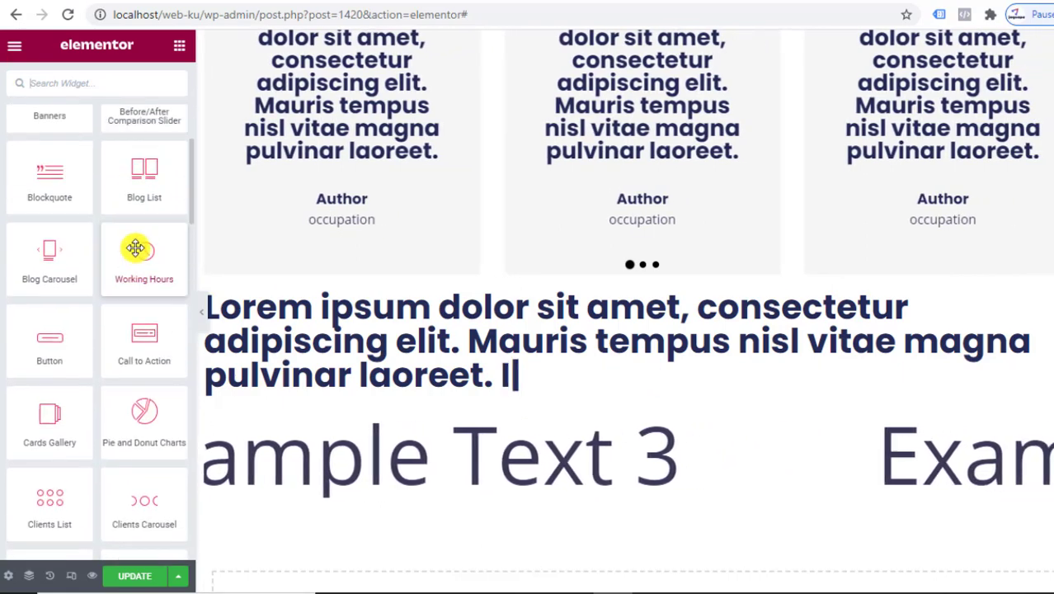
pyautogui.scroll(-2, 135, 246)
pyautogui.scroll(1, 135, 249)
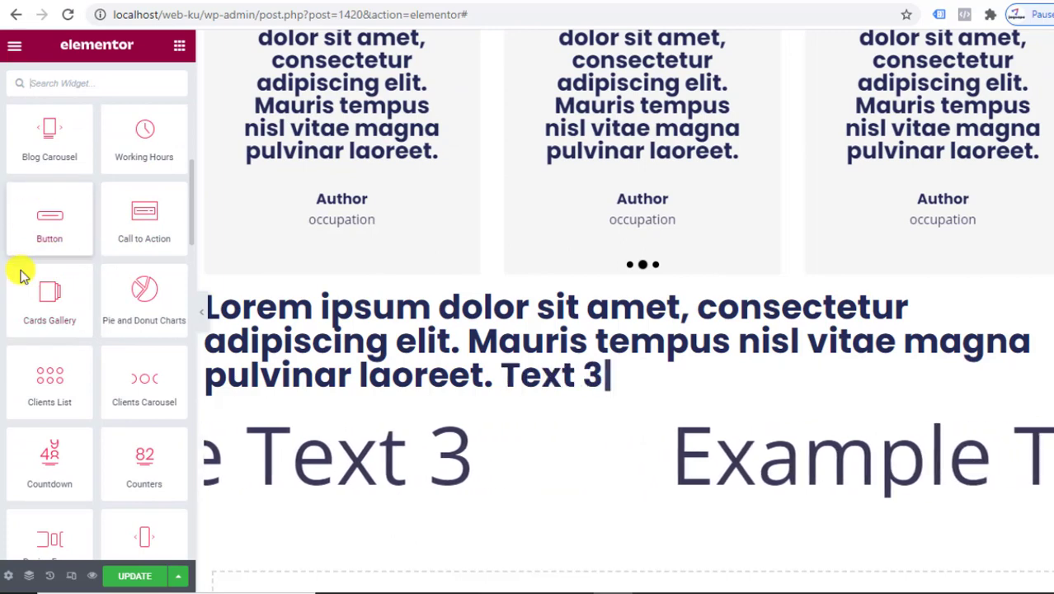
pyautogui.scroll(-1, 16, 346)
pyautogui.scroll(-2, 58, 454)
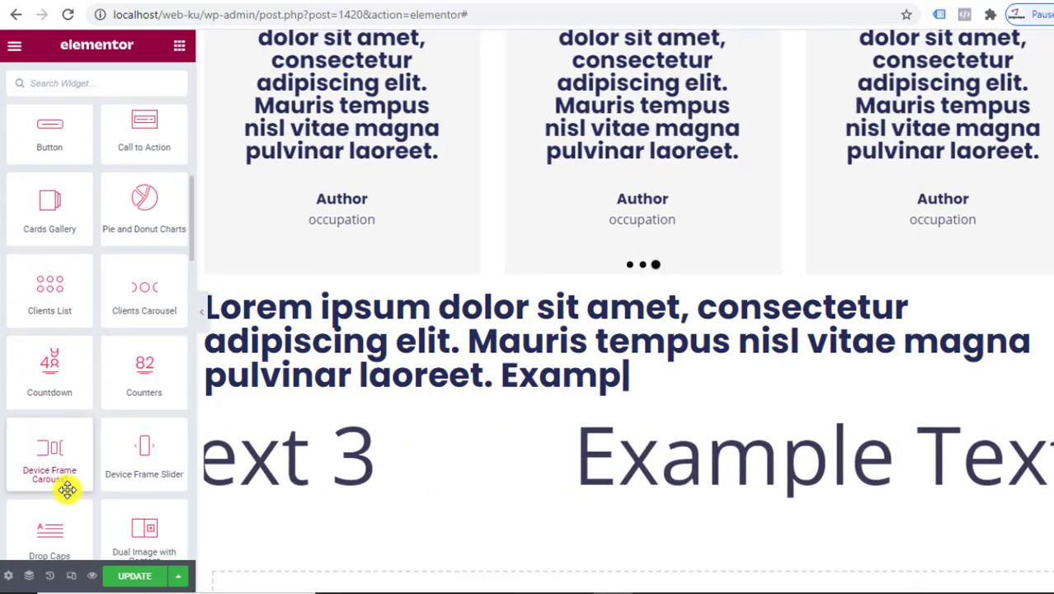
pyautogui.scroll(-1, 122, 413)
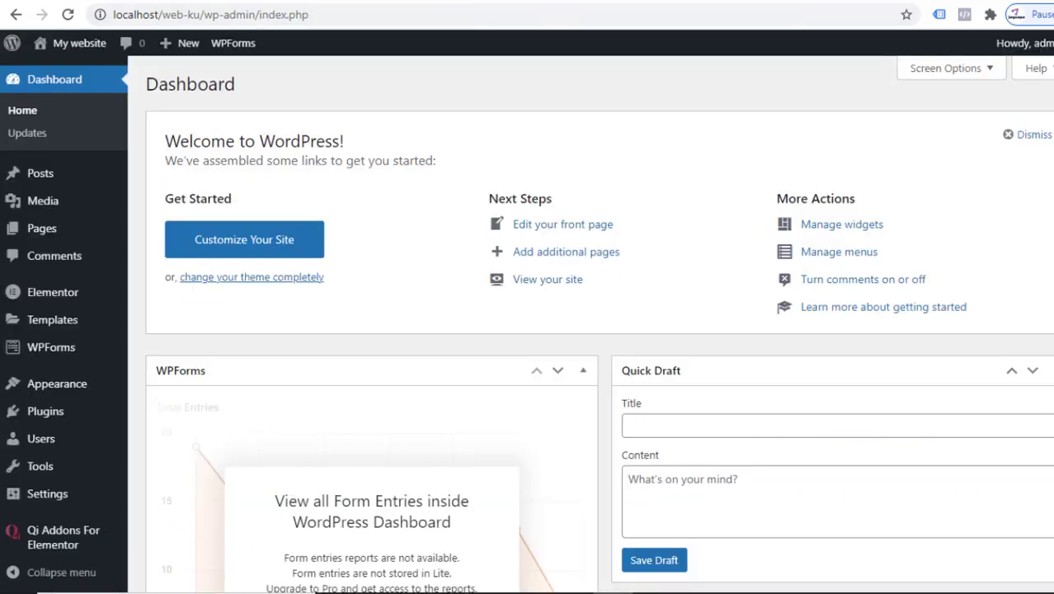
# Open the widget management page of Qi Addons For Elementor from the WordPress dashboard
pyautogui.scroll(-2, 71, 468)
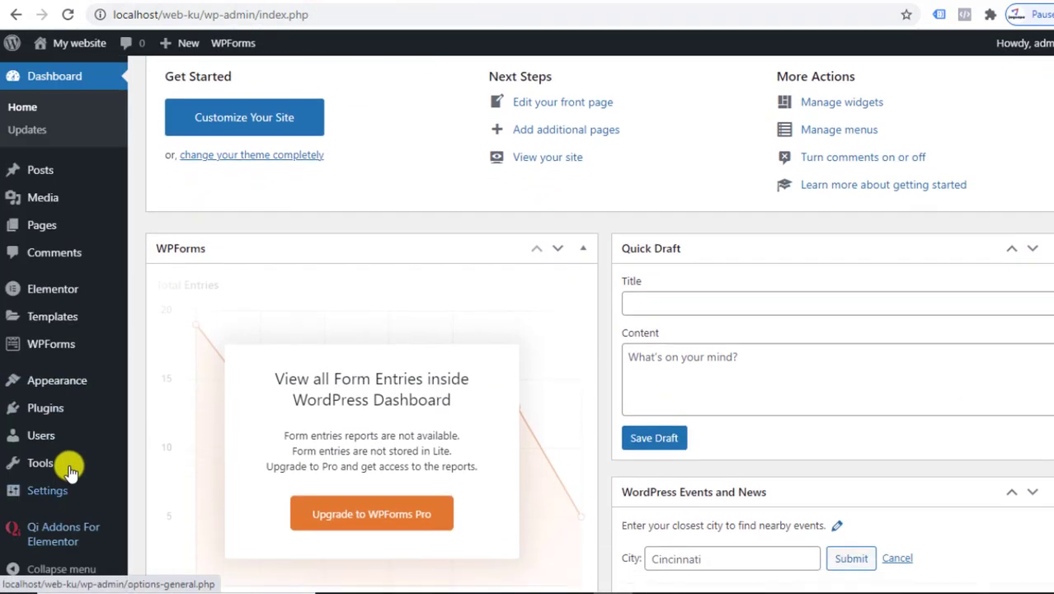
pyautogui.moveTo(125, 510)
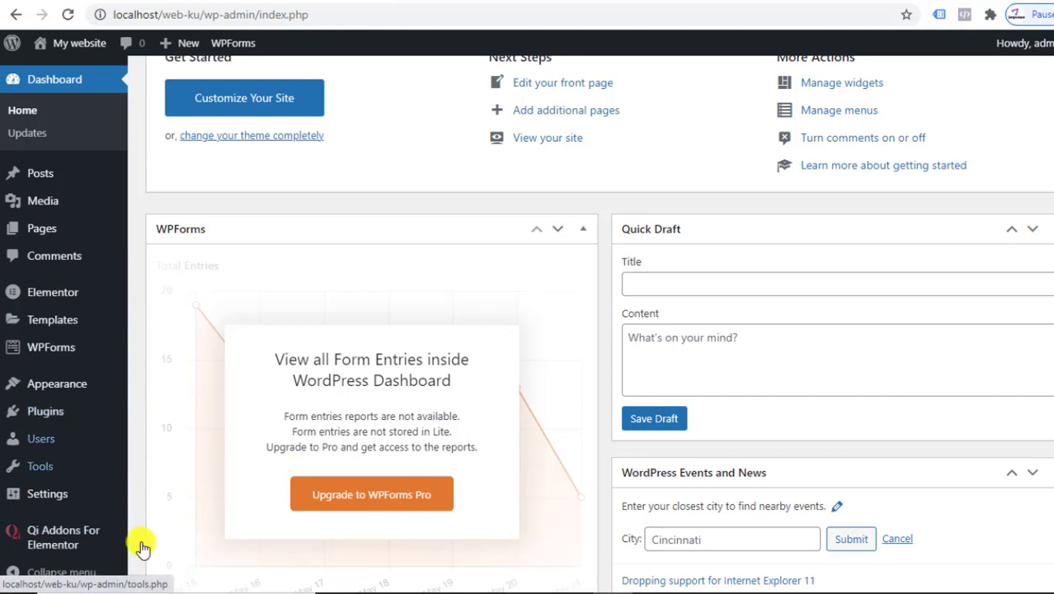
pyautogui.moveTo(75, 532)
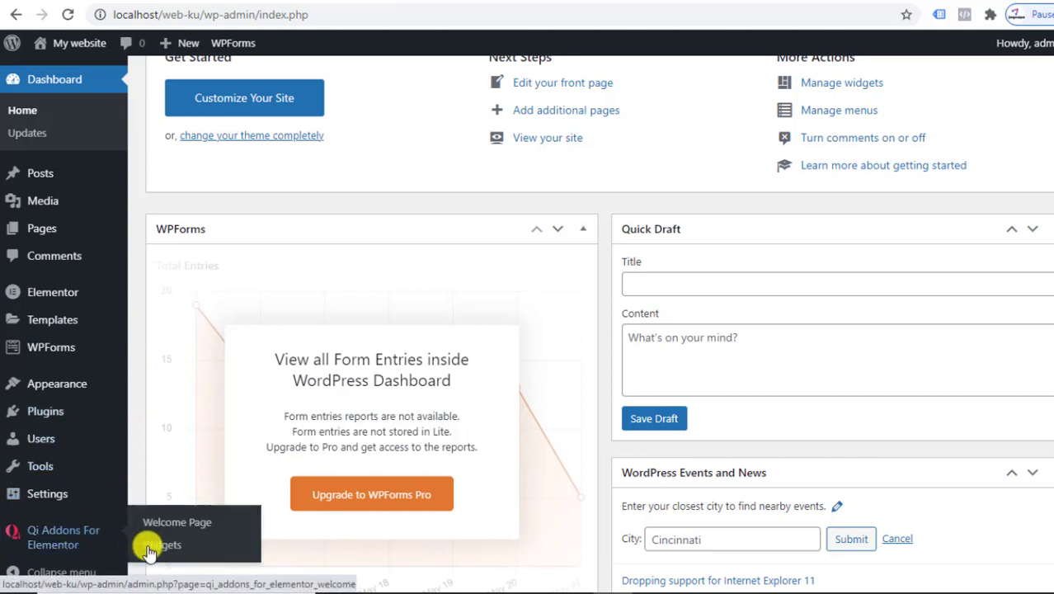
pyautogui.click(159, 547)
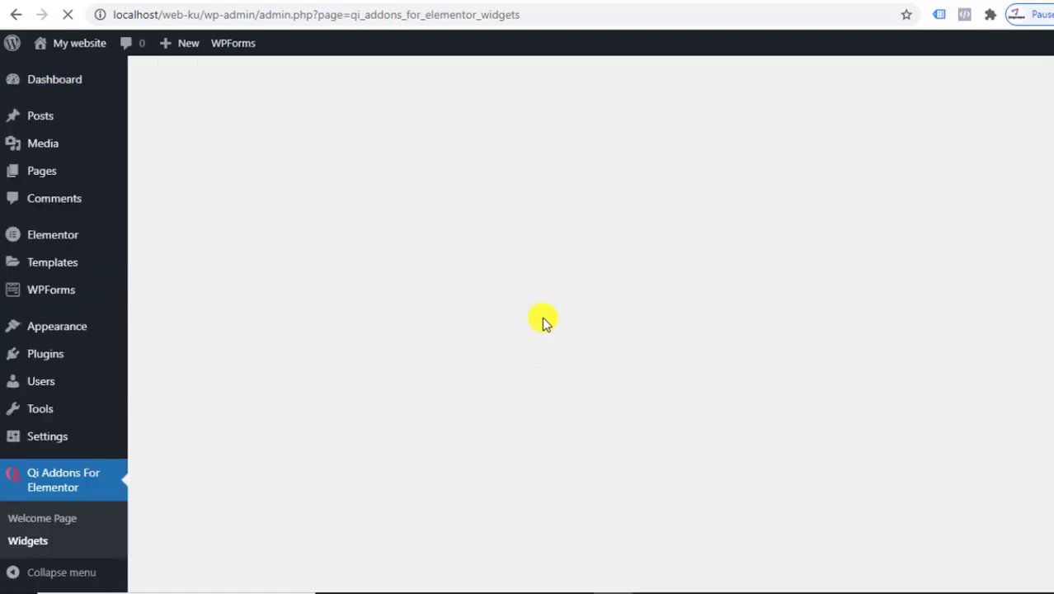
# Disable the Parallax Image Showcase and Text Marquee widgets in the Creative group
pyautogui.scroll(-10, 577, 330)
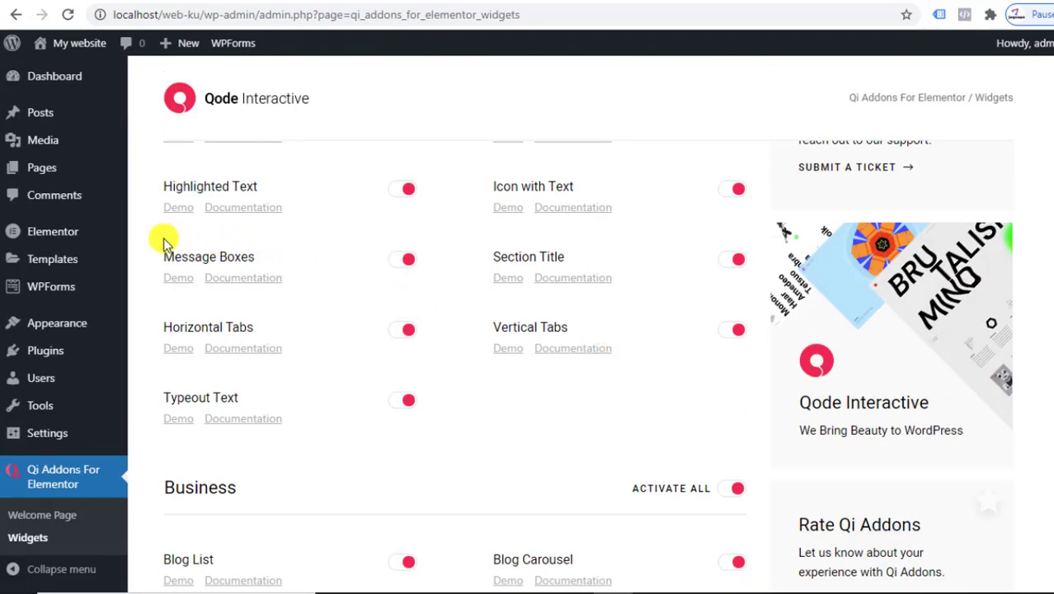
pyautogui.scroll(-6, 284, 345)
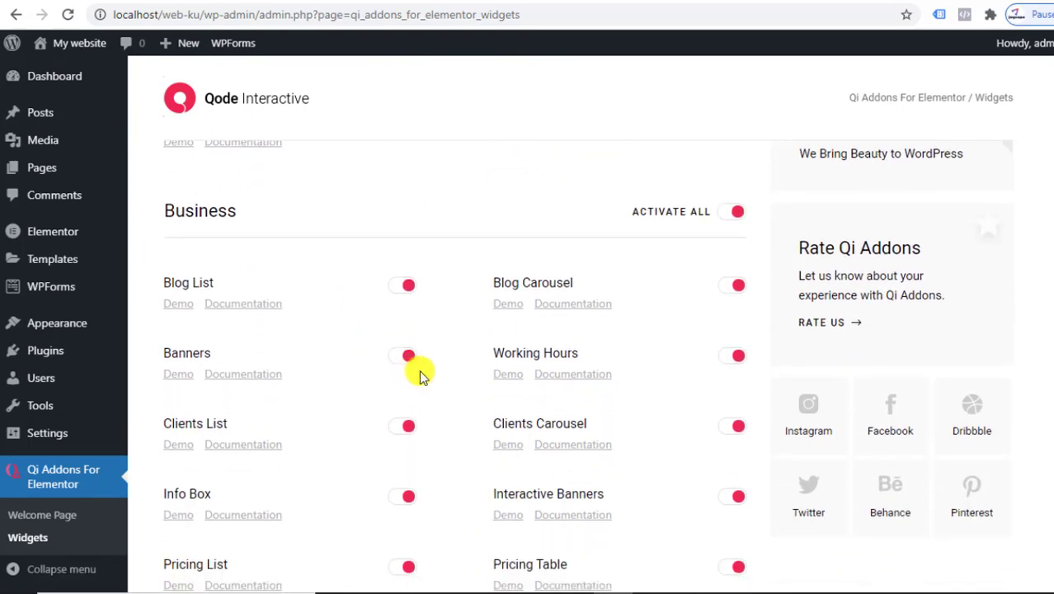
pyautogui.scroll(-6, 506, 380)
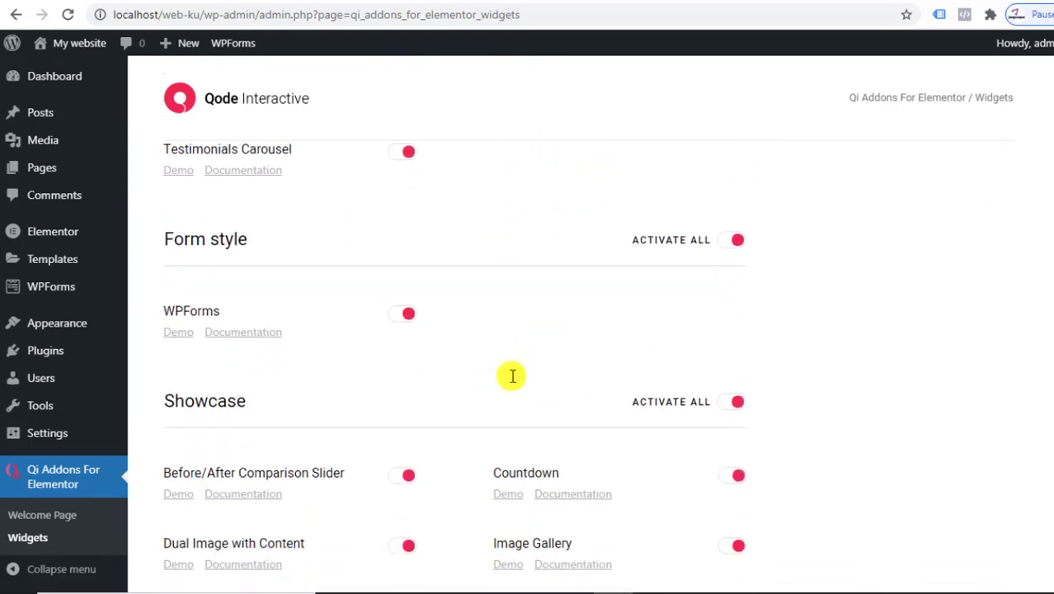
pyautogui.scroll(-3, 444, 375)
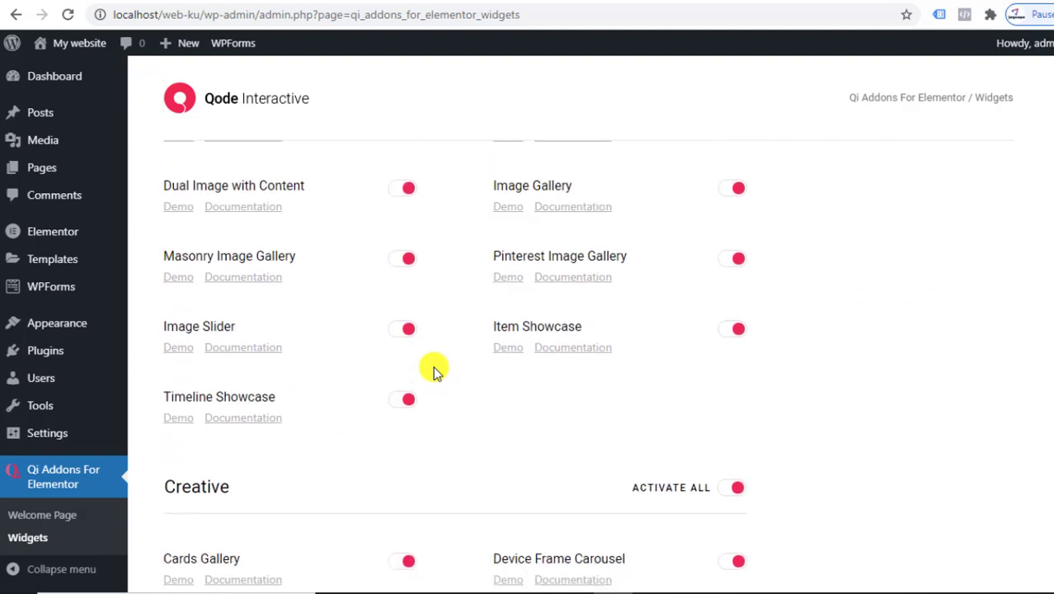
pyautogui.scroll(-5, 436, 373)
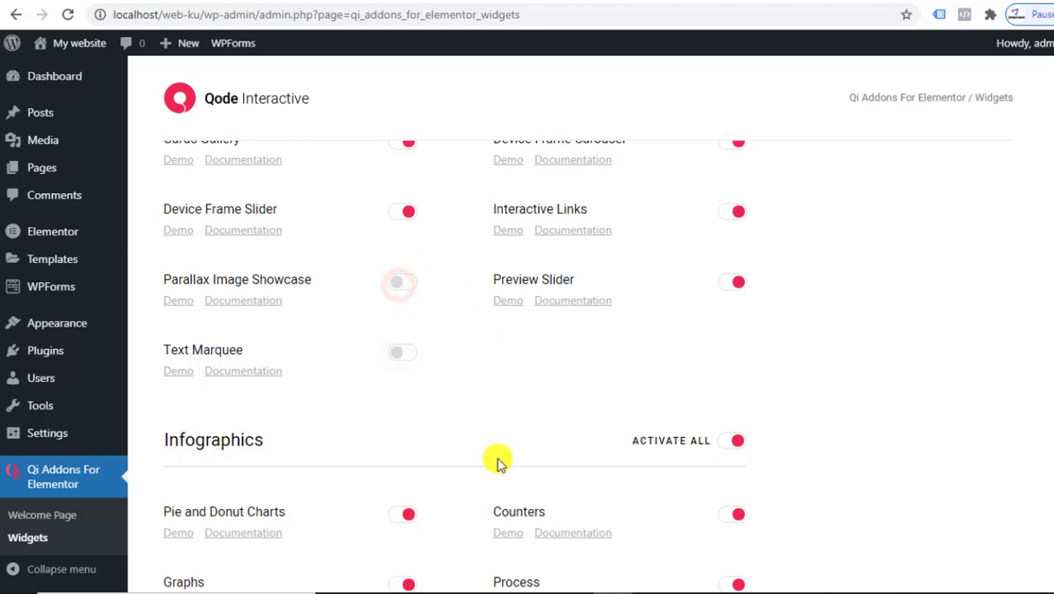
# Disable the Radial Progress Bar, Counters and Process widgets in the Infographics group
pyautogui.scroll(-4, 512, 470)
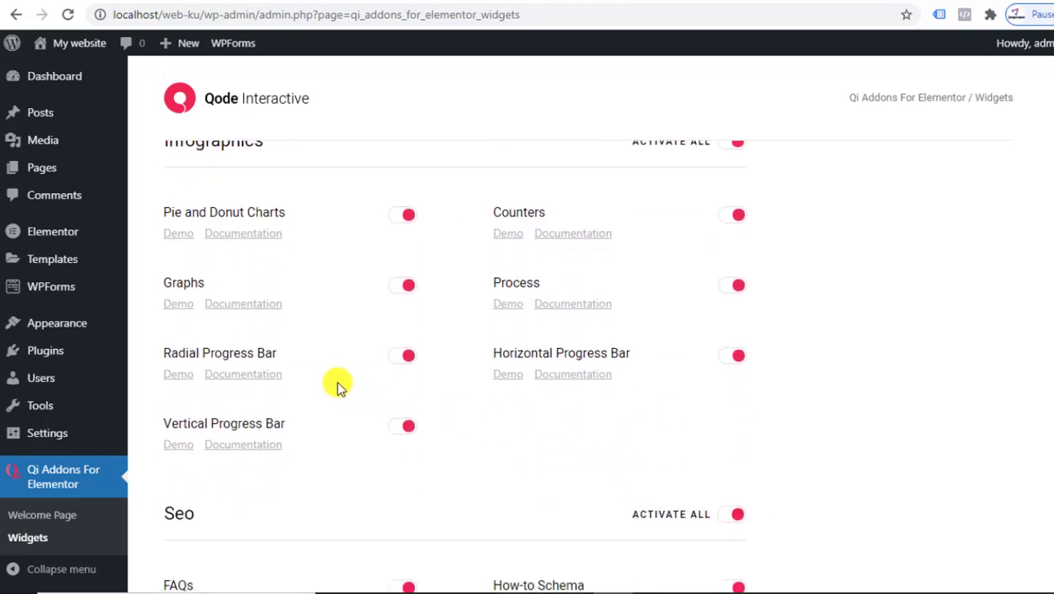
pyautogui.scroll(-1, 338, 388)
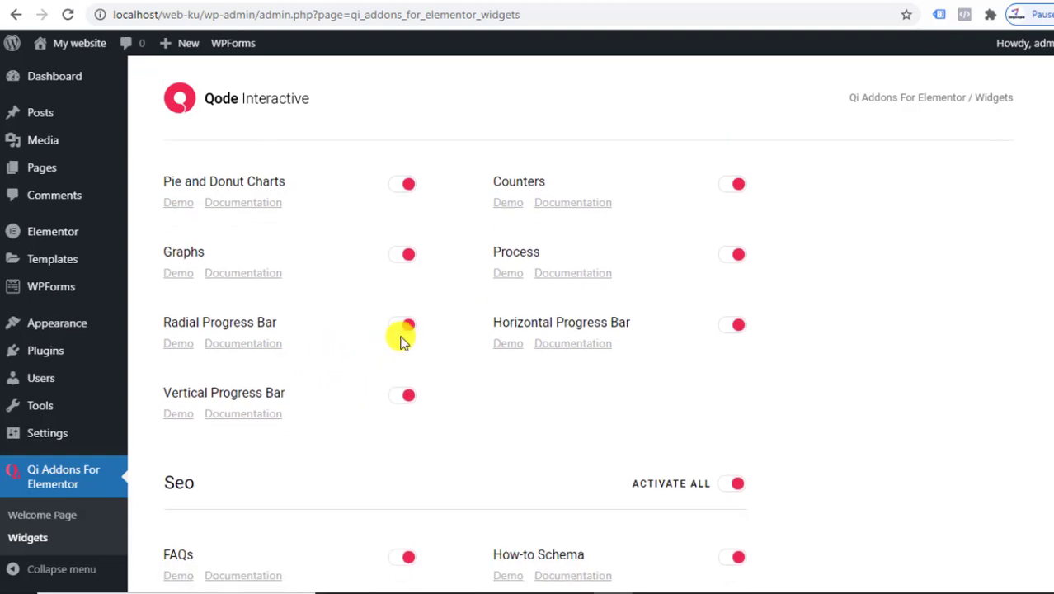
pyautogui.scroll(-1, 355, 338)
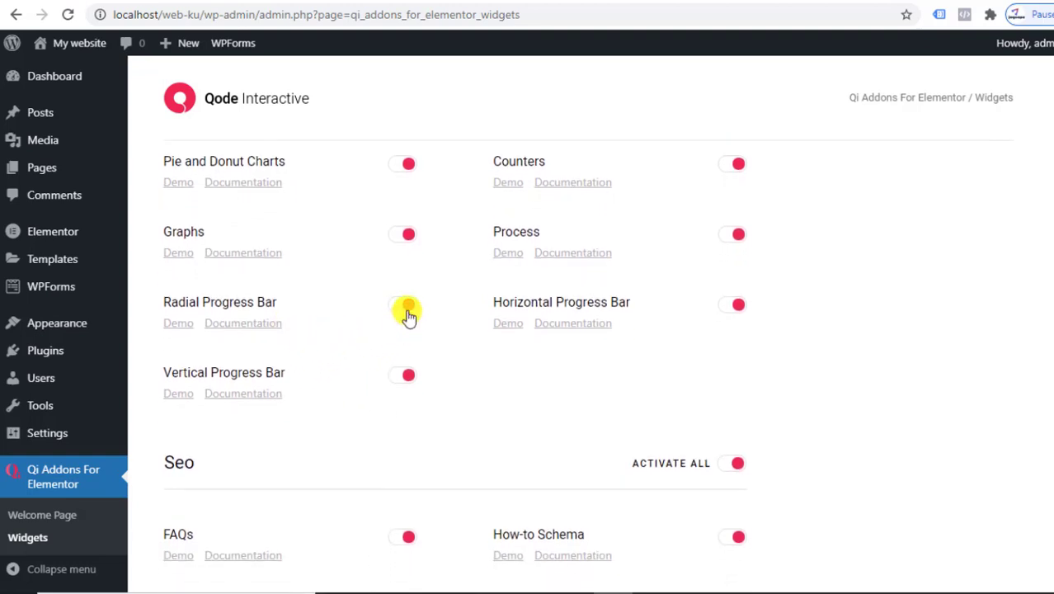
pyautogui.scroll(3, 326, 322)
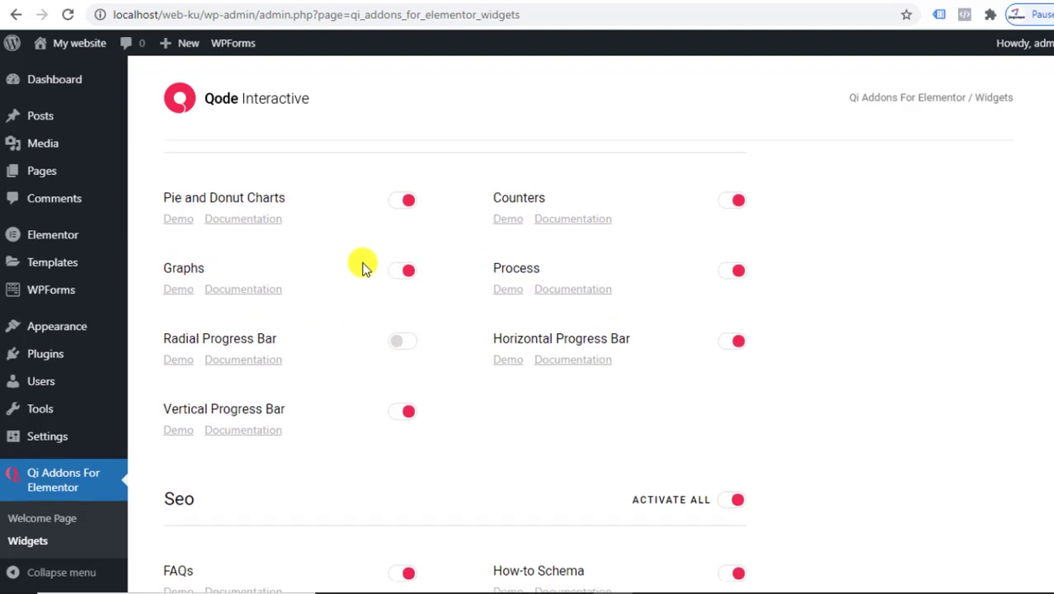
pyautogui.scroll(1, 660, 307)
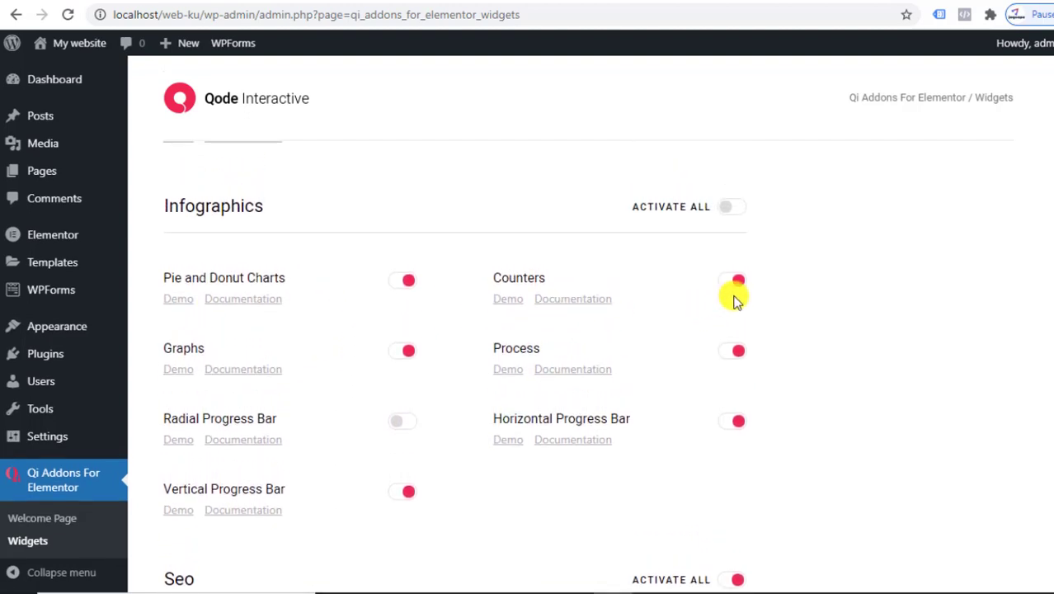
pyautogui.click(740, 283)
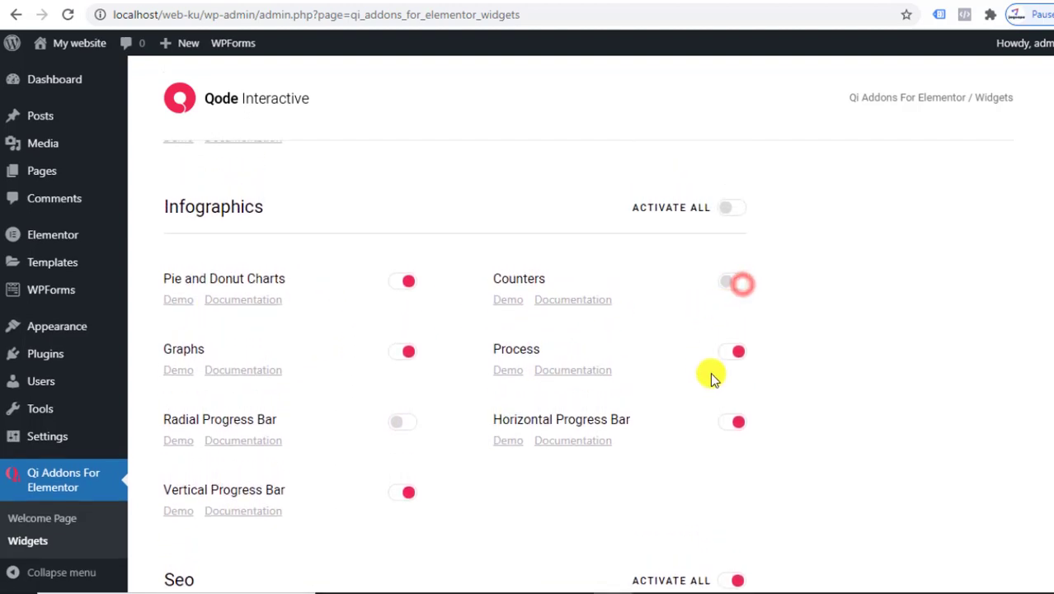
# Review the widget toggles from Typography to Seo and glance at the widget list in the page editor
pyautogui.scroll(-15, 672, 359)
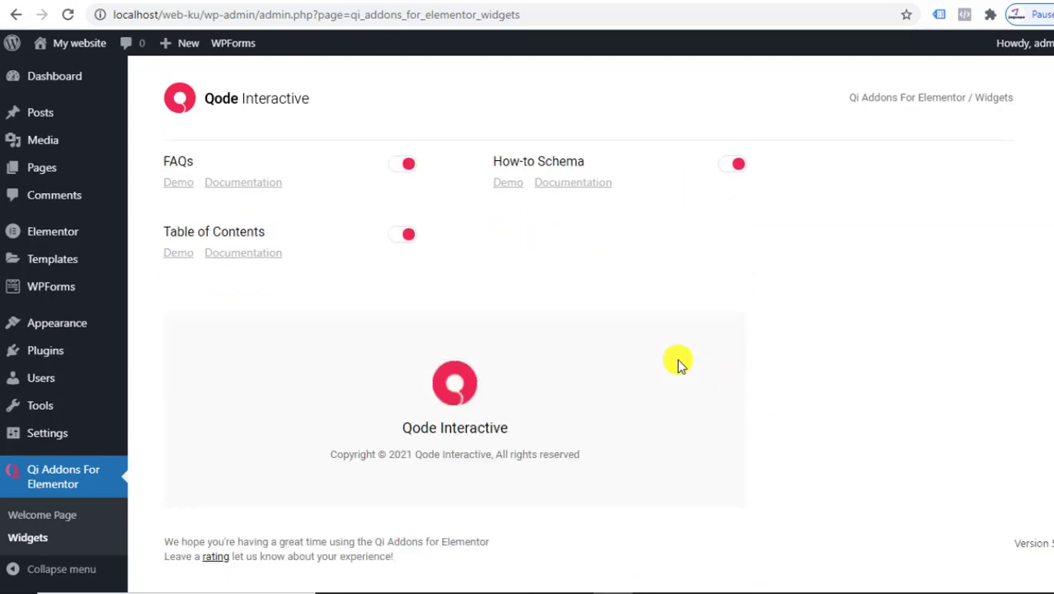
pyautogui.scroll(15, 635, 361)
pyautogui.scroll(15, 635, 360)
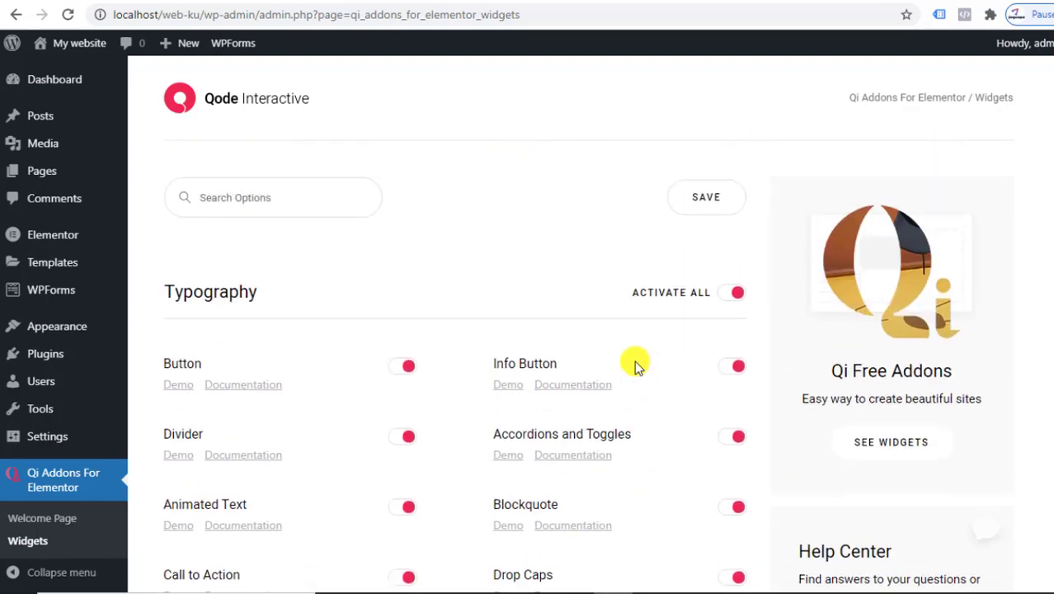
pyautogui.scroll(-20, 634, 362)
pyautogui.scroll(-15, 627, 367)
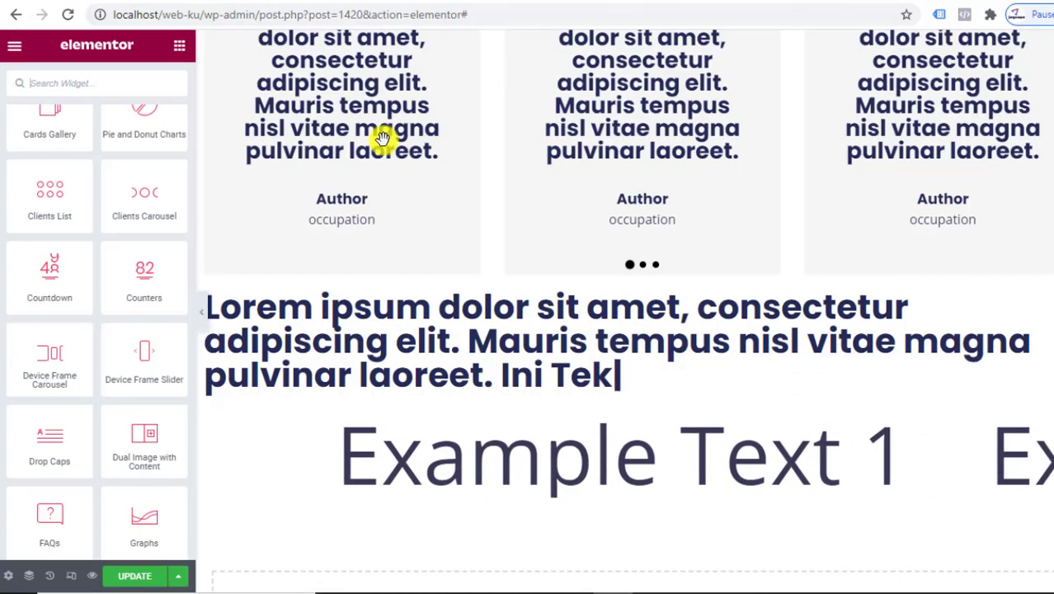
pyautogui.write('s 2')
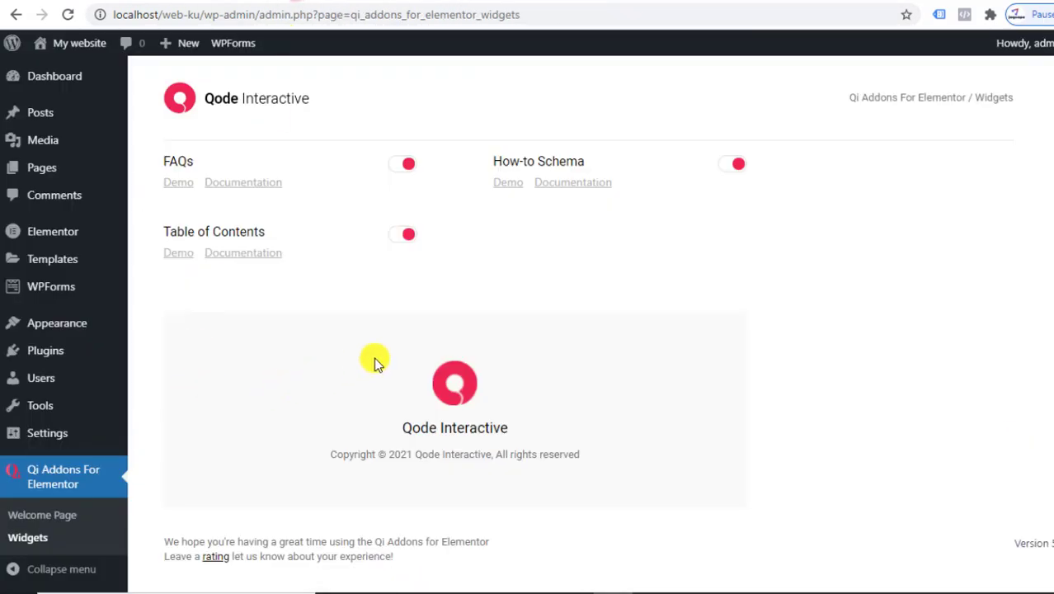
pyautogui.scroll(12, 512, 329)
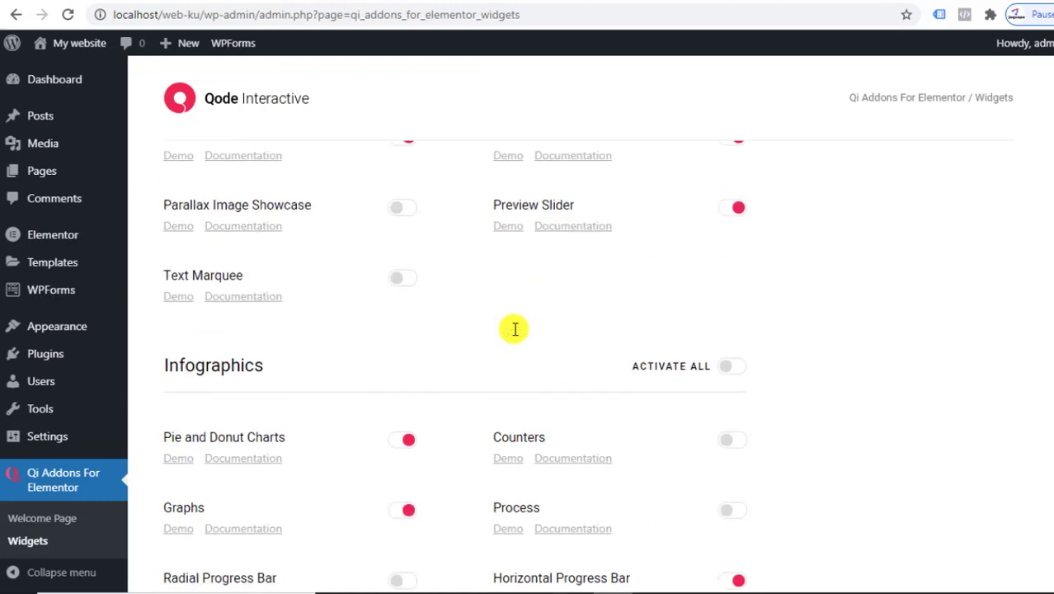